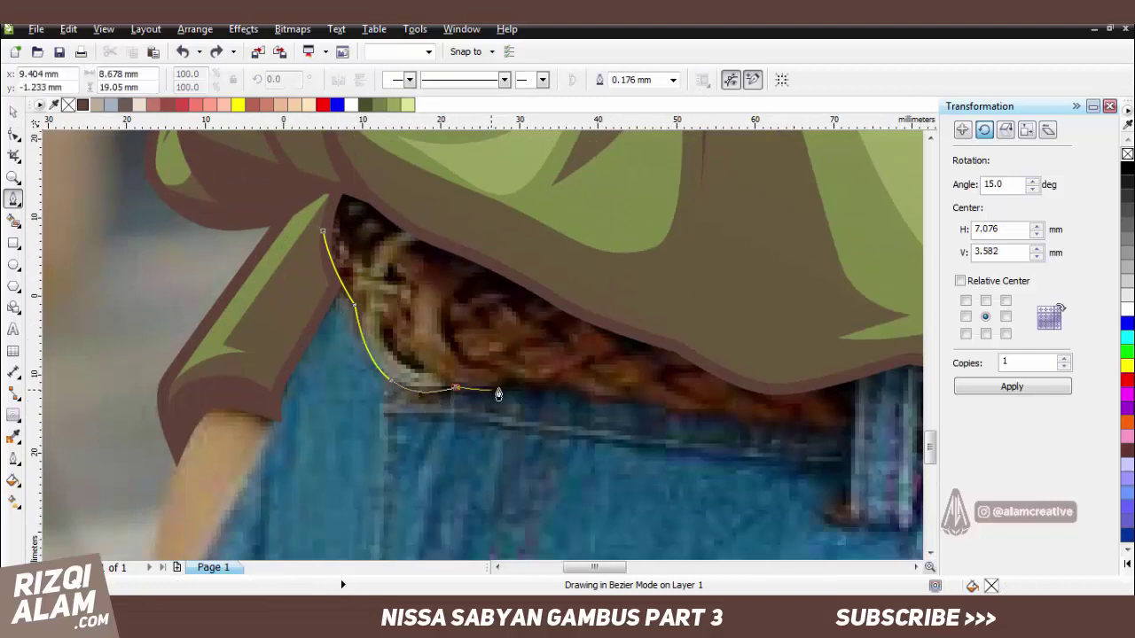
Trace the belt's lower edge with Bezier curves from the buckle ring to the belt loop, stepping up and over the loop.
drag(505, 384, 520, 382)
click(693, 411)
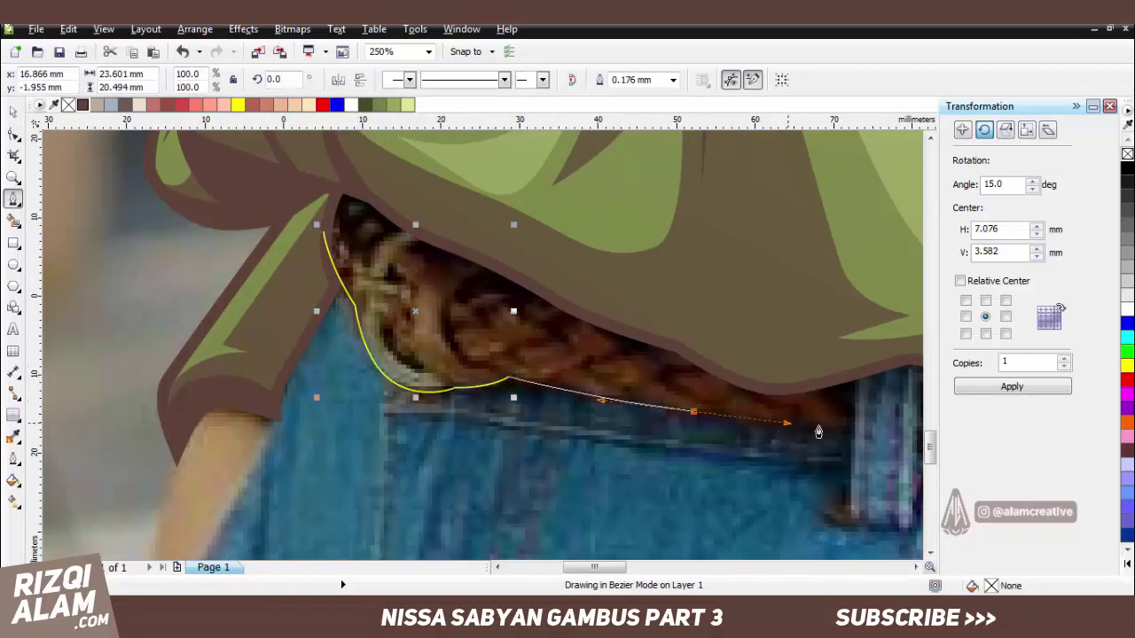
click(852, 432)
click(848, 358)
scroll(849, 381, right, 3)
scroll(849, 382, right, 2)
click(719, 359)
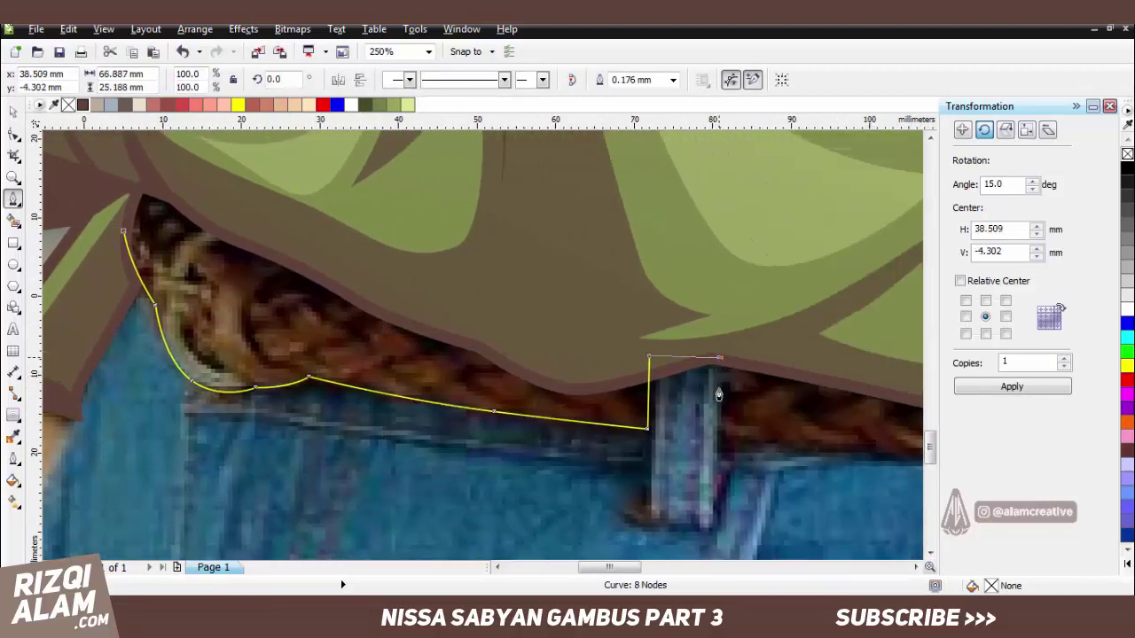
key(ctrl+z)
click(645, 431)
click(645, 350)
click(727, 352)
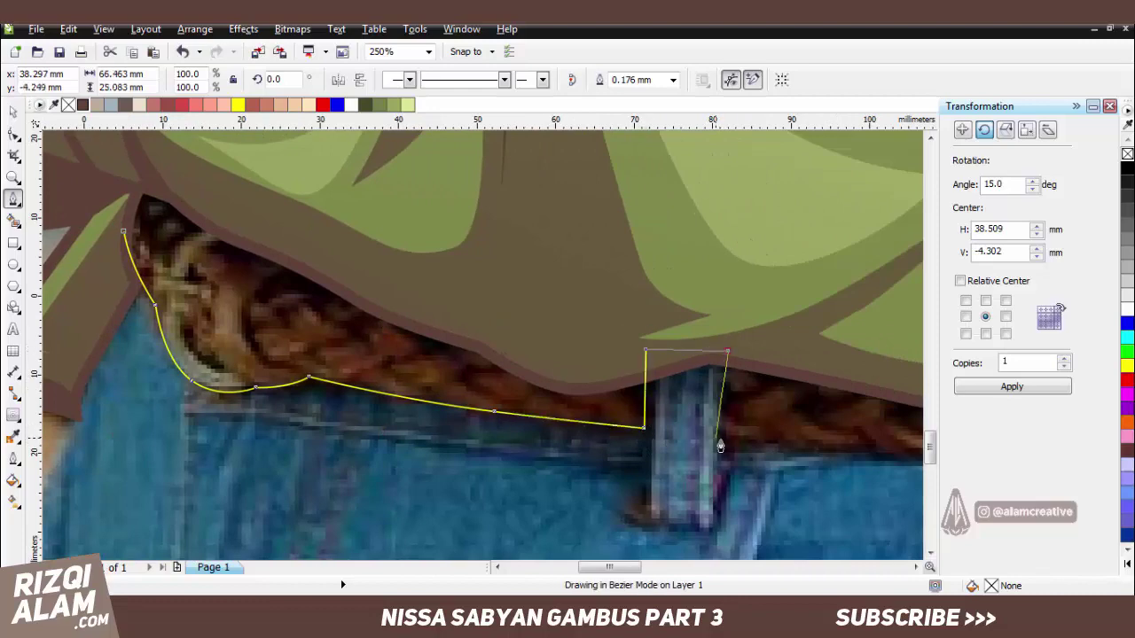
Continue the outline along the belt past the loop and close it over the shirt hem, about 133 by 40 mm overall.
click(724, 439)
scroll(772, 448, right, 3)
click(798, 456)
scroll(798, 456, right, 4)
click(867, 441)
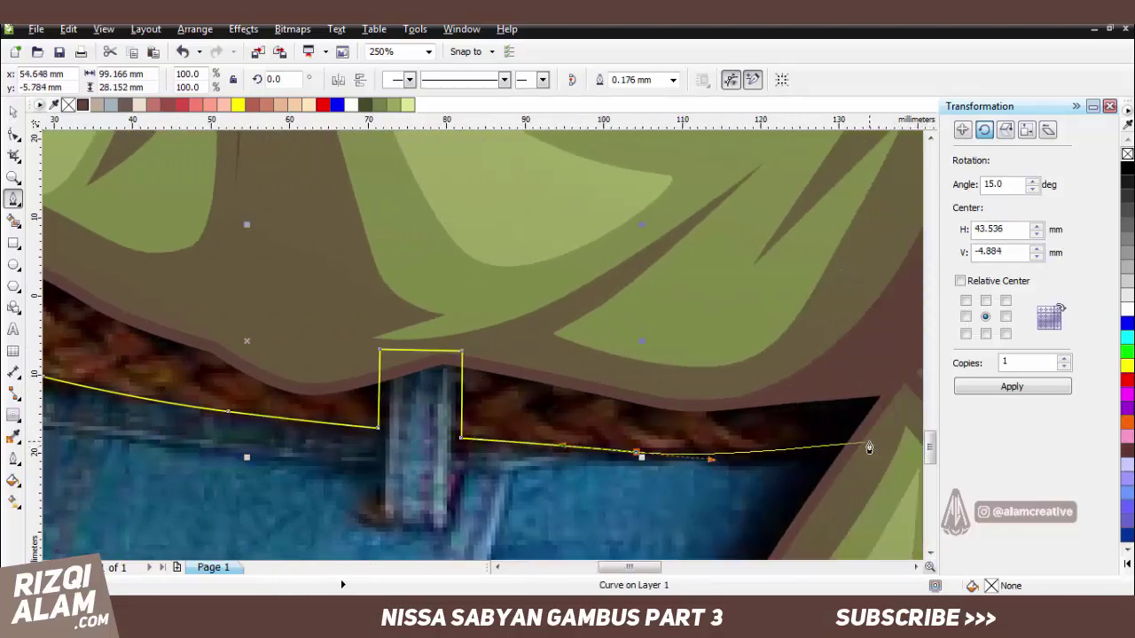
click(886, 372)
scroll(496, 317, down, 2)
click(332, 251)
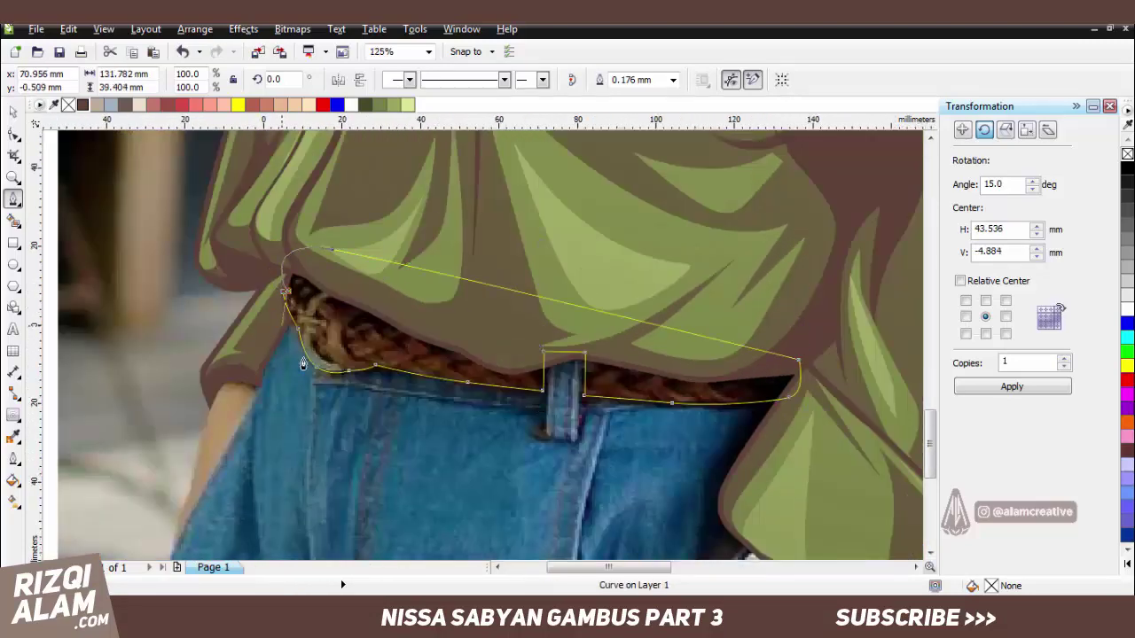
click(317, 359)
Add a one-step outside contour to the belt outline, then deselect the belt.
click(13, 414)
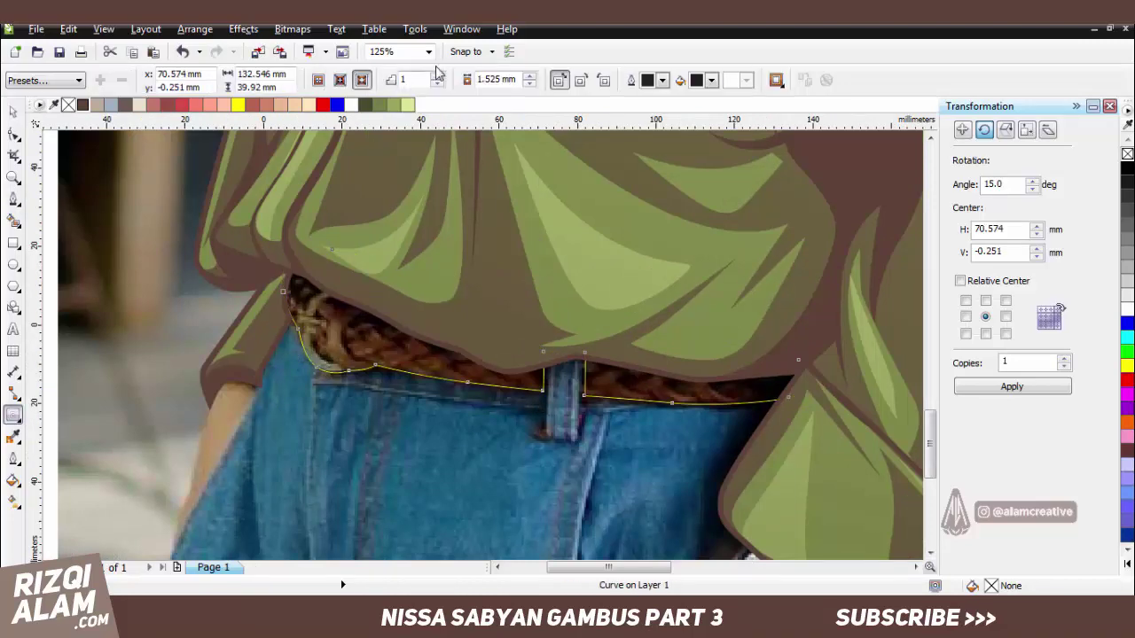
drag(502, 380, 499, 368)
click(134, 227)
key(F5)
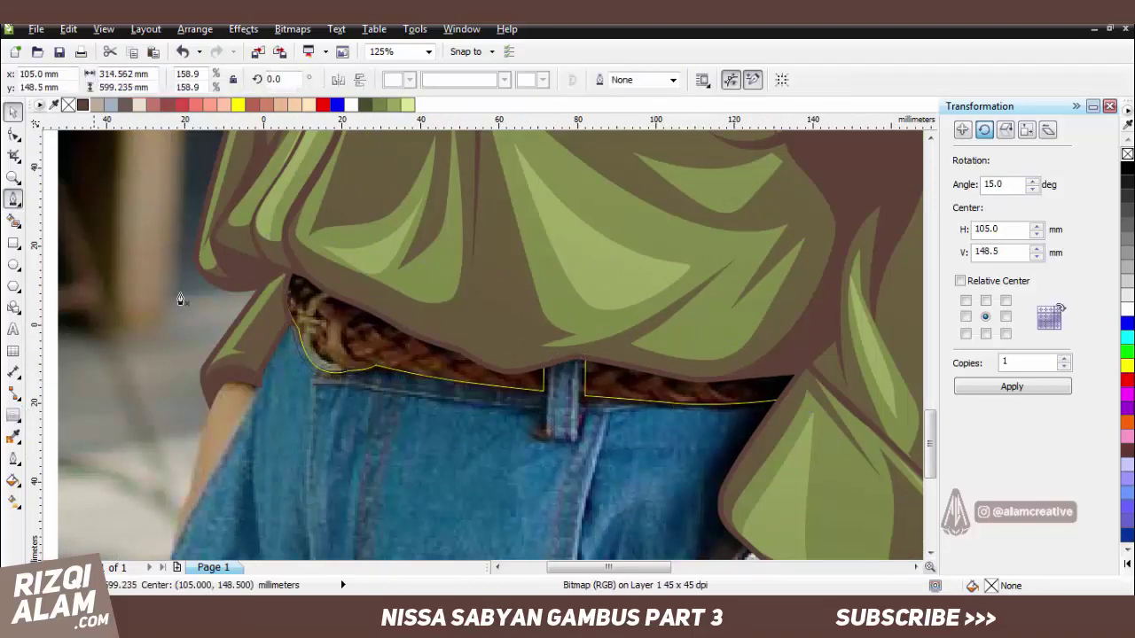
Start a detail outline at the belt's left end, tracing the buckle ring's outer rim and upper arc, and redraw the misplaced arc.
scroll(225, 303, up, 2)
drag(379, 395, 393, 432)
drag(382, 333, 387, 357)
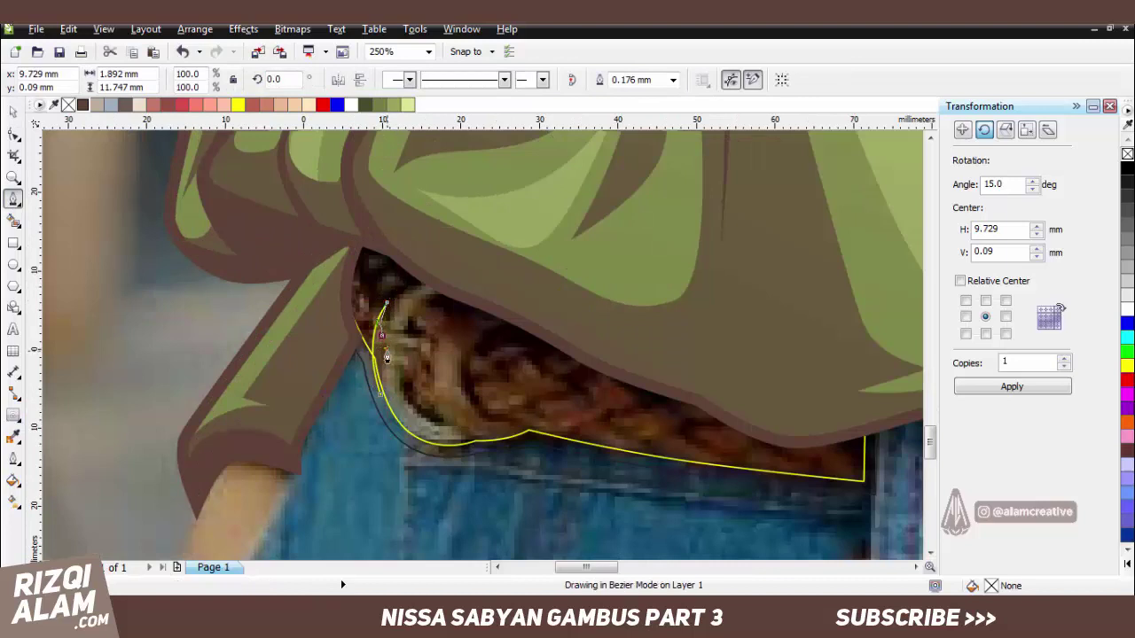
click(436, 289)
scroll(403, 316, up, 1)
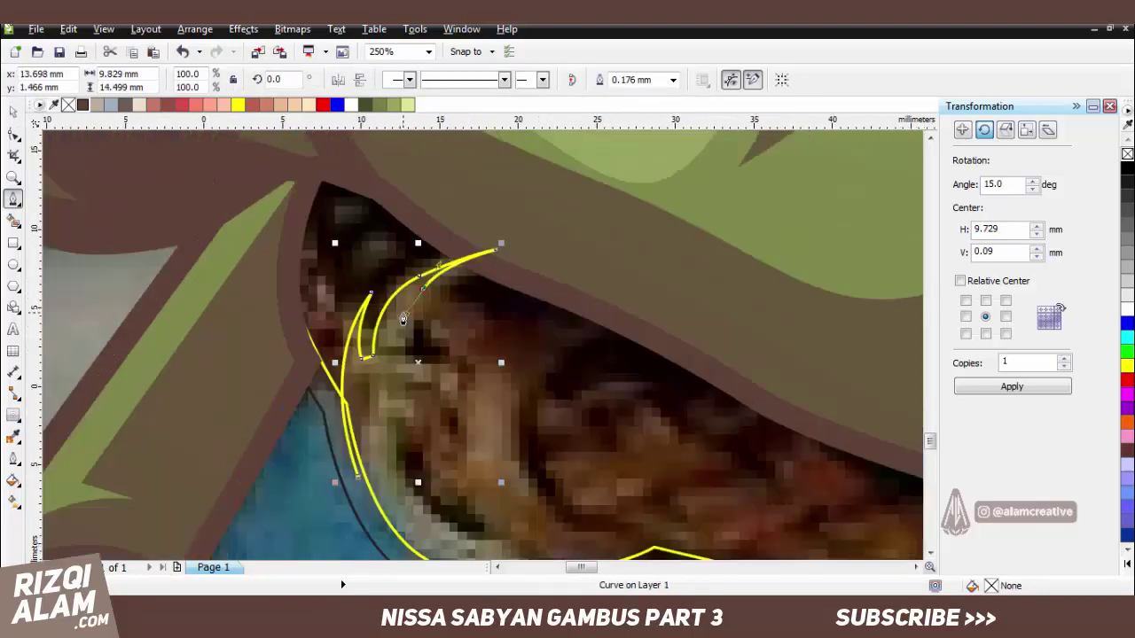
key(ctrl+z)
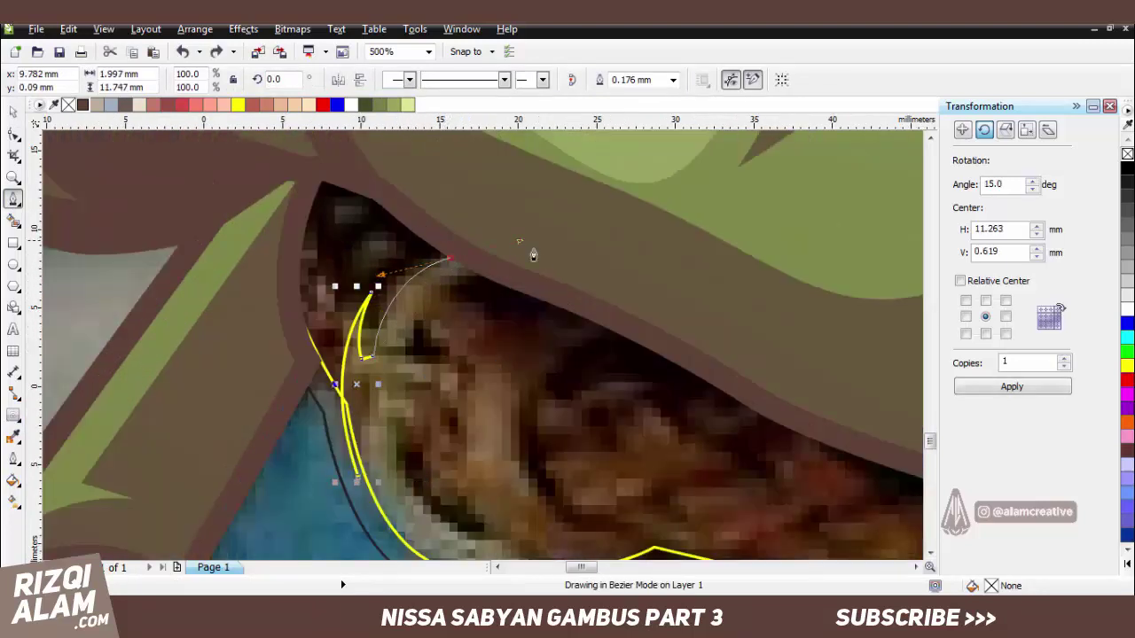
drag(533, 256, 424, 317)
drag(458, 363, 472, 471)
click(399, 427)
Extend the detail outline around the ring's lower inner edge and along the wide leather strand beside it.
scroll(408, 435, down, 2)
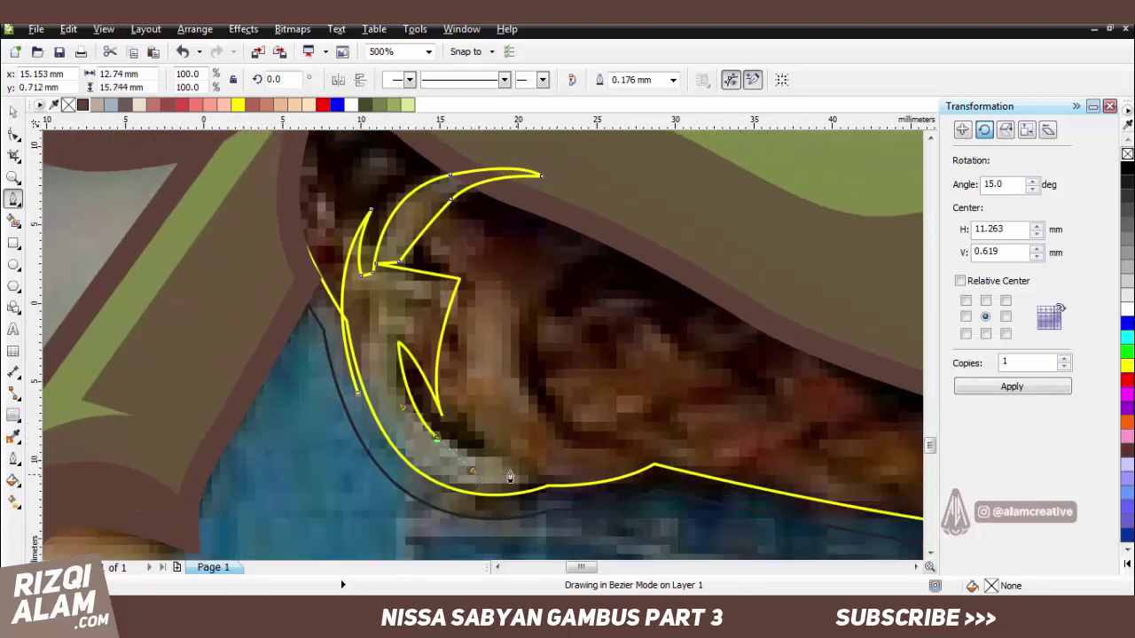
click(490, 437)
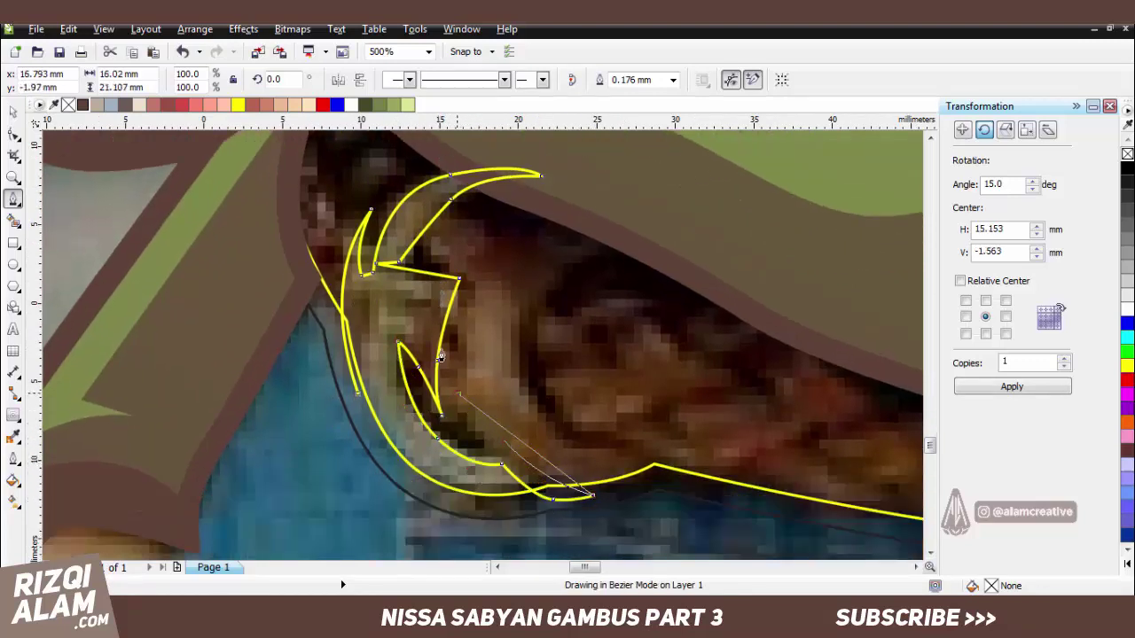
drag(503, 252, 560, 265)
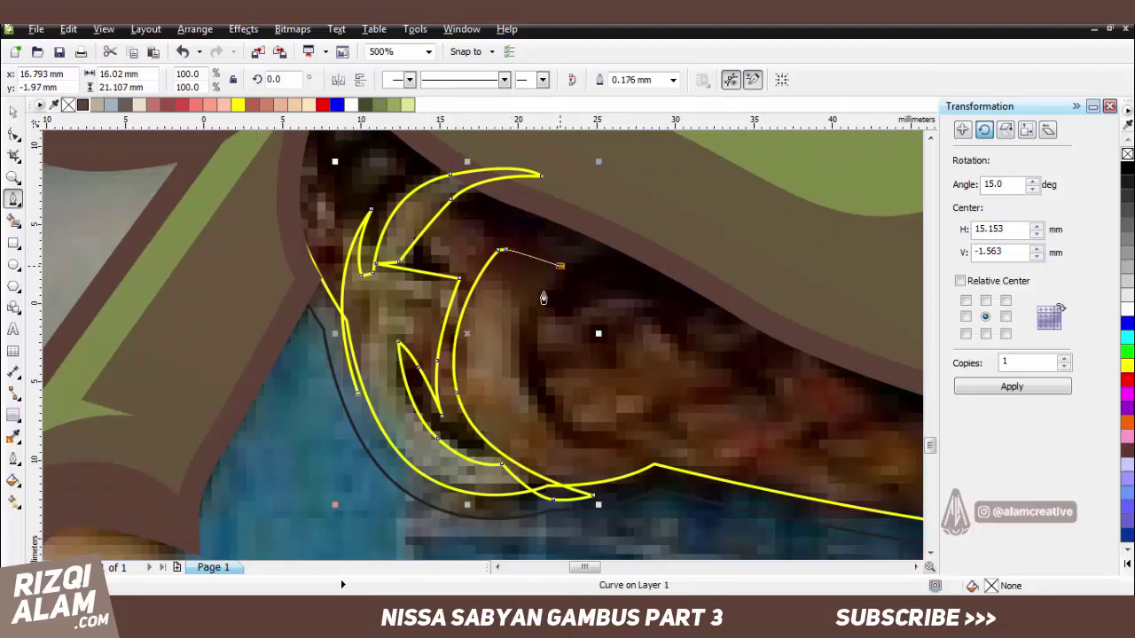
drag(566, 448, 714, 486)
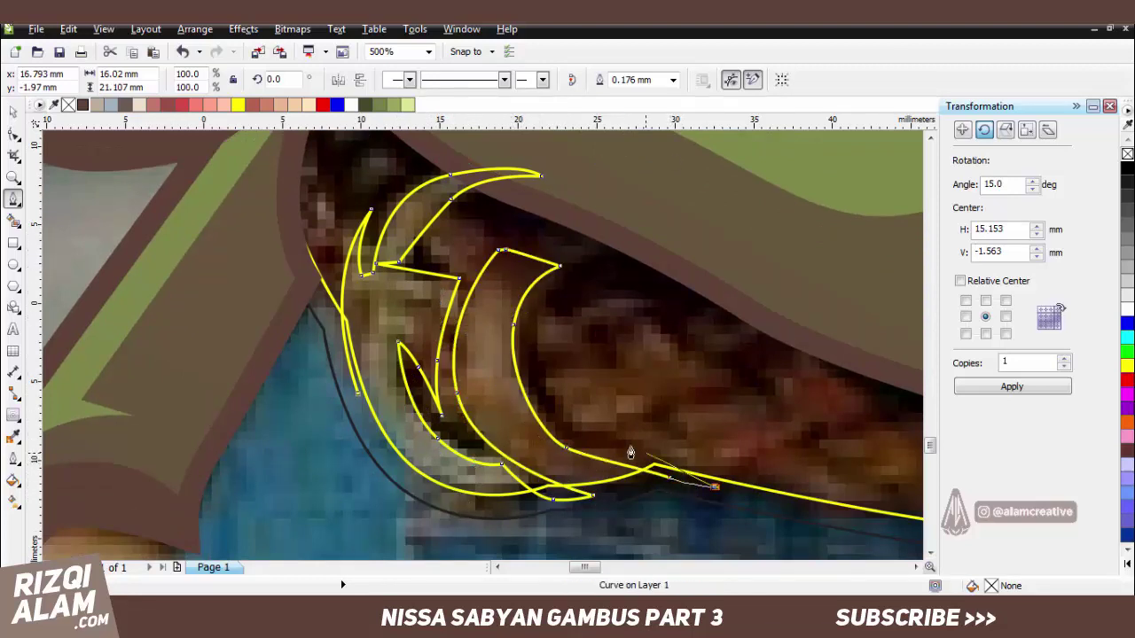
drag(541, 383, 623, 356)
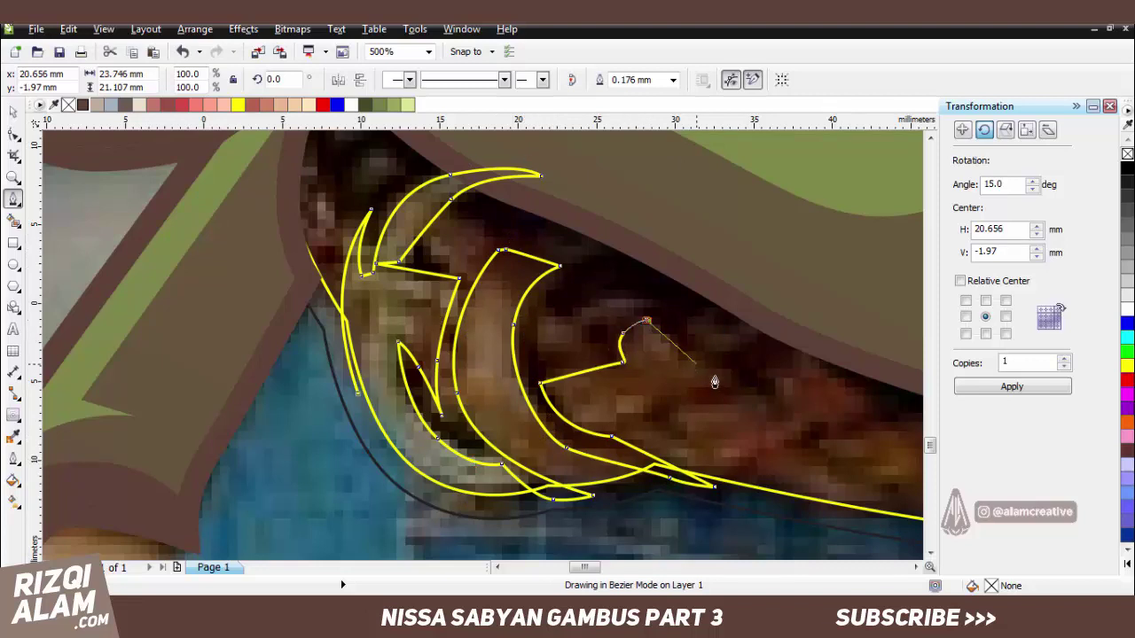
Trace the pointed braid strands in the middle of the belt as part of the same detail outline.
click(738, 404)
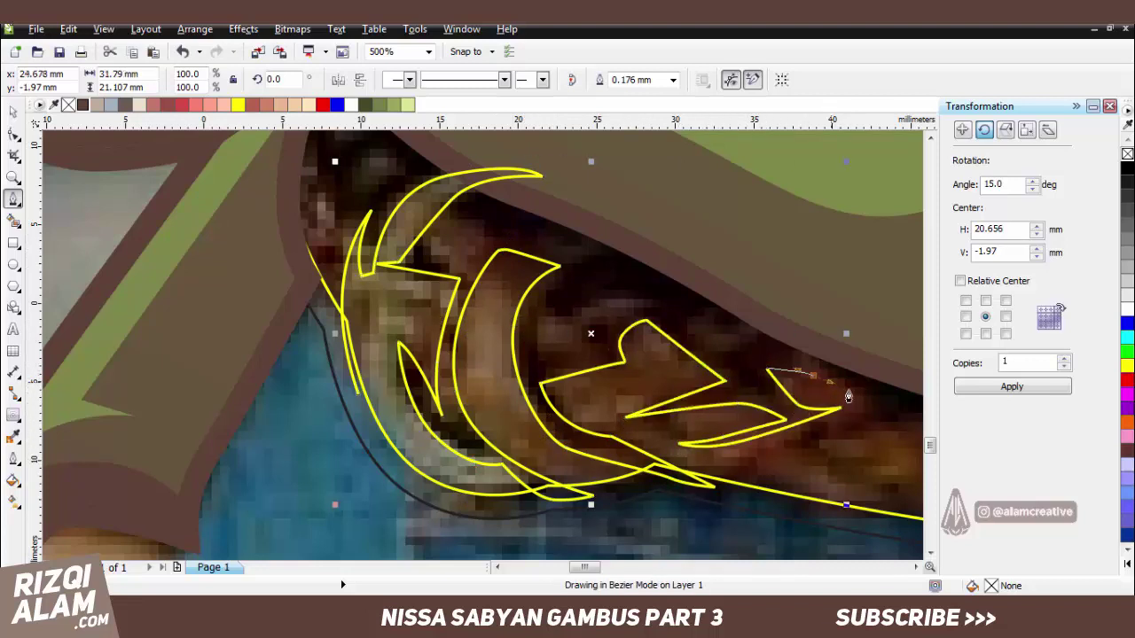
click(737, 482)
click(665, 486)
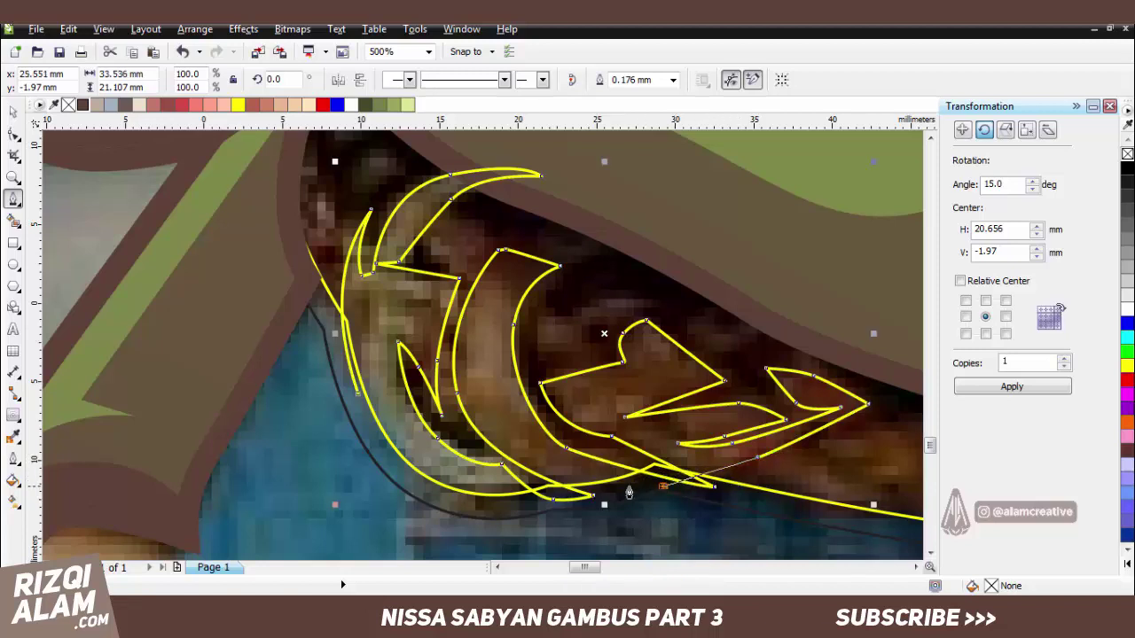
scroll(810, 460, right, 2)
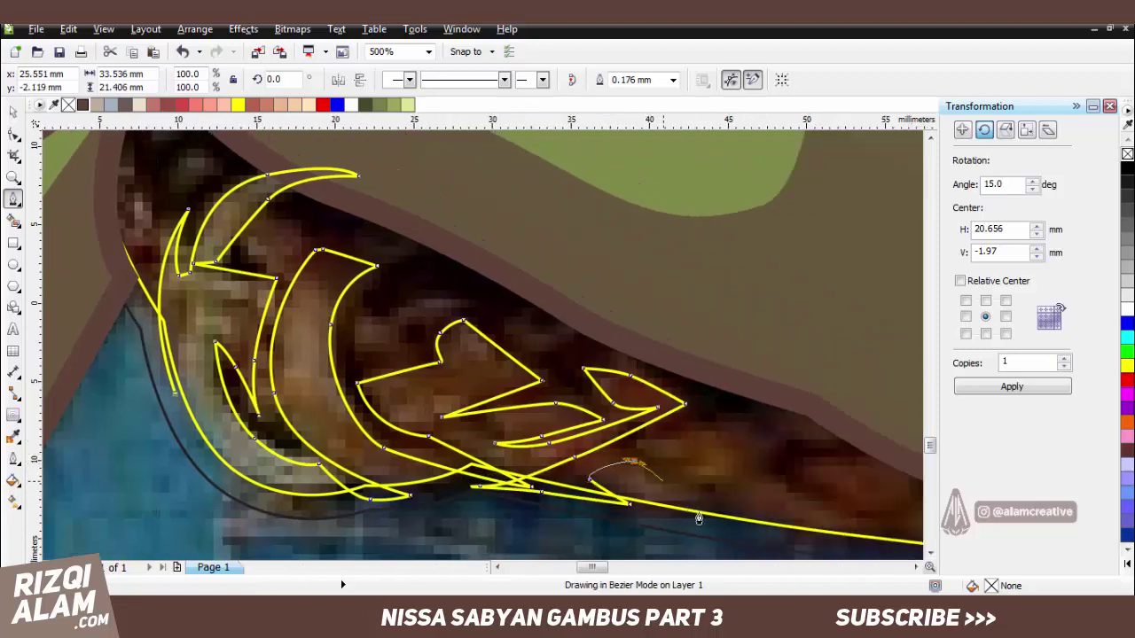
click(745, 475)
drag(828, 459, 874, 455)
Continue tracing the curved braid strands along the belt up to the belt loop.
scroll(874, 463, right, 2)
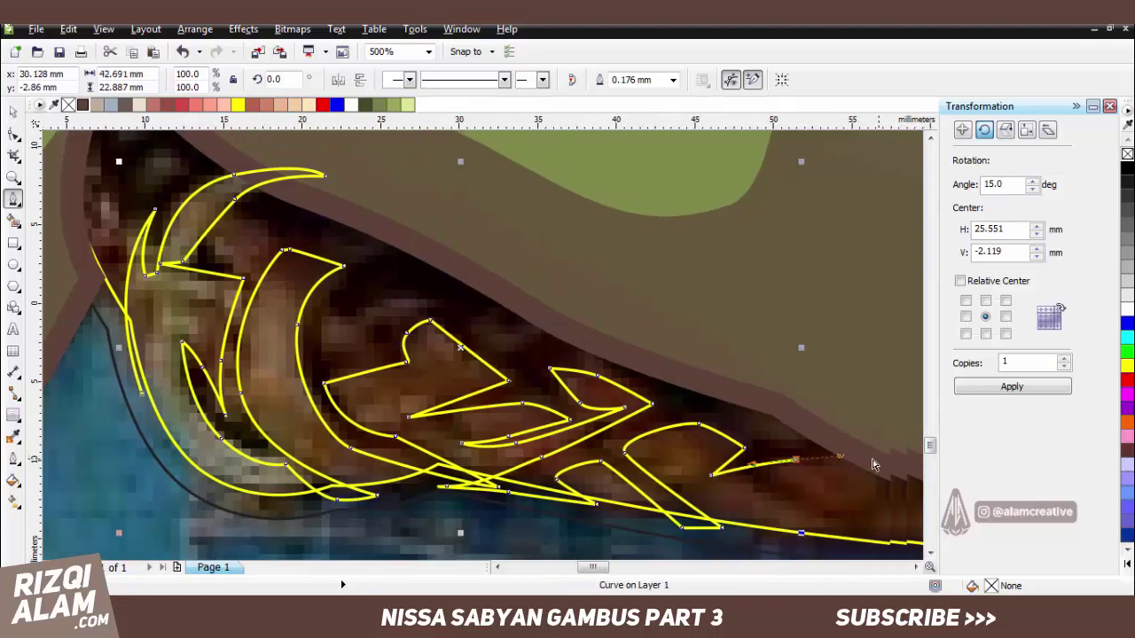
scroll(823, 406, down, 2)
scroll(792, 413, right, 2)
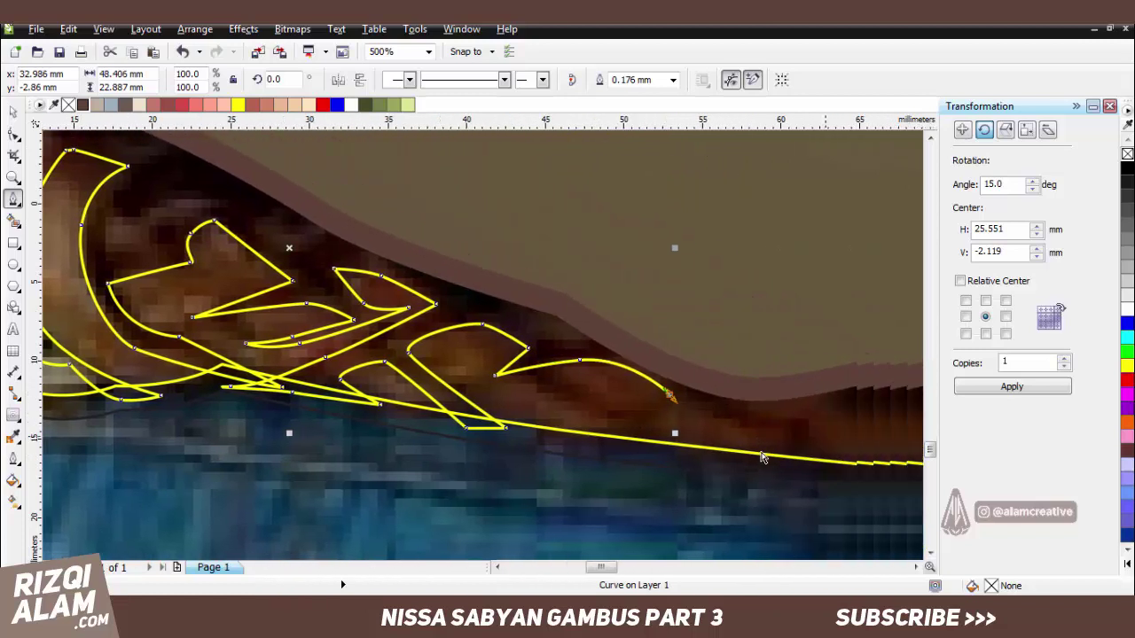
click(834, 462)
drag(869, 488, 886, 485)
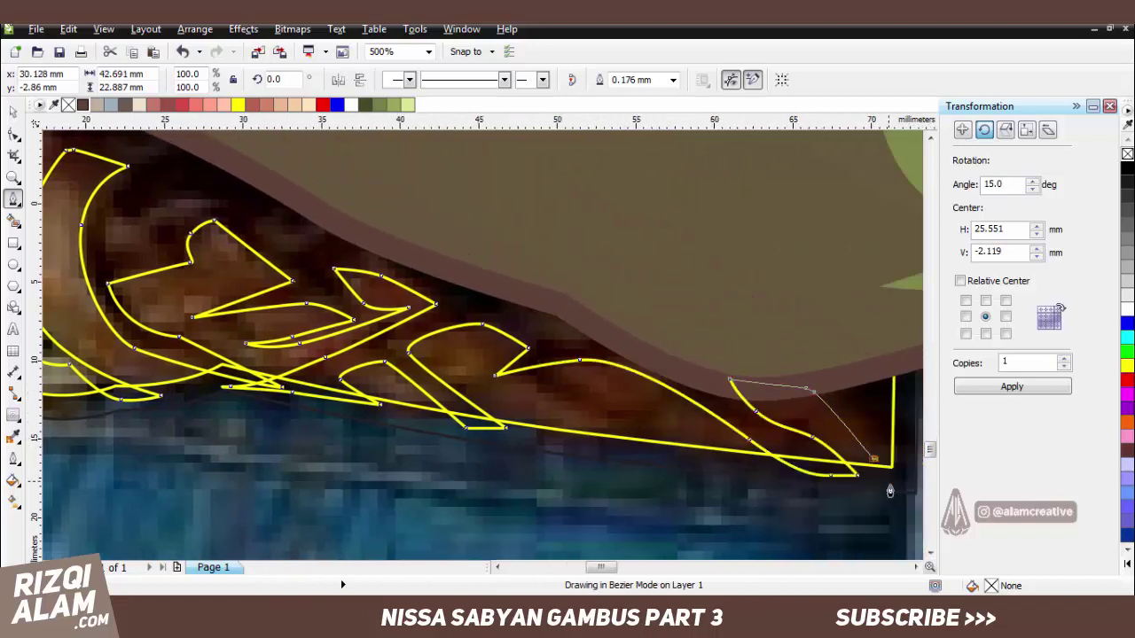
Curve the detail outline around the belt loop and back over the shirt hem, closing it at about 73 by 36 mm.
scroll(781, 280, right, 2)
drag(549, 286, 458, 285)
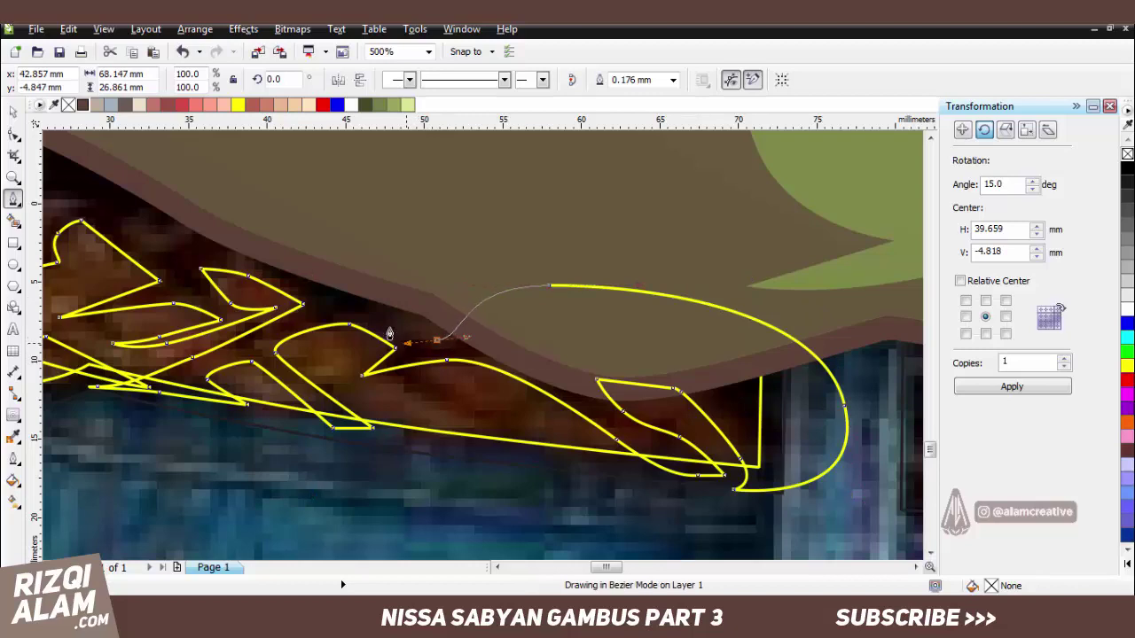
click(393, 343)
scroll(279, 240, down, 3)
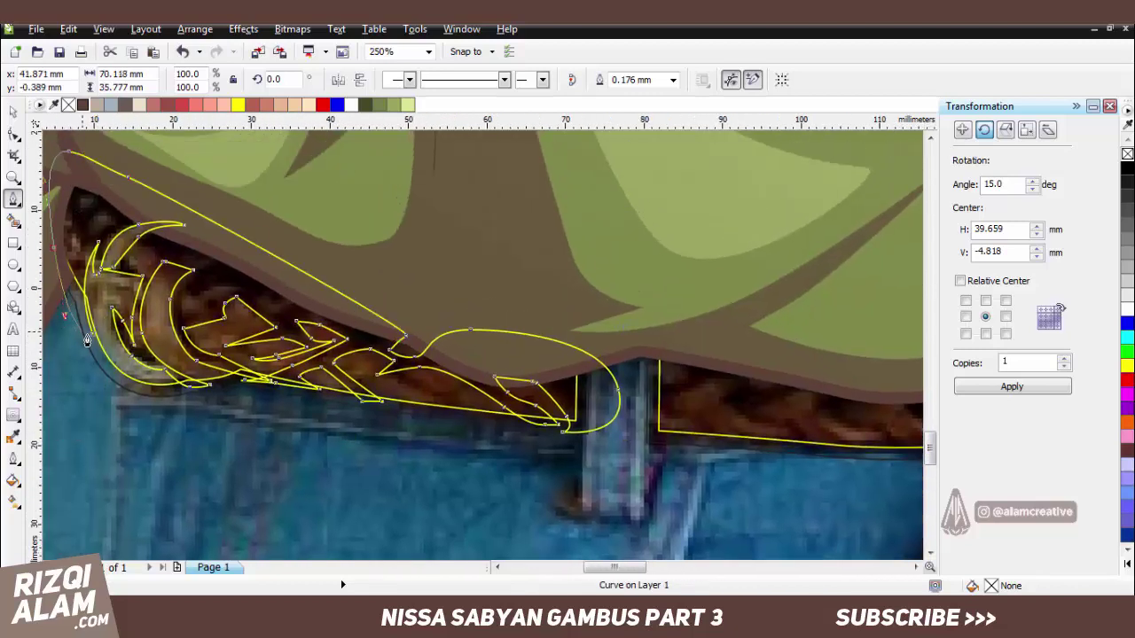
Draw two small closed leaf shapes over the upper braid strands, the second about 4.9 by 2.1 mm.
click(233, 290)
scroll(172, 325, up, 3)
drag(218, 333, 185, 340)
click(293, 278)
click(320, 302)
drag(366, 333, 386, 332)
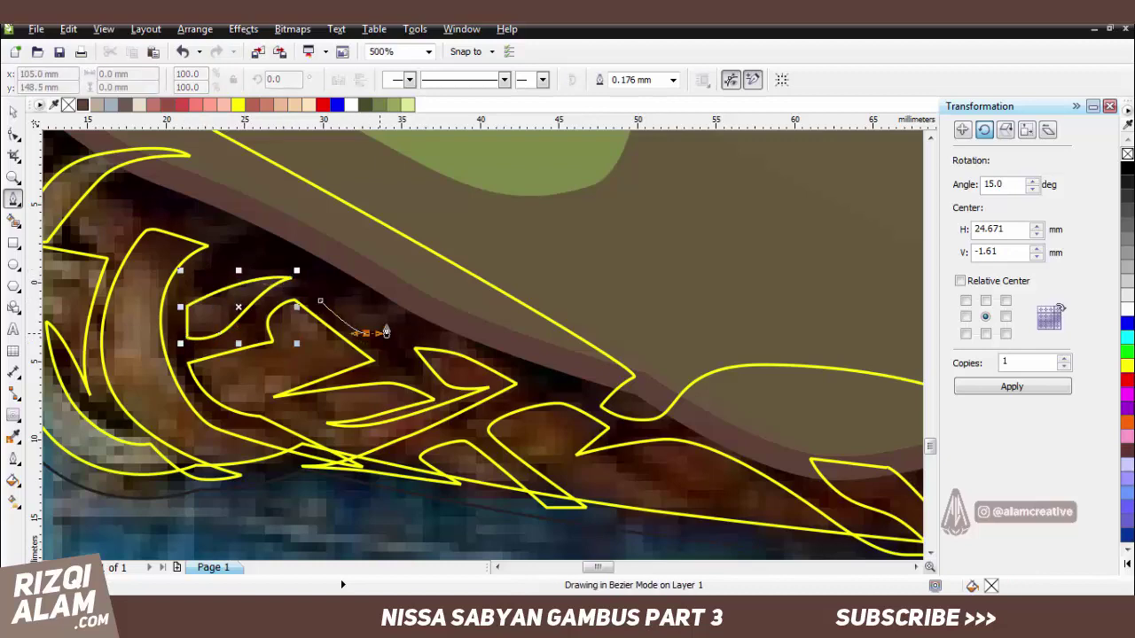
click(320, 302)
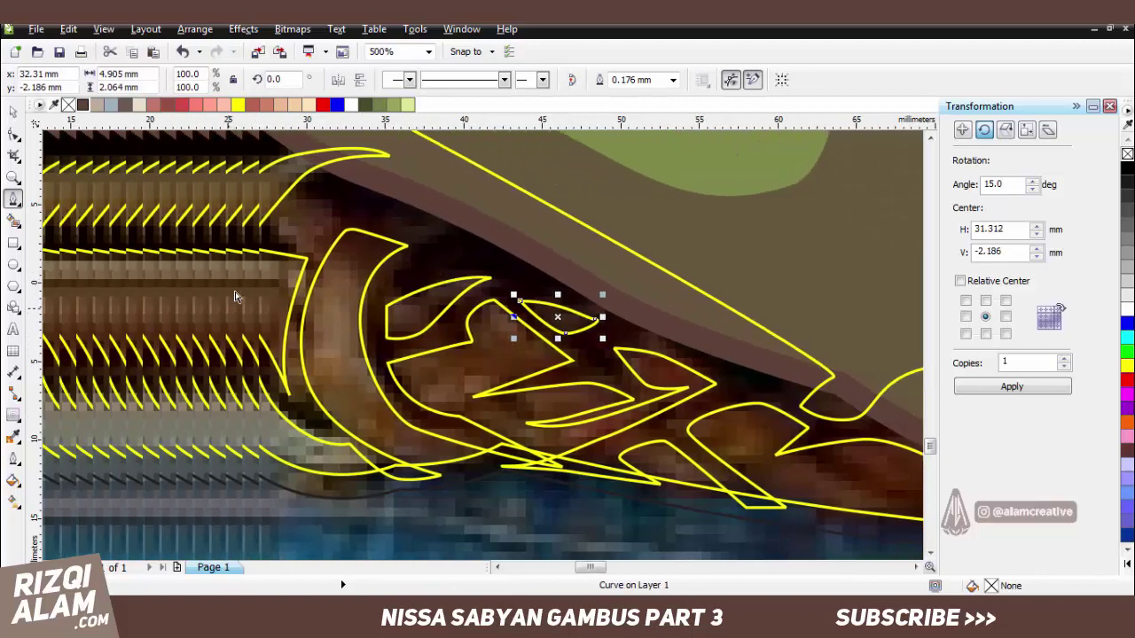
Draw a four-sided shape about 3.9 by 3.1 mm beside the buckle ring and a narrow sliver at the belt's left end.
scroll(235, 297, up, 3)
click(275, 359)
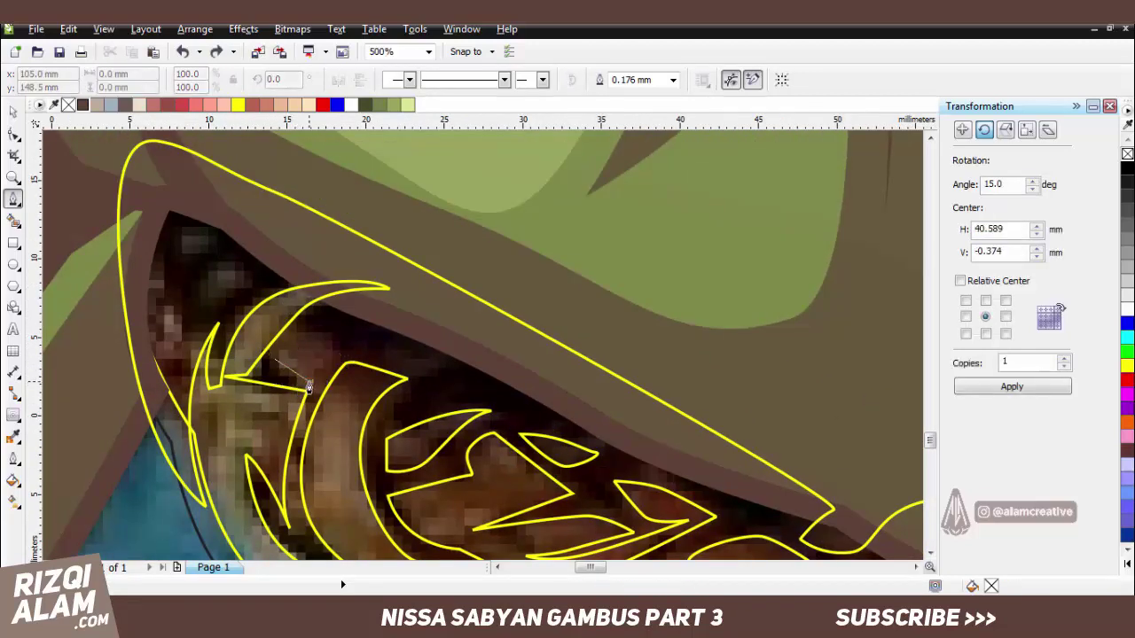
click(309, 386)
click(342, 355)
click(305, 329)
click(276, 359)
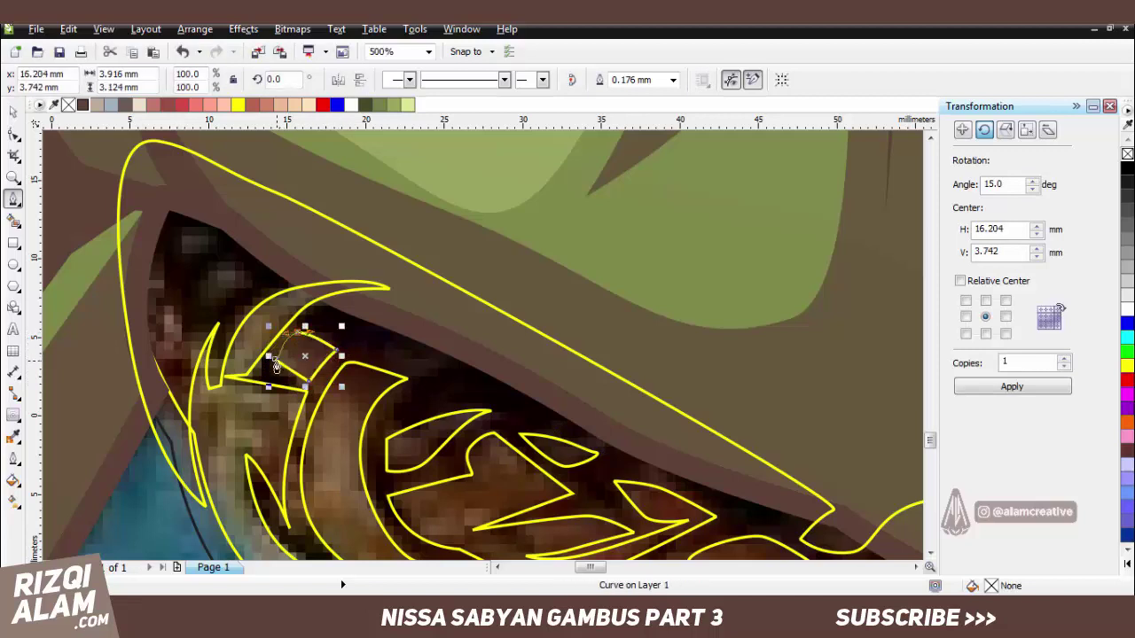
click(154, 290)
click(161, 362)
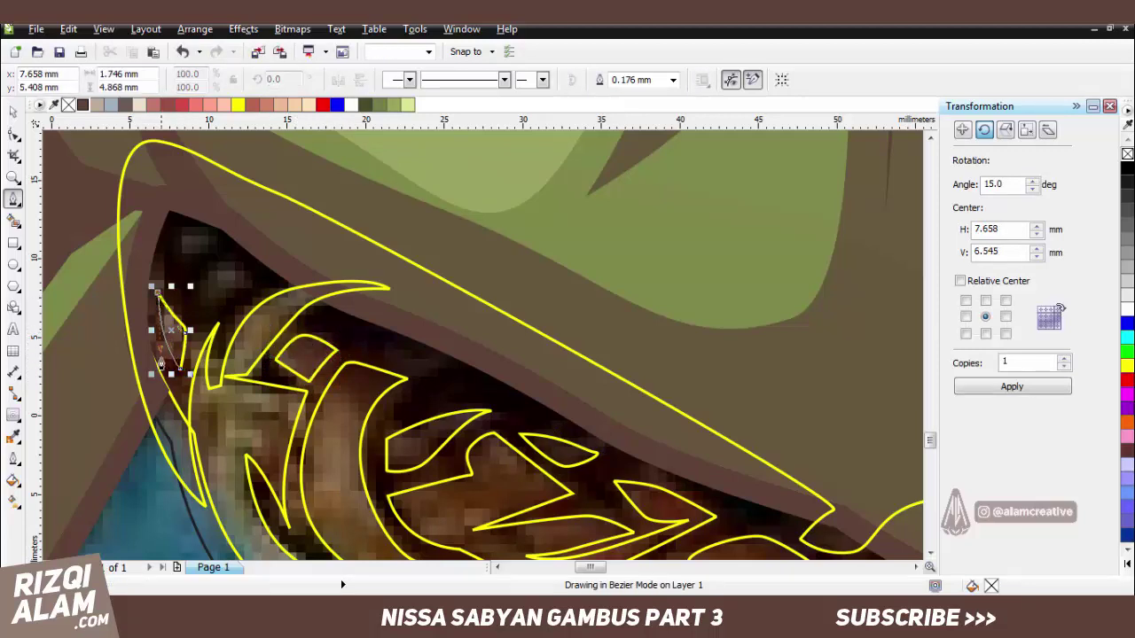
Select the four small braid shapes and combine them with the large detail outline into one curve.
scroll(355, 337, down, 2)
key(space)
scroll(426, 355, down, 2)
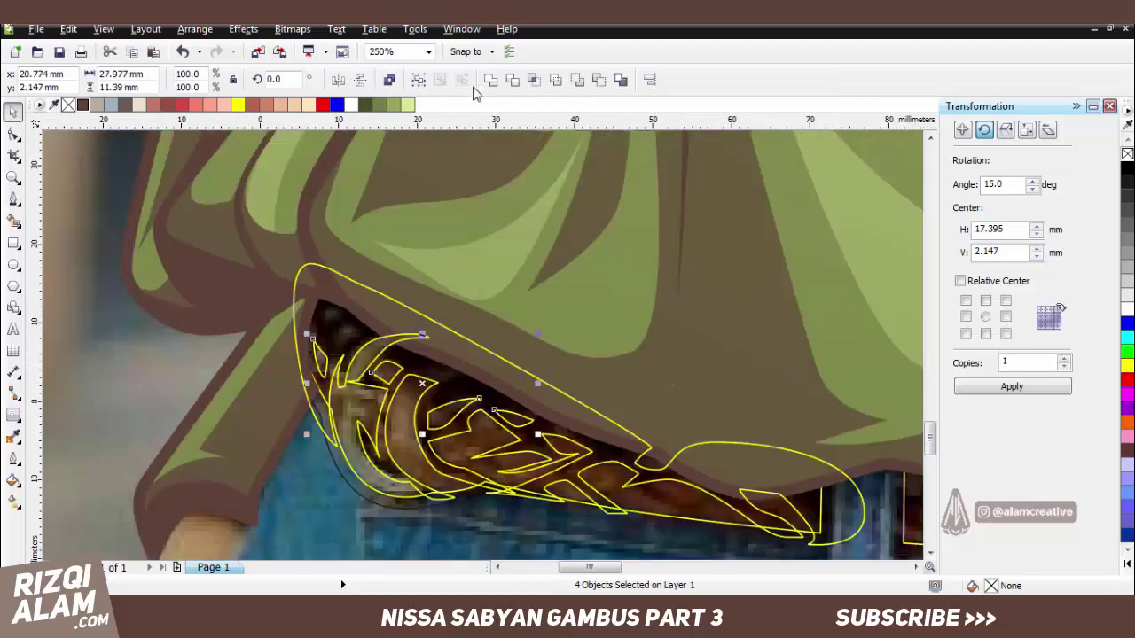
click(439, 417)
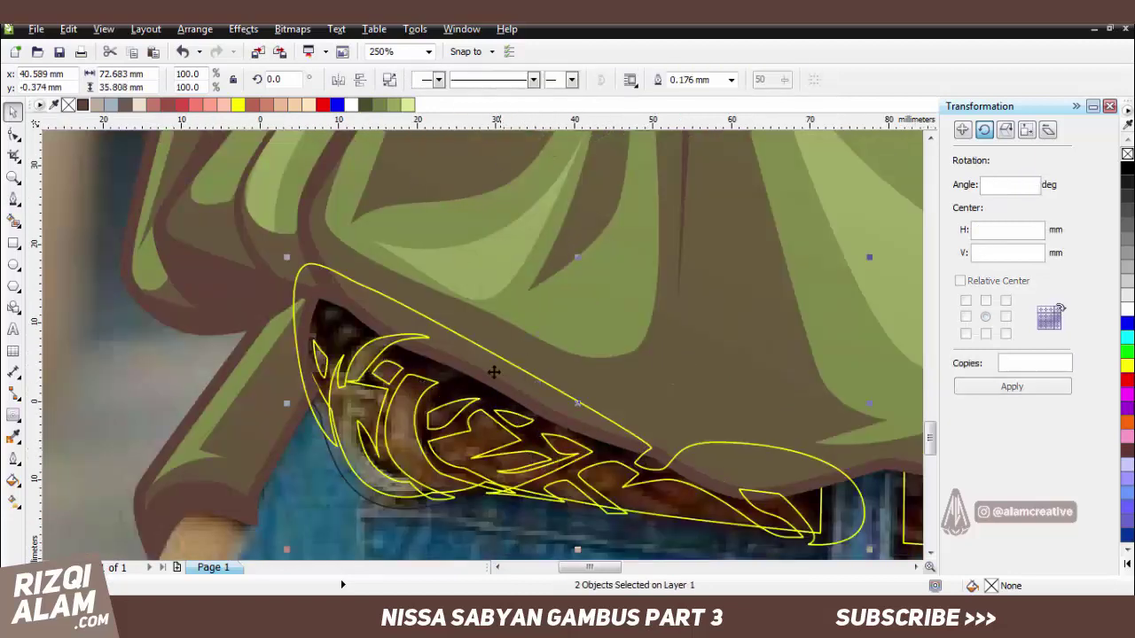
click(439, 417)
Draw a long closed sliver about 14.4 by 7.4 mm crossing the belt's lower edge near the belt loop.
scroll(440, 416, up, 2)
key(space)
click(716, 499)
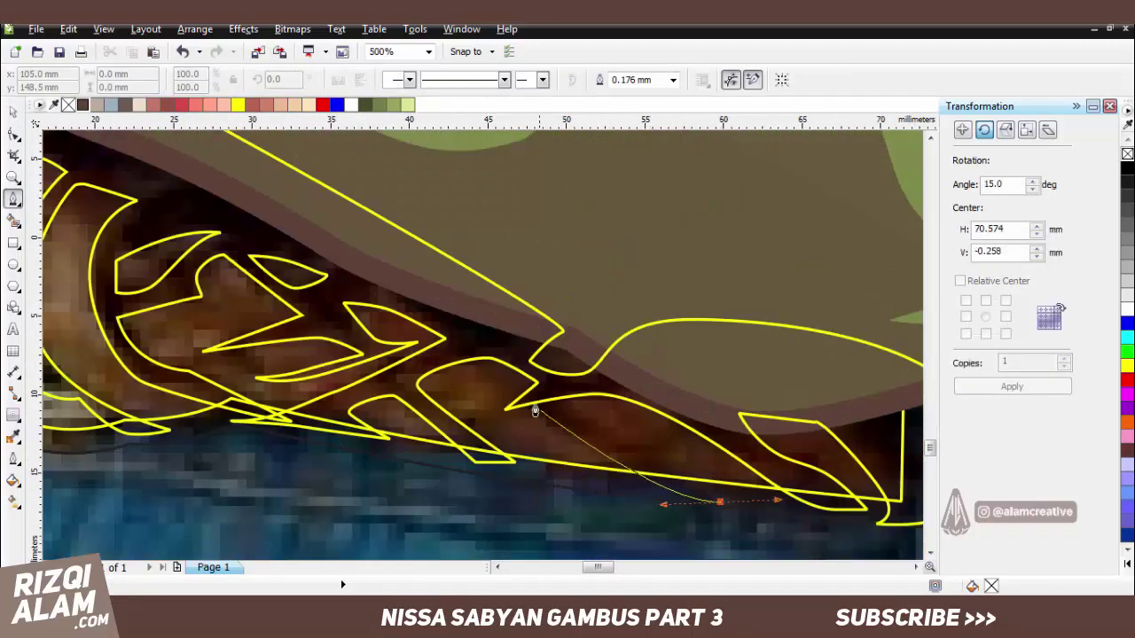
drag(532, 399, 543, 388)
click(718, 501)
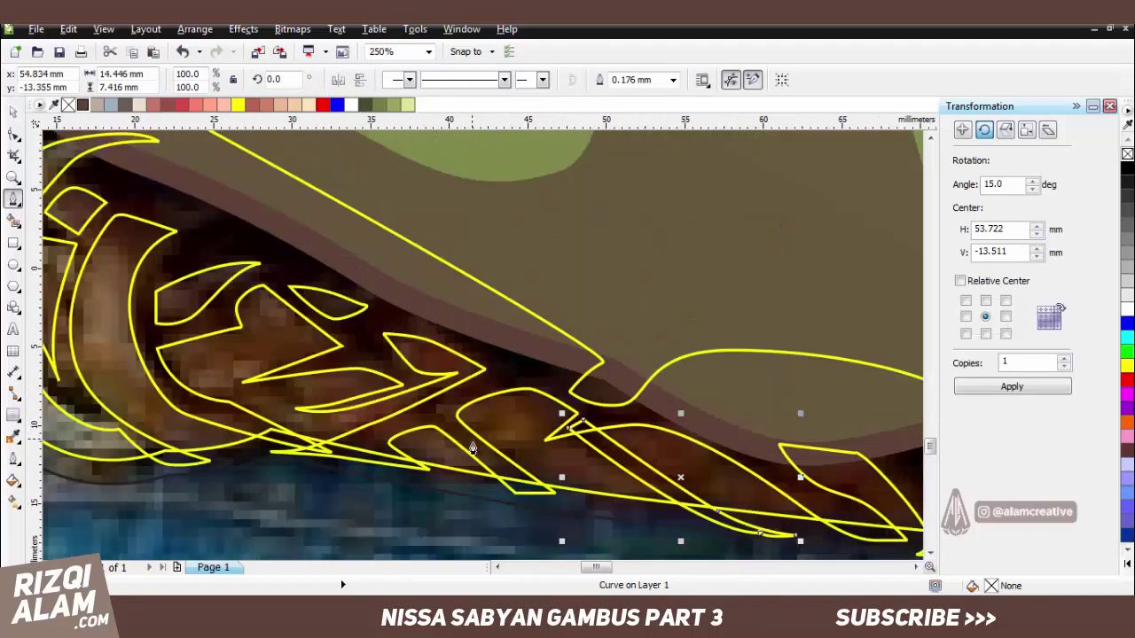
Draw another small closed curved shape between the middle braid strands, just left of the long sliver.
click(478, 451)
drag(585, 419, 610, 419)
drag(532, 461, 537, 492)
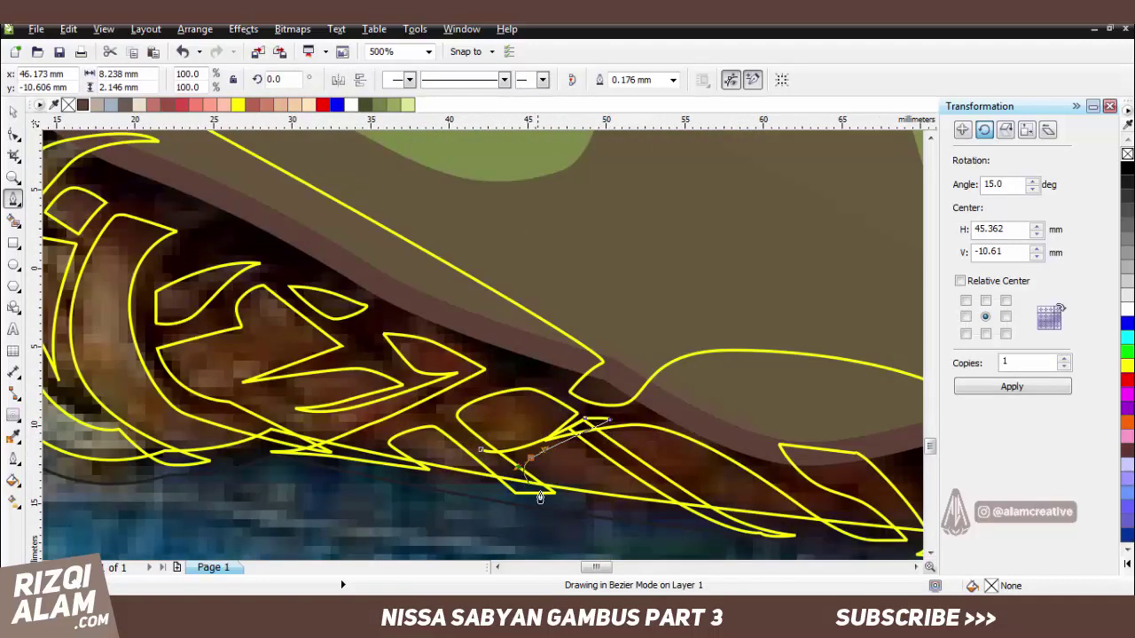
click(479, 451)
Select the two new slivers with the large braid curve, undo an accidental move and combine all three.
scroll(462, 461, down, 3)
key(space)
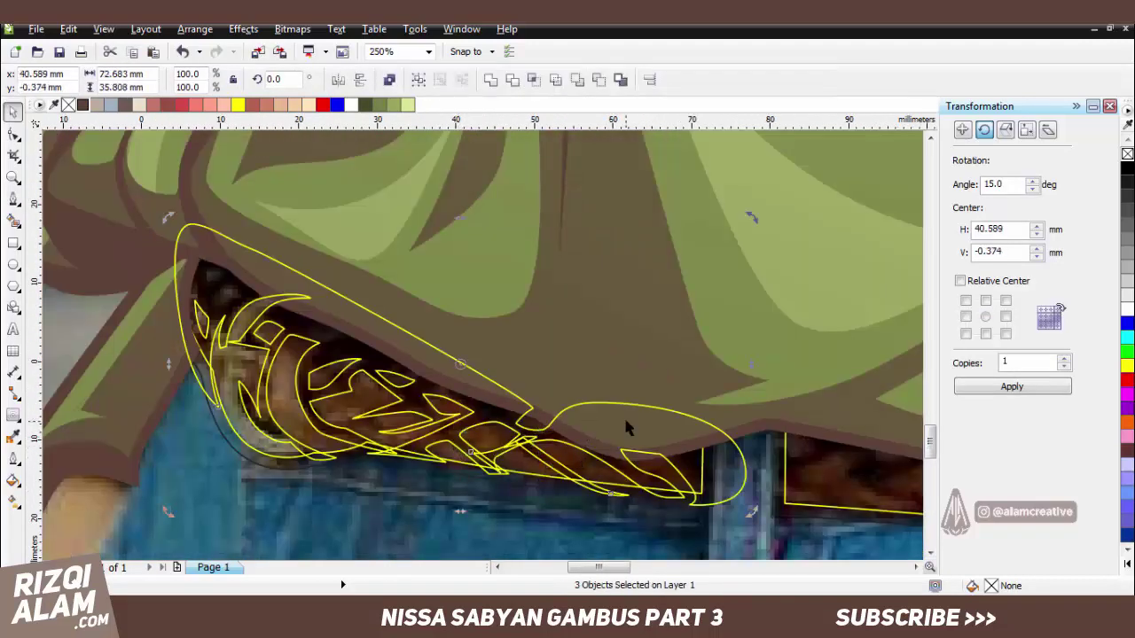
drag(601, 411, 612, 439)
key(ctrl+z)
key(ctrl+l)
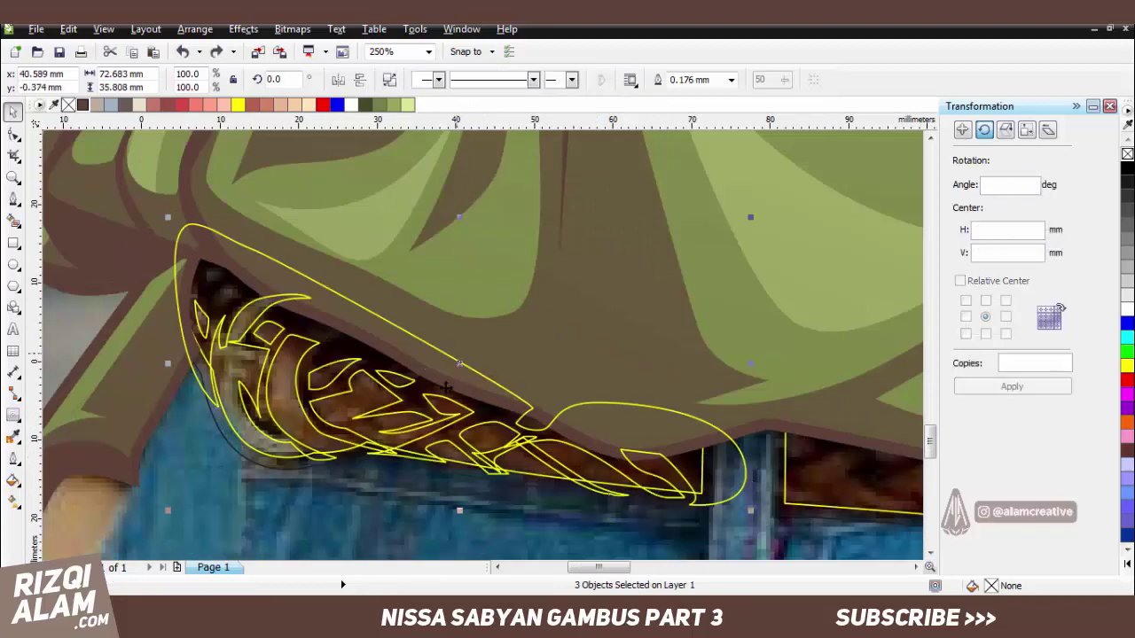
Draw a large closed braid outline about 66 by 20 mm over the belt section right of the belt loop, following the wavy strands.
drag(306, 365, 306, 424)
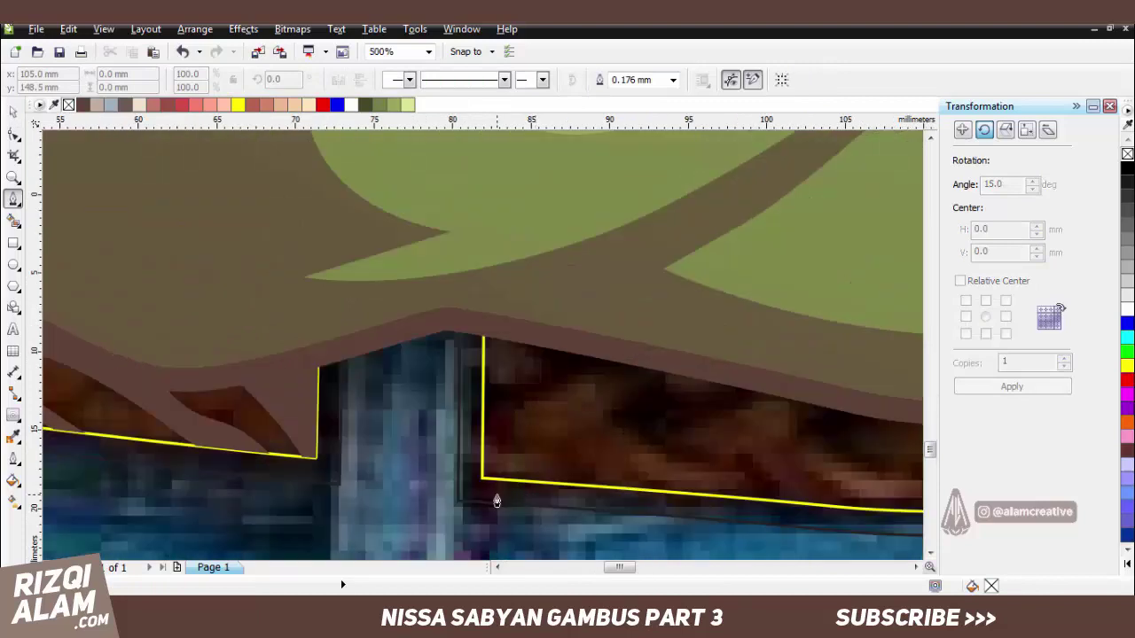
click(468, 432)
drag(626, 504, 569, 455)
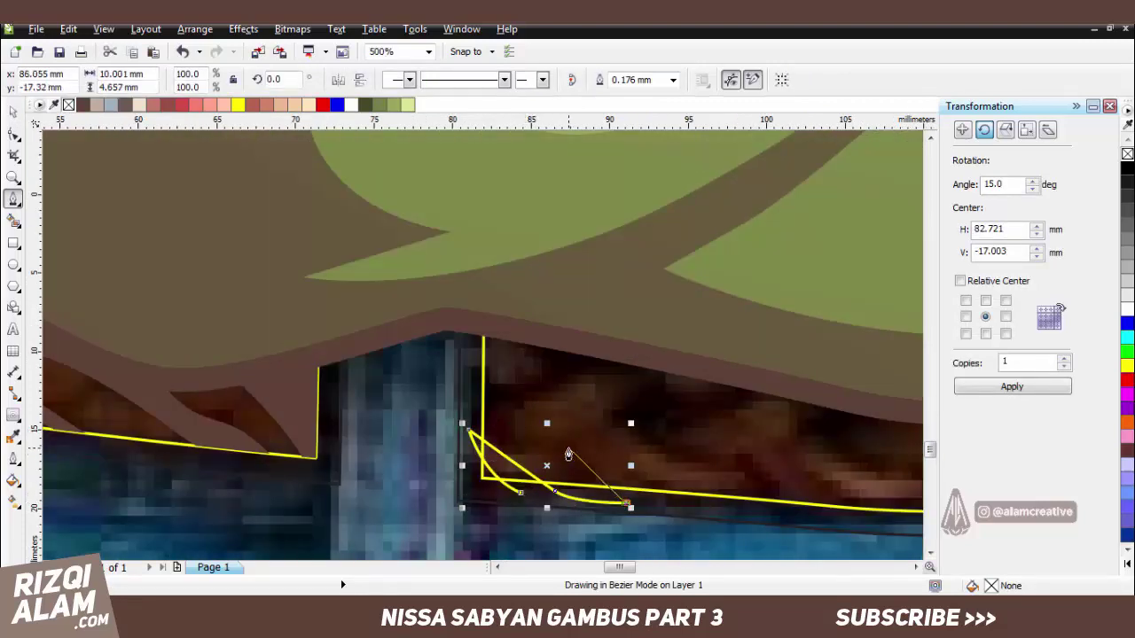
drag(814, 402, 740, 466)
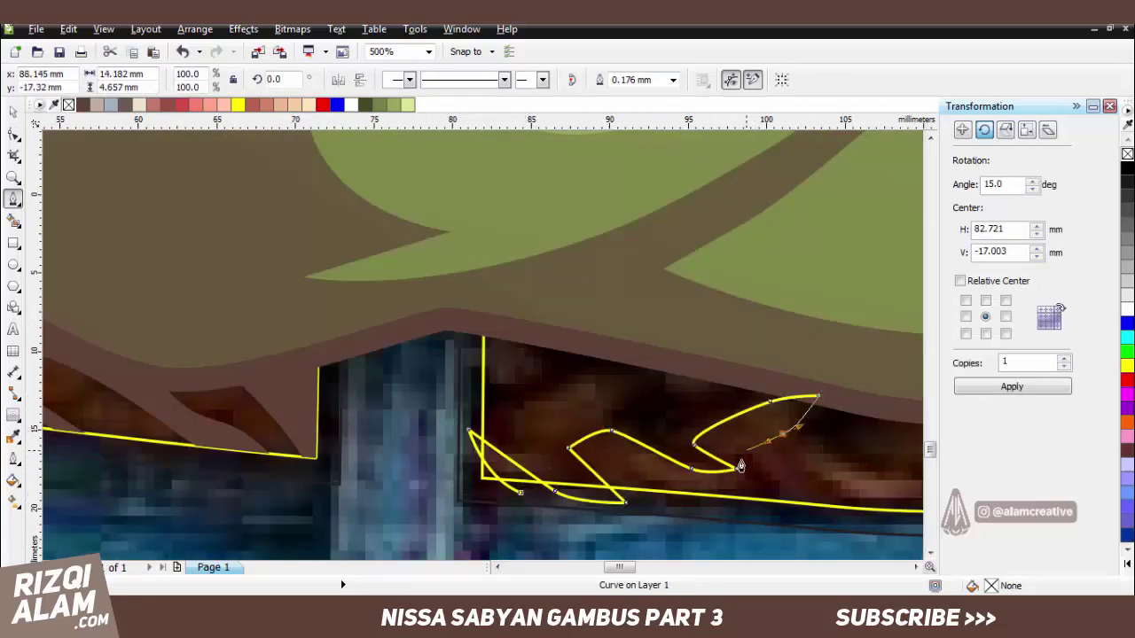
scroll(825, 491, right, 3)
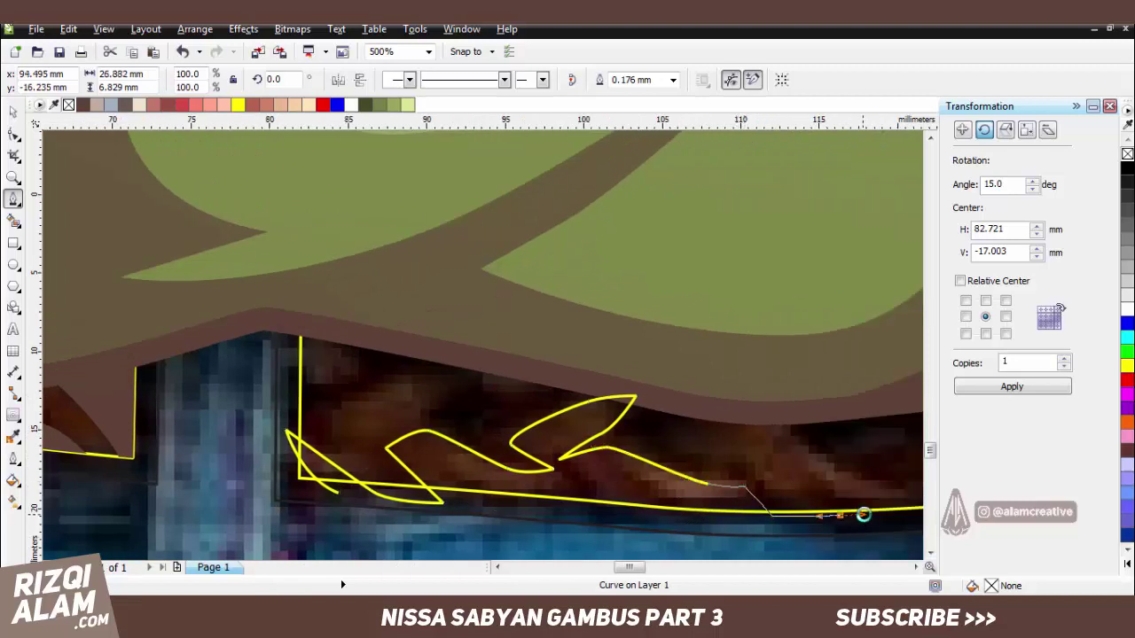
drag(863, 514, 727, 465)
scroll(815, 452, right, 3)
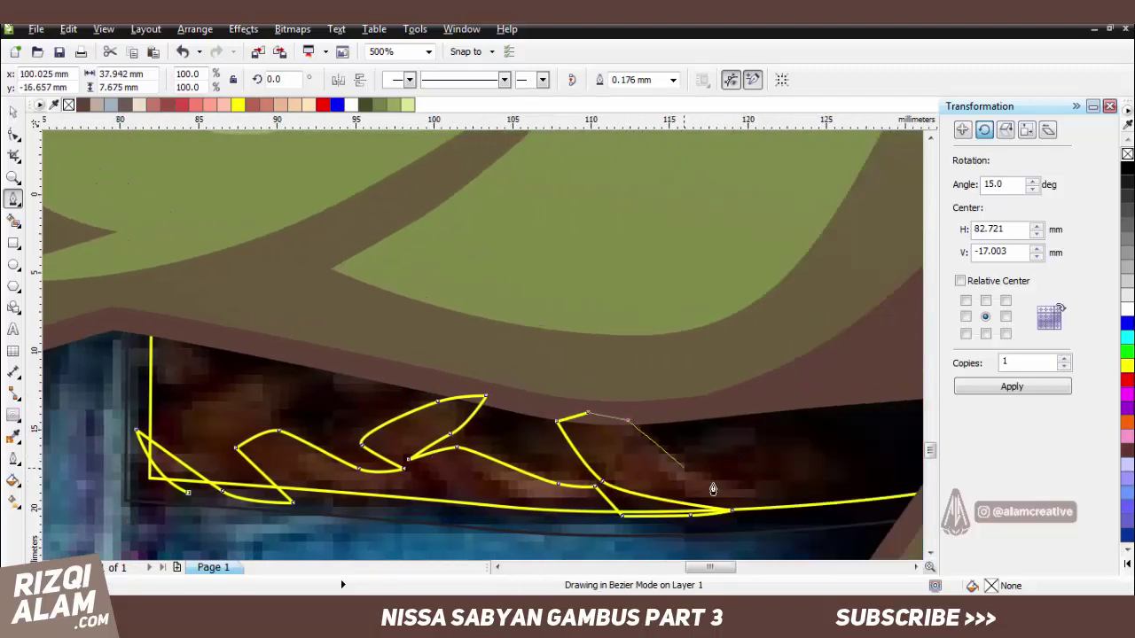
scroll(791, 514, down, 2)
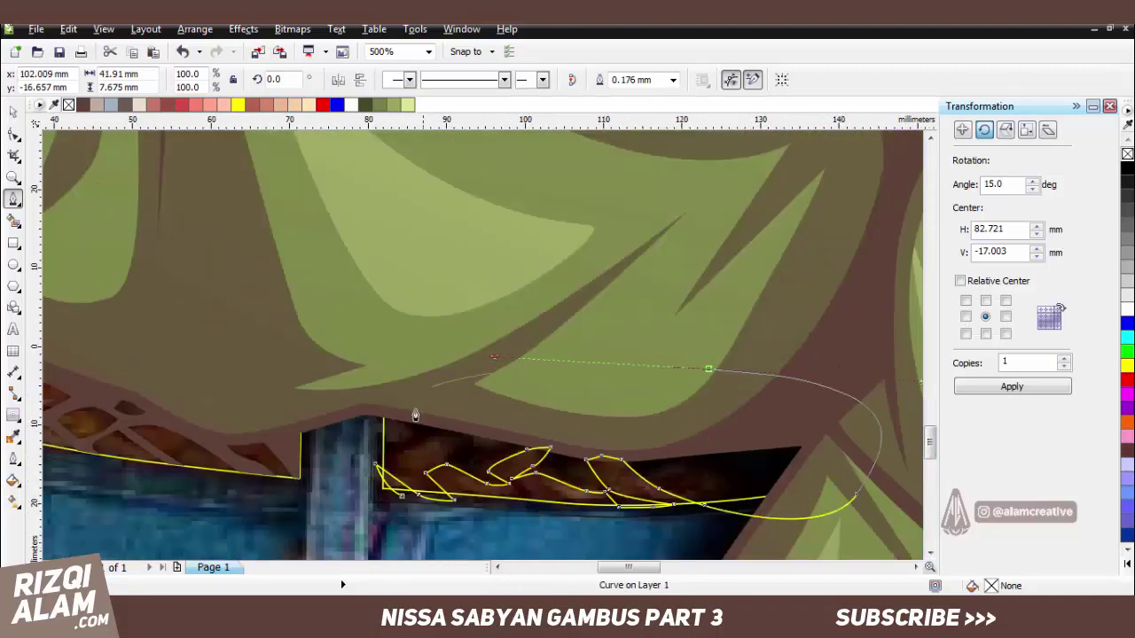
scroll(415, 416, up, 2)
click(356, 406)
scroll(356, 406, down, 1)
drag(375, 491, 400, 504)
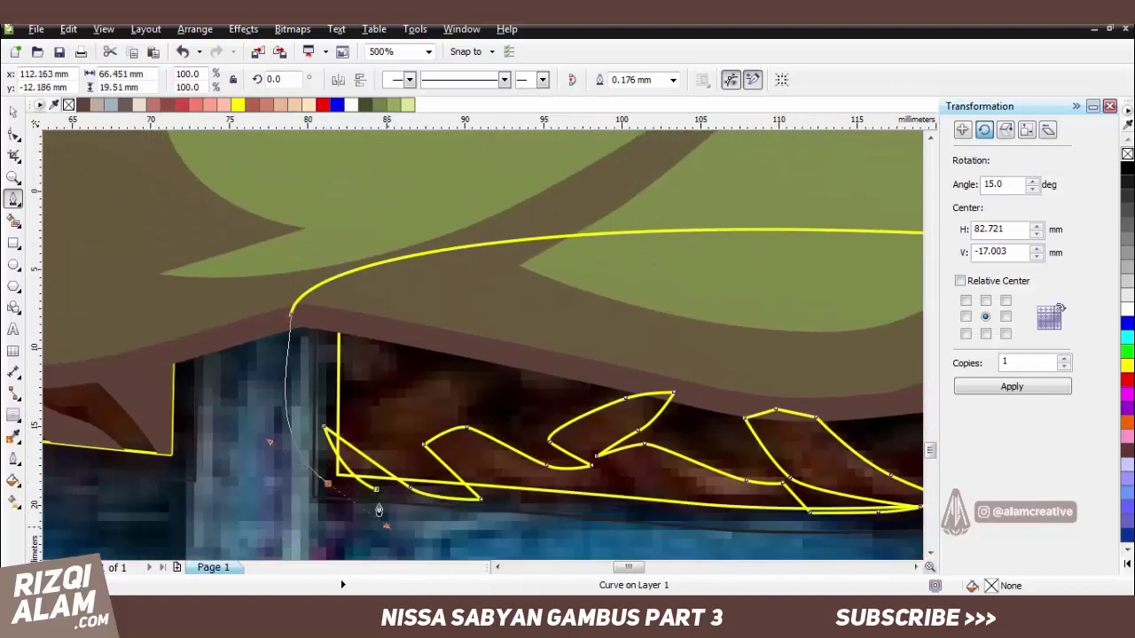
Draw a closed leaf about 8.6 by 3.4 mm and a small triangular shape about 2.7 by 2.3 mm beside the belt loop.
drag(353, 419, 441, 429)
click(353, 414)
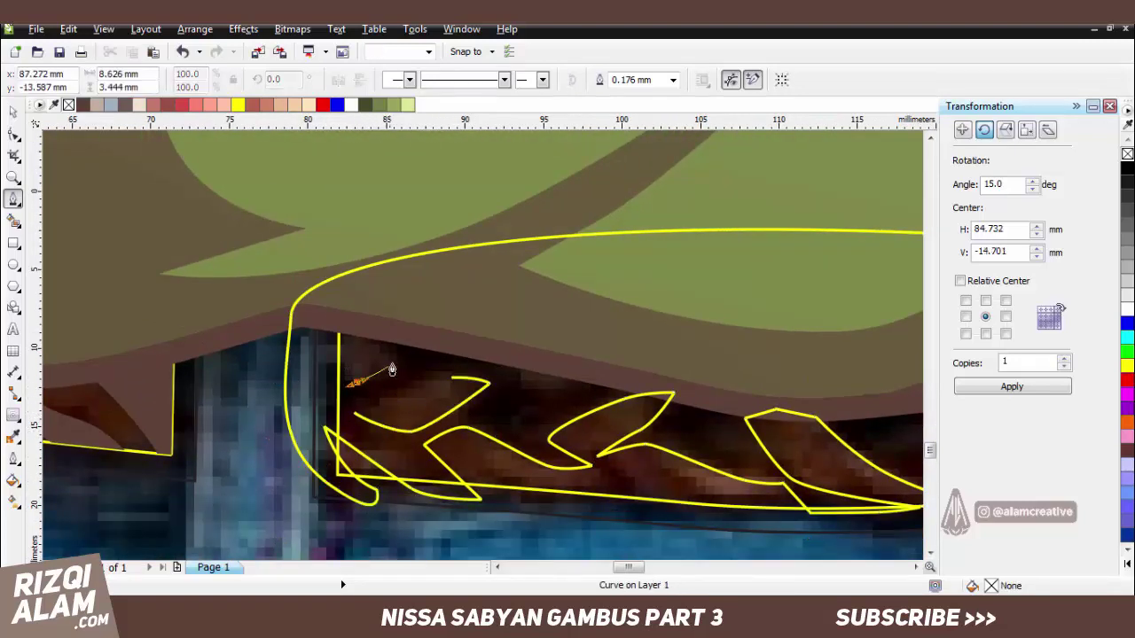
click(351, 346)
click(395, 363)
click(357, 383)
click(351, 346)
Select the leaf and the small triangular shape with the large braid outline and combine them into one curve.
scroll(499, 417, down, 3)
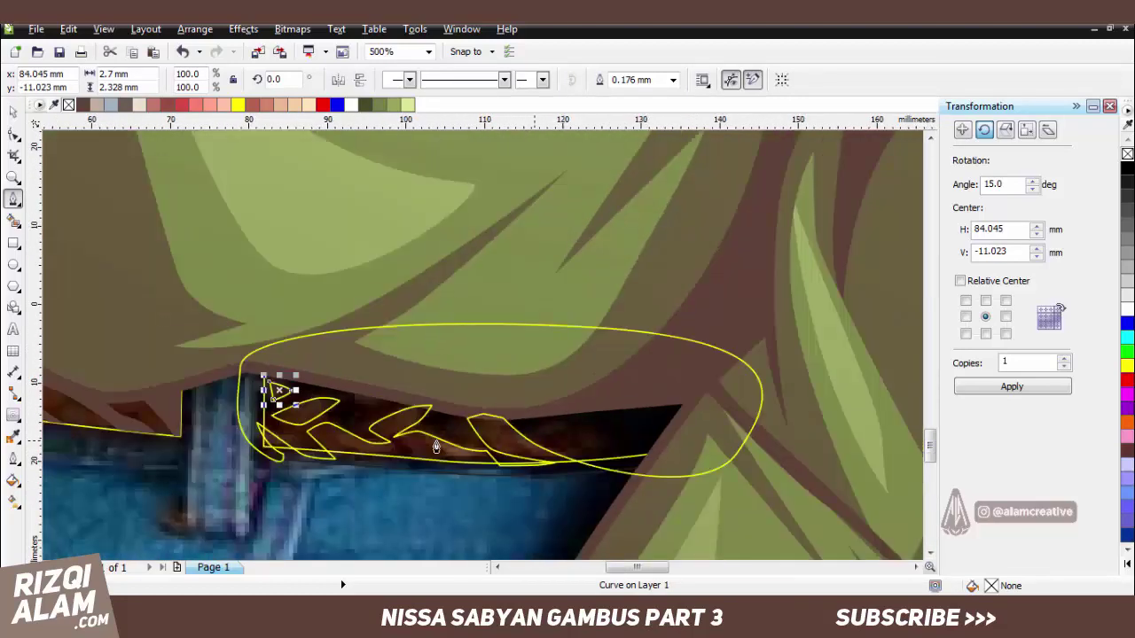
shift+click(315, 402)
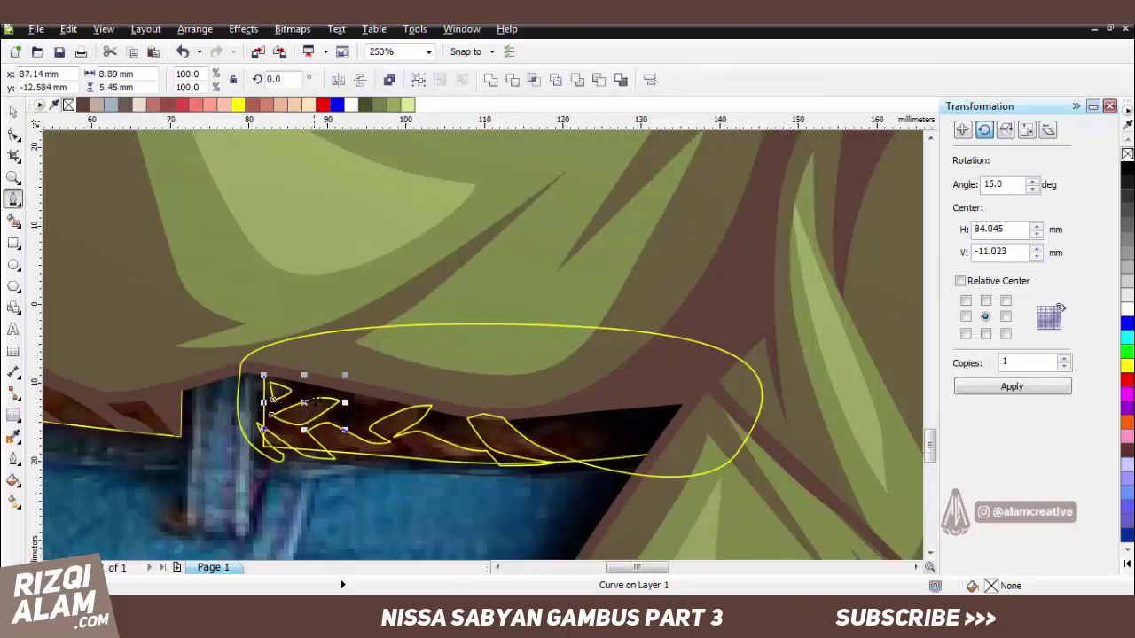
click(490, 81)
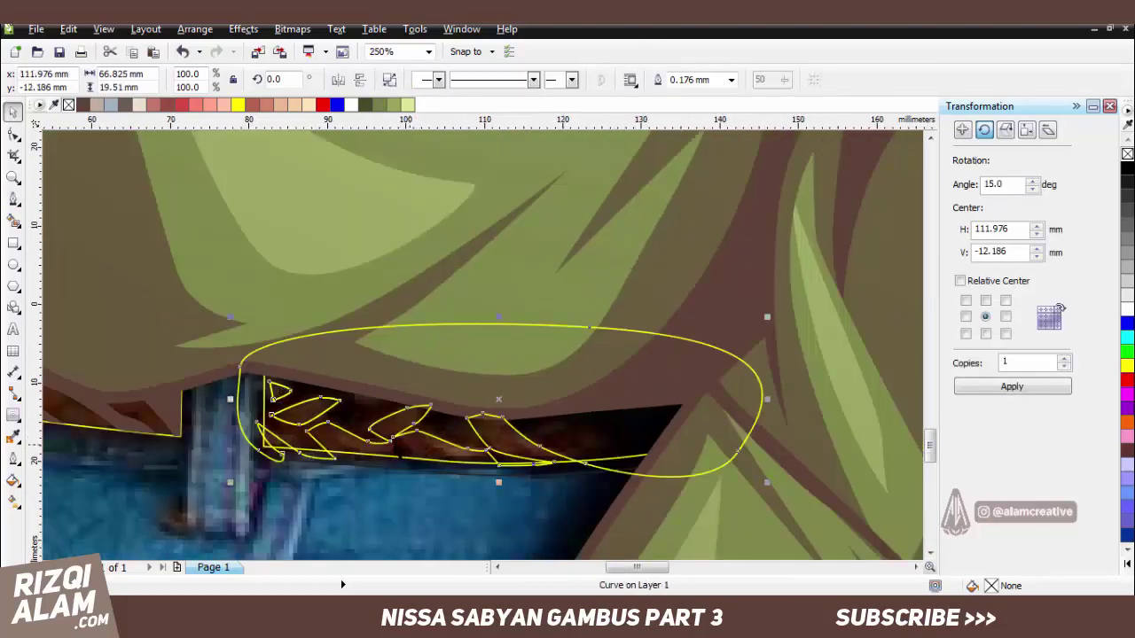
Draw a closed curved sliver about 12 by 7 mm crossing the belt's lower edge between the right section's braid strands.
scroll(384, 450, up, 3)
key(F5)
click(524, 497)
click(336, 392)
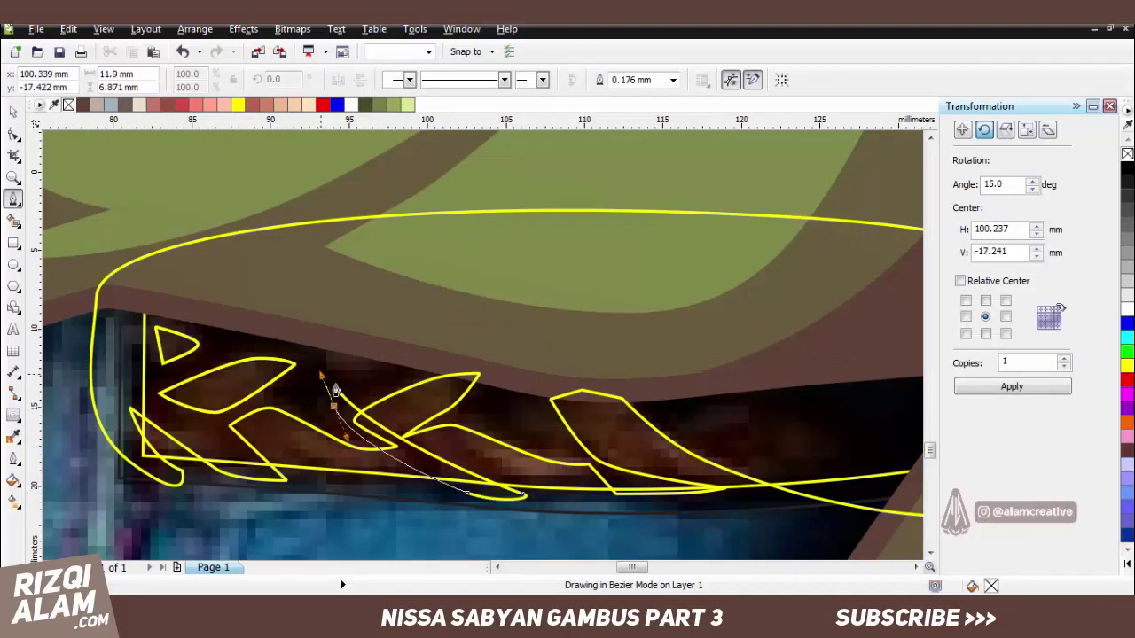
Clip the sliver and the large braid curve to the belt shape as one combined piece, filled dark brown without an outline.
key(space)
shift+click(416, 215)
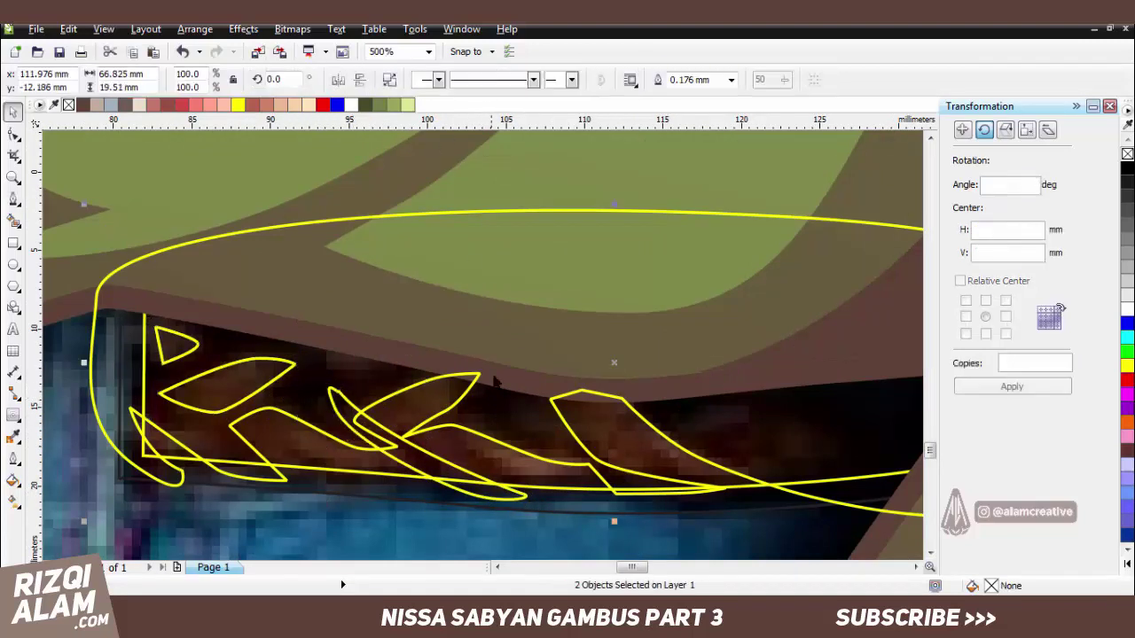
click(534, 79)
click(82, 105)
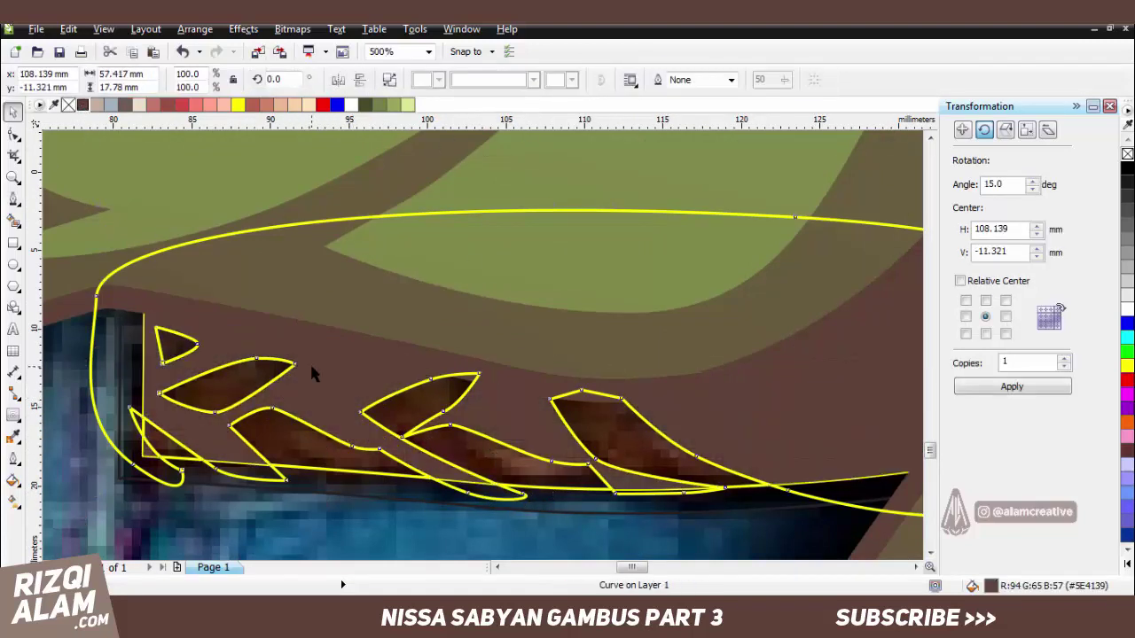
key(Escape)
Draw a closed crescent highlight with pointed prongs, about 20 mm tall, along the belt's curved left end.
scroll(249, 488, down, 3)
scroll(249, 488, up, 4)
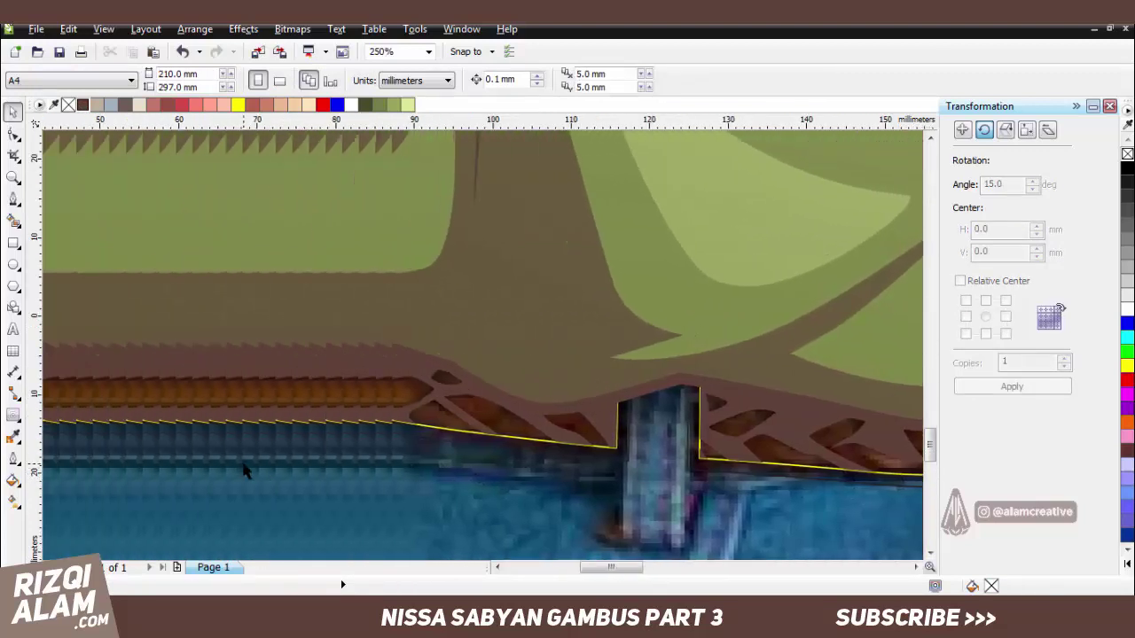
key(F5)
click(253, 224)
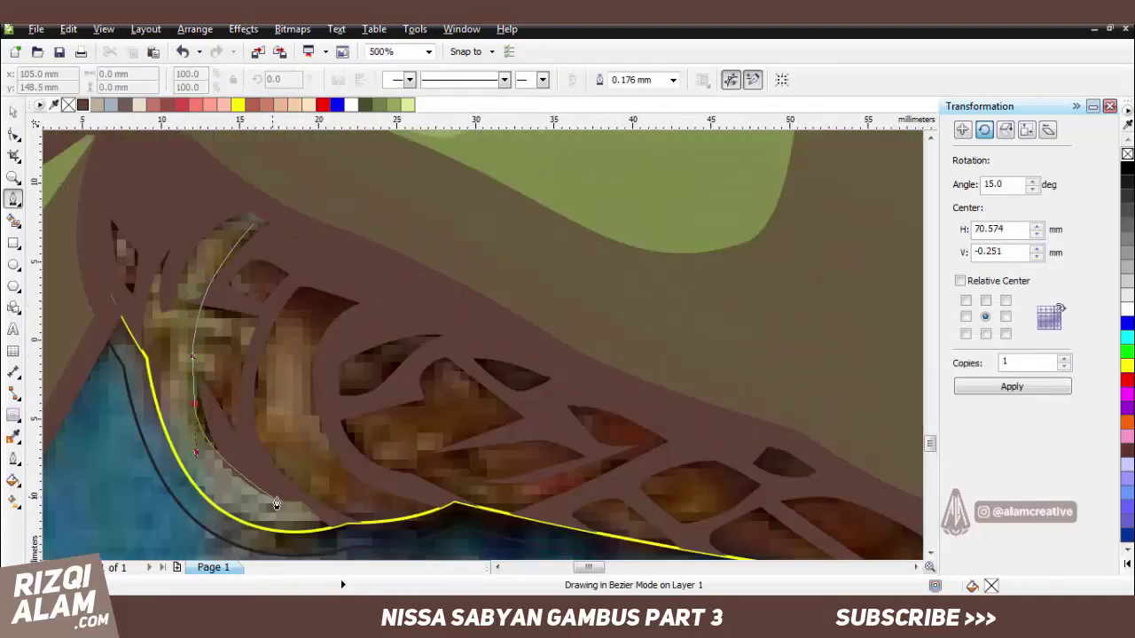
click(333, 530)
click(206, 490)
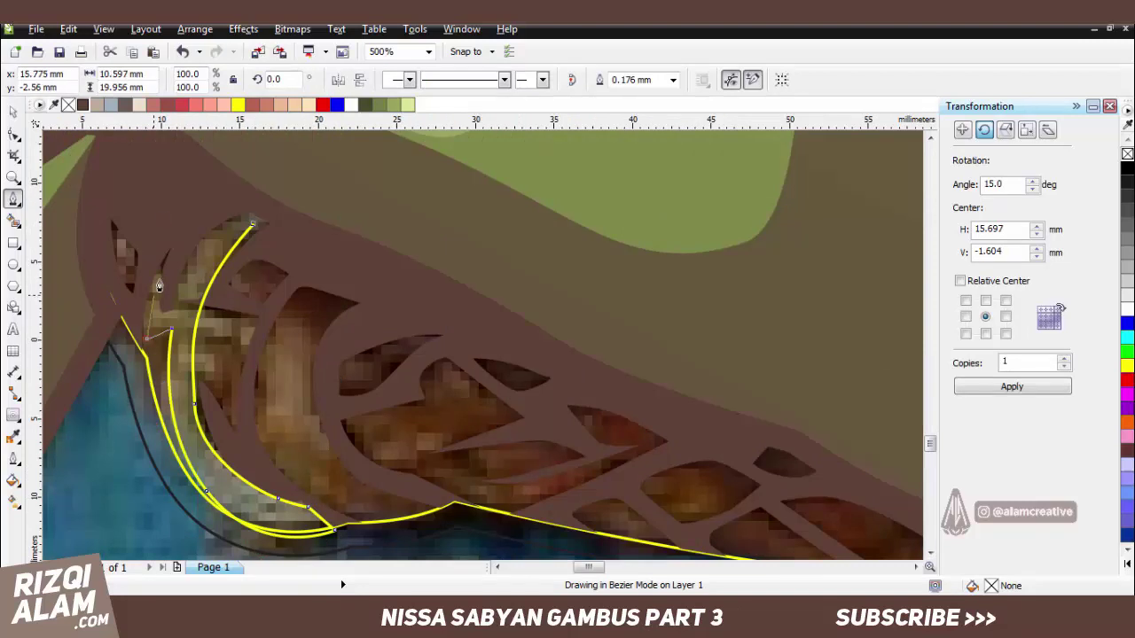
drag(214, 236, 229, 284)
Draw a tall curved highlight on the wide strand beside the crescent and a small leaf-shaped highlight to its right.
click(346, 511)
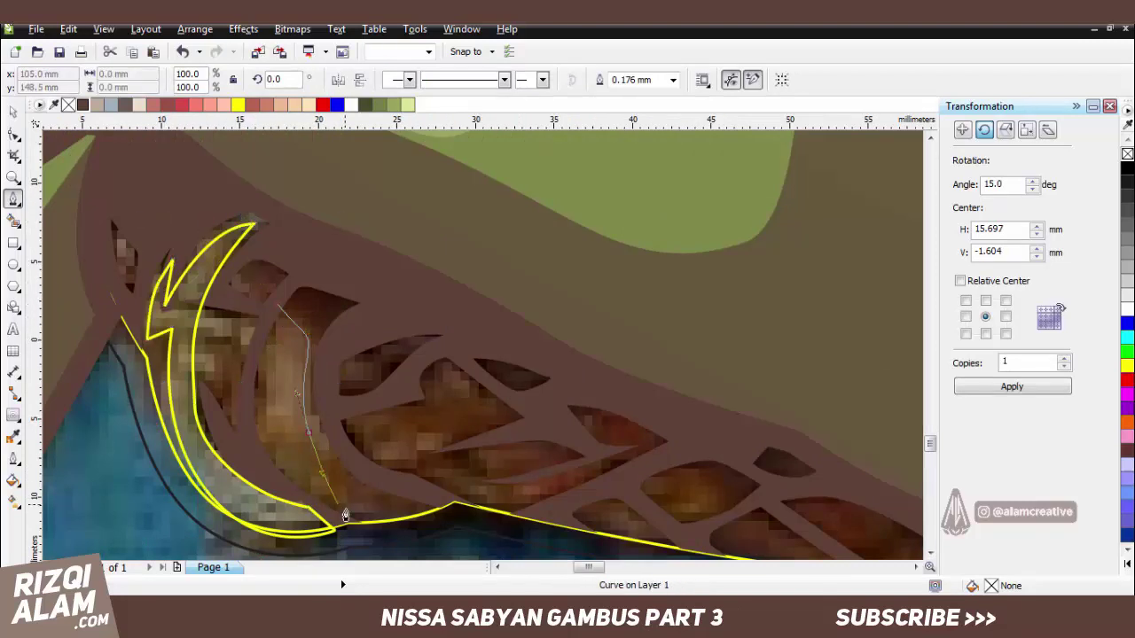
click(278, 306)
drag(372, 346, 367, 384)
click(328, 382)
click(373, 346)
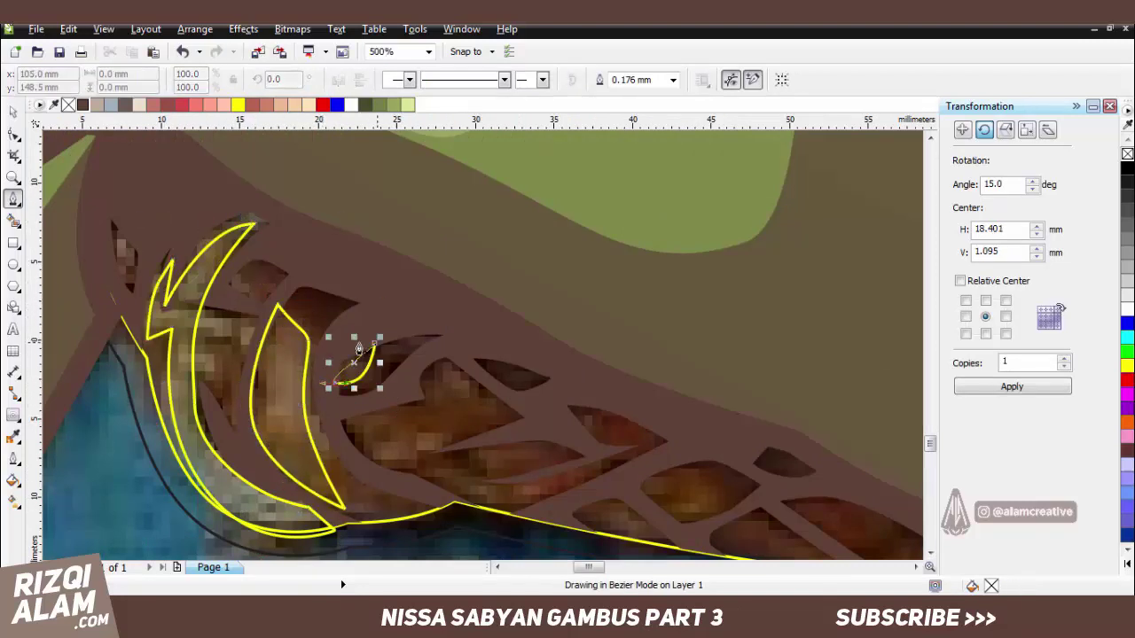
Draw two leaf-shaped highlights on the next strands, one horizontal below the small leaf and one slanting down to the right.
click(348, 426)
drag(454, 439, 407, 411)
click(349, 426)
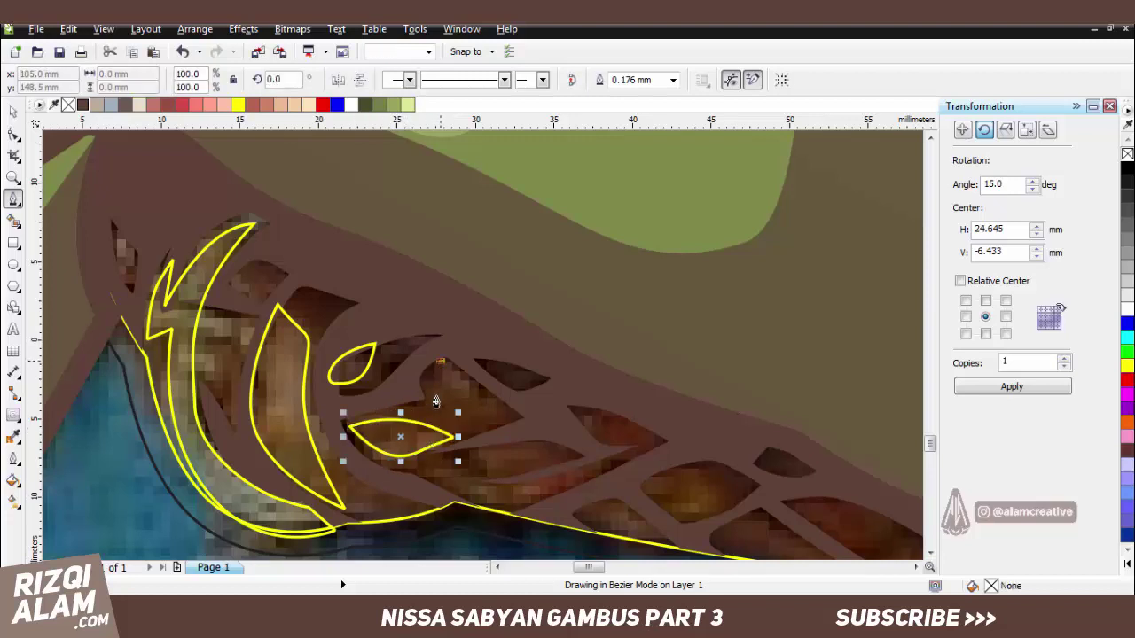
click(441, 363)
drag(521, 424, 554, 428)
Draw a long upward-curving sliver highlight on the strand just above the belt's lower edge.
click(601, 457)
drag(446, 480, 468, 482)
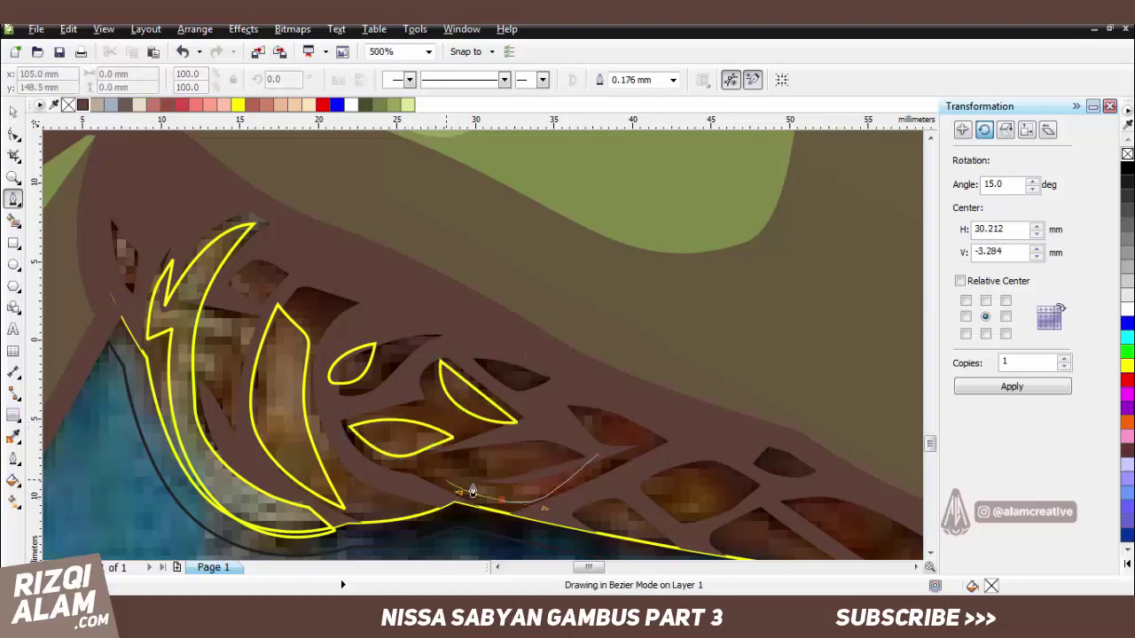
click(601, 456)
Draw two leaf highlights on the strands right of the long sliver, the lower one about 5.3 by 2.9 mm.
scroll(601, 457, right, 1)
click(637, 479)
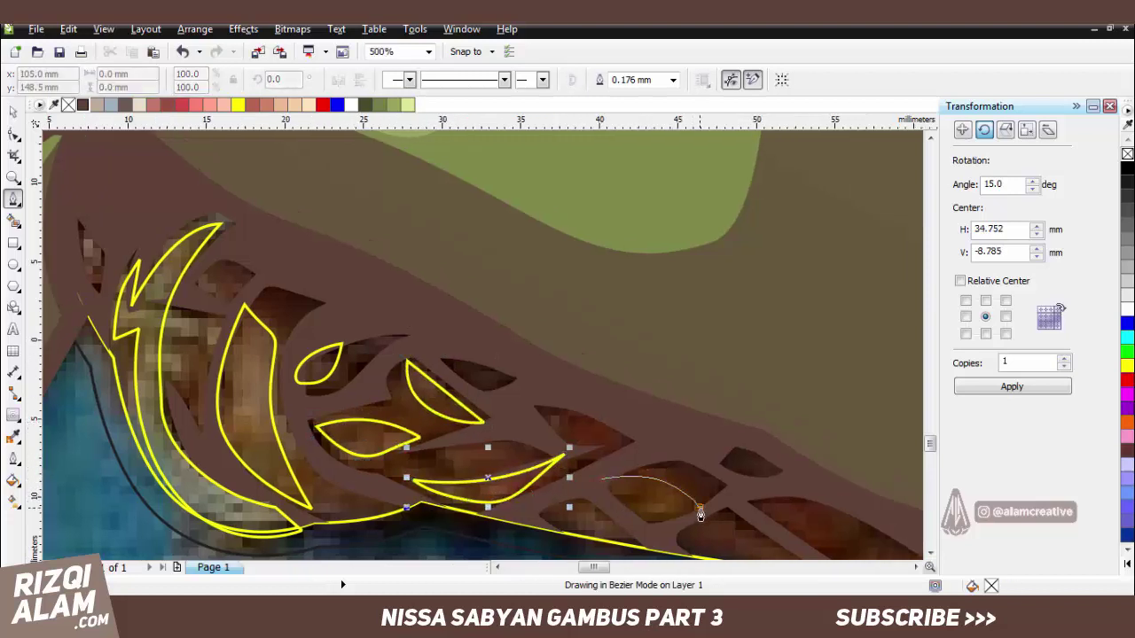
click(605, 486)
click(579, 496)
click(640, 544)
click(579, 496)
Draw a leaf highlight about 6 by 4 mm across the lower belt edge and a narrower one about 4.5 by 1.7 mm beside it.
scroll(740, 516, down, 1)
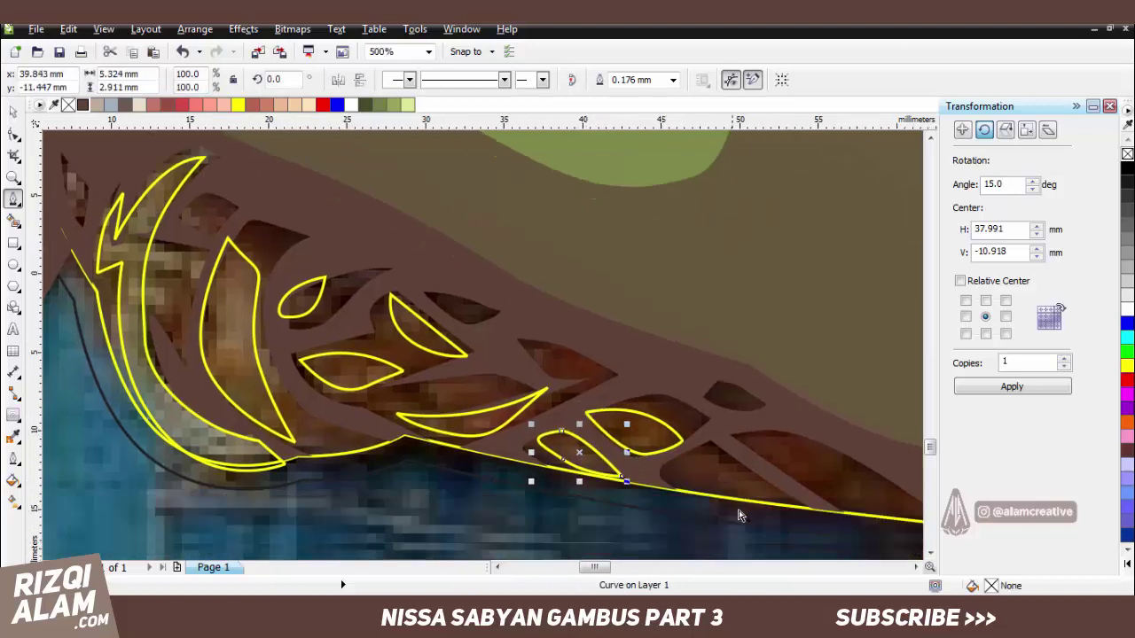
click(635, 468)
scroll(660, 469, right, 1)
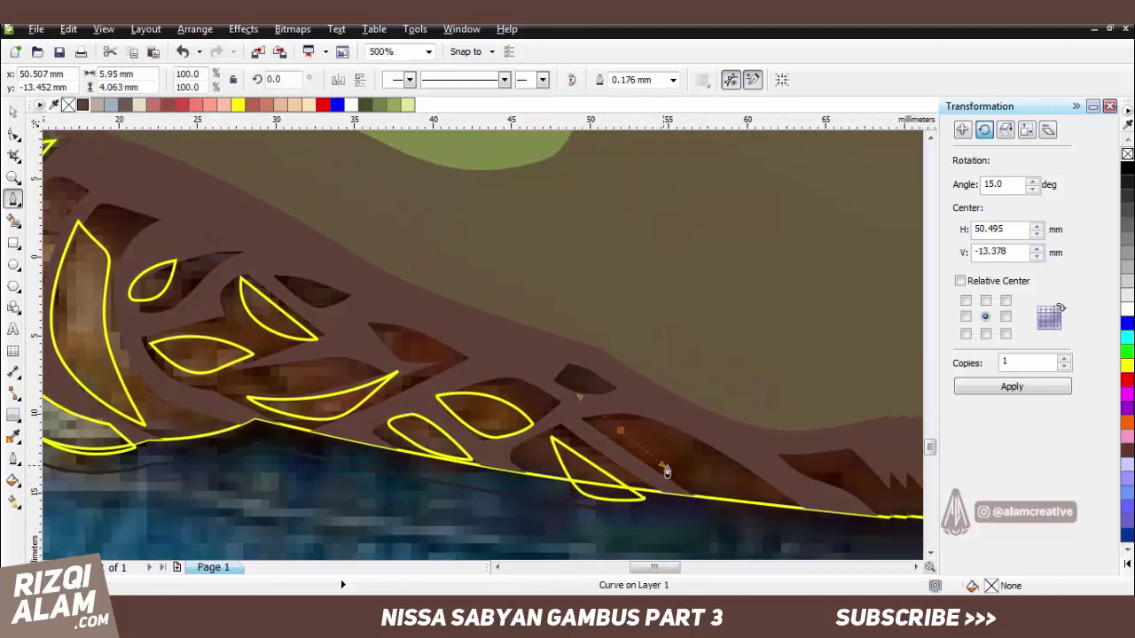
click(694, 454)
click(621, 432)
Draw two leaf-shaped highlights on the lower strands right of the belt loop, the one nearer the loop about 6.9 by 3.4 mm.
scroll(679, 474, down, 2)
scroll(744, 418, right, 1)
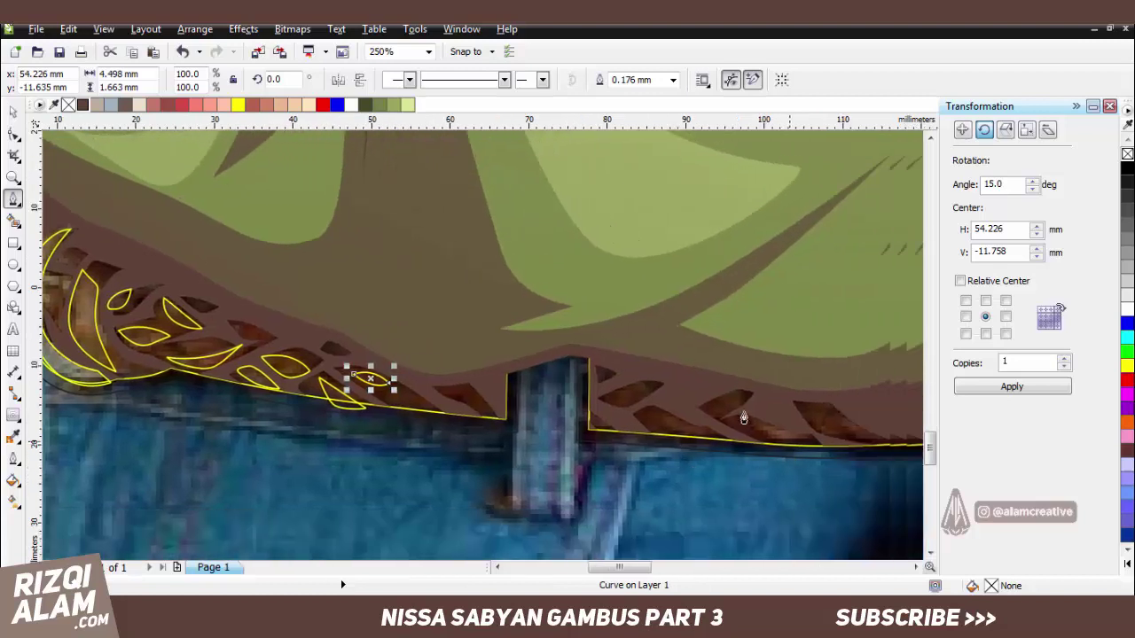
scroll(744, 418, up, 2)
click(658, 414)
click(791, 454)
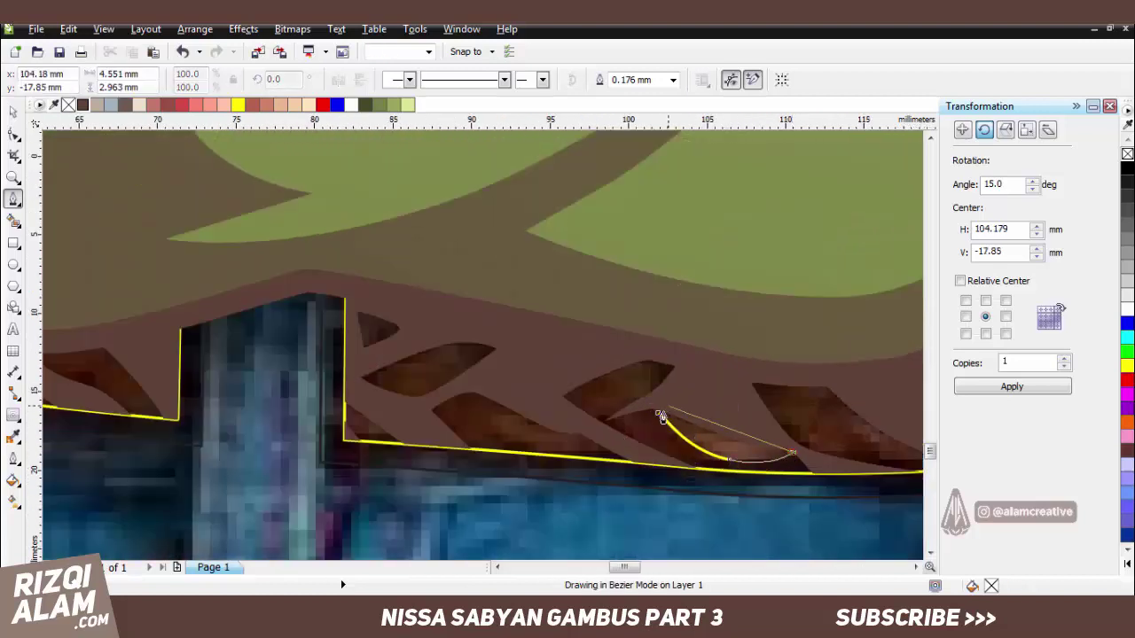
click(484, 405)
drag(596, 432, 620, 412)
click(483, 405)
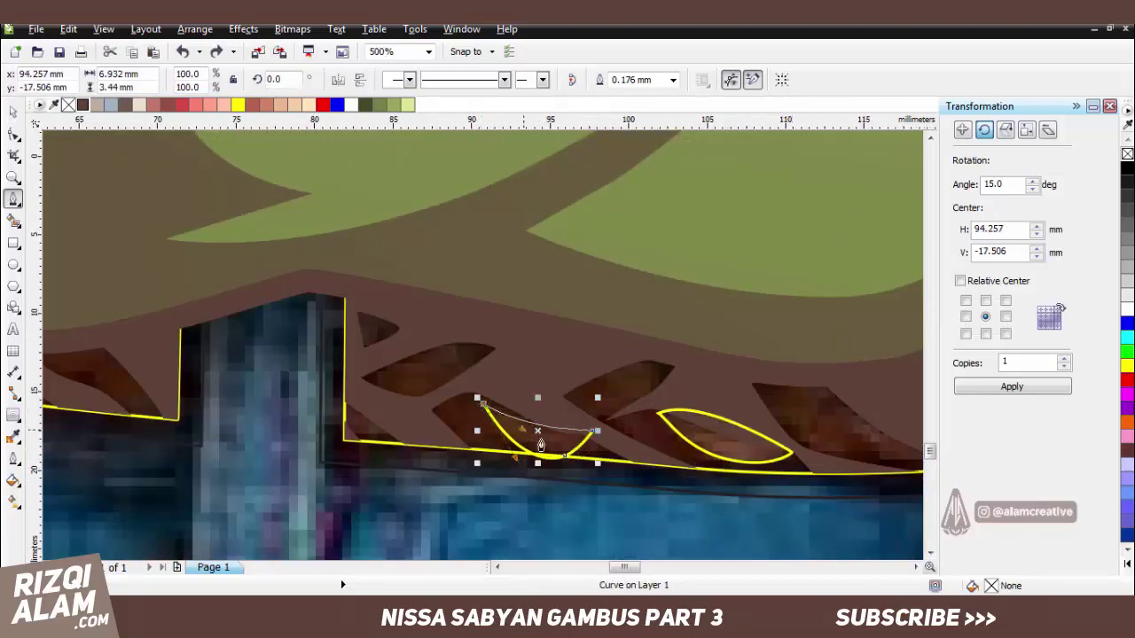
Draw a curved, pointed highlight about 9 mm long on the last braid strand near the belt's right end.
scroll(651, 392, down, 2)
click(716, 383)
click(795, 428)
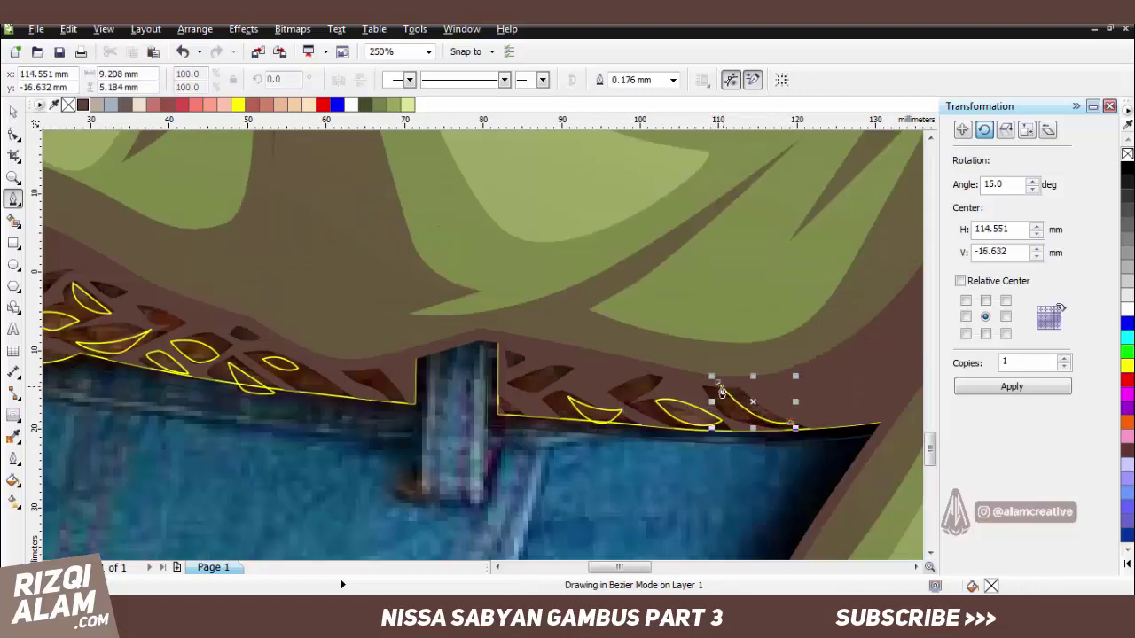
drag(721, 390, 743, 388)
click(721, 390)
Select all thirteen highlight shapes along the belt, combine them and clip them to the belt shape.
key(space)
drag(802, 440, 547, 355)
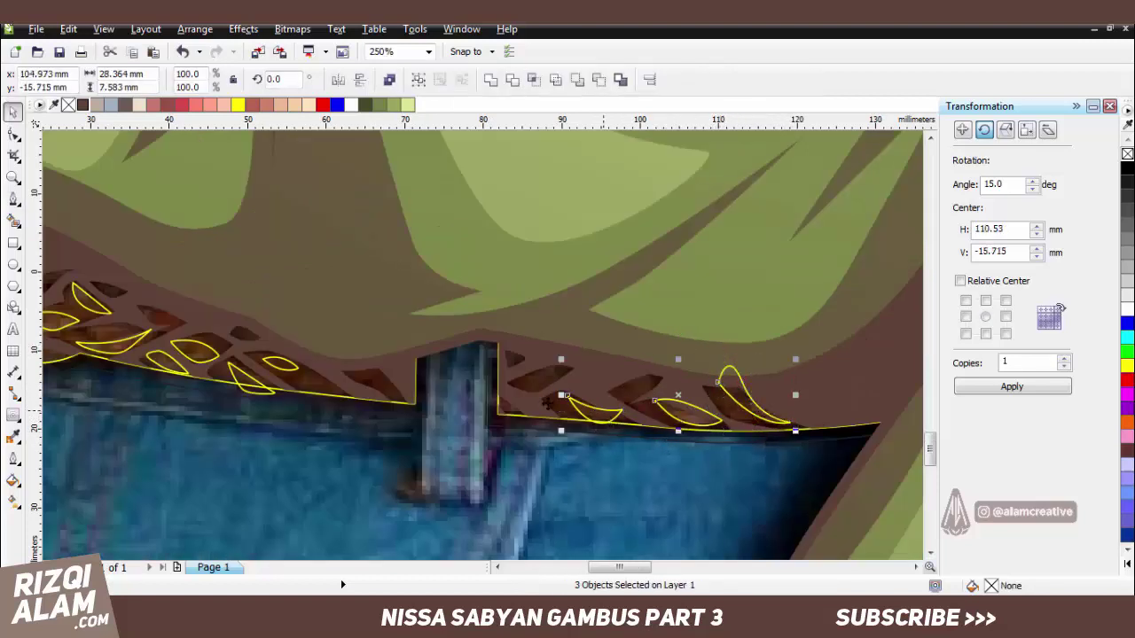
shift+click(262, 388)
shift+click(164, 364)
scroll(342, 368, left, 3)
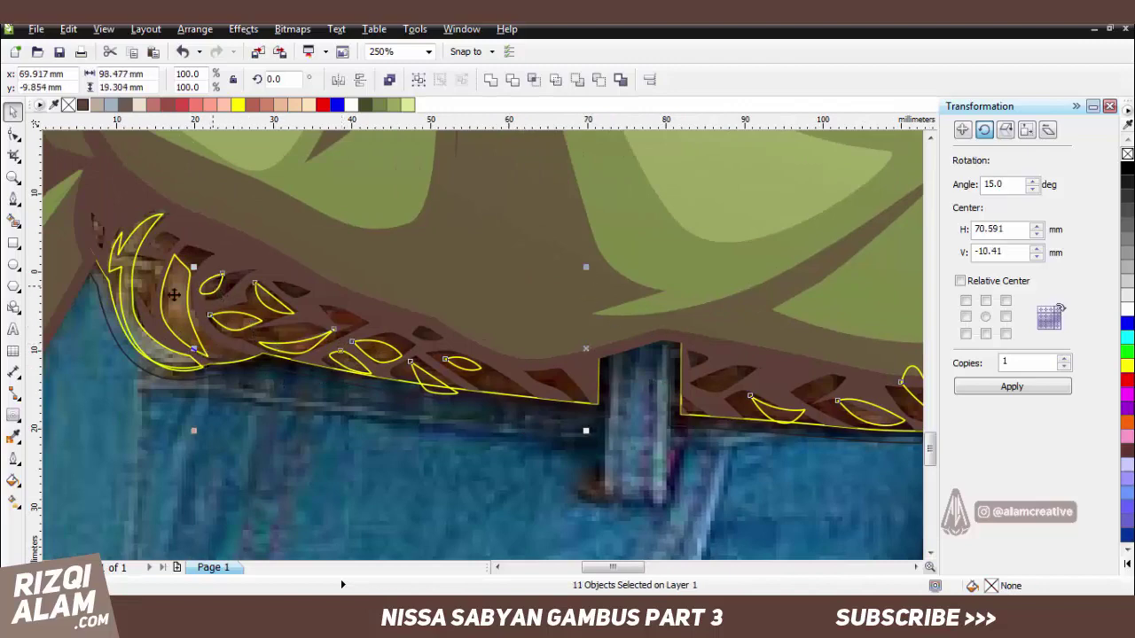
shift+click(133, 292)
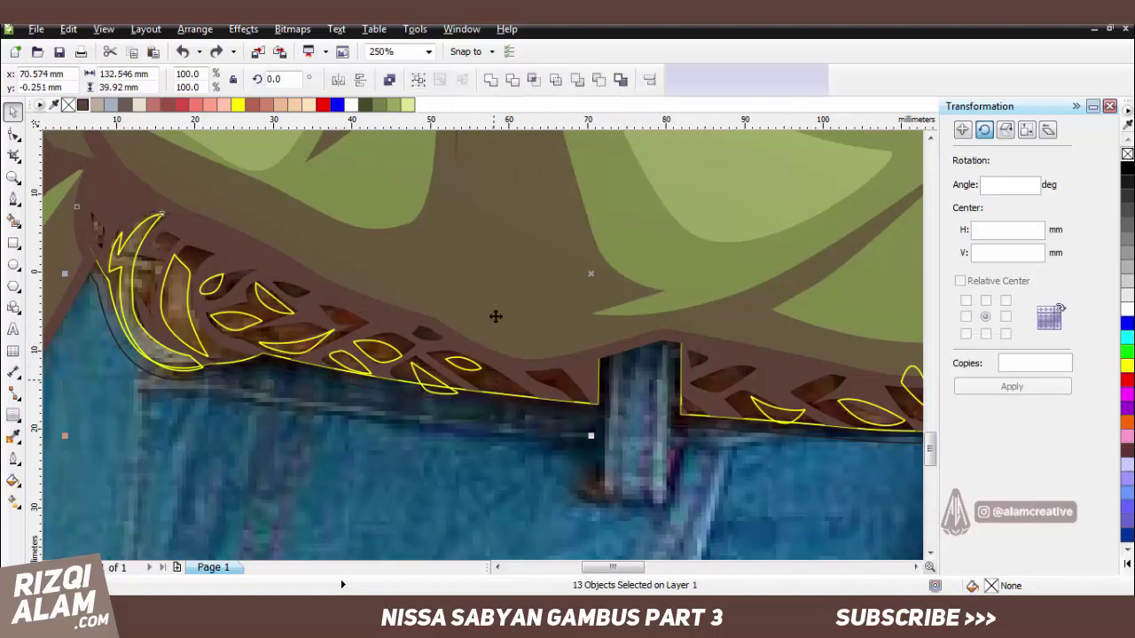
click(492, 80)
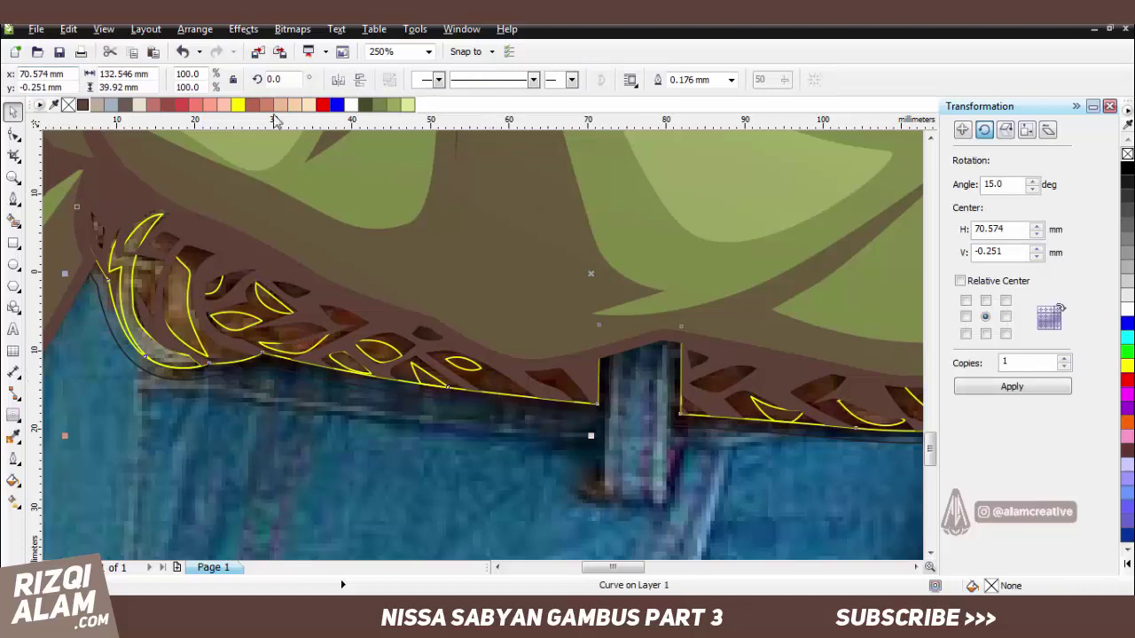
Fill the belt base with reddish brown and the clipped highlights with light peach.
click(253, 104)
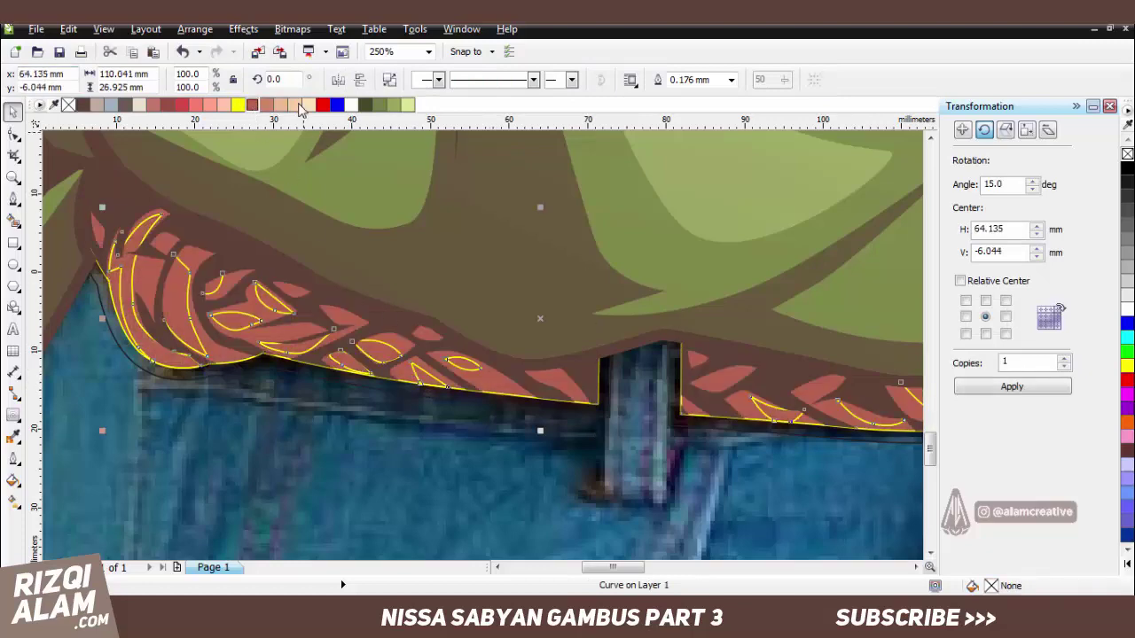
click(301, 106)
Fill the larger belt silhouette with dark brown and remove the yellow outlines from the belt shapes.
click(366, 392)
scroll(461, 371, down, 3)
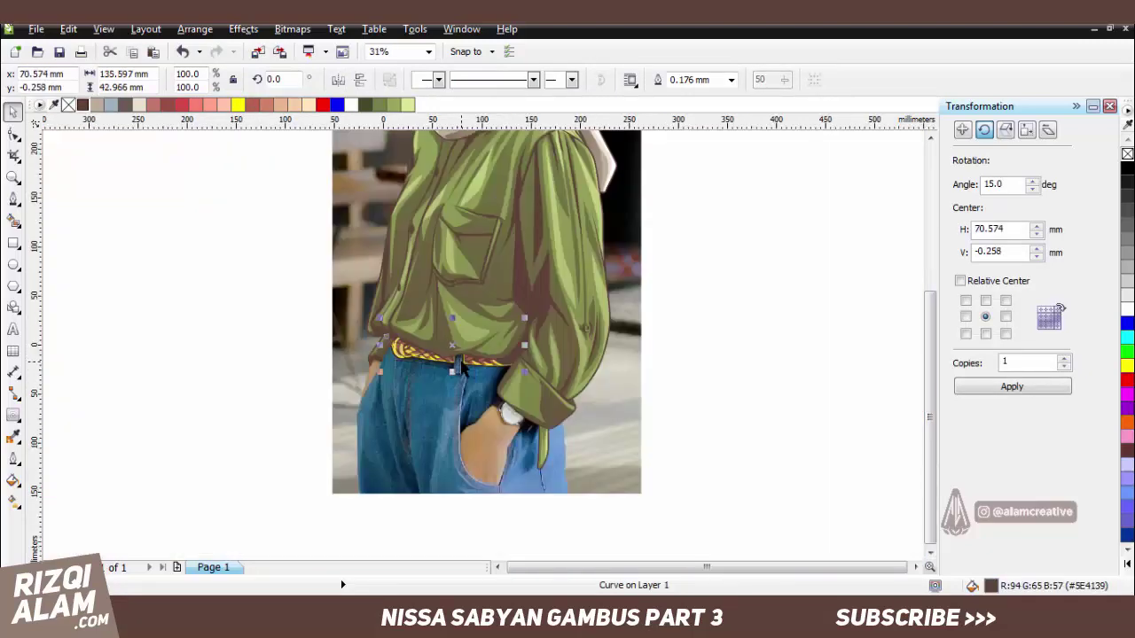
shift+click(462, 370)
scroll(461, 355, up, 1)
scroll(461, 355, down, 1)
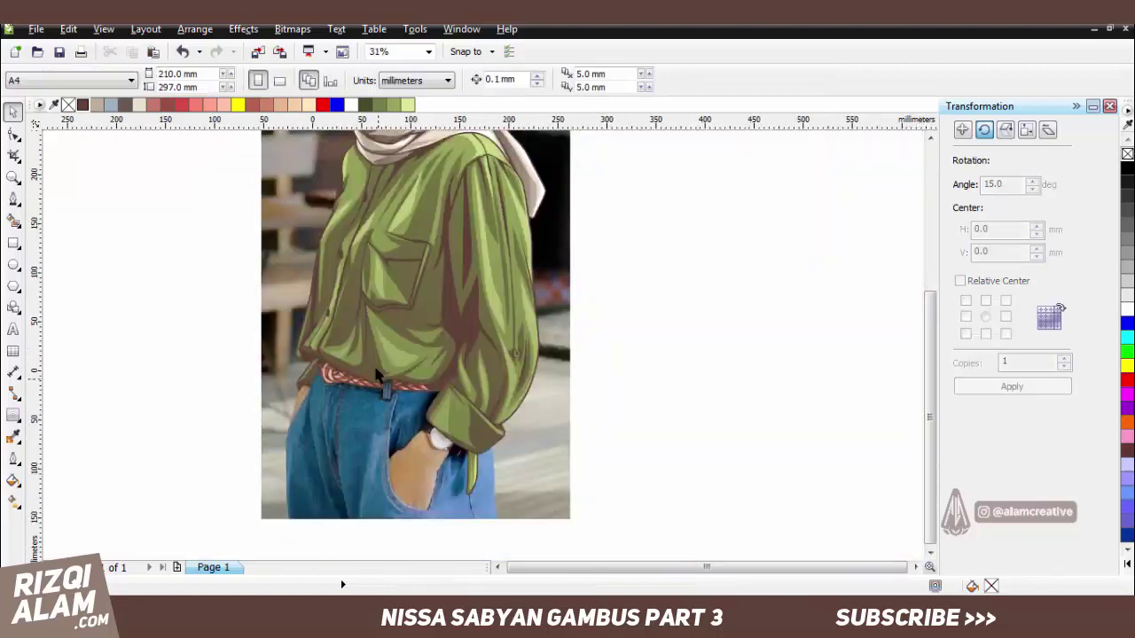
Begin tracing the wristwatch outline from the sleeve cuff down the upper strap and around the first lug.
click(483, 354)
key(F5)
scroll(441, 434, up, 2)
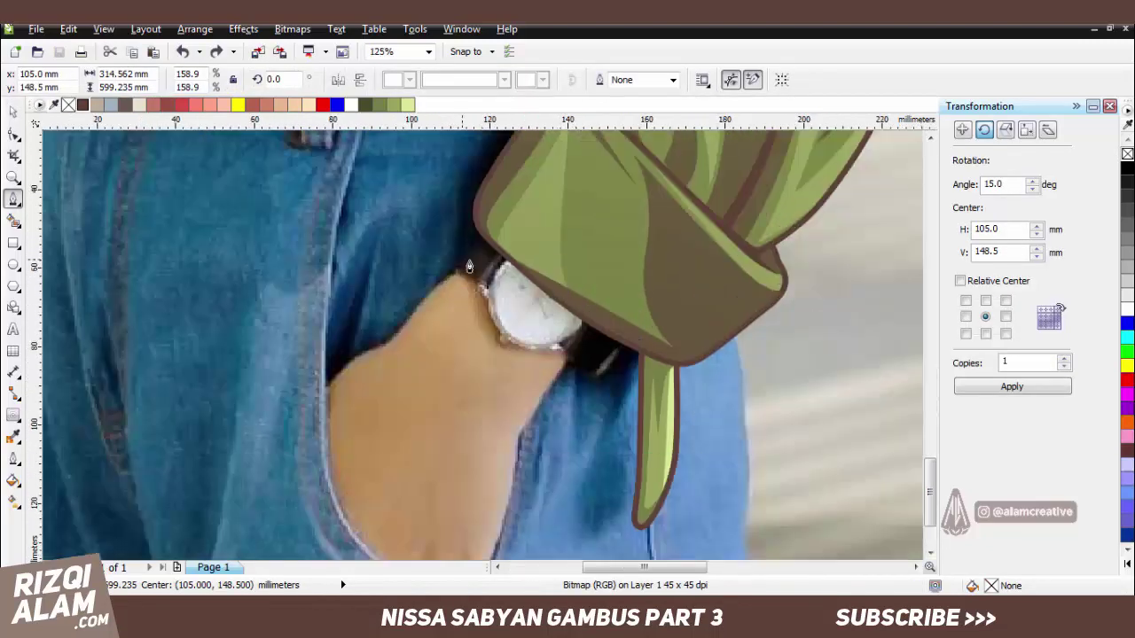
scroll(469, 267, up, 1)
click(494, 211)
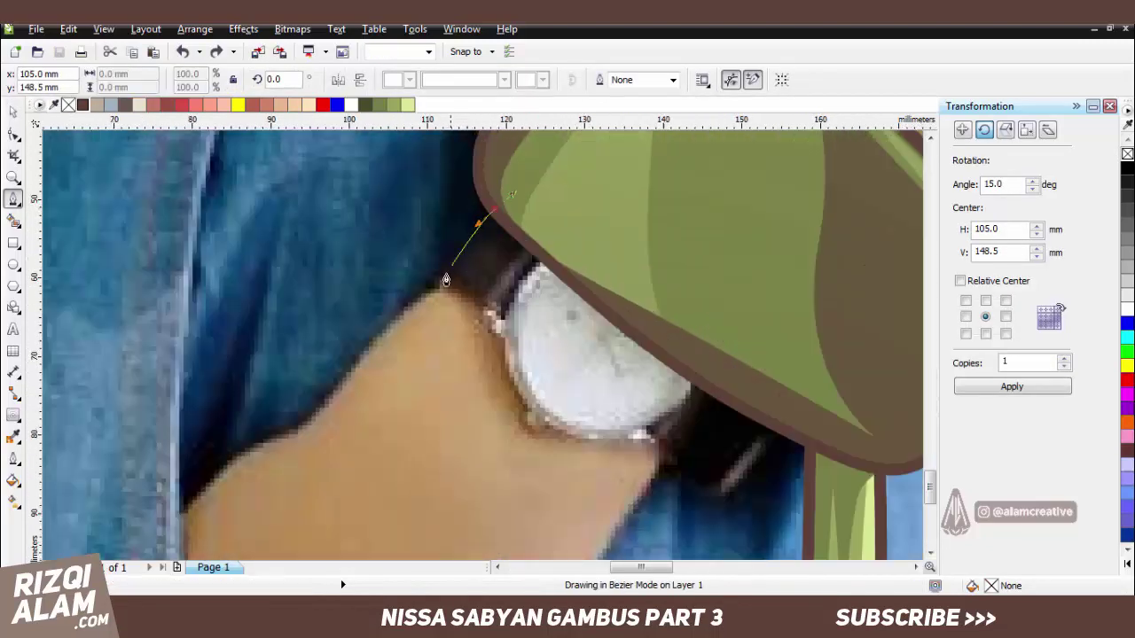
click(445, 283)
click(486, 313)
scroll(486, 312, up, 1)
drag(504, 336, 513, 342)
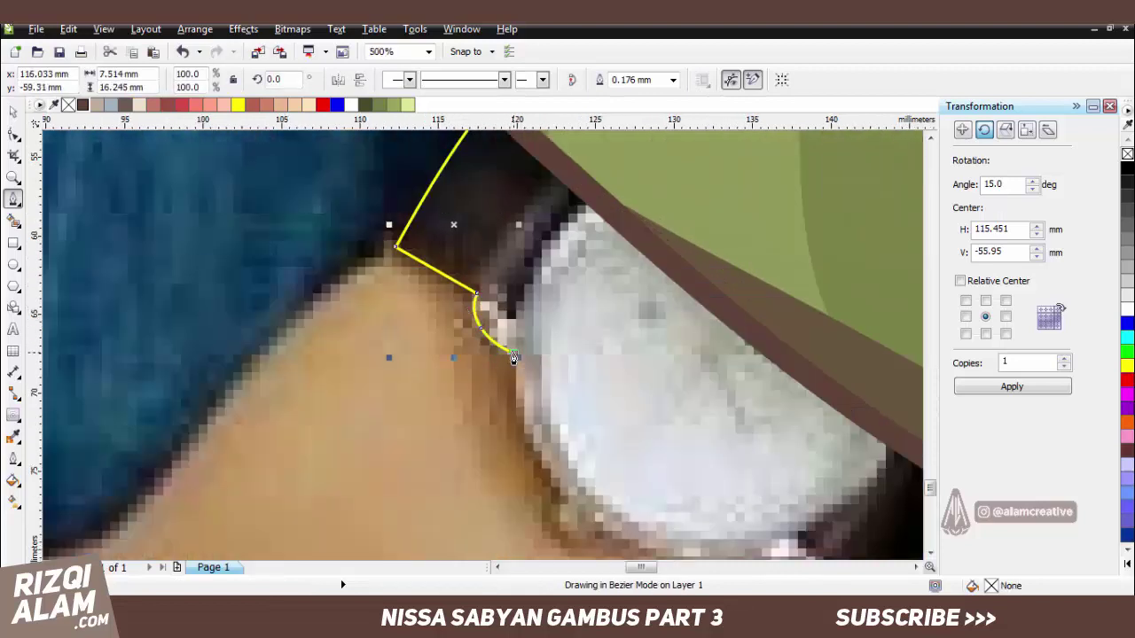
Continue the watch outline along the case's lower edge, around the small knob, to the start of the lower strap.
drag(556, 423, 536, 424)
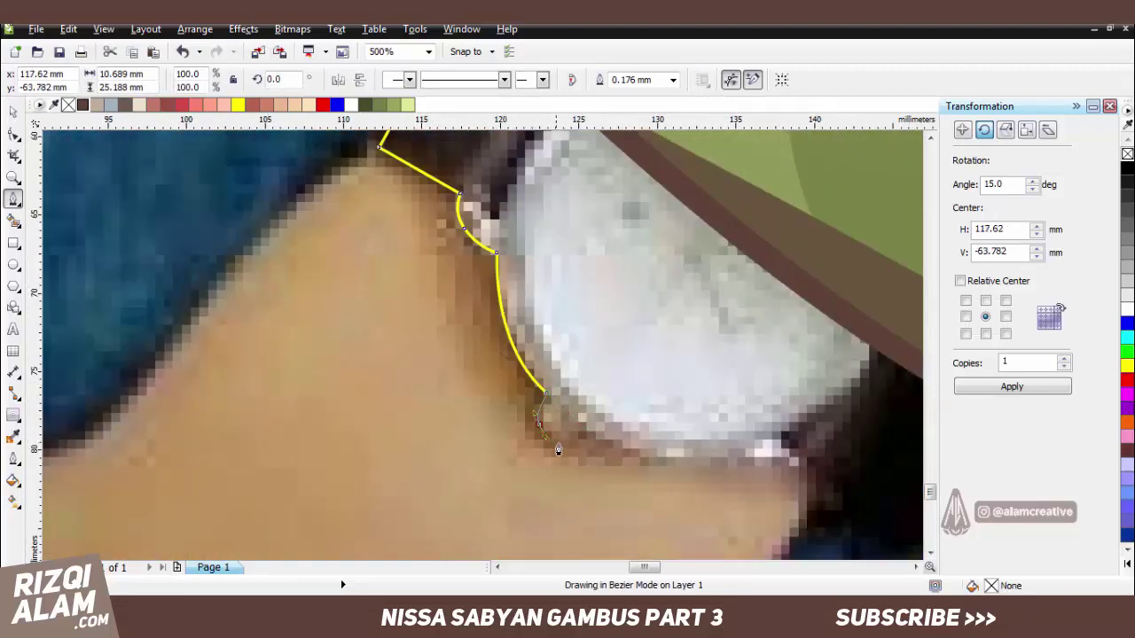
drag(731, 472, 732, 473)
click(767, 455)
click(806, 462)
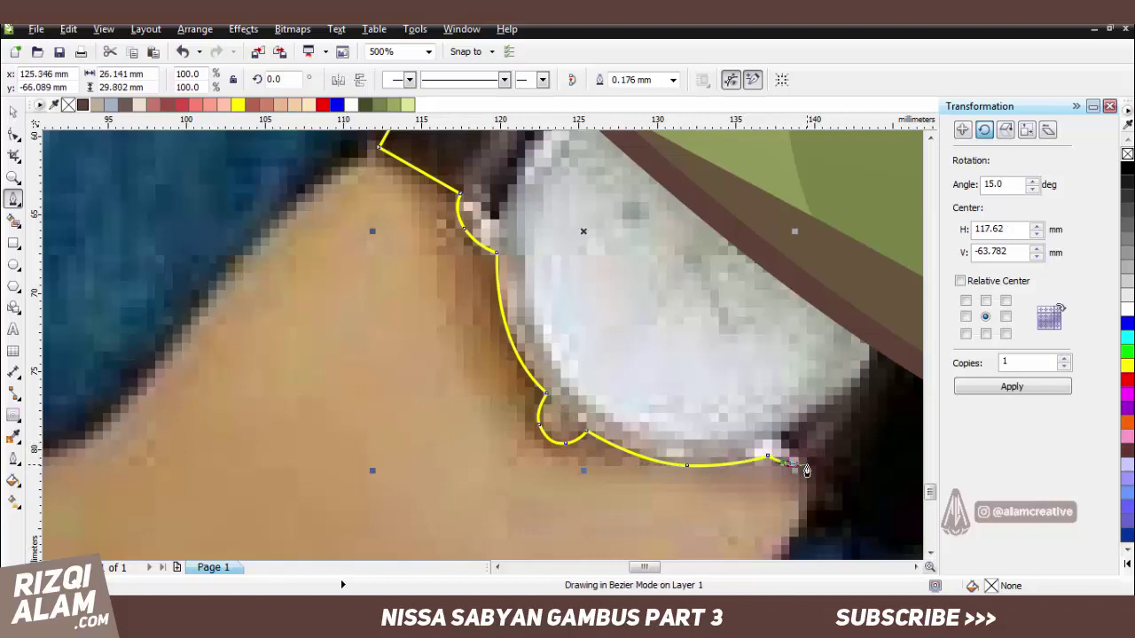
click(794, 417)
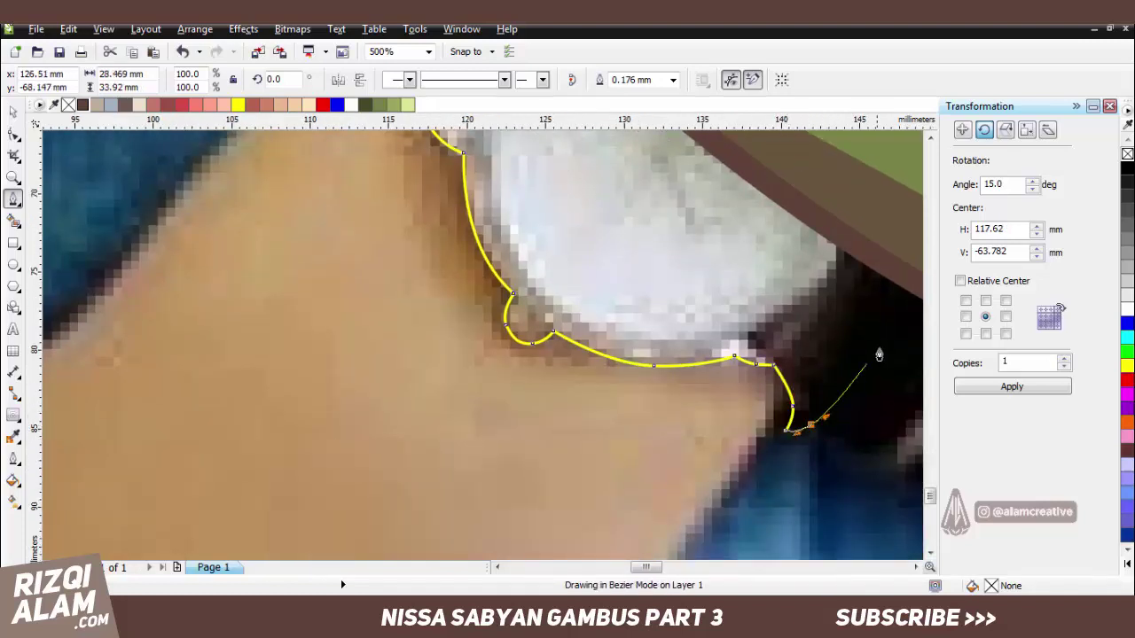
Trace around the lower strap and close the watch outline beneath the sleeve cuff, about 44 by 37 mm overall.
scroll(829, 346, down, 2)
scroll(801, 344, up, 1)
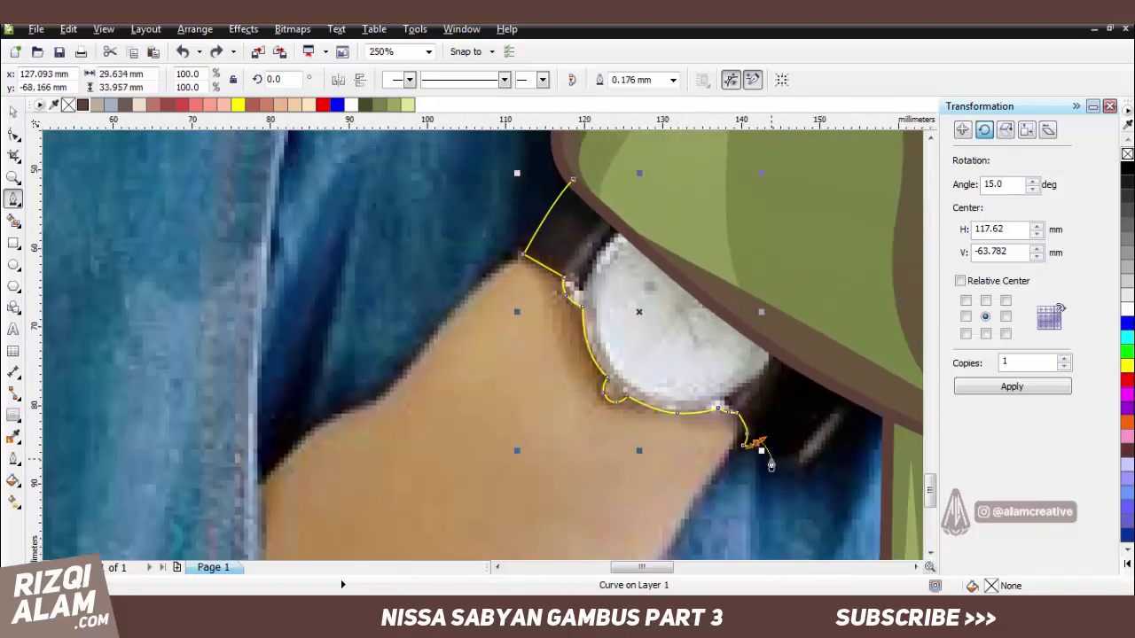
drag(815, 470, 854, 422)
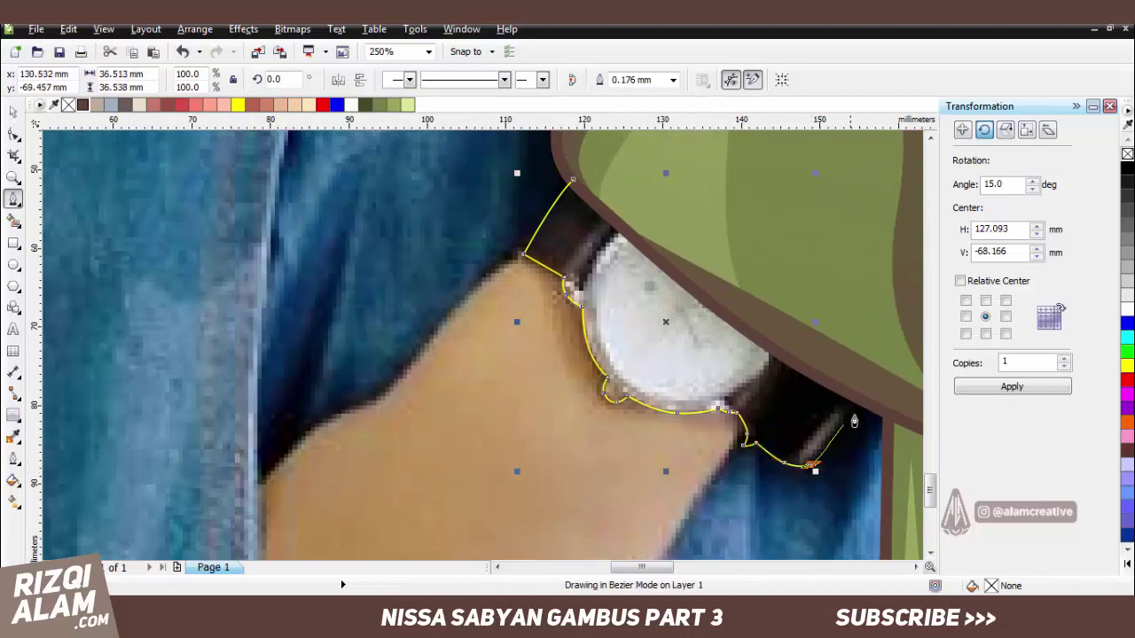
click(866, 394)
click(573, 180)
click(523, 246)
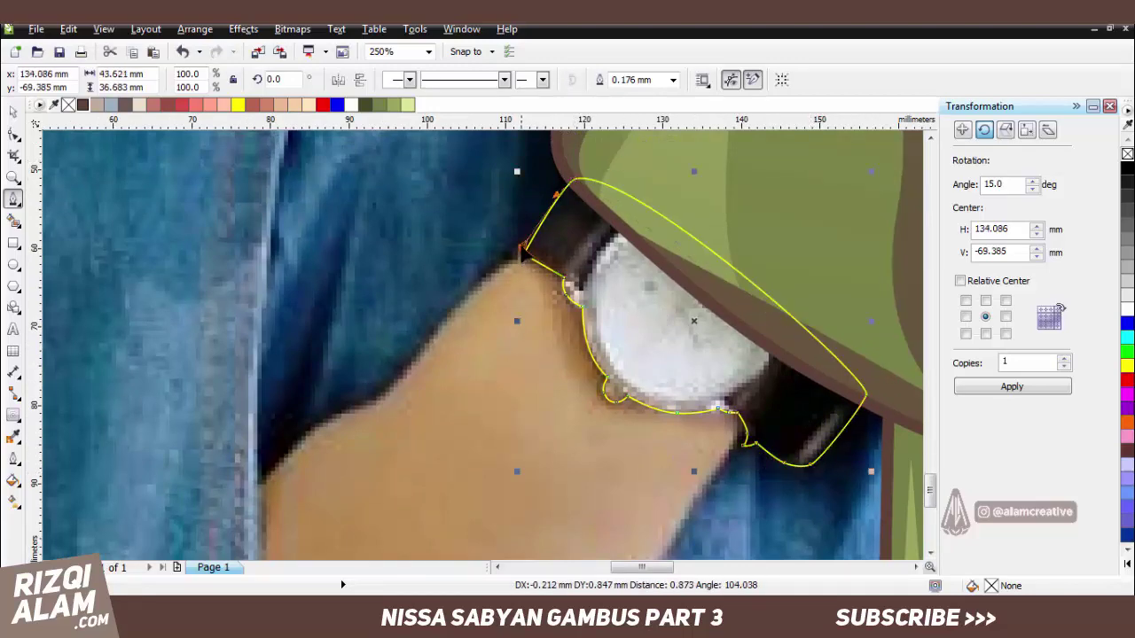
Add a separate outer contour shape around the watch outline and select both shapes.
scroll(554, 344, down, 2)
key(space)
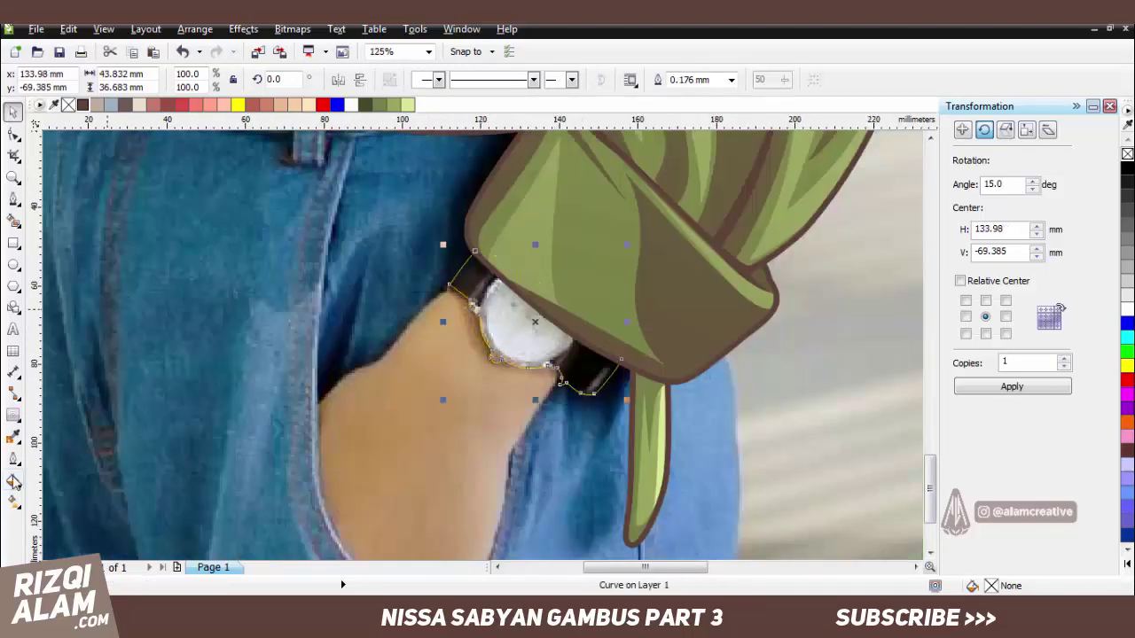
click(431, 314)
shift+click(475, 306)
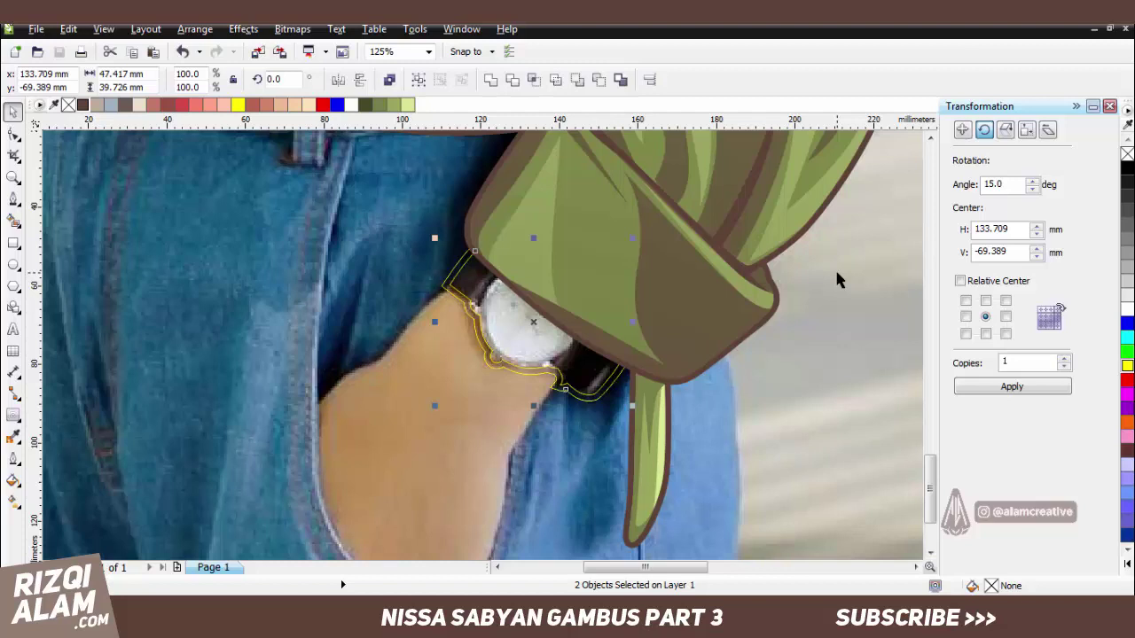
Start a curve along the watch case's upper edge from the sleeve to the first lug, replacing the misplaced segment.
scroll(491, 303, up, 4)
key(F5)
double_click(13, 199)
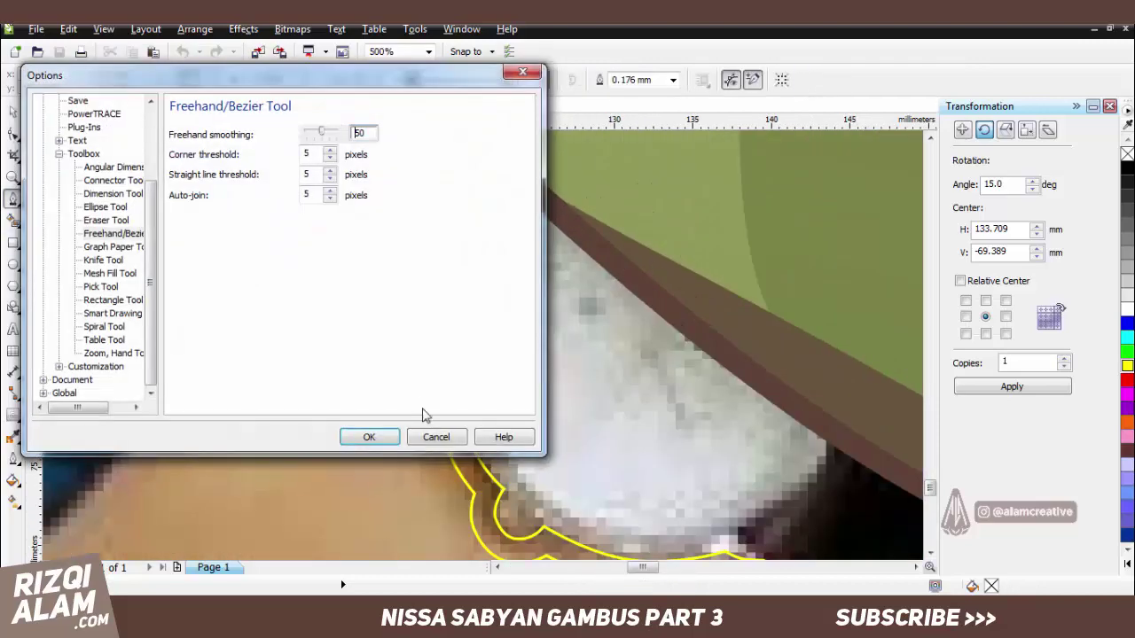
click(367, 436)
click(547, 180)
drag(454, 391, 445, 353)
scroll(454, 390, down, 1)
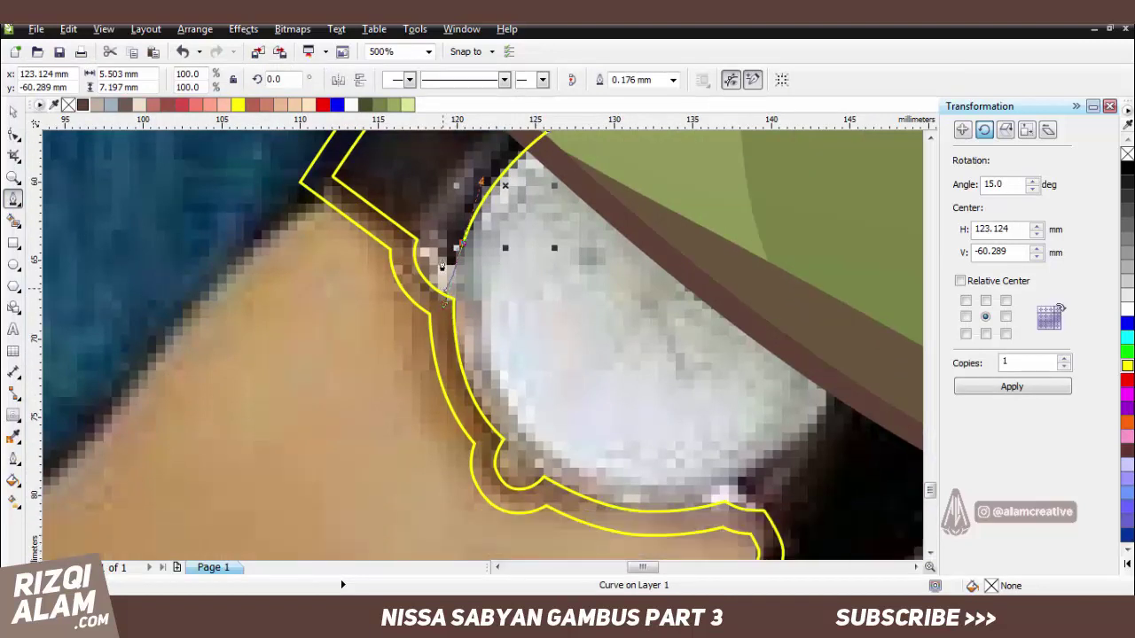
key(ctrl+z)
key(ctrl+shift+z)
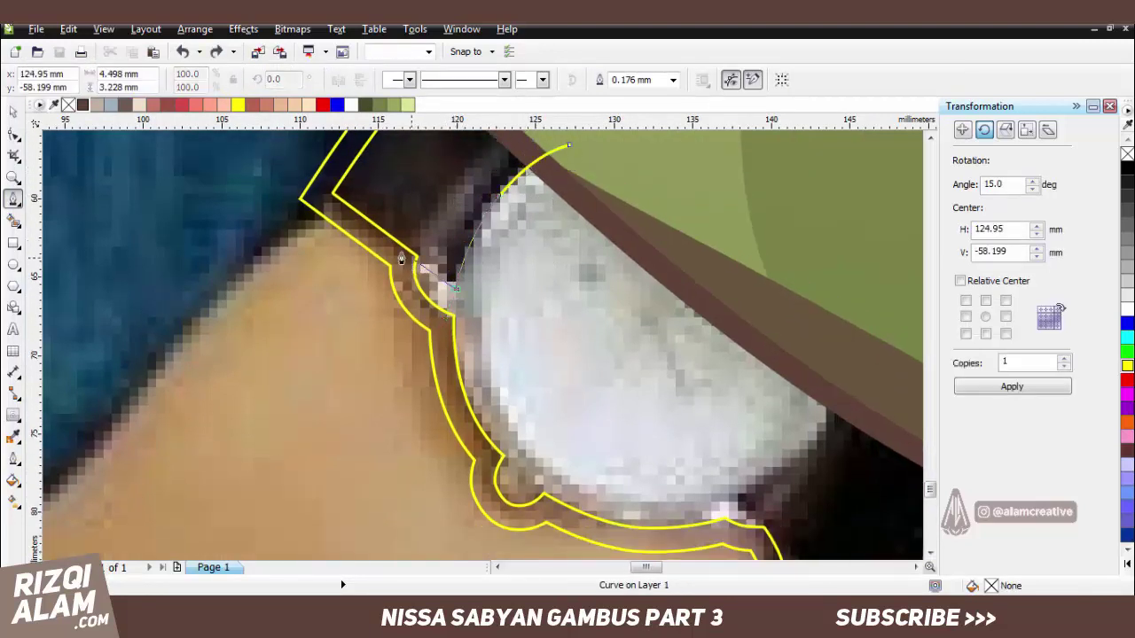
Close the curve around the watch case, about 29 by 30 mm, and intersect it with the watch outline.
scroll(459, 271, down, 2)
click(480, 381)
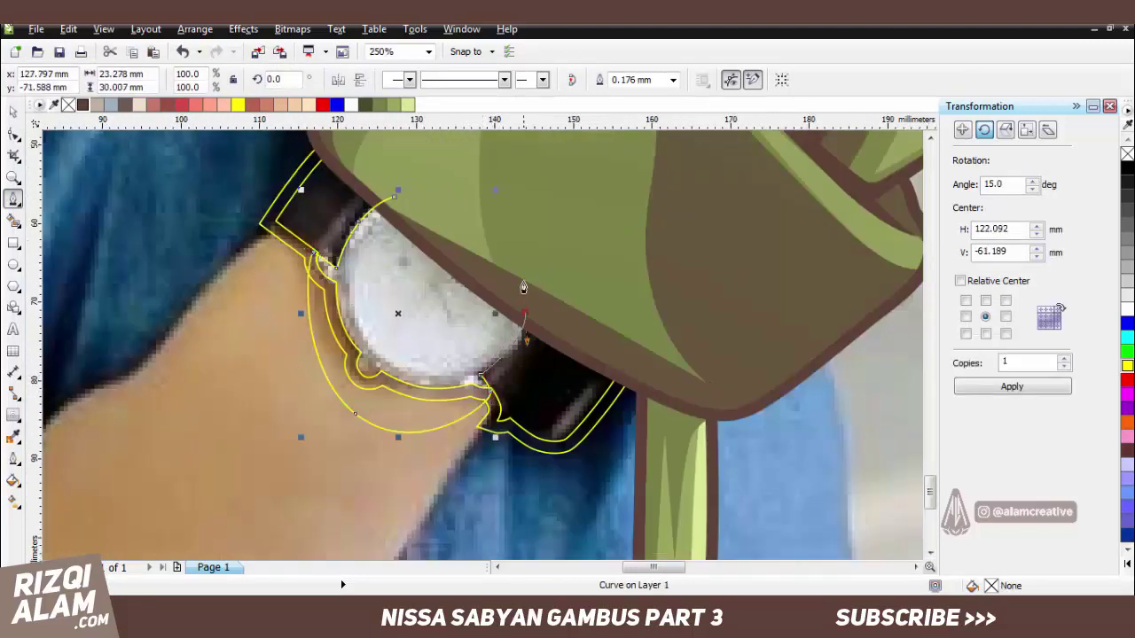
drag(468, 193, 470, 193)
scroll(514, 284, up, 2)
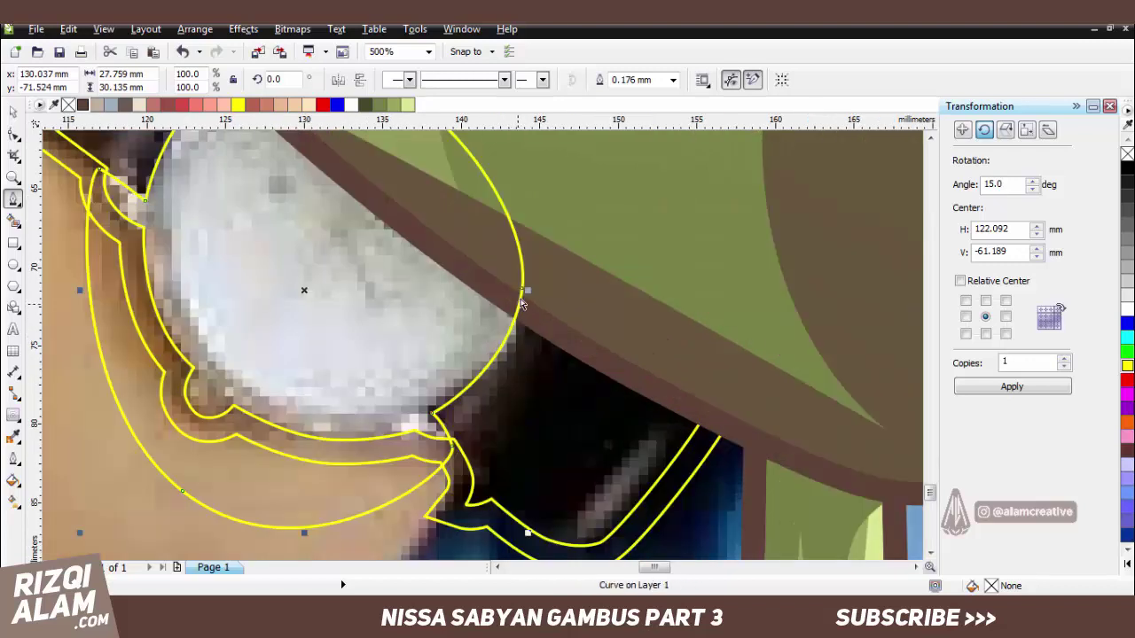
click(533, 81)
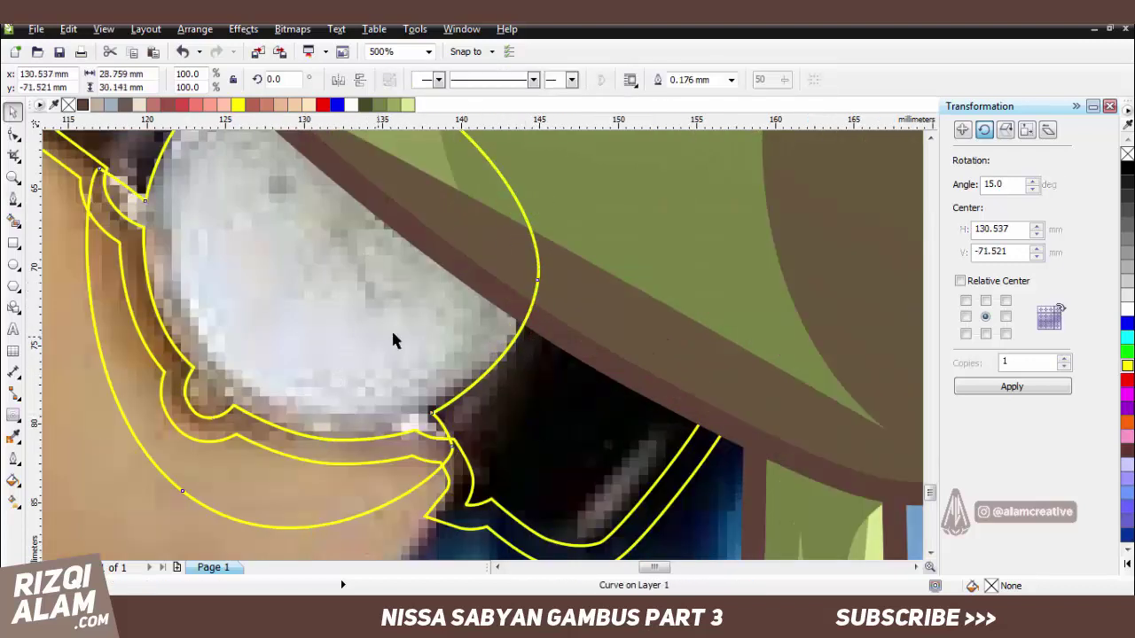
Add an outside contour to the watch case shape with a reduced offset, break it apart and outline it in yellow.
click(13, 414)
click(361, 80)
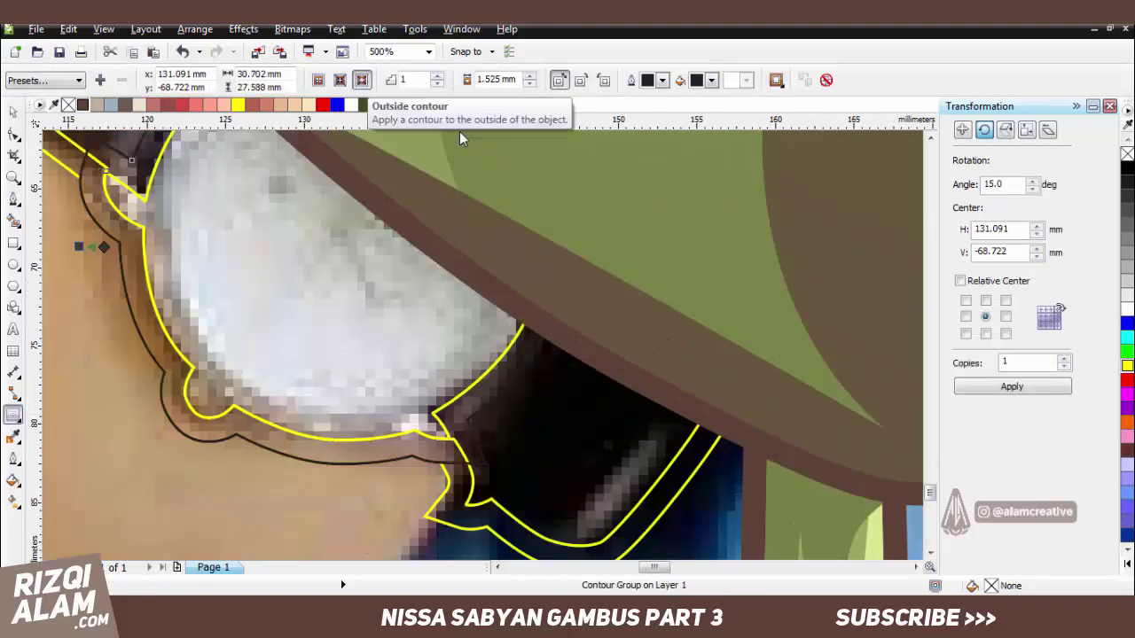
click(529, 76)
key(ctrl+k)
right_click(1126, 367)
scroll(314, 413, up, 3)
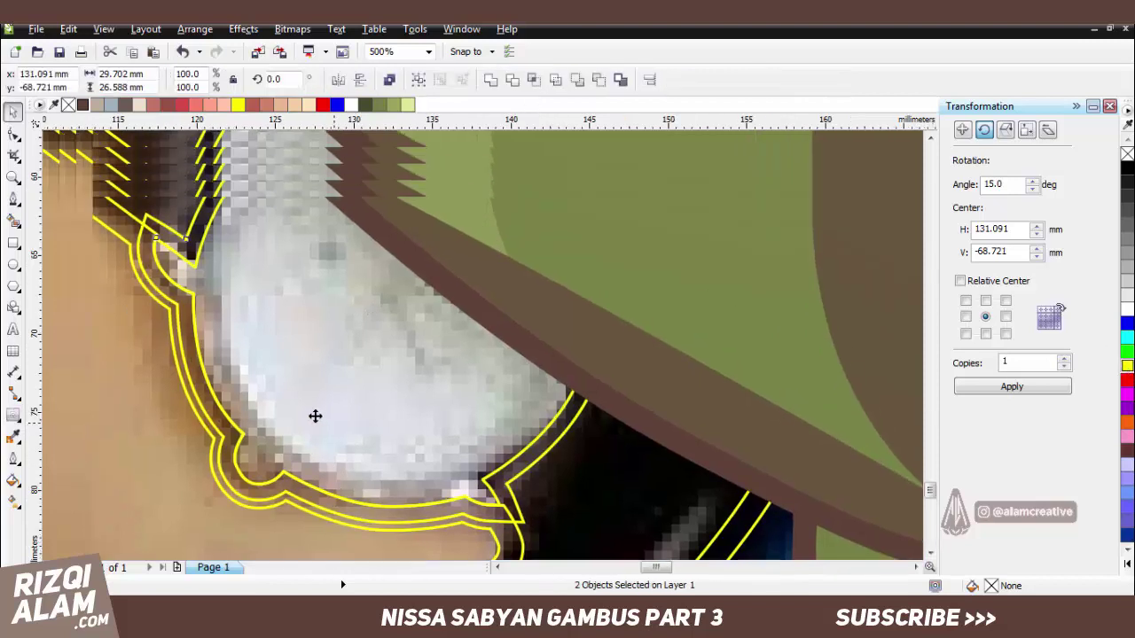
scroll(314, 413, left, 2)
click(13, 199)
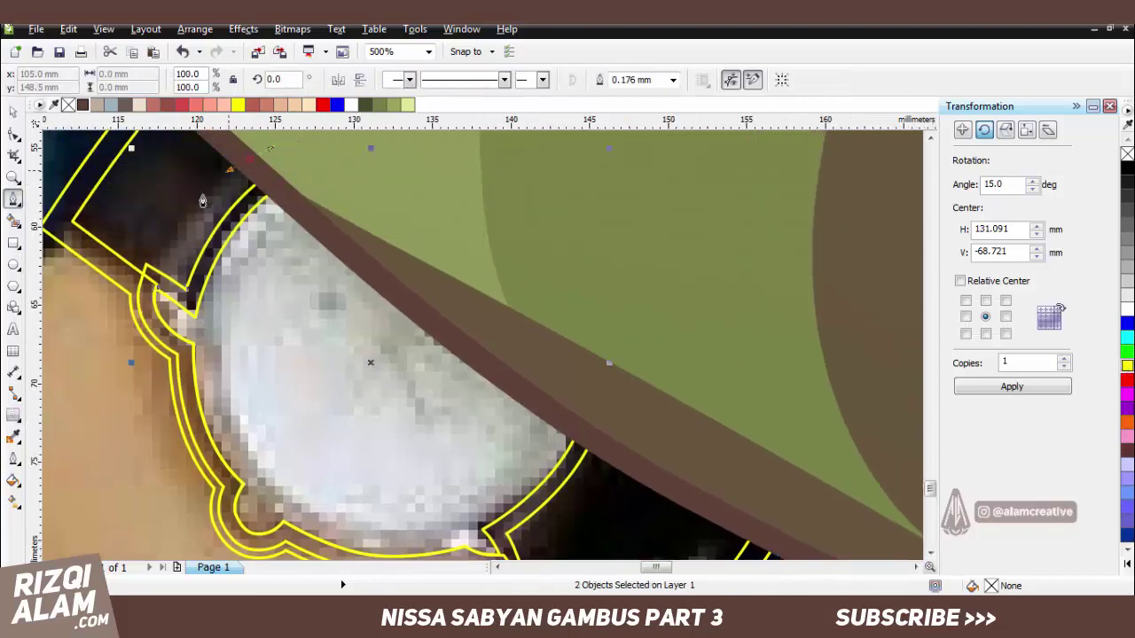
click(189, 278)
scroll(188, 279, down, 2)
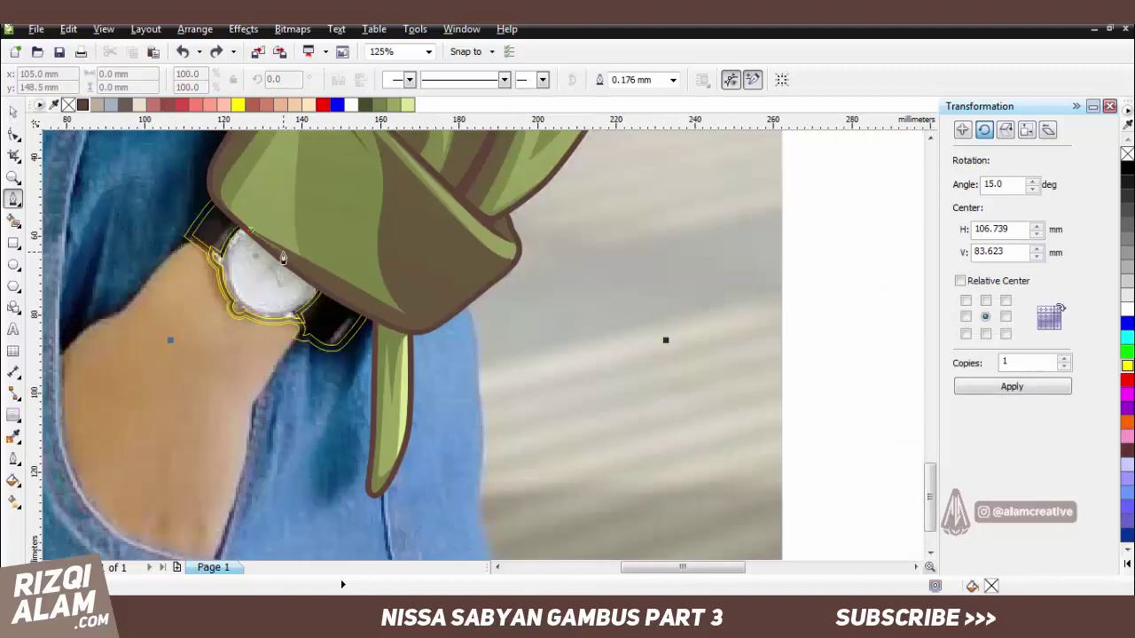
scroll(200, 280, up, 2)
Draw a circle about 22 mm in diameter fitted to the watch face and place it behind the sleeve.
click(13, 286)
drag(245, 170, 421, 346)
drag(421, 170, 436, 156)
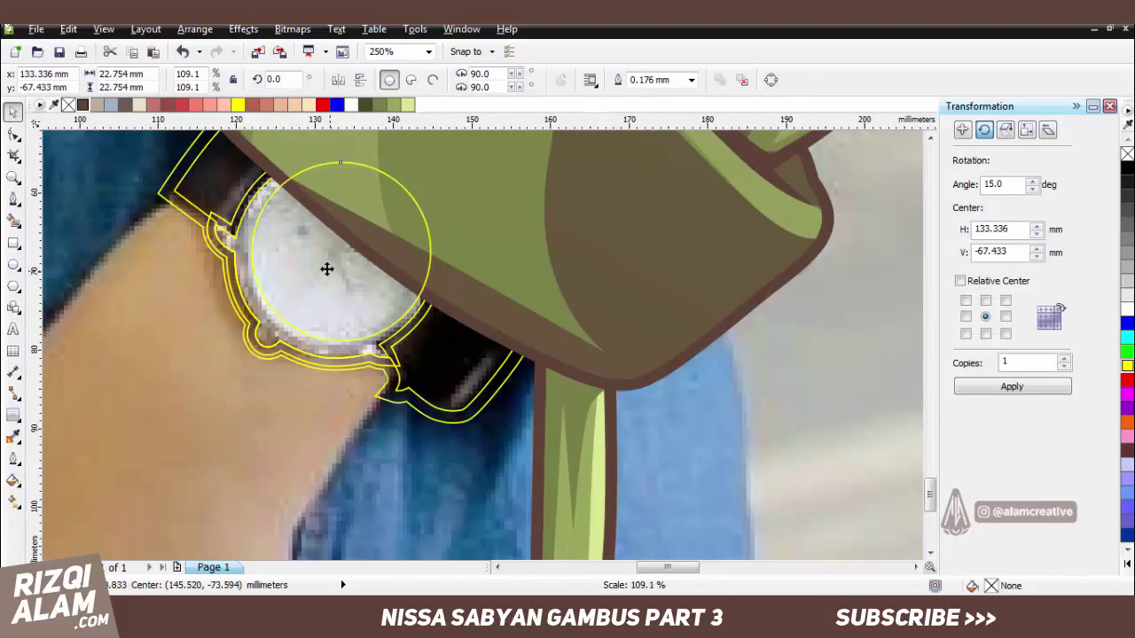
drag(317, 233, 311, 231)
drag(240, 157, 243, 161)
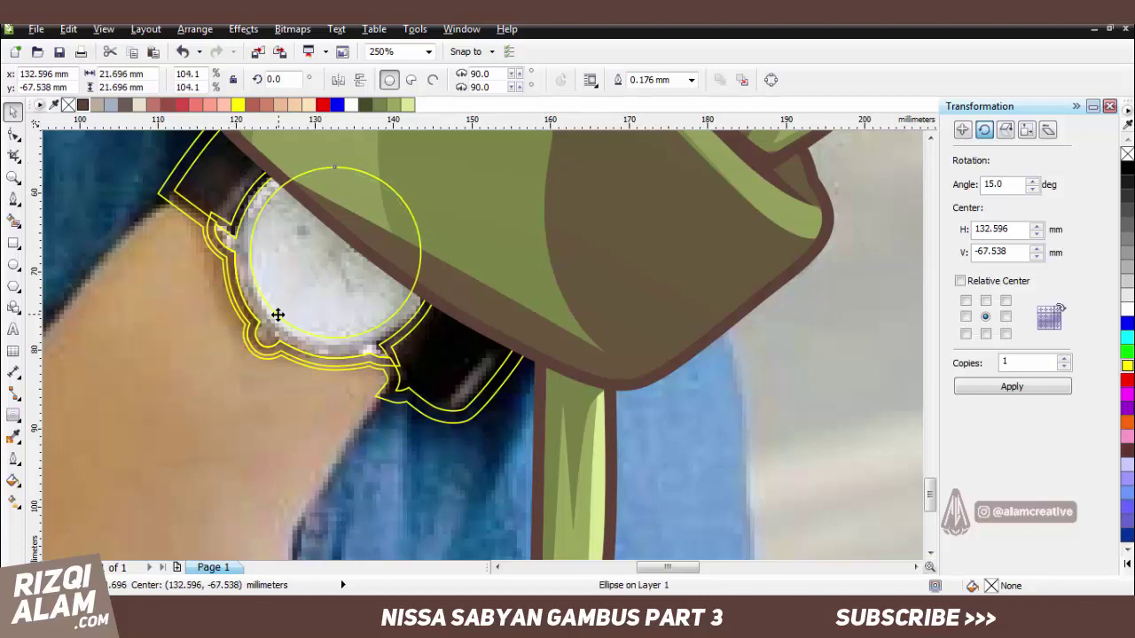
key(ctrl+Page_Down)
click(284, 224)
click(285, 266)
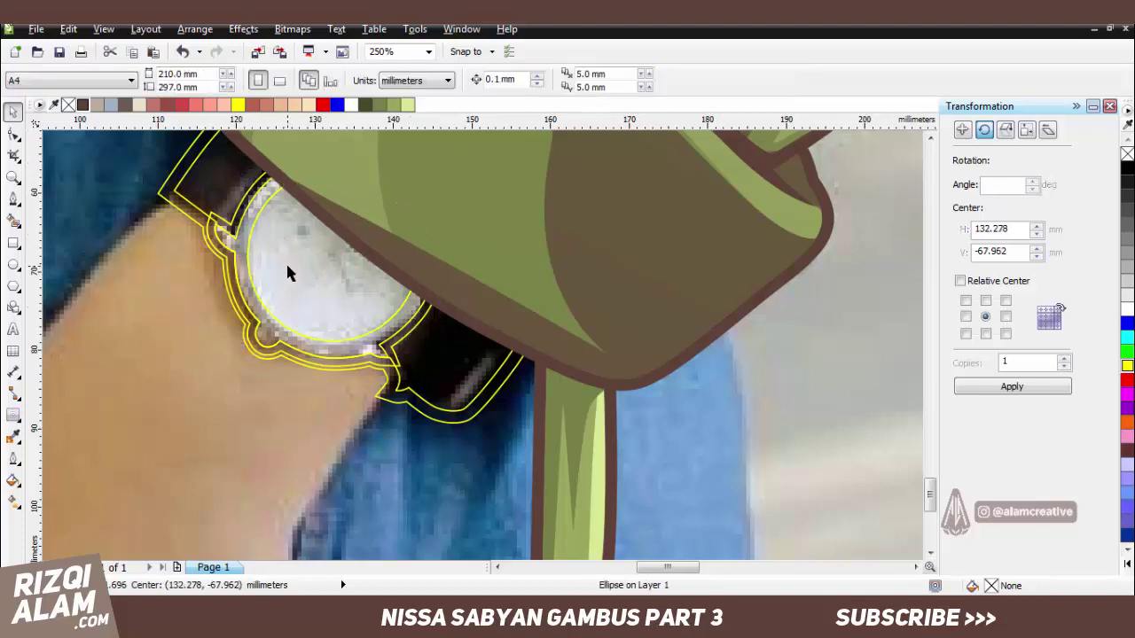
Fill the watch face circle with light beige and apply a linear transparency fading towards the sleeve.
click(287, 266)
click(139, 104)
click(13, 414)
click(76, 524)
drag(273, 311, 326, 229)
key(space)
Give the watch case a linear gradient from dark greyish brown (#6E5B54) near the sleeve to beige (#C2B09C) at its lower edge.
click(99, 106)
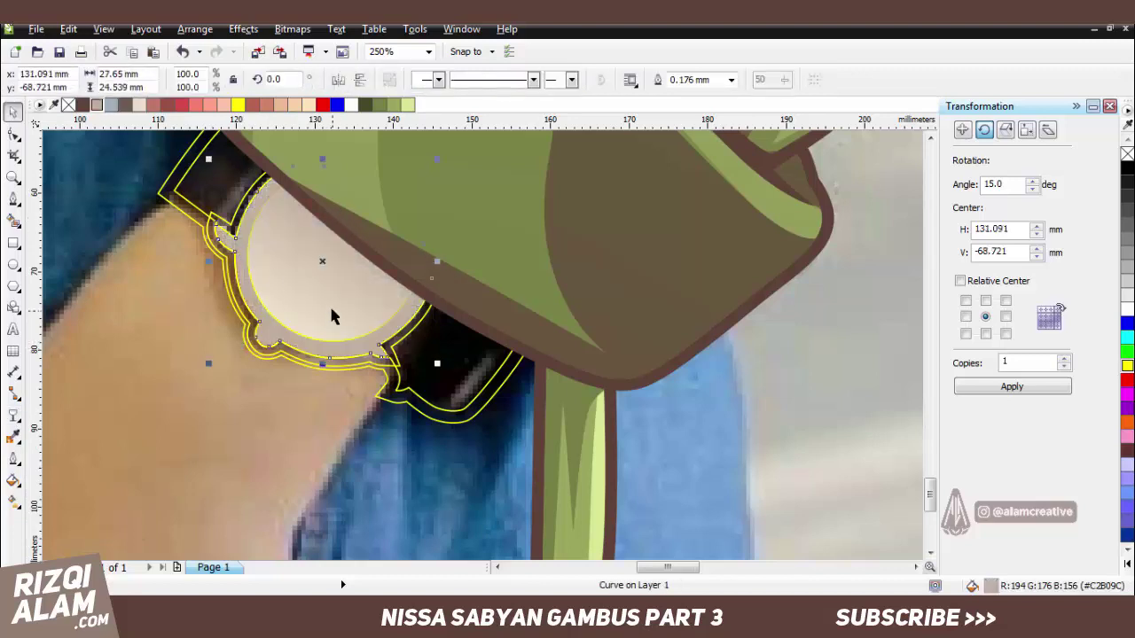
click(125, 105)
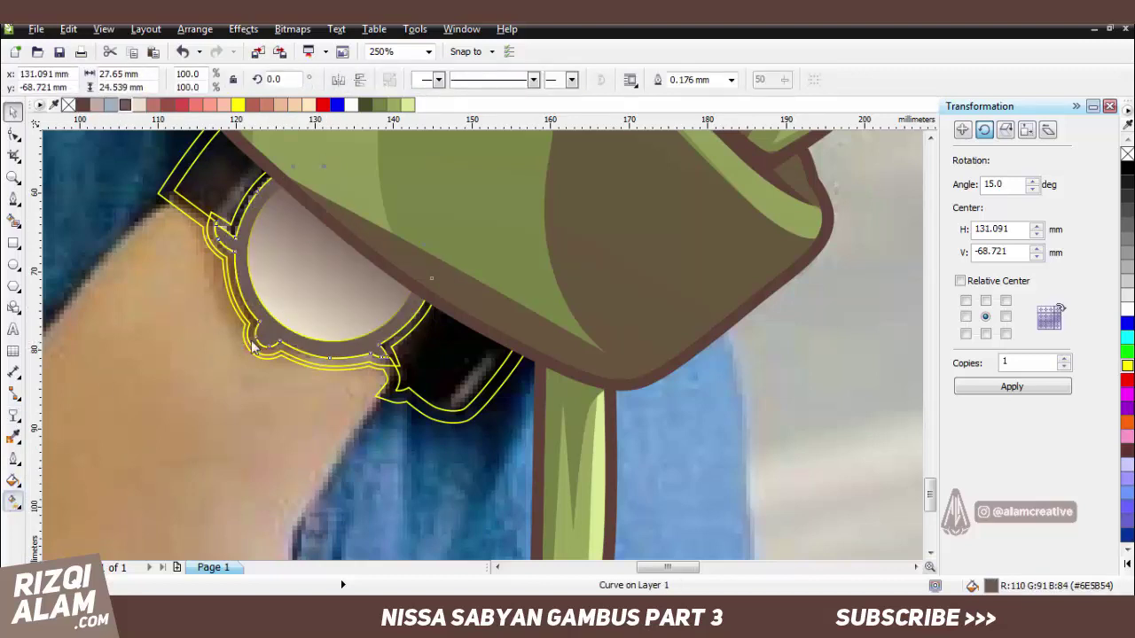
key(g)
drag(257, 331, 324, 258)
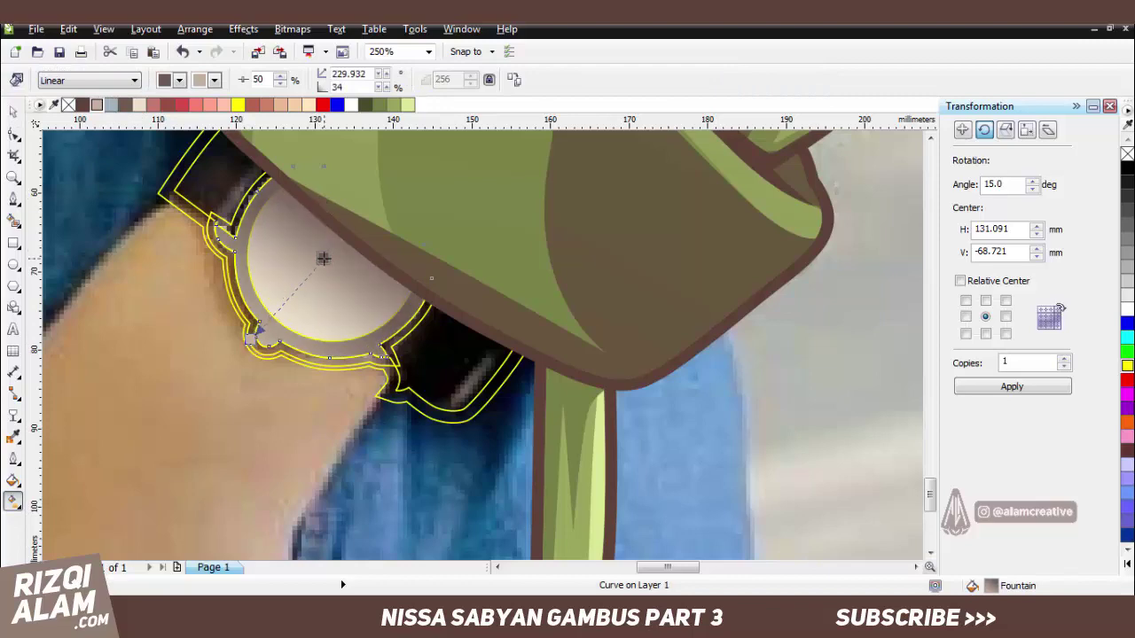
key(space)
Fill the contour around the watch case with dark brown (R94 G65 B57) and reshape its corners at the strap joints.
click(435, 362)
scroll(447, 373, up, 2)
key(space)
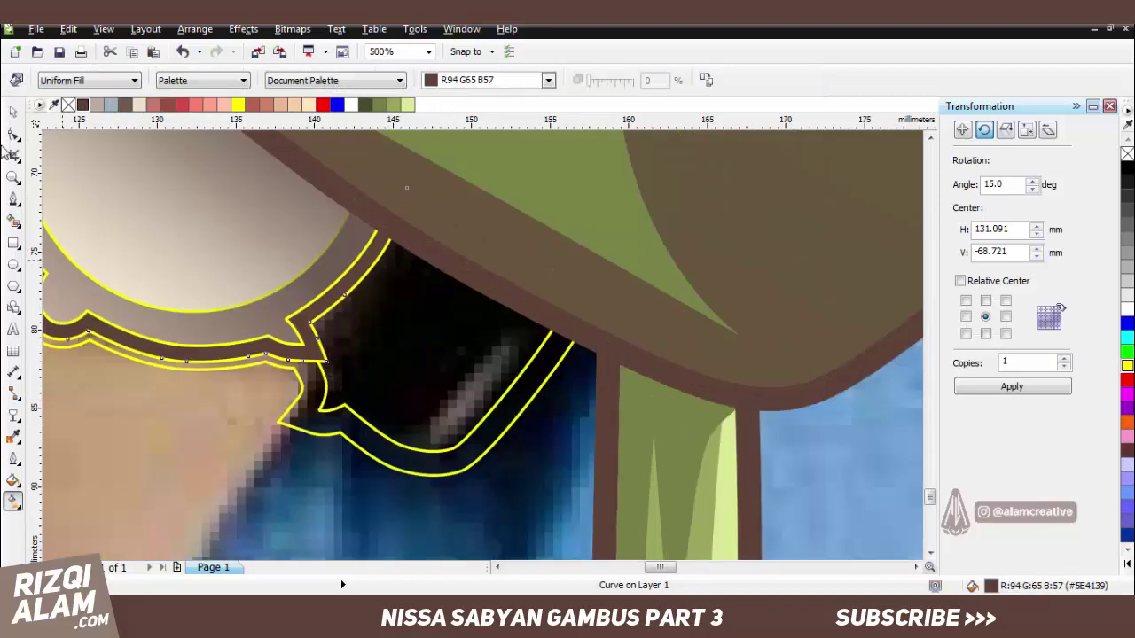
click(13, 133)
scroll(113, 233, down, 1)
scroll(107, 229, up, 1)
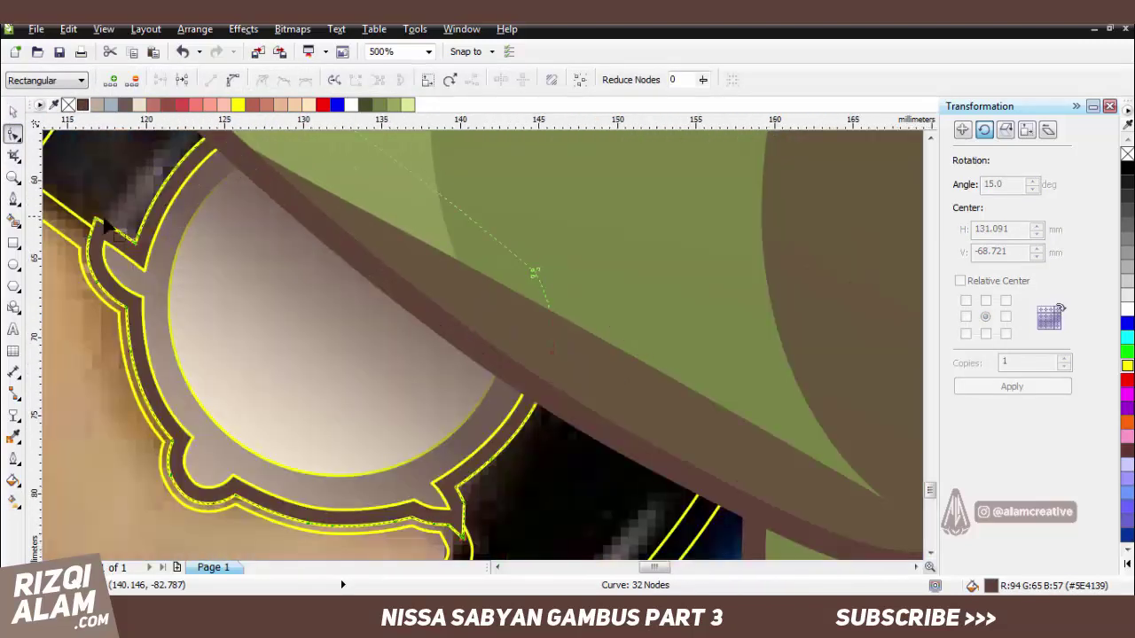
scroll(107, 228, down, 2)
Draw a narrow curved highlight about 8 by 9.5 mm on the upper strap beside the watch case.
click(13, 199)
scroll(133, 266, up, 2)
click(232, 183)
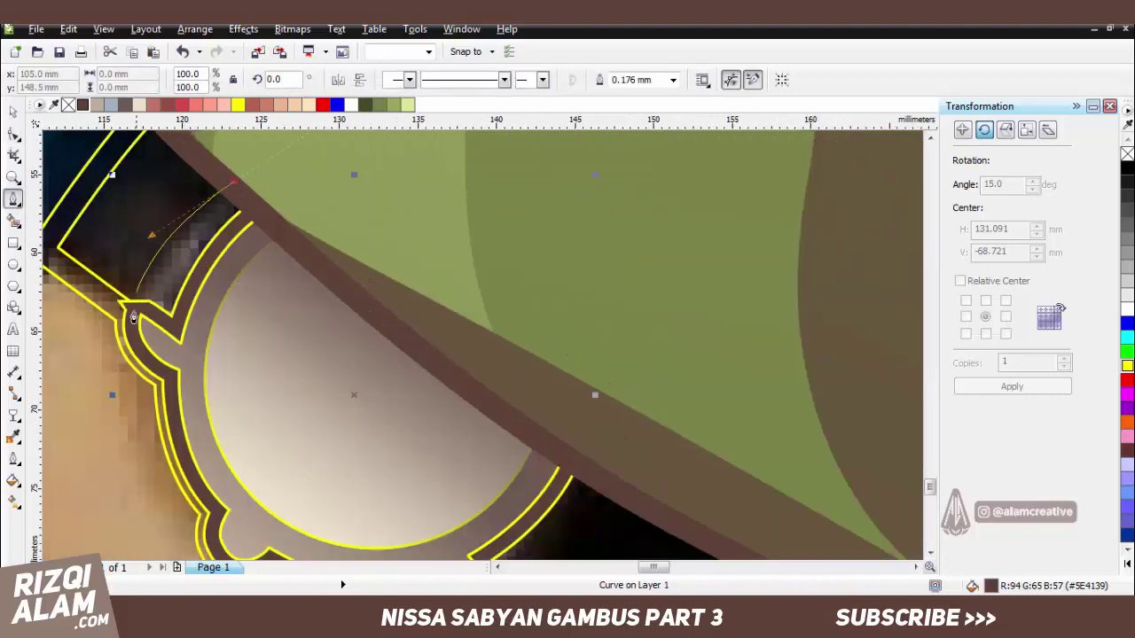
click(140, 312)
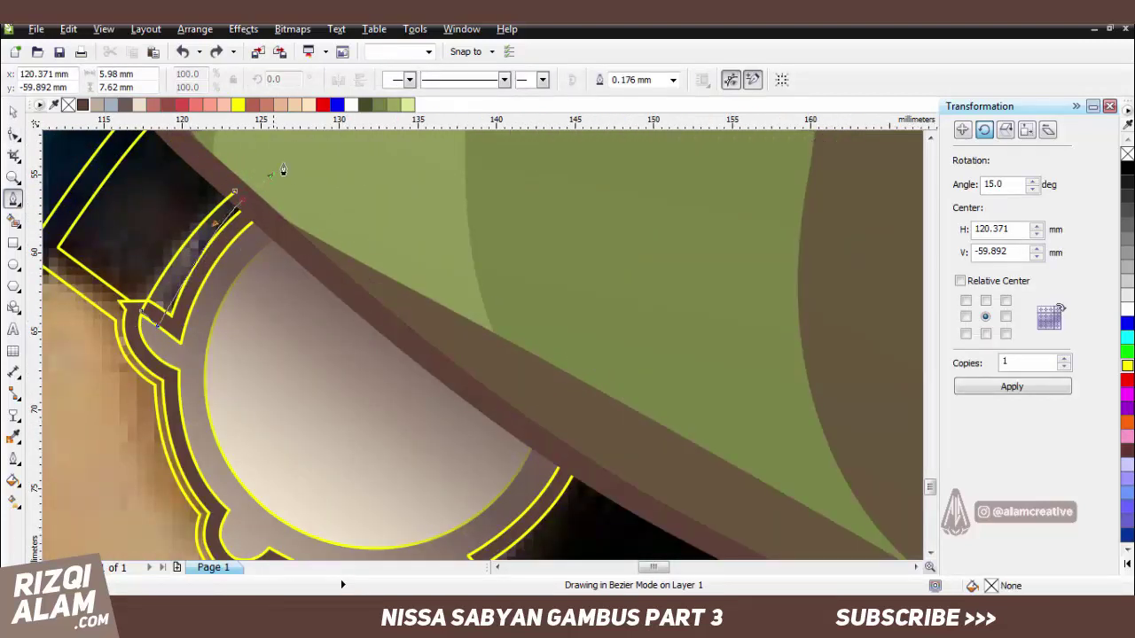
click(235, 191)
scroll(241, 193, down, 2)
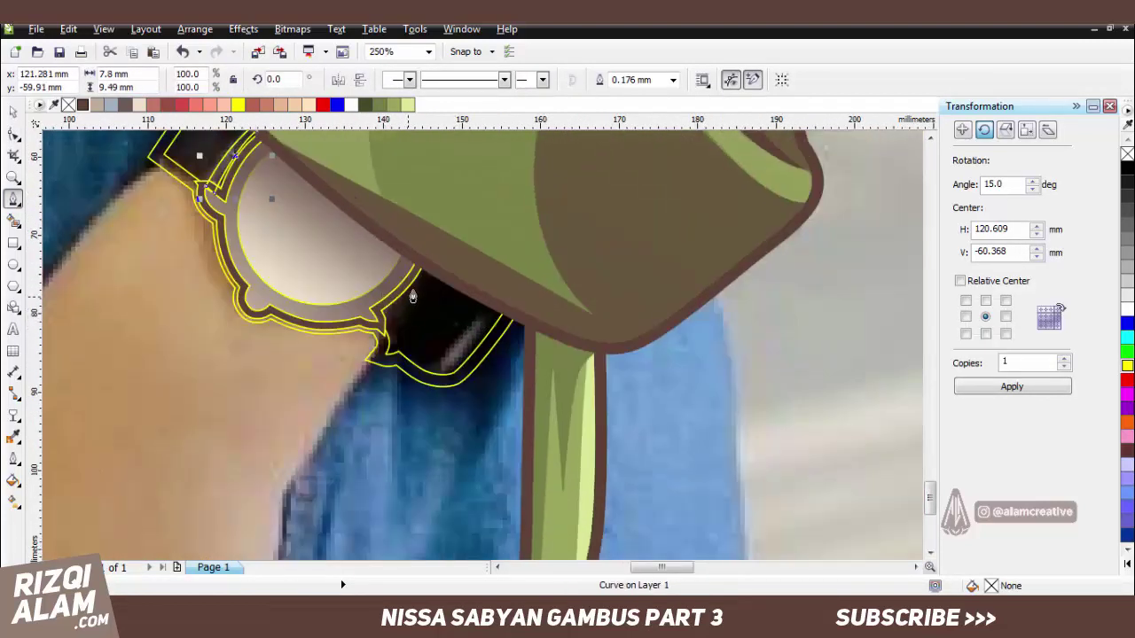
Draw a slim diagonal highlight about 6 mm wide along the outer end of the lower strap.
scroll(413, 296, up, 2)
click(464, 337)
click(378, 438)
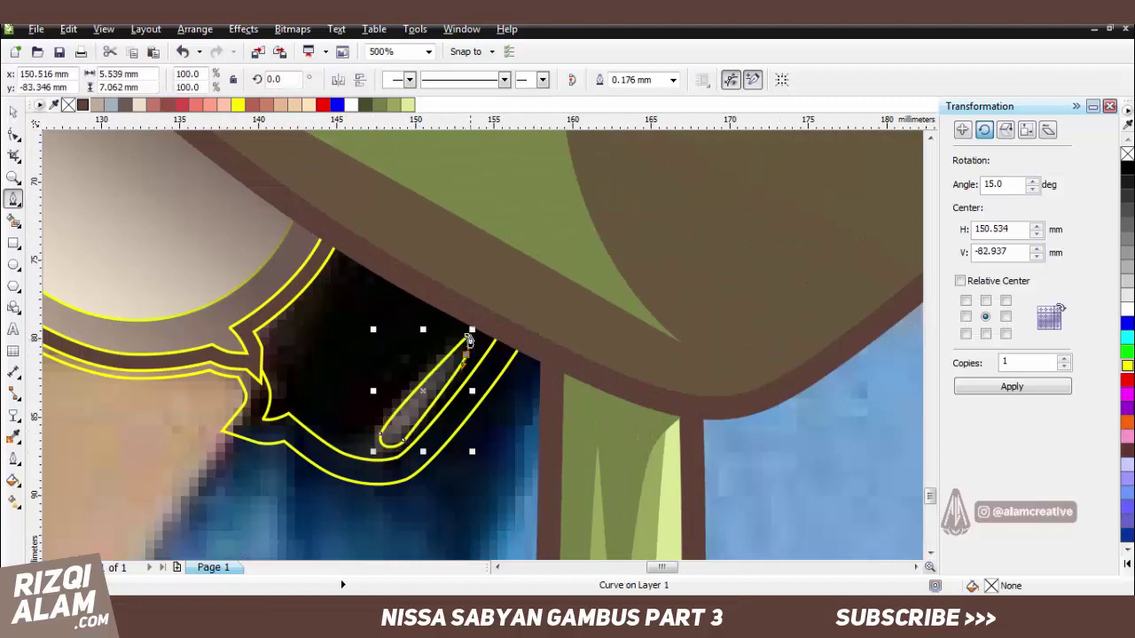
click(468, 340)
Merge the two strap highlights into one shape and fill it with greyish beige.
scroll(468, 339, down, 2)
key(space)
click(488, 80)
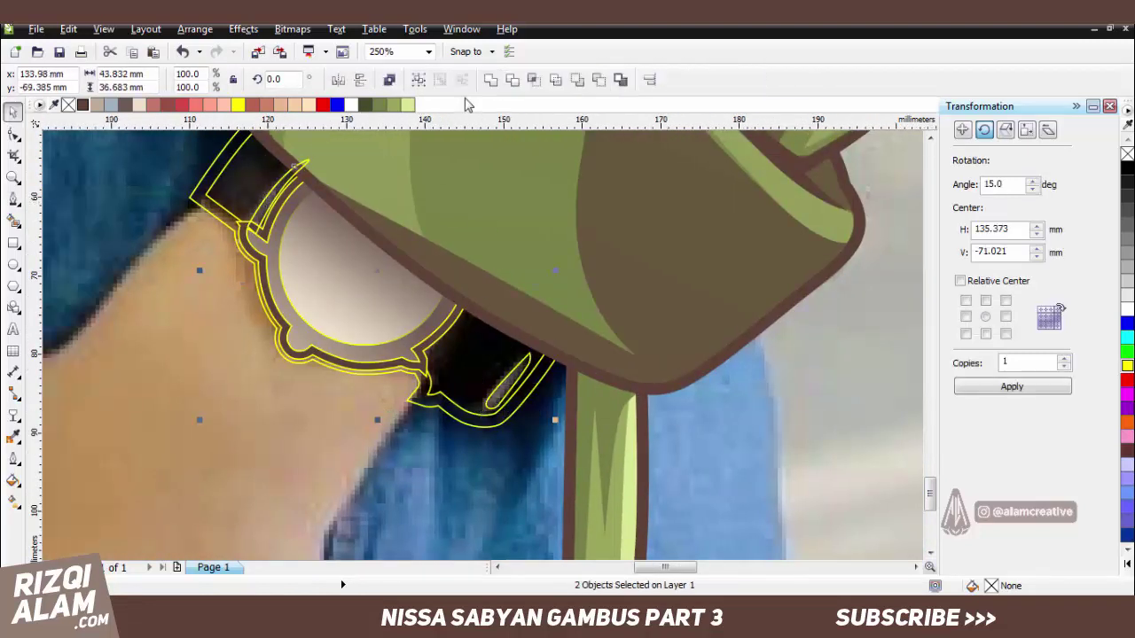
click(512, 79)
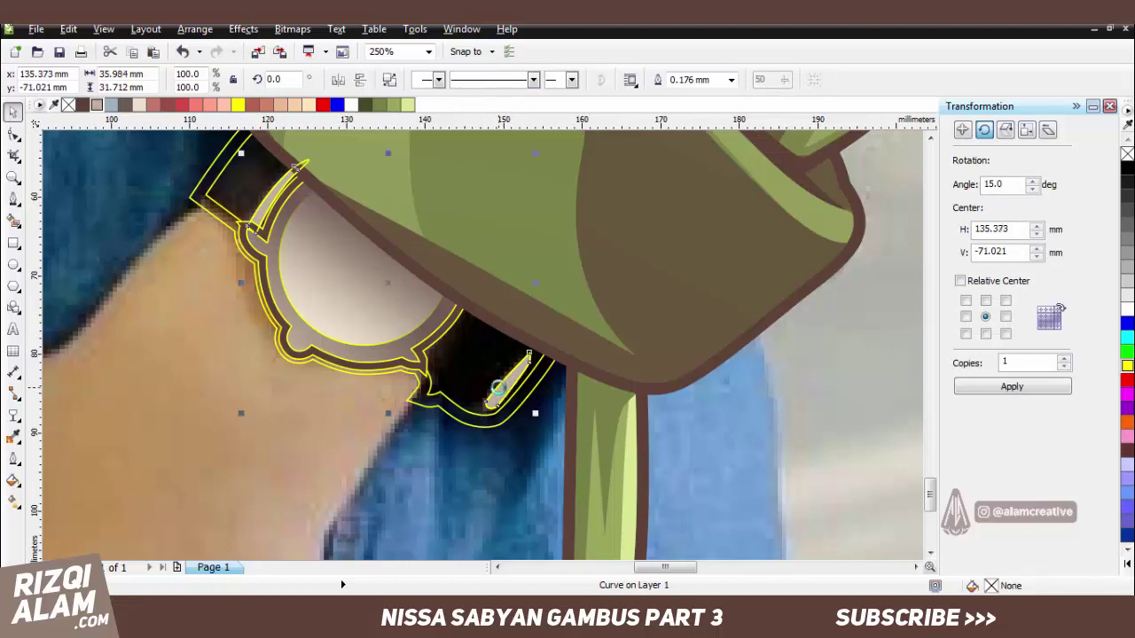
Draw a pointed shading shape about 6 by 10 mm on the lower strap beside the watch case.
key(space)
click(462, 299)
click(429, 377)
click(407, 307)
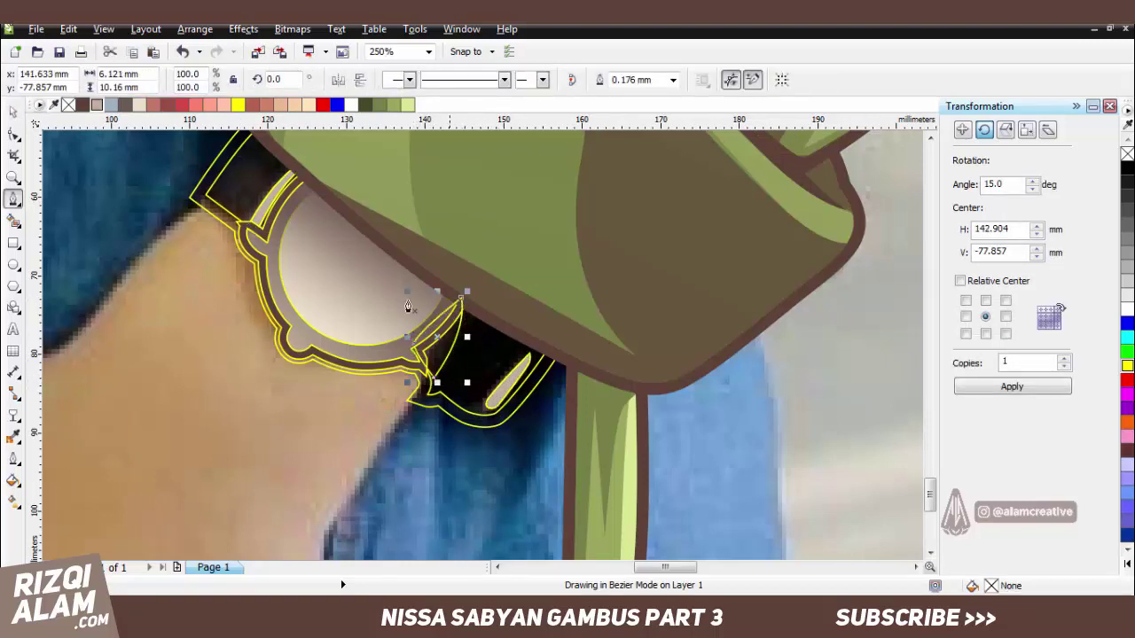
Draw a closed shading shape about 9.3 by 8 mm on the upper strap beside the highlight.
click(297, 165)
click(218, 191)
click(225, 210)
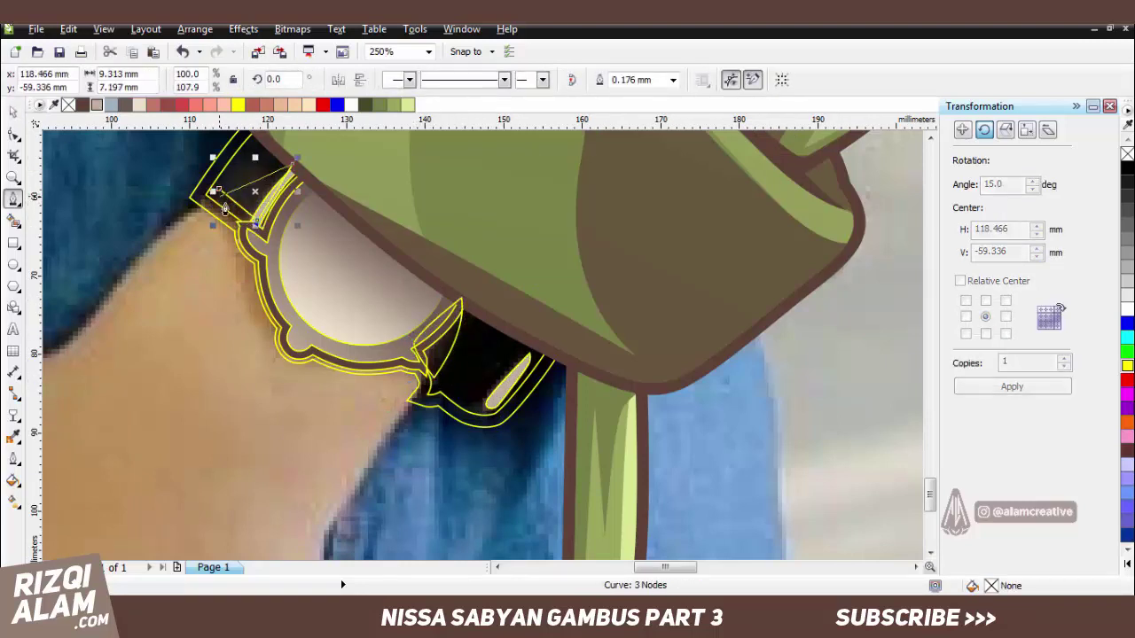
click(295, 166)
key(ctrl+z)
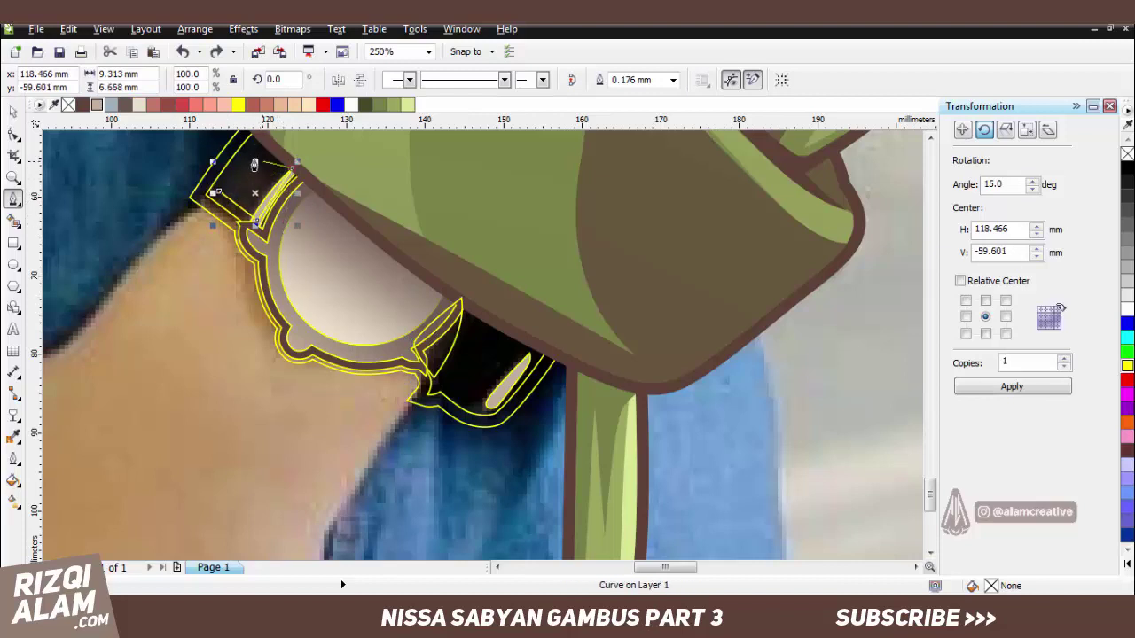
scroll(255, 165, up, 2)
scroll(254, 165, down, 3)
scroll(266, 177, up, 1)
Fill the shading shapes on the upper and lower strap with greyish brown (R110 G91 B84).
key(space)
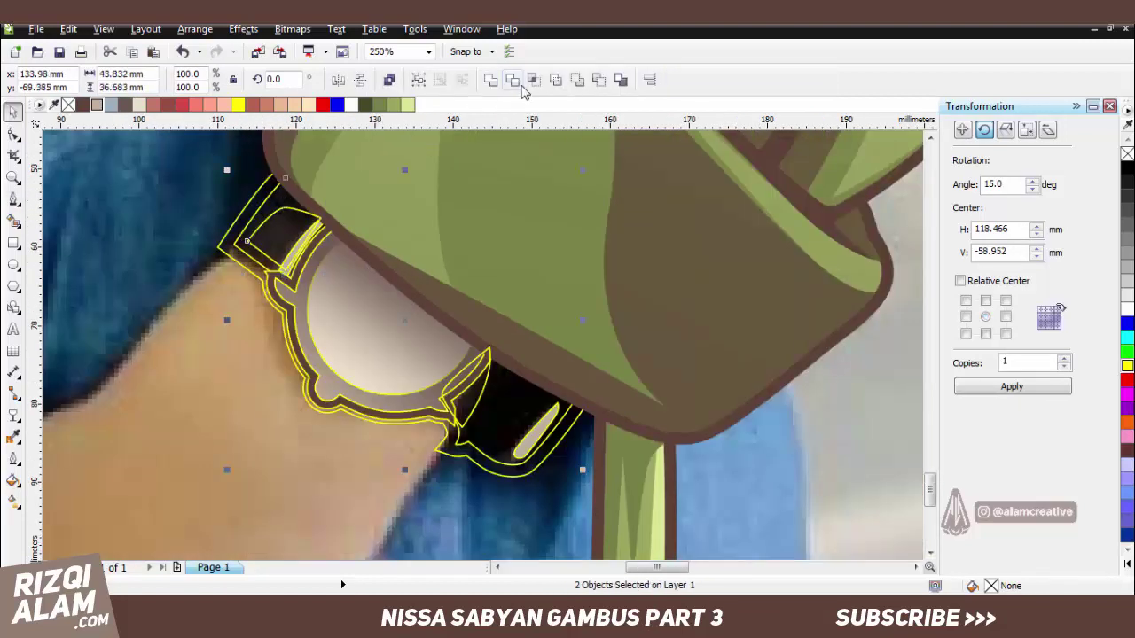
click(515, 81)
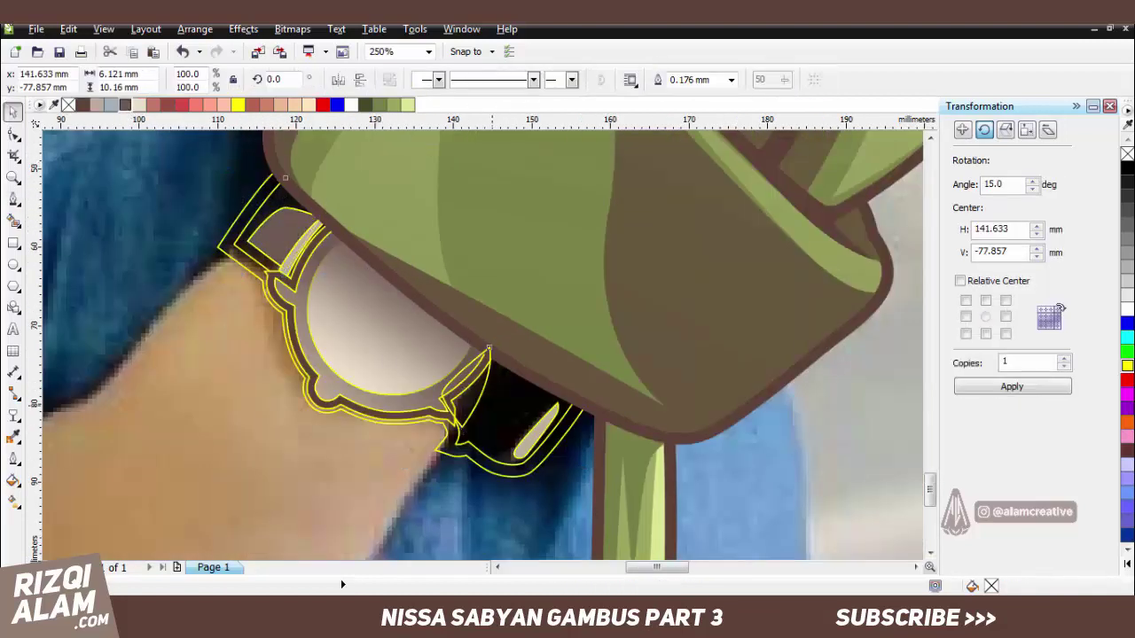
click(476, 407)
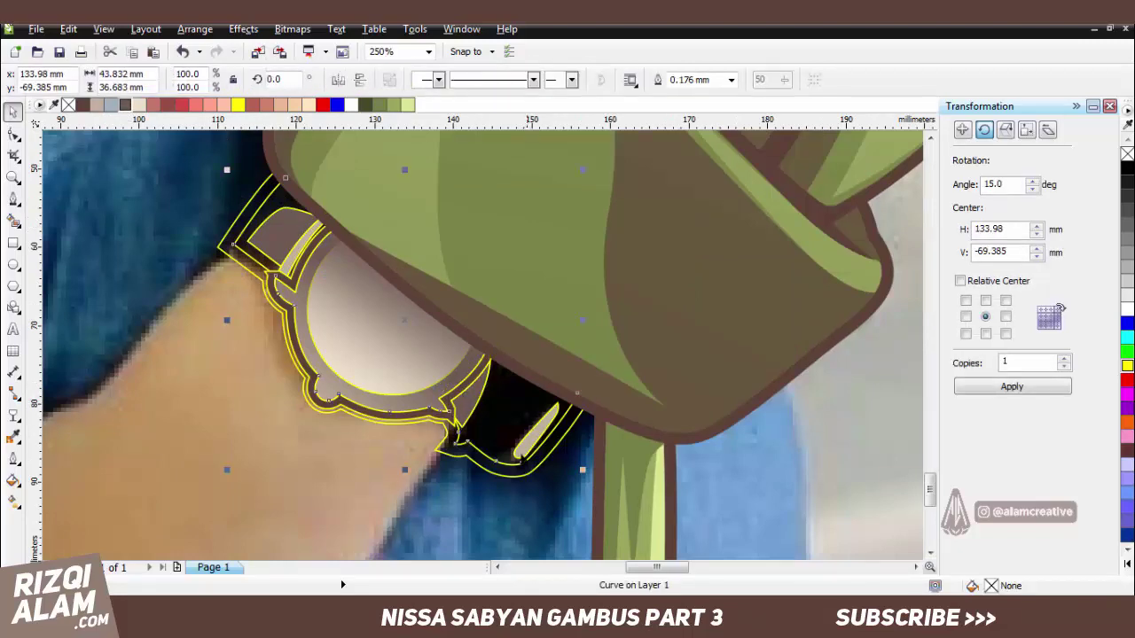
Fill the strap shape and its surrounding contour with dark brown (R94 G65 B57) and remove the yellow outlines.
click(1012, 387)
scroll(588, 368, down, 2)
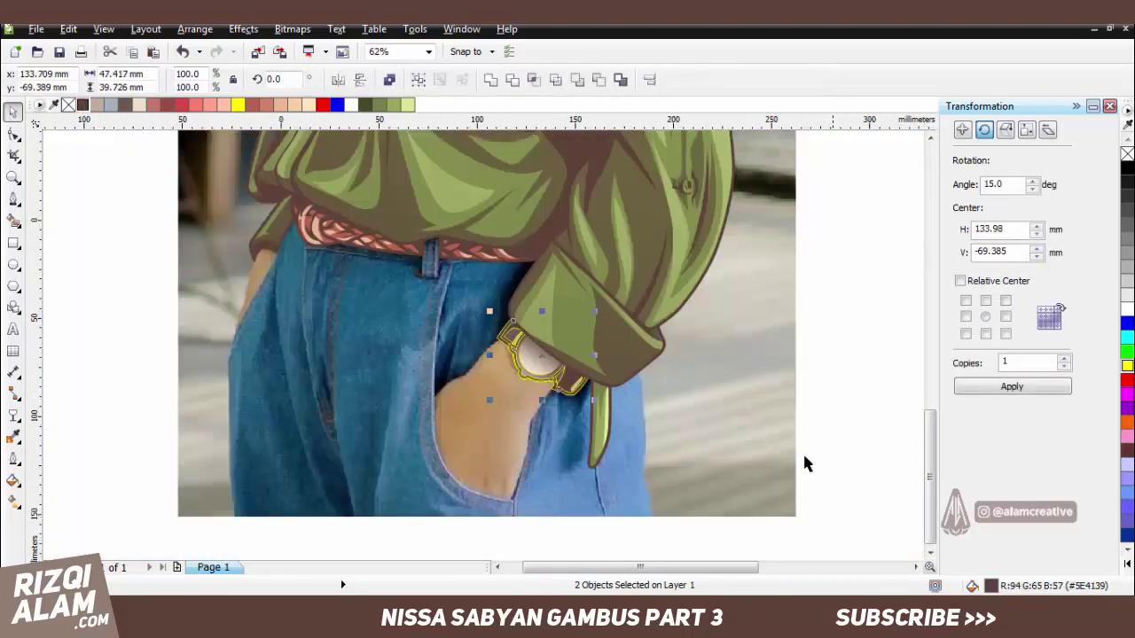
scroll(568, 365, up, 2)
Apply transparency to the greyish brown shading shapes on the lower and upper watch strap.
click(568, 365)
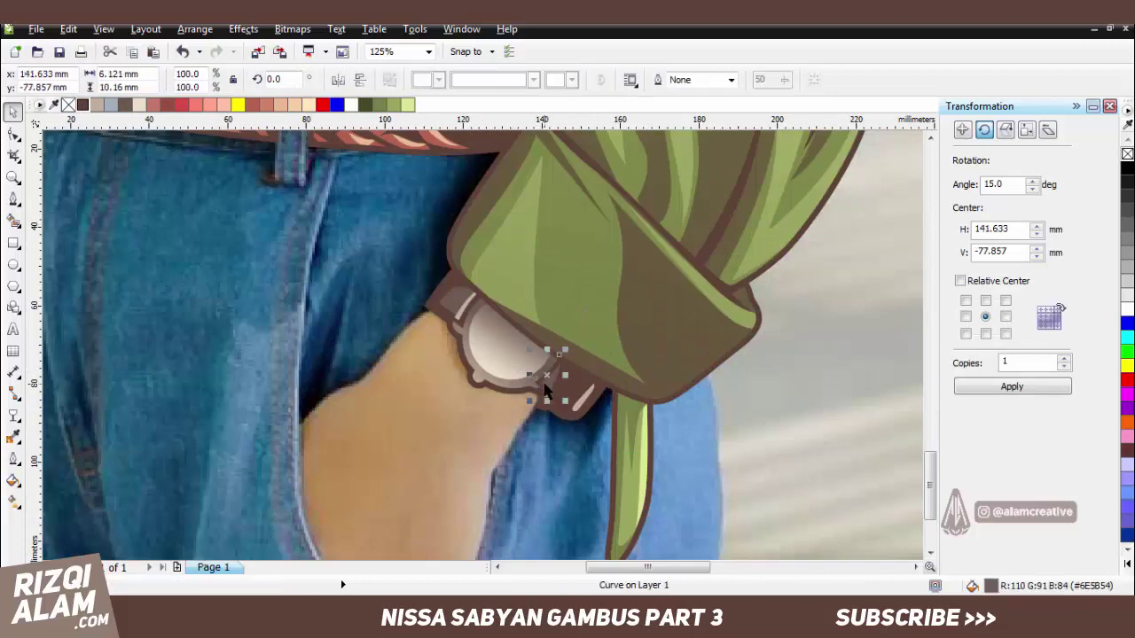
click(14, 414)
key(space)
click(513, 373)
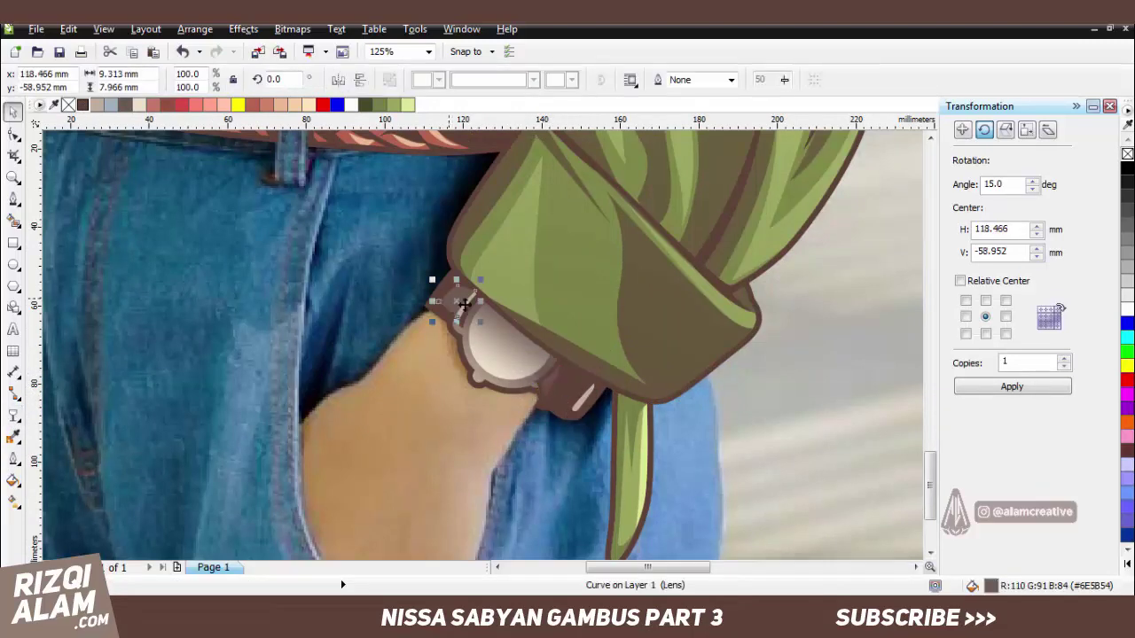
Move the reference photo aside to examine the traced artwork on its own, and undo the move.
scroll(512, 374, down, 2)
scroll(494, 456, down, 2)
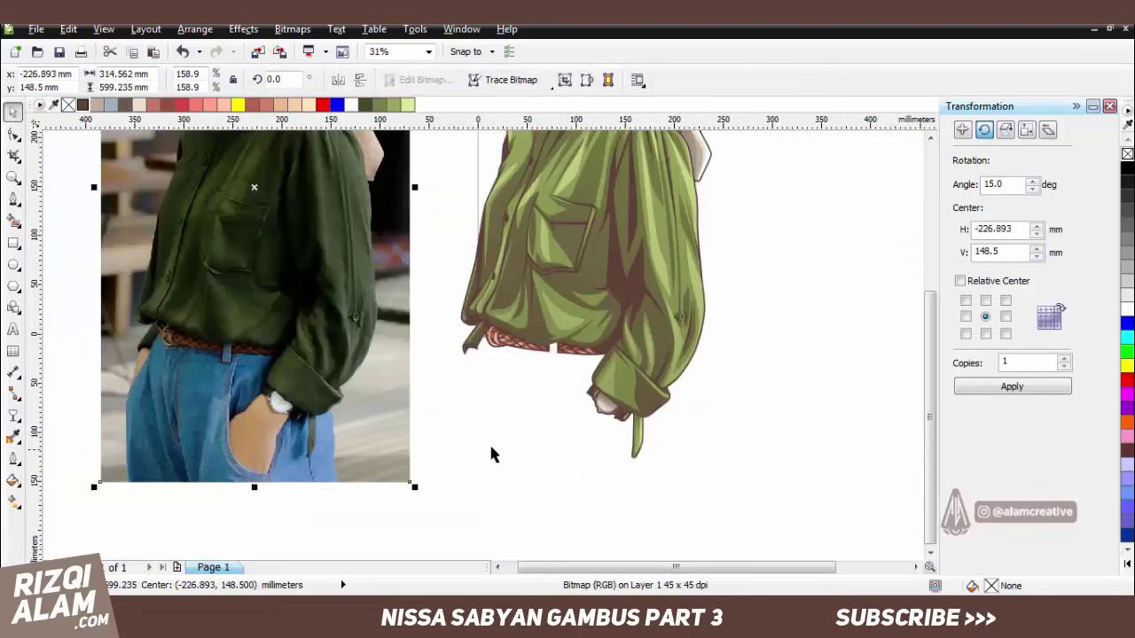
scroll(494, 455, up, 1)
key(ctrl+z)
scroll(583, 506, up, 1)
Trace the hand along the curved pocket opening and up its other side to the bend below the wrist.
click(13, 199)
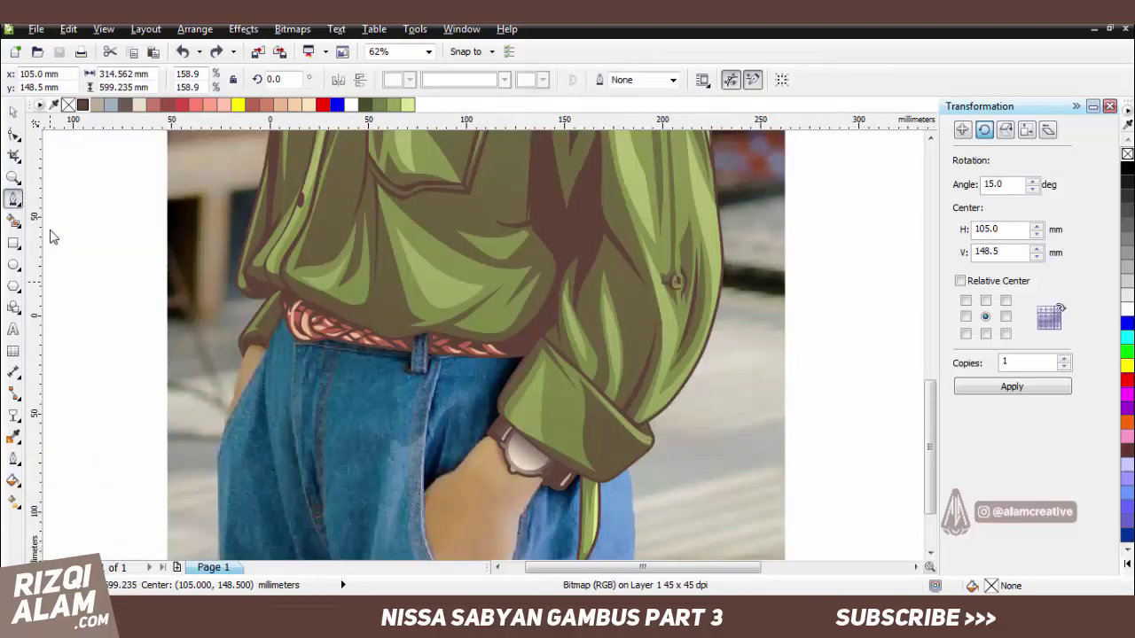
scroll(496, 479, up, 1)
click(318, 327)
scroll(318, 329, down, 1)
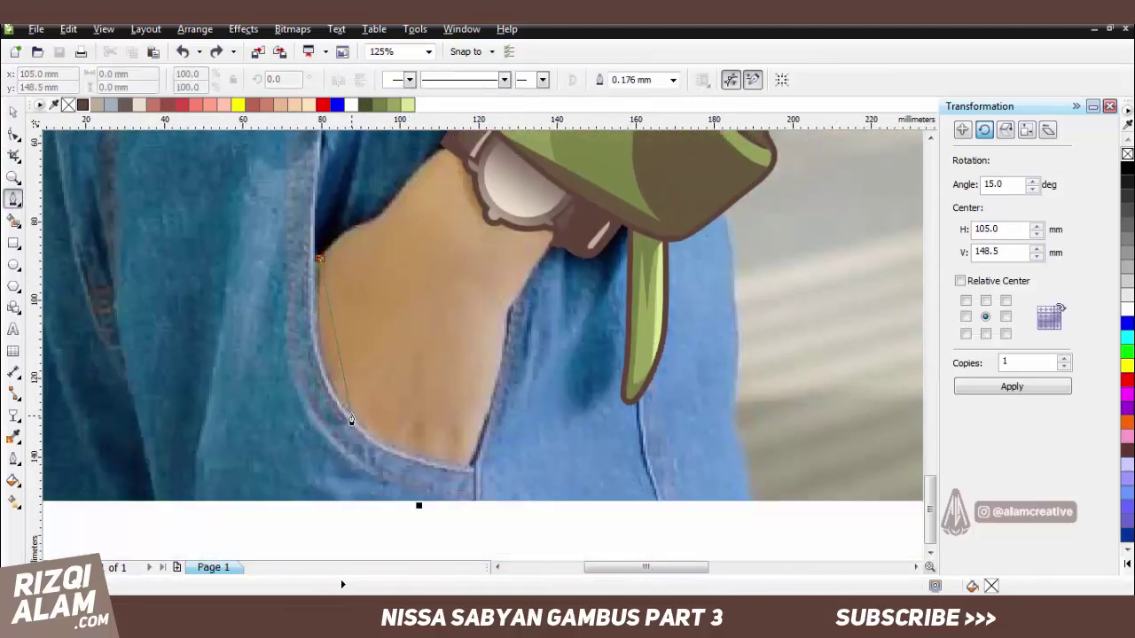
drag(352, 411, 393, 465)
scroll(499, 371, up, 1)
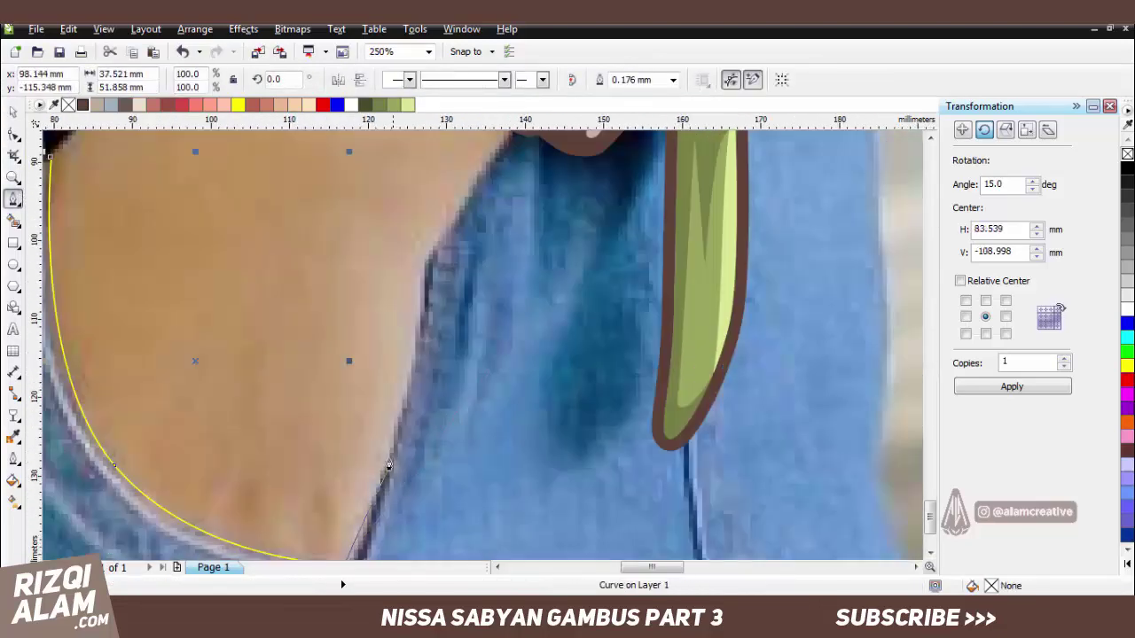
scroll(406, 381, down, 1)
scroll(406, 381, up, 1)
click(422, 266)
scroll(424, 275, up, 2)
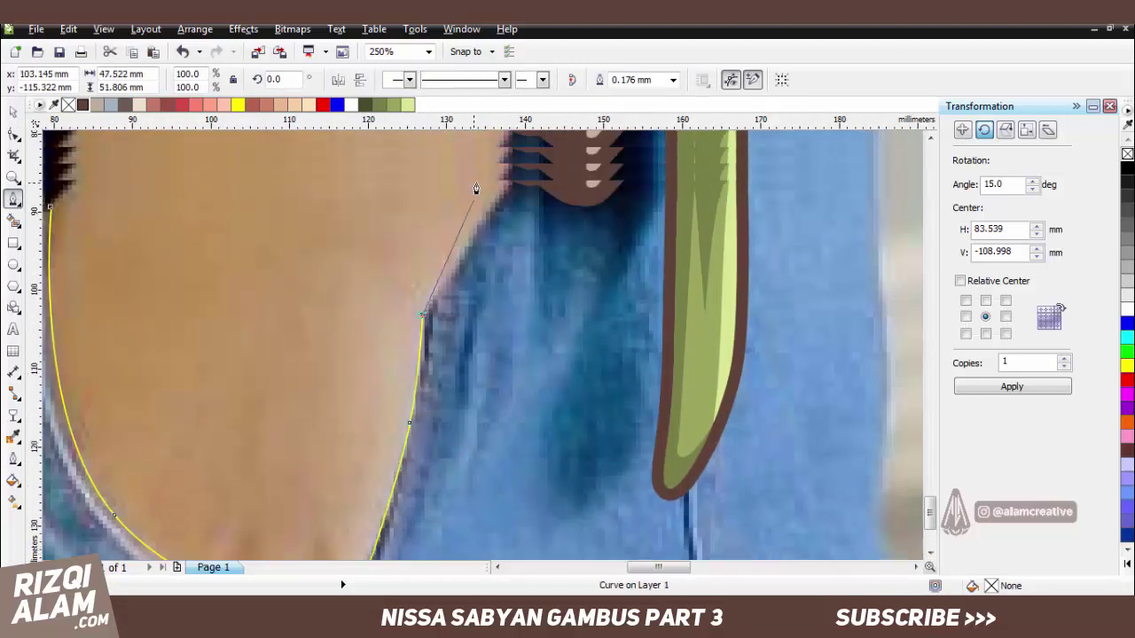
Continue the hand outline under the watch and down the opposite edge, closing it at about 61.6 by 81.2 mm.
click(530, 249)
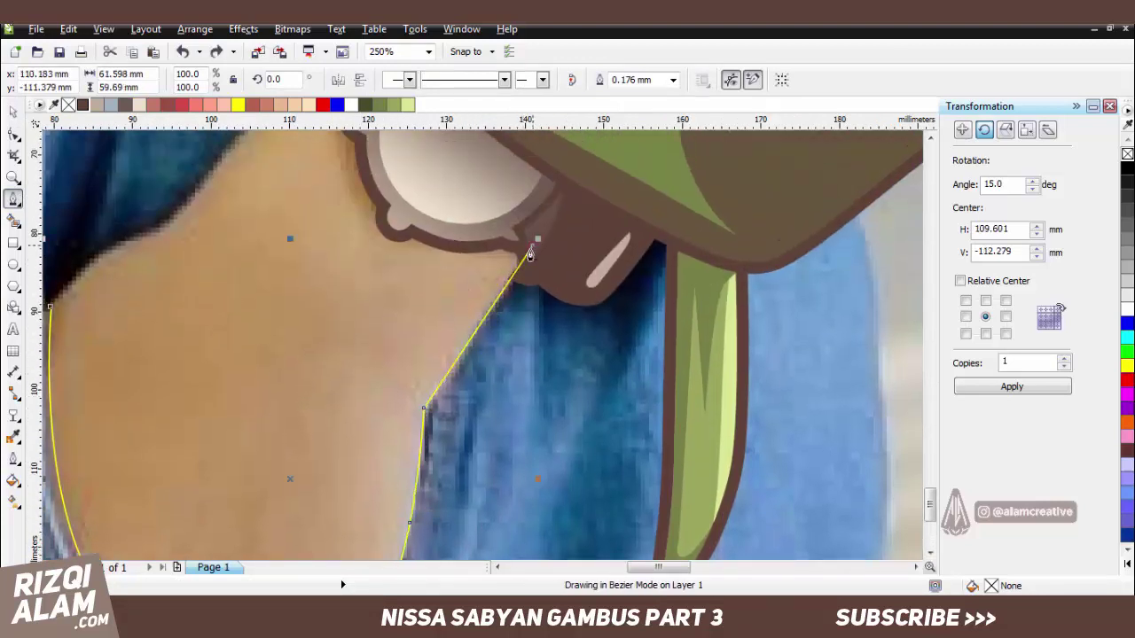
scroll(529, 248, up, 2)
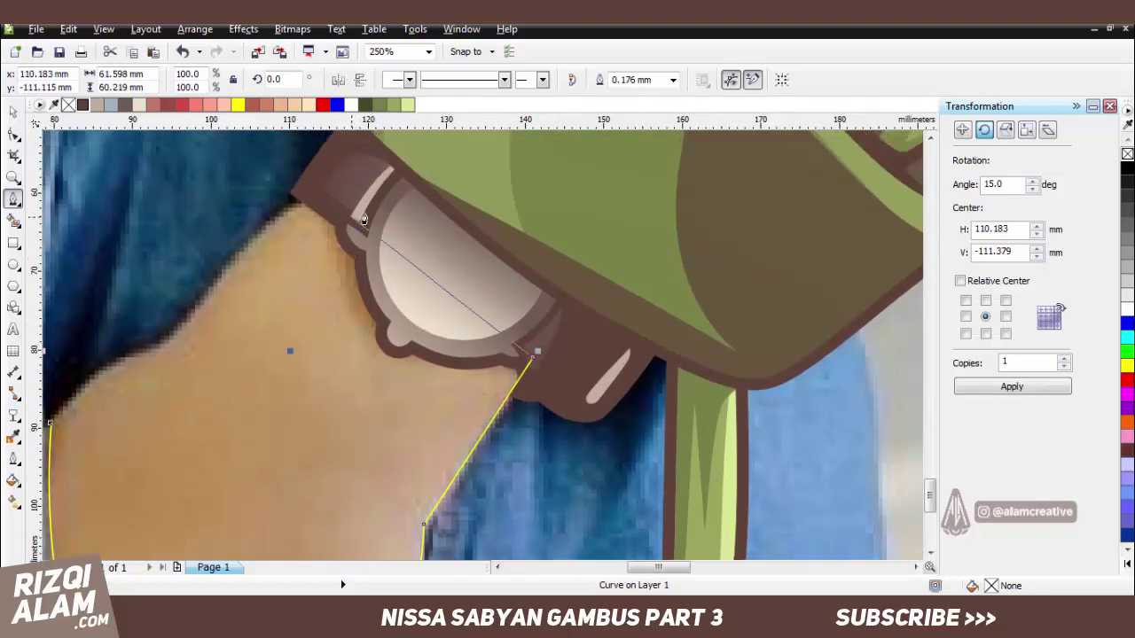
drag(384, 215, 328, 183)
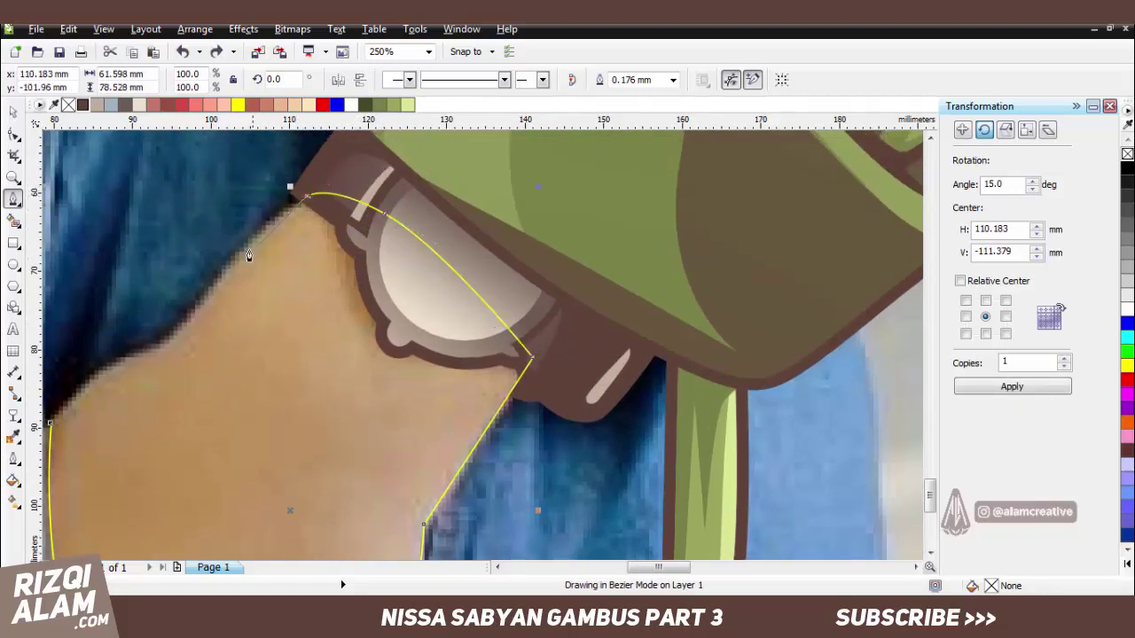
click(163, 352)
scroll(156, 374, left, 1)
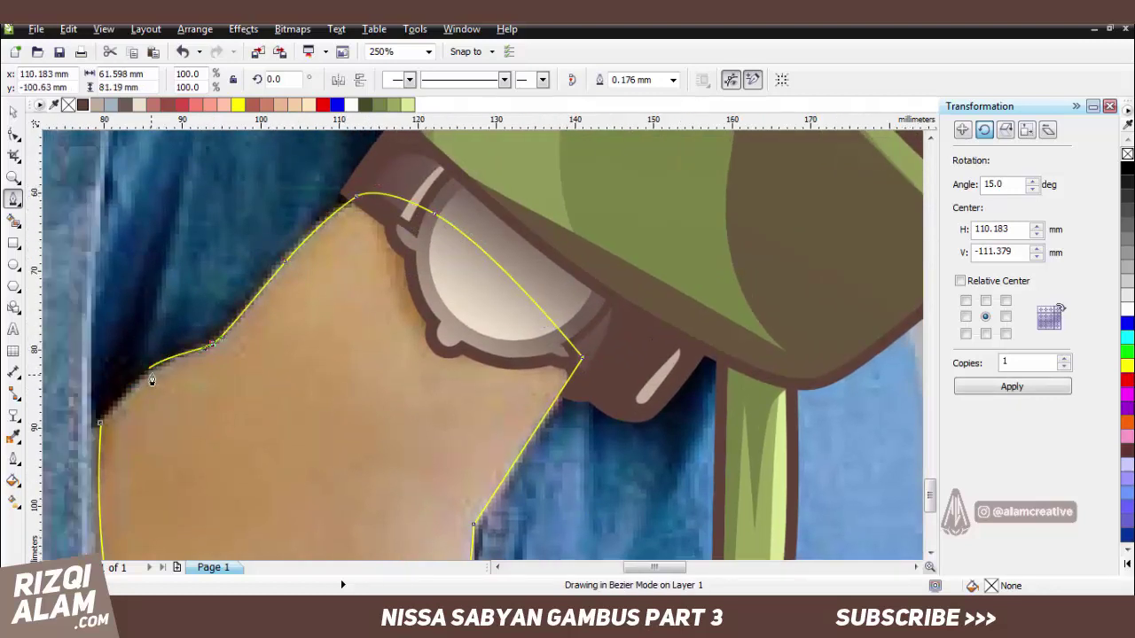
scroll(182, 439, down, 3)
Try an outside contour of 1.025 mm around the hand outline and break it apart.
click(14, 414)
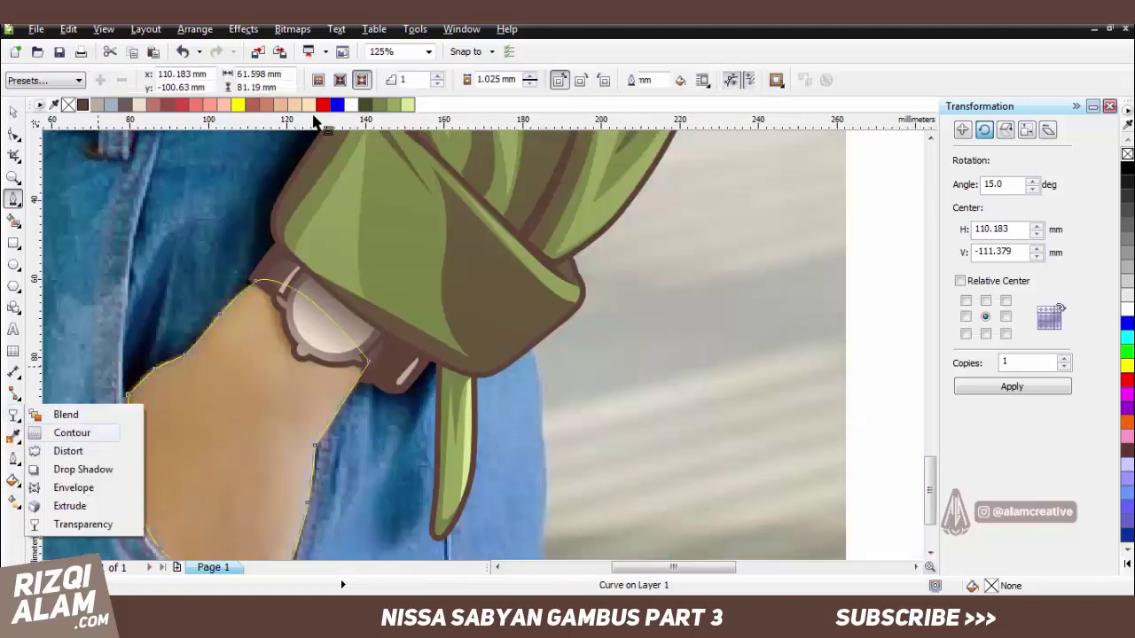
click(71, 434)
drag(142, 436, 121, 435)
key(ctrl+k)
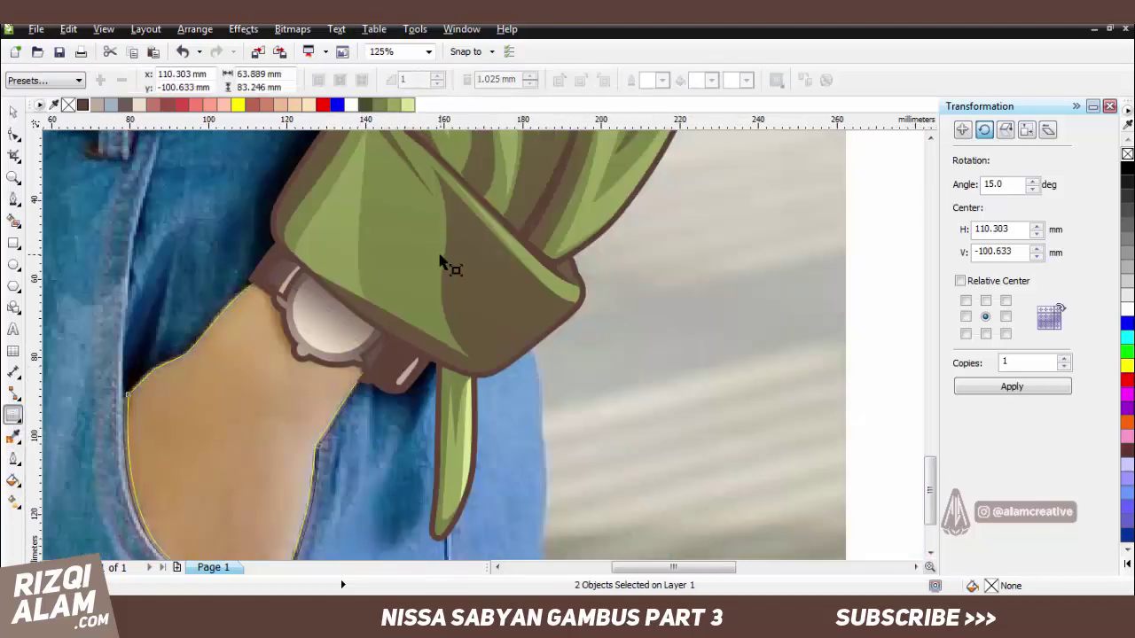
key(space)
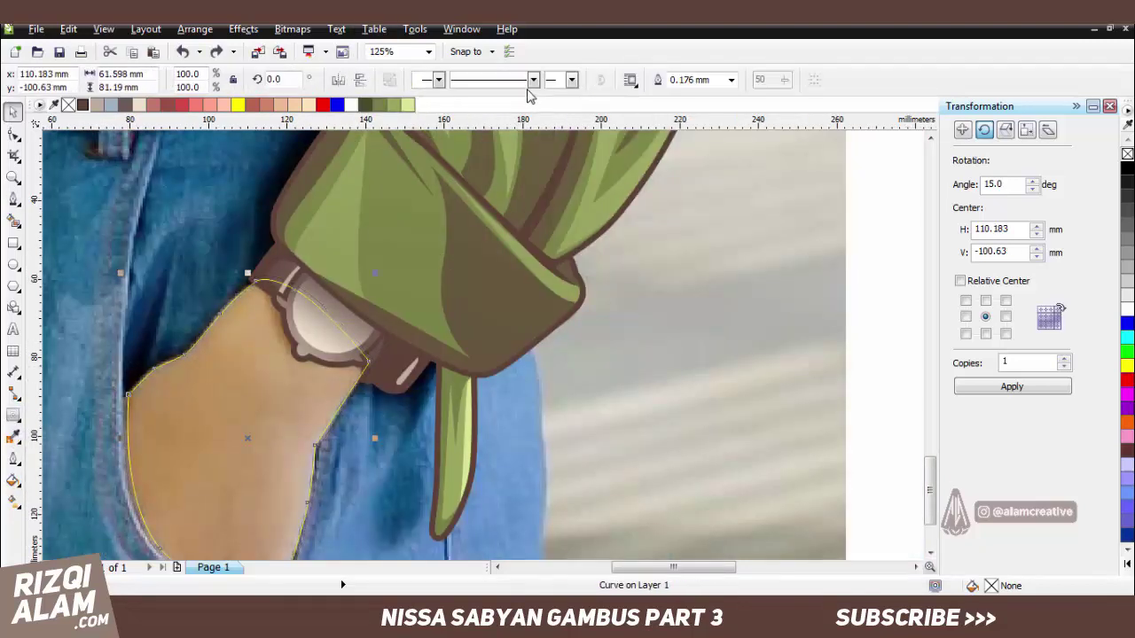
Add a wider outside contour around the hand outline and break it apart into a separate shape.
key(space)
key(ctrl+k)
key(space)
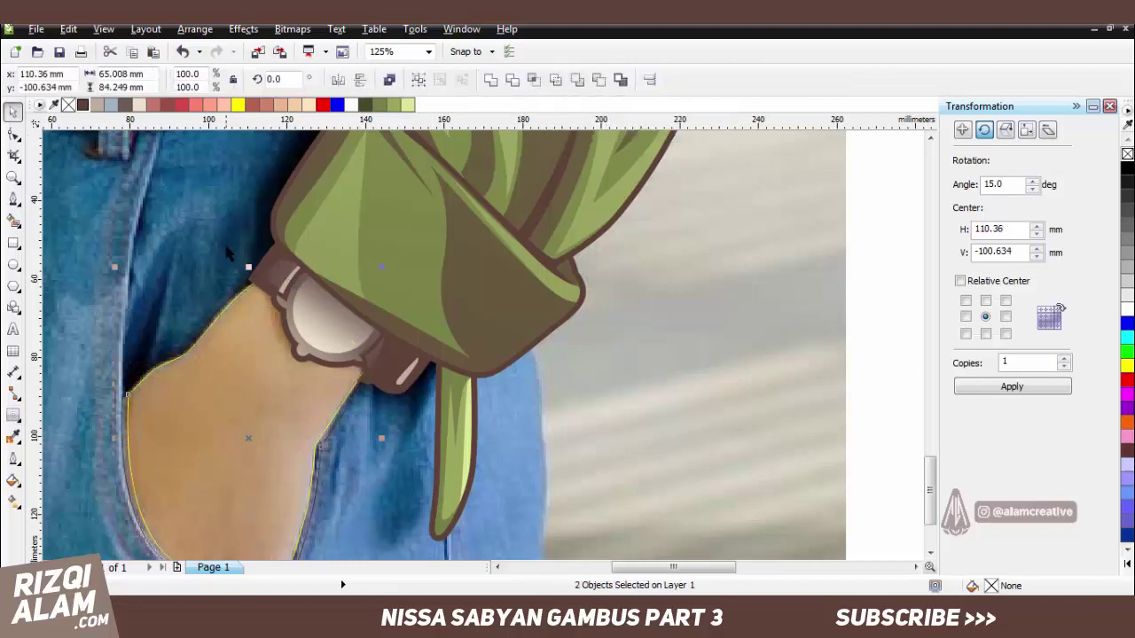
click(630, 322)
Draw a closed shadow shape across the wrist that follows the lower edge of the watch case.
scroll(148, 362, down, 2)
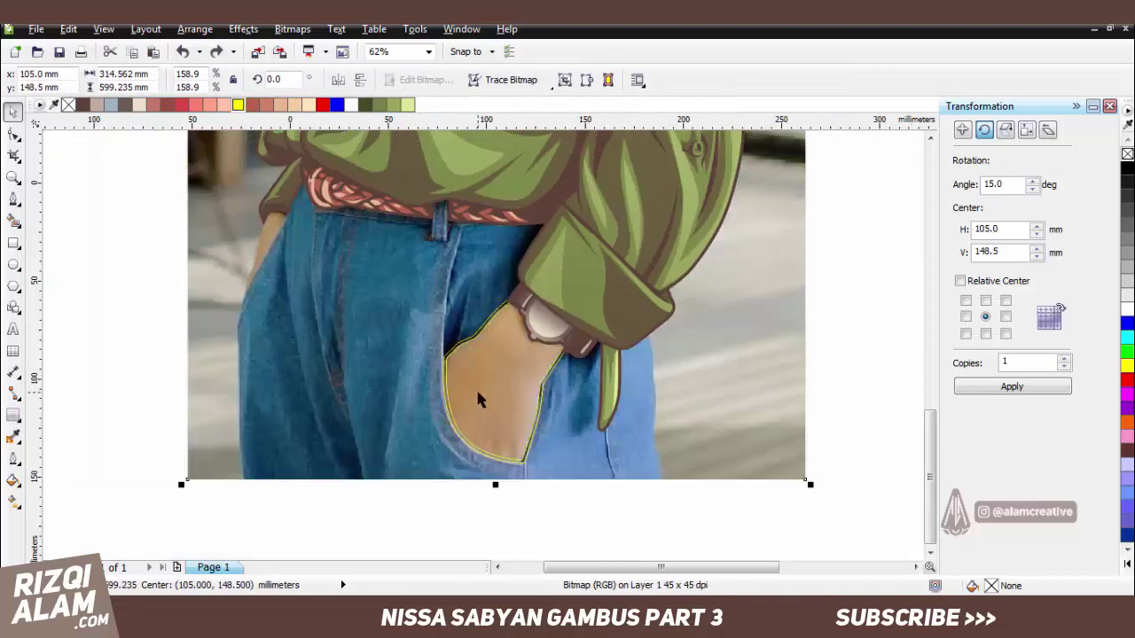
click(14, 203)
scroll(397, 370, up, 2)
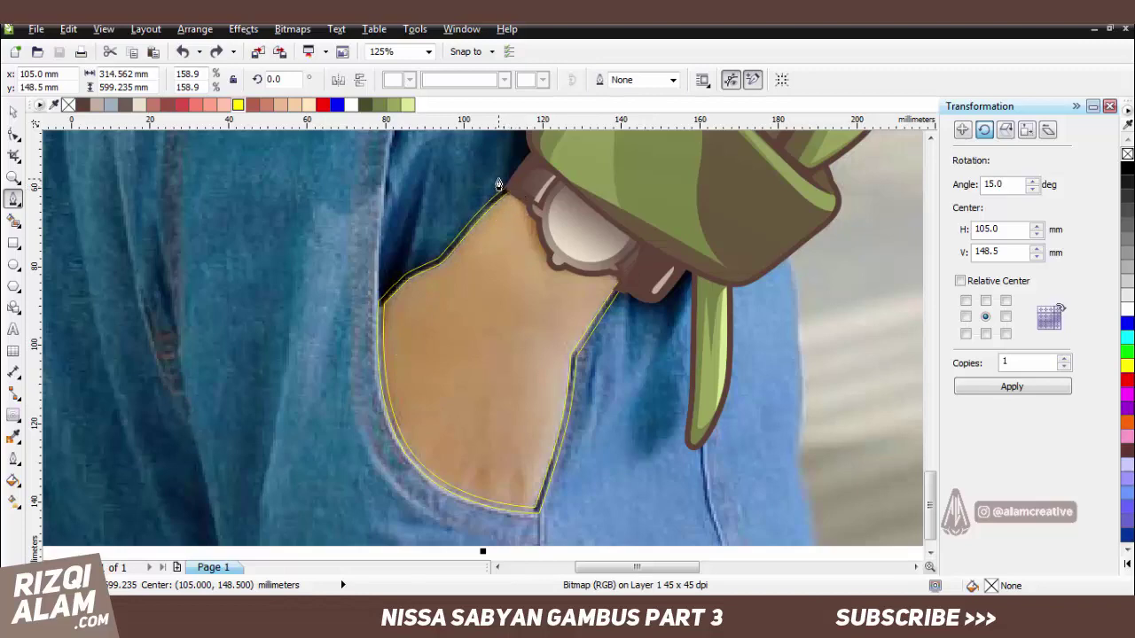
drag(499, 179, 532, 240)
drag(642, 313, 645, 257)
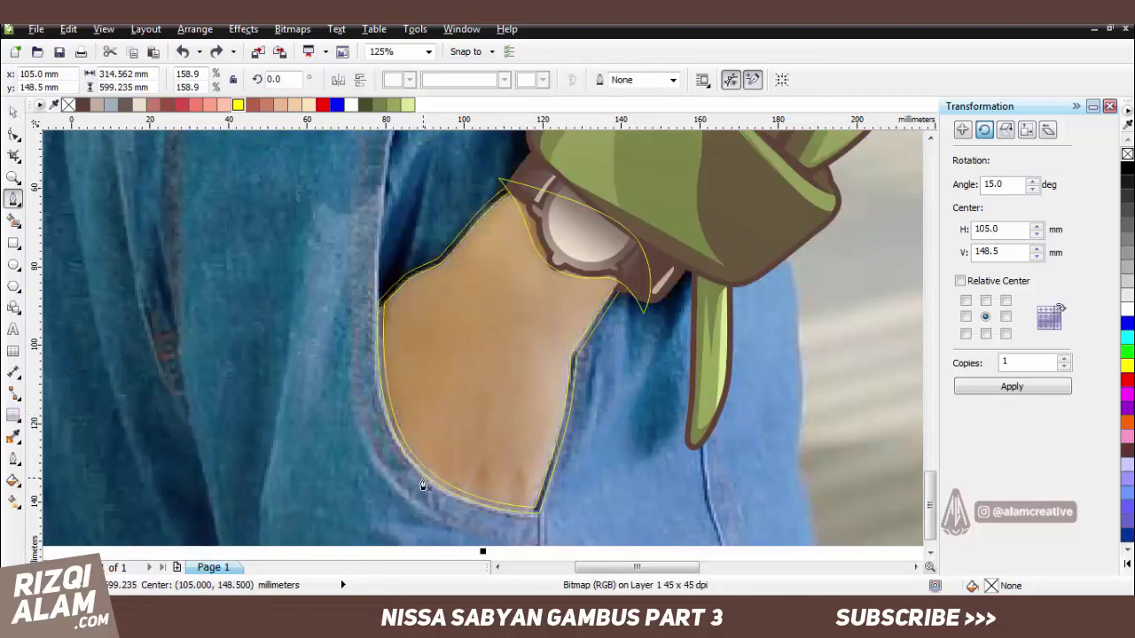
Draw a closed shadow shape along the pocket-side edge of the hand, extending outside its outline up to the strap.
drag(408, 393, 409, 362)
drag(405, 293, 423, 270)
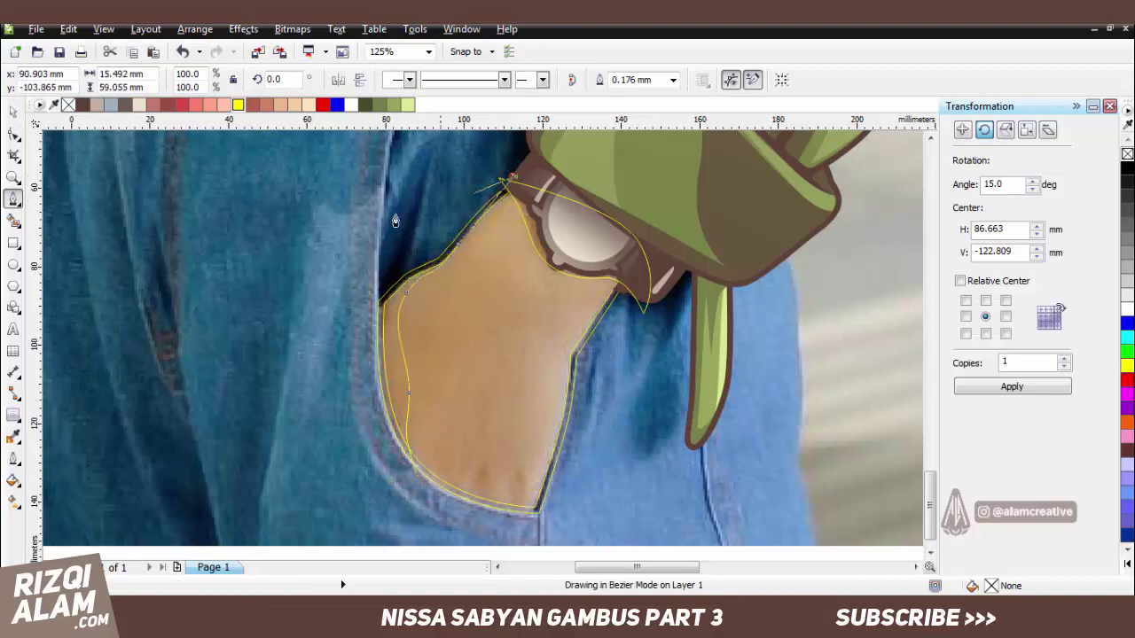
click(501, 179)
Intersect both shadow shapes with the hand outline and delete the original oversized shapes.
key(space)
shift+click(462, 332)
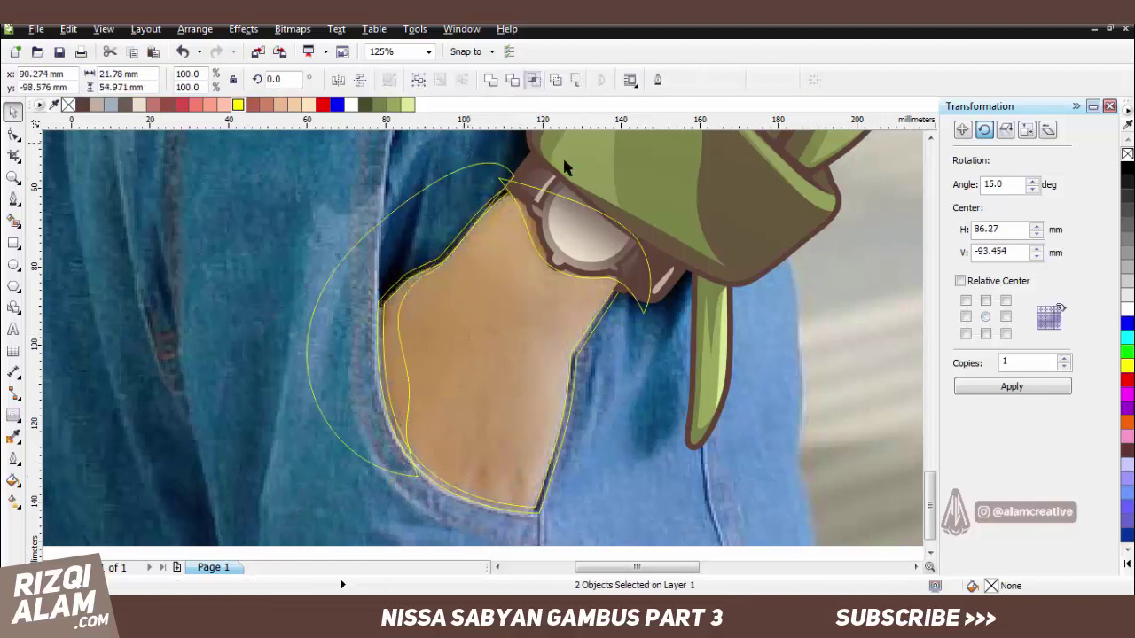
click(506, 174)
shift+click(517, 330)
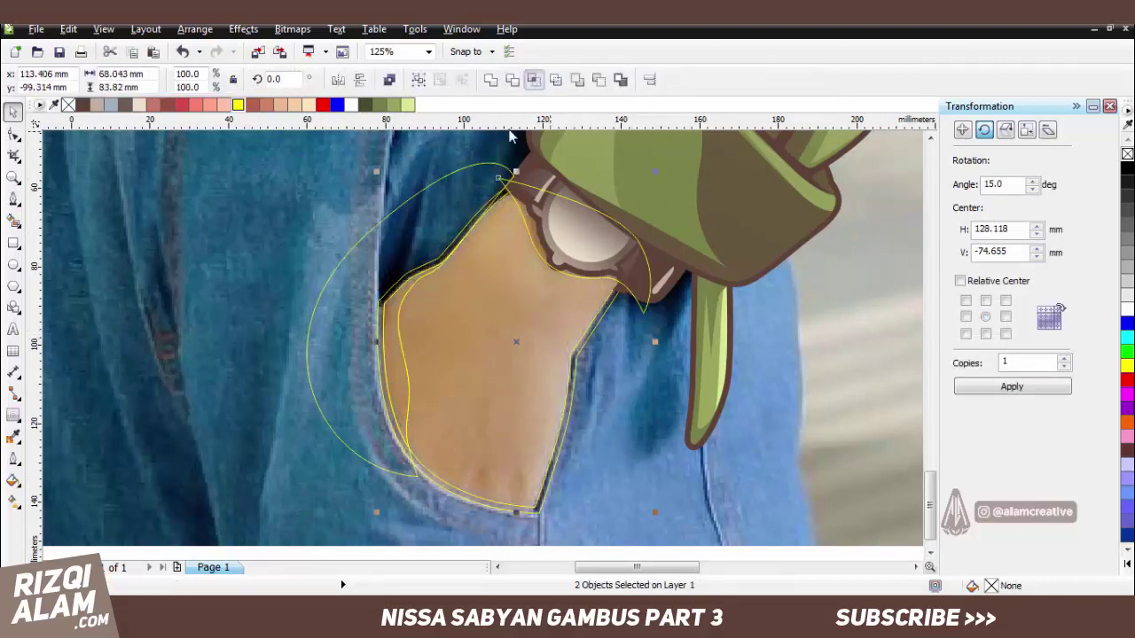
click(567, 225)
key(Delete)
Fill the wrist shadow and the hand-edge shadow with salmon pink and no outline.
click(435, 315)
shift+click(517, 225)
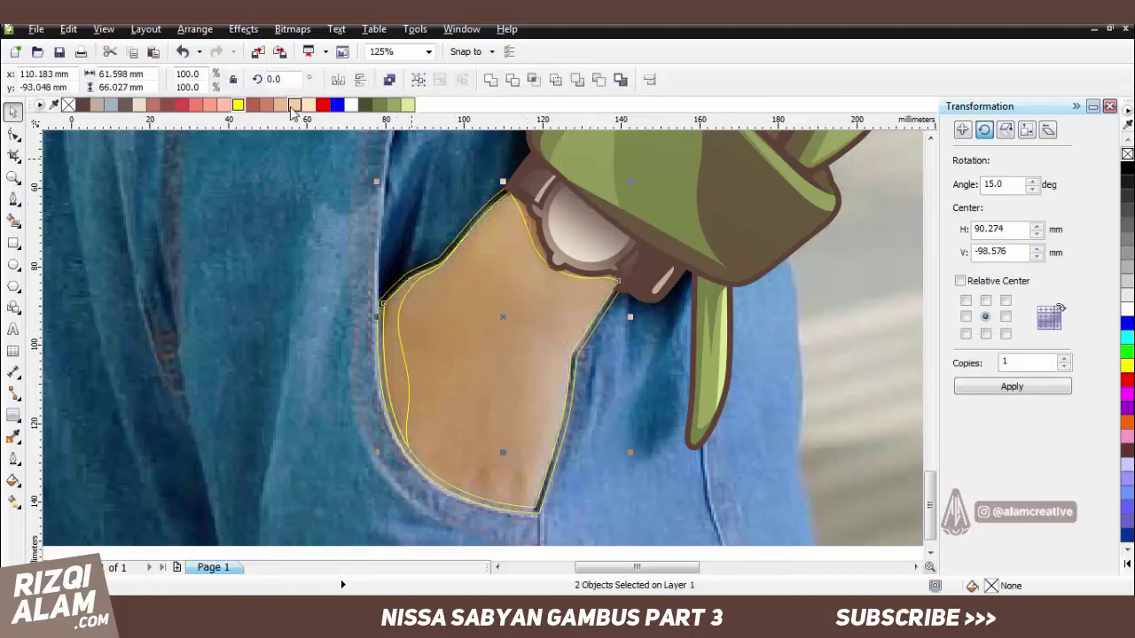
click(592, 448)
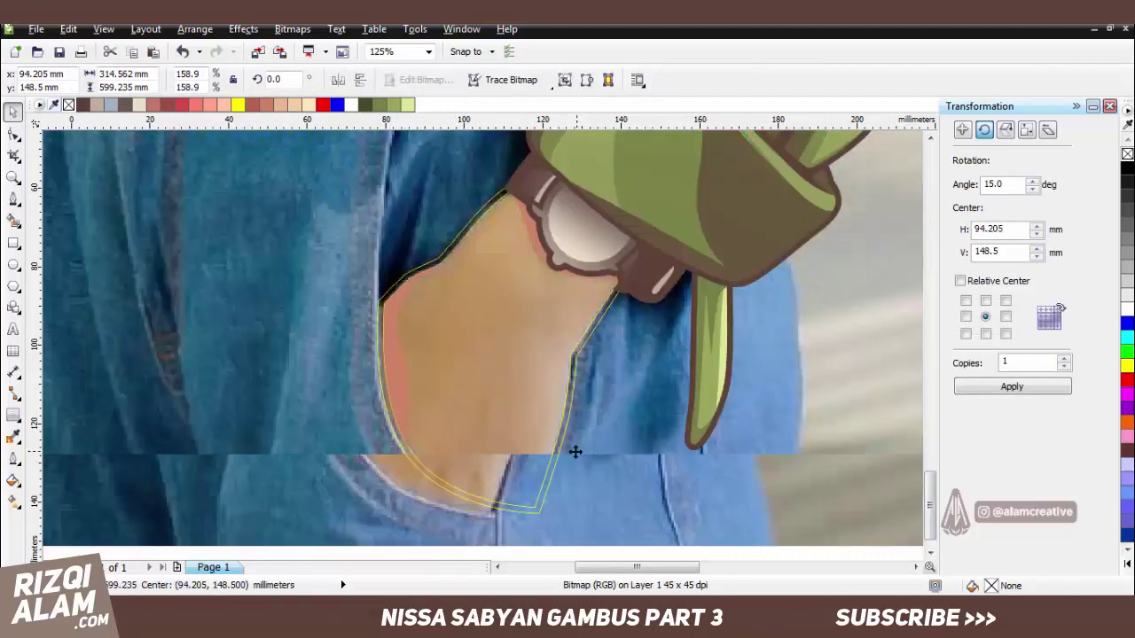
Draw a large closed shading shape from the knuckles up to the watch and around the hand's far side.
key(F5)
click(441, 500)
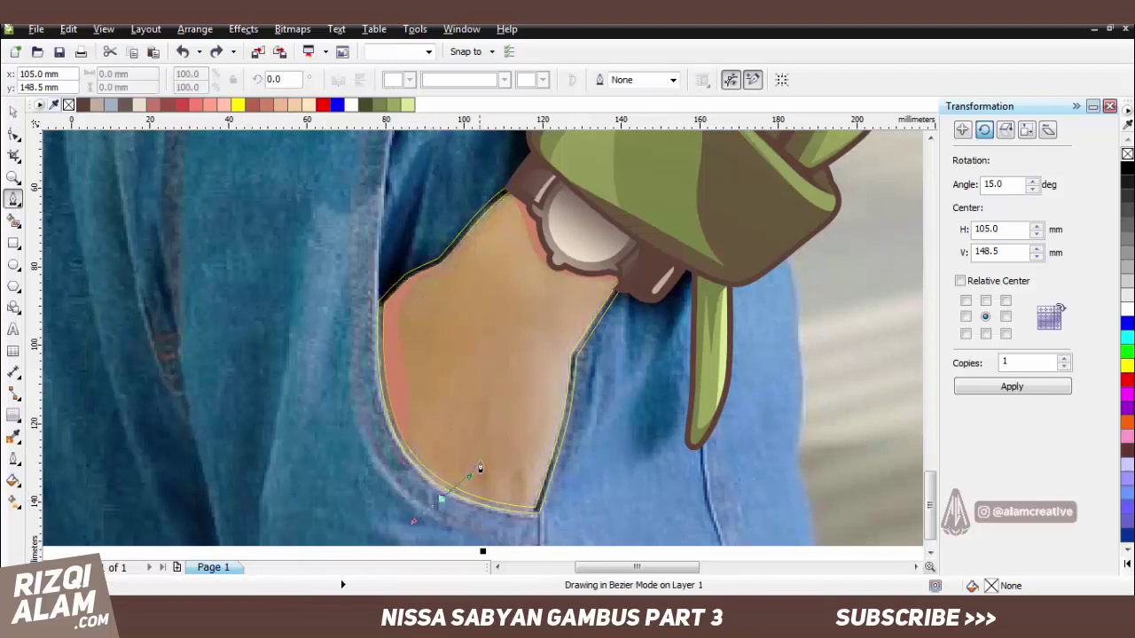
click(487, 450)
drag(472, 514, 489, 532)
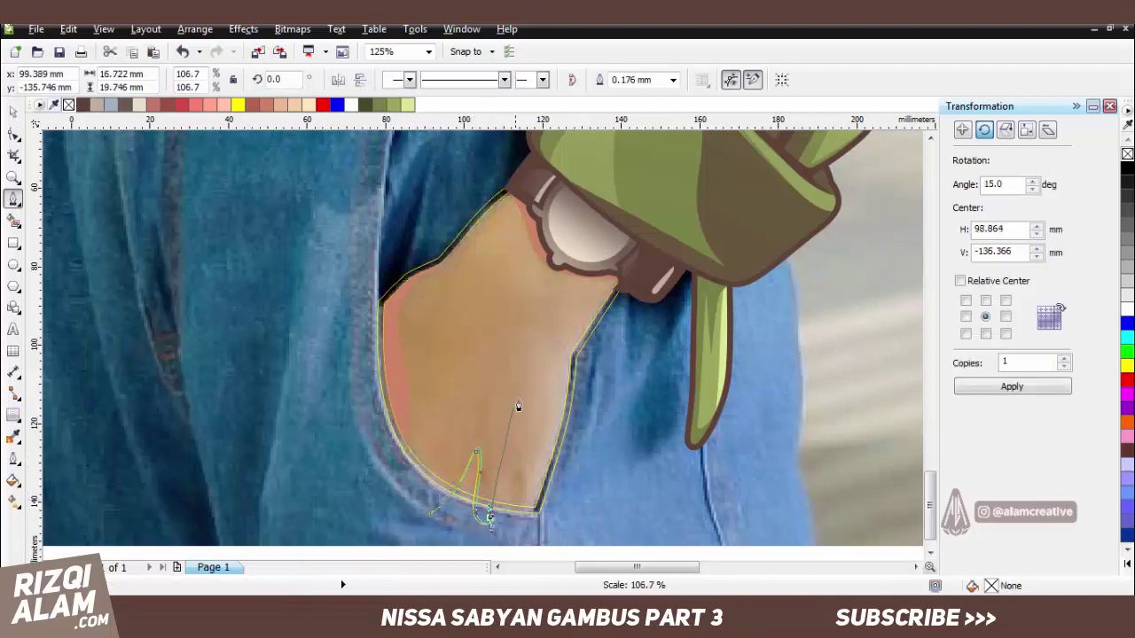
drag(517, 382, 541, 303)
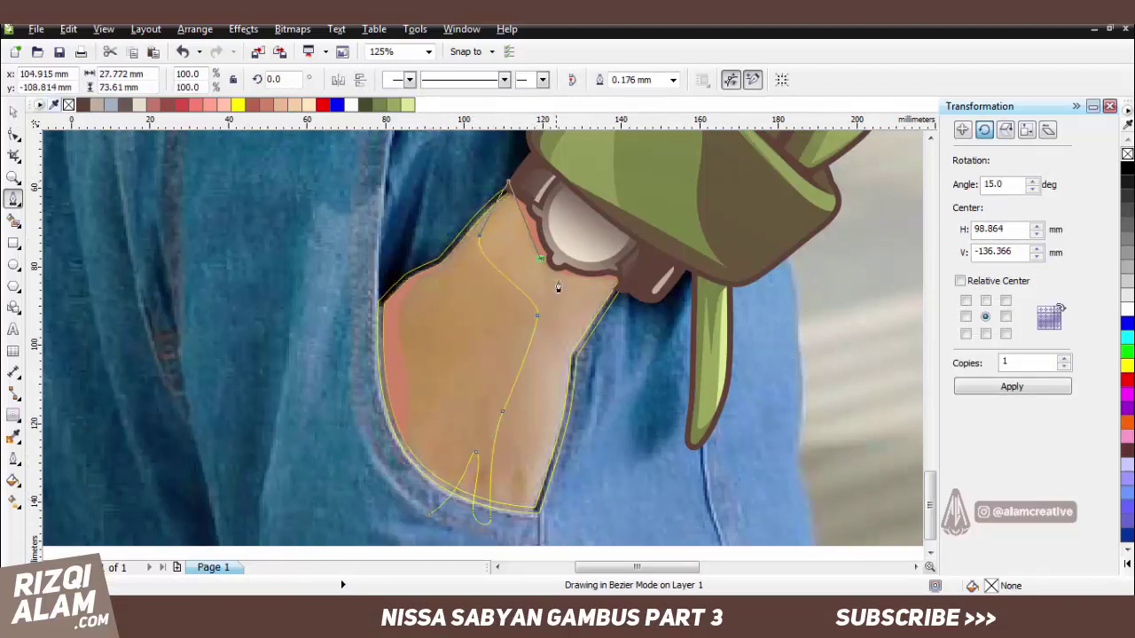
drag(542, 519, 475, 539)
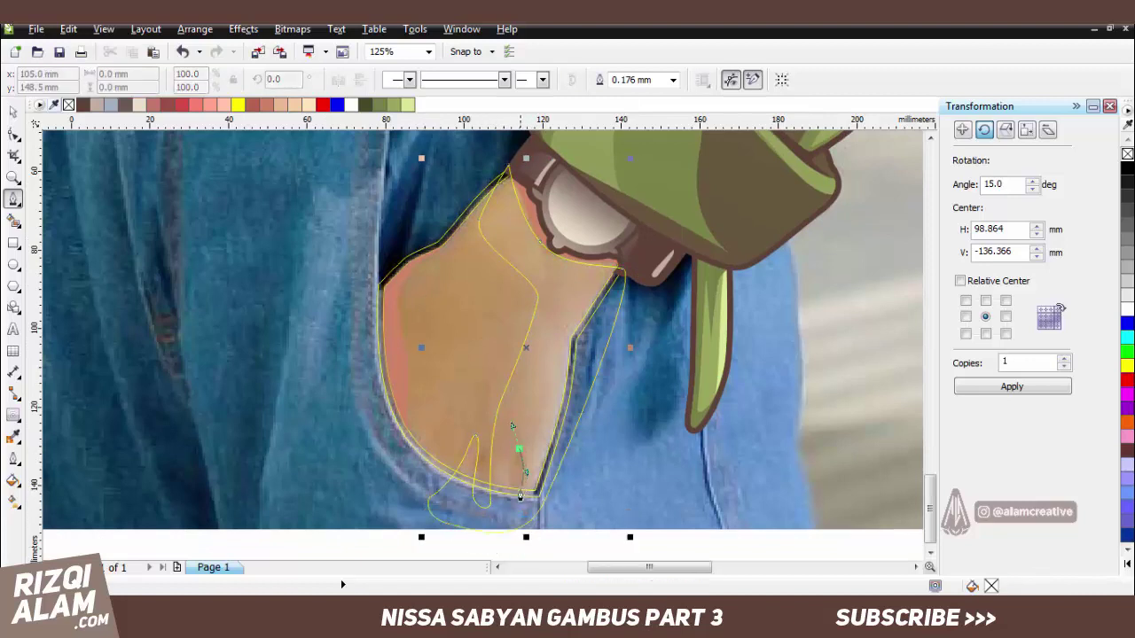
Draw a narrow pointed sliver about 3.8 by 11.4 mm between the knuckles at the hand's lower edge.
click(517, 447)
key(space)
click(520, 438)
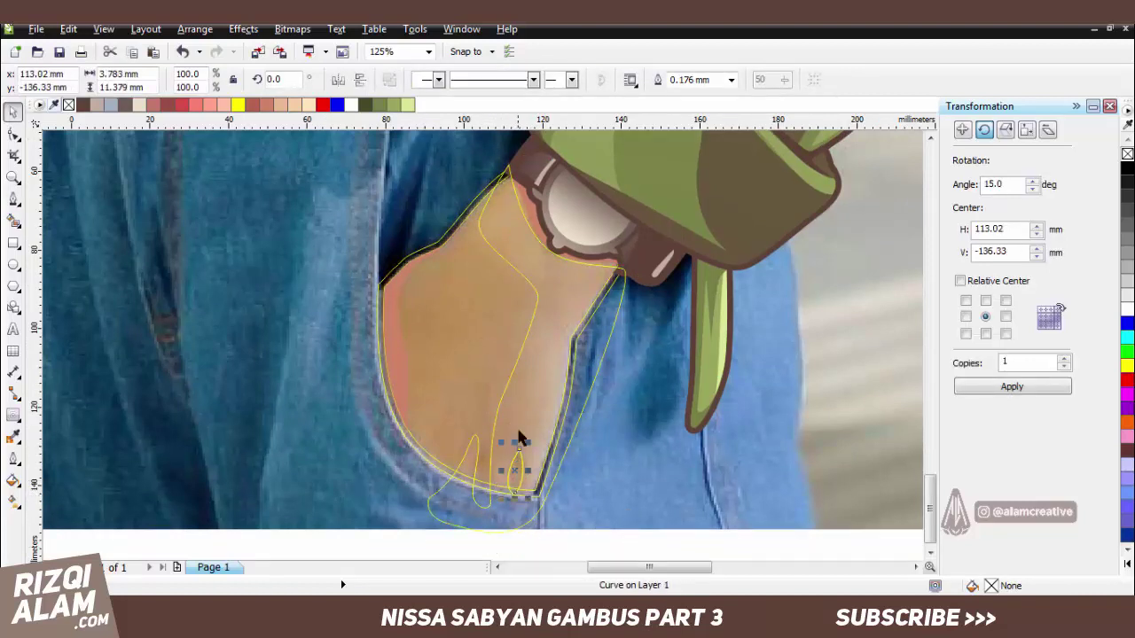
Clip the knuckle shading shapes to the hand outline, and add a clipped highlight strip about 24 by 57 mm along the hand's outer edge.
shift+click(470, 444)
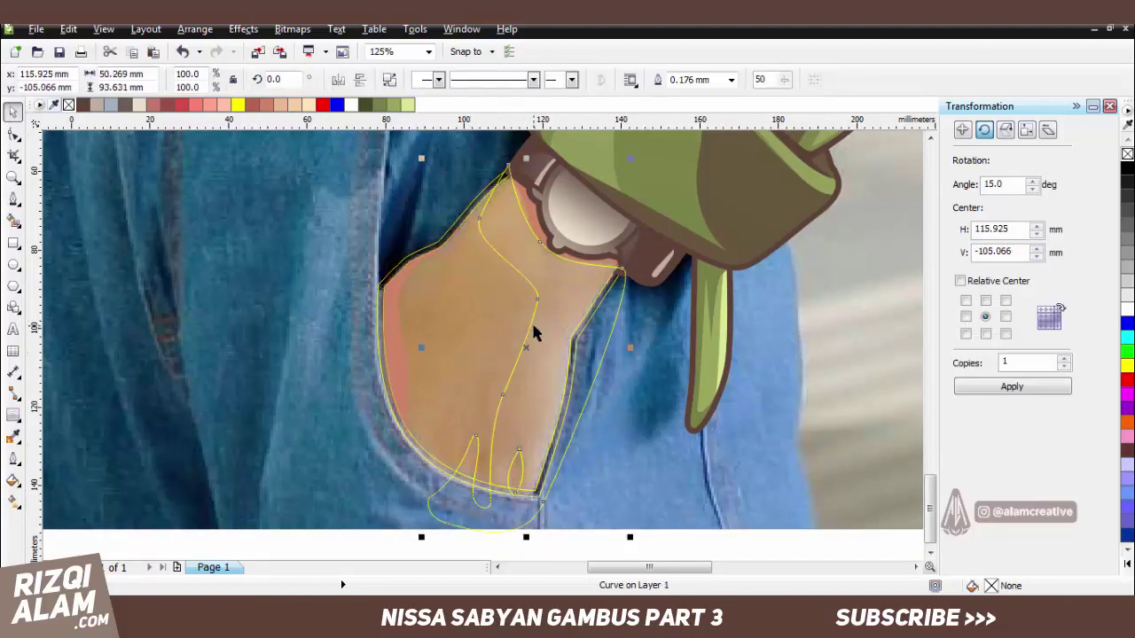
key(space)
click(538, 346)
click(516, 543)
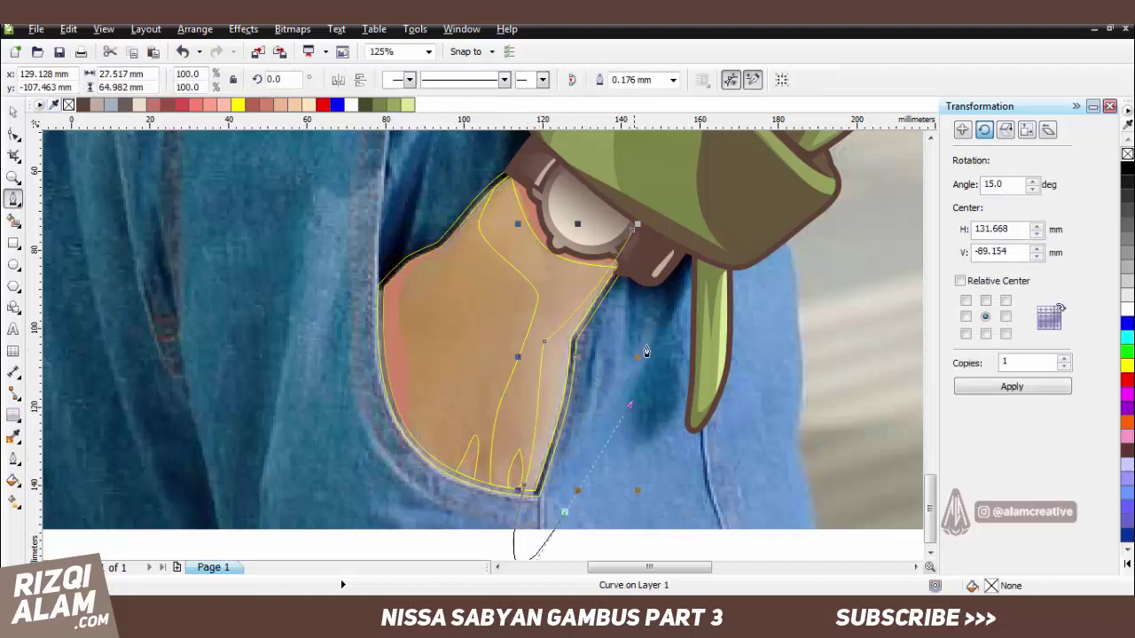
click(632, 229)
key(space)
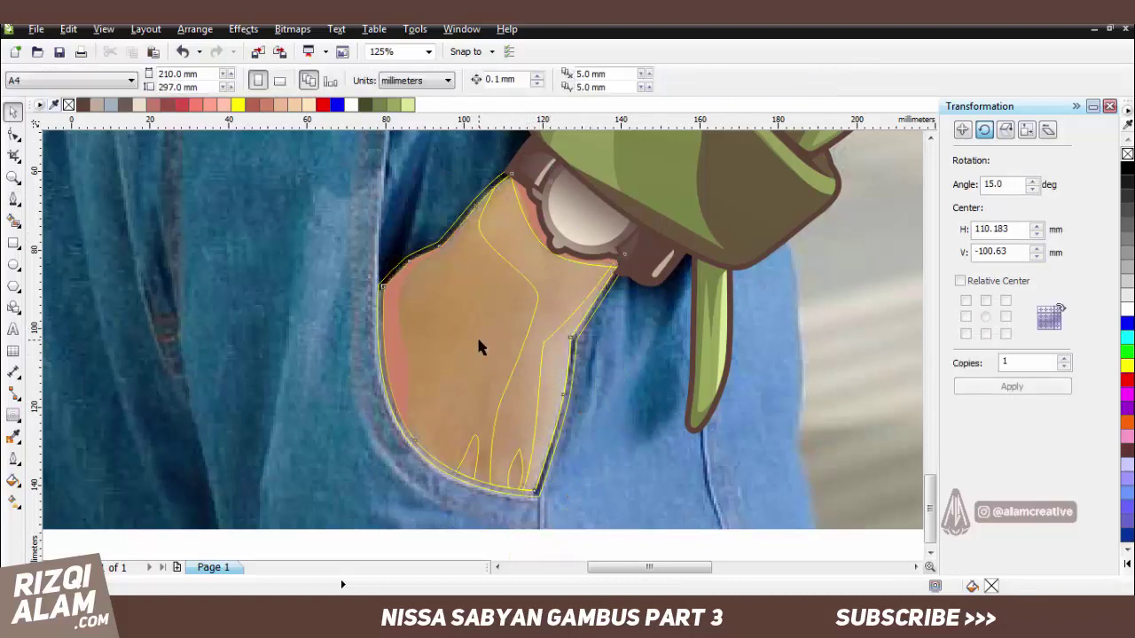
Fill the hand, its shading and its highlight strip in skin tones from peach to pale cream, and remove their outlines.
click(476, 341)
alt+click(581, 332)
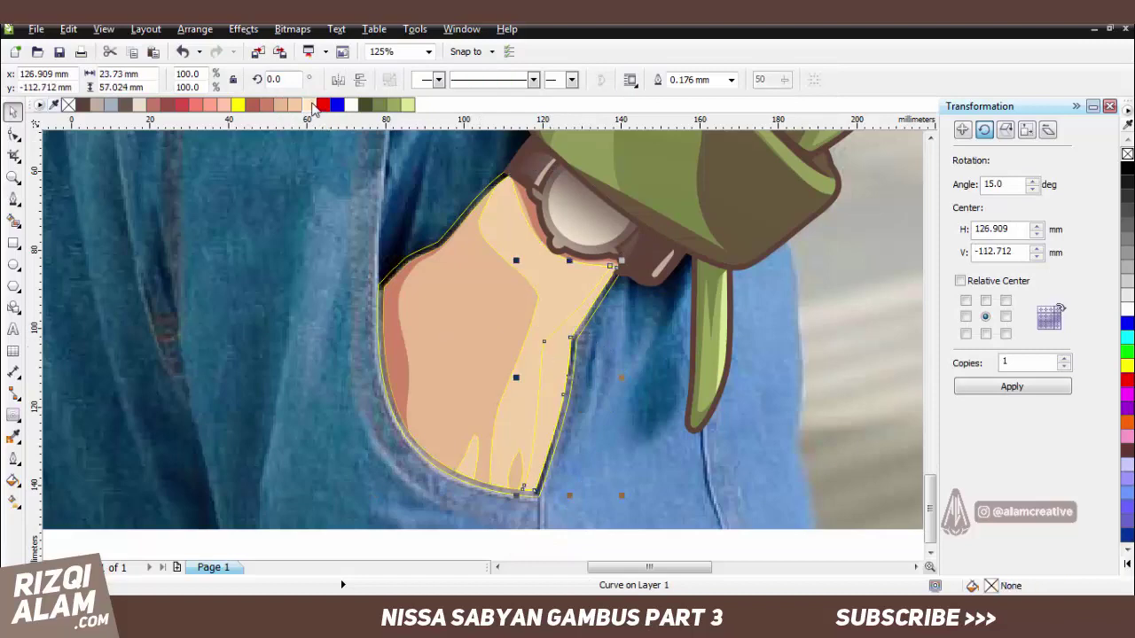
alt+click(581, 331)
alt+click(580, 332)
scroll(538, 399, down, 2)
drag(541, 399, 426, 222)
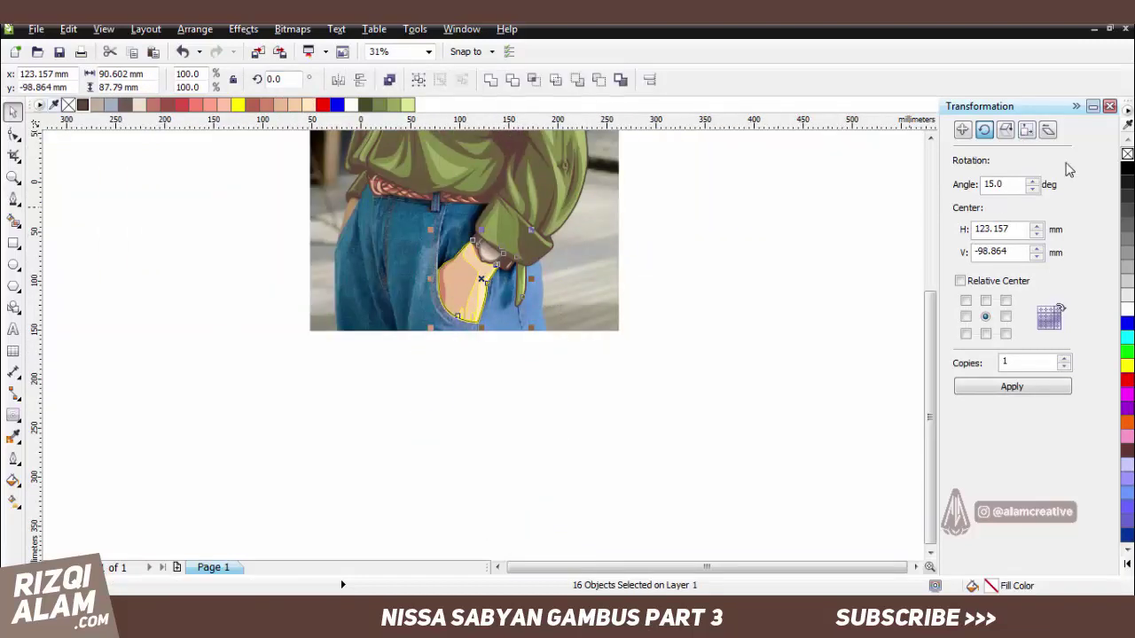
Apply a gradual transparency to the dark salmon shadow (#CF8467) at the hand's pocket edge, fading it towards the middle of the hand.
scroll(385, 266, up, 1)
click(532, 302)
click(14, 415)
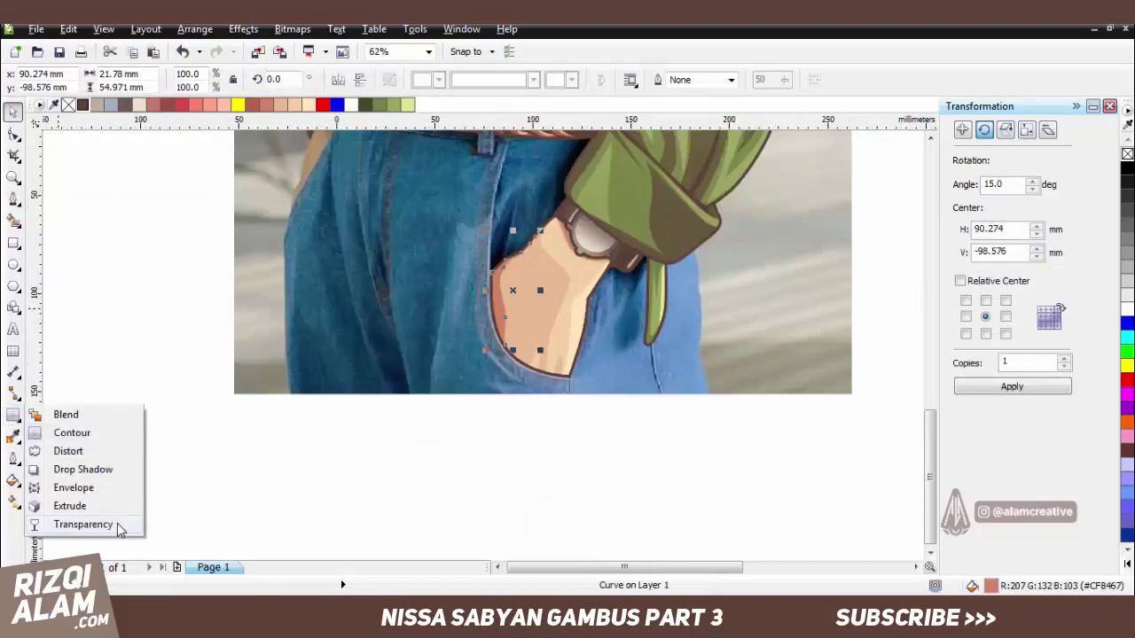
click(85, 528)
drag(467, 309, 605, 298)
drag(522, 297, 592, 311)
key(space)
Move the reference photo aside to inspect the traced hand and shirt on their own.
scroll(722, 337, down, 1)
drag(775, 331, 474, 331)
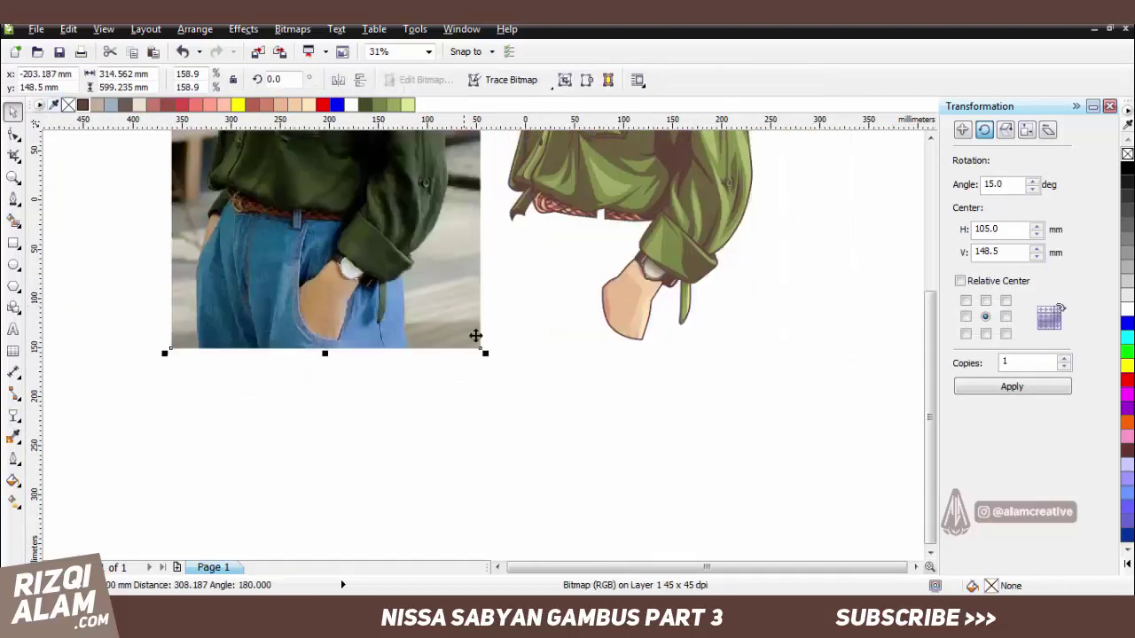
scroll(672, 348, up, 1)
Trace the jeans' outline from the belt's far end down the hip and leg, and straight across the photo's lower edge.
key(p)
click(14, 200)
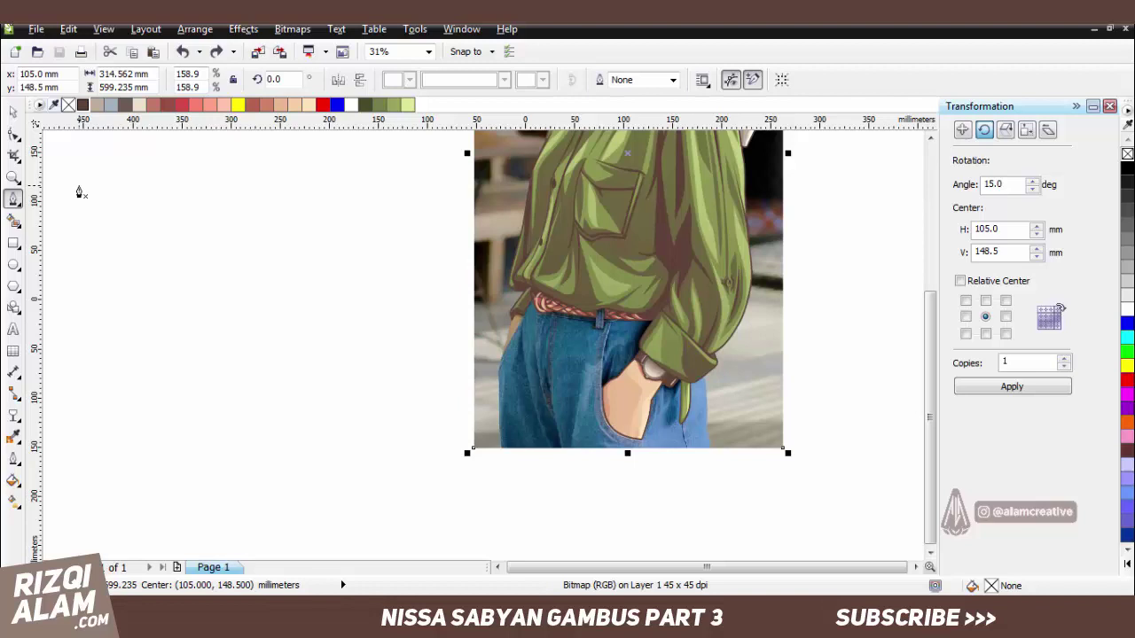
key(Escape)
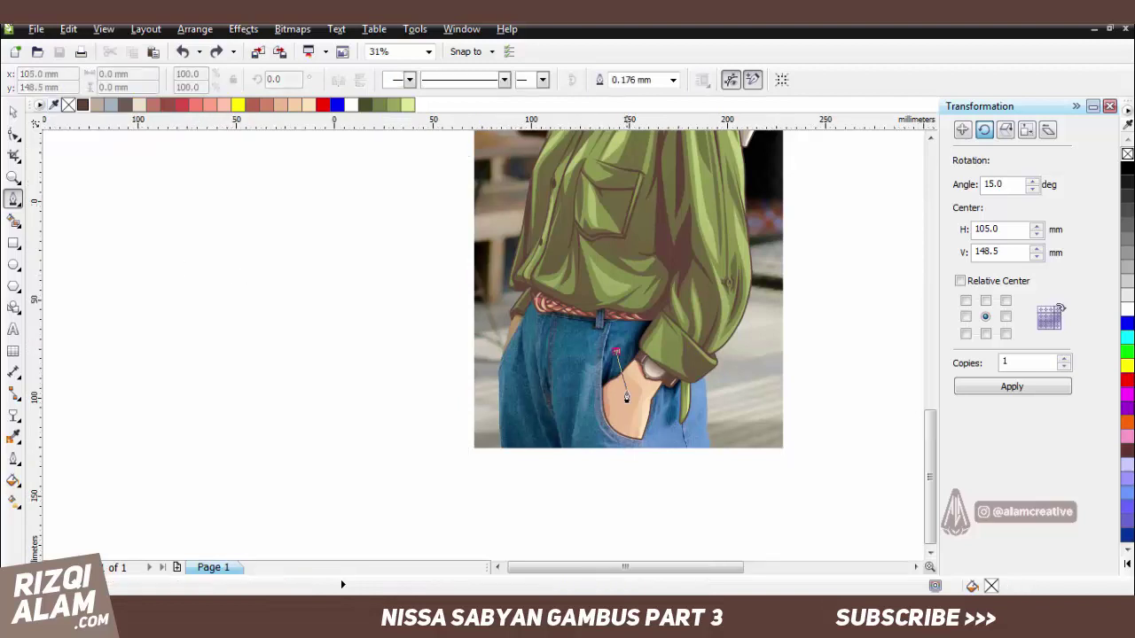
scroll(715, 394, up, 1)
scroll(246, 236, up, 1)
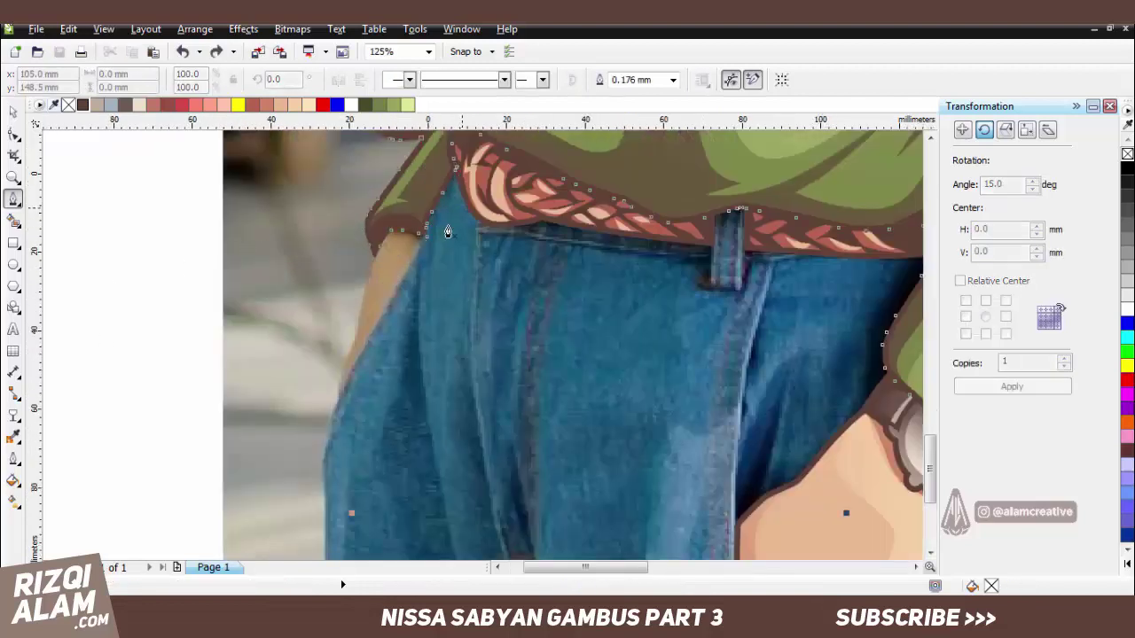
scroll(448, 231, up, 1)
click(472, 158)
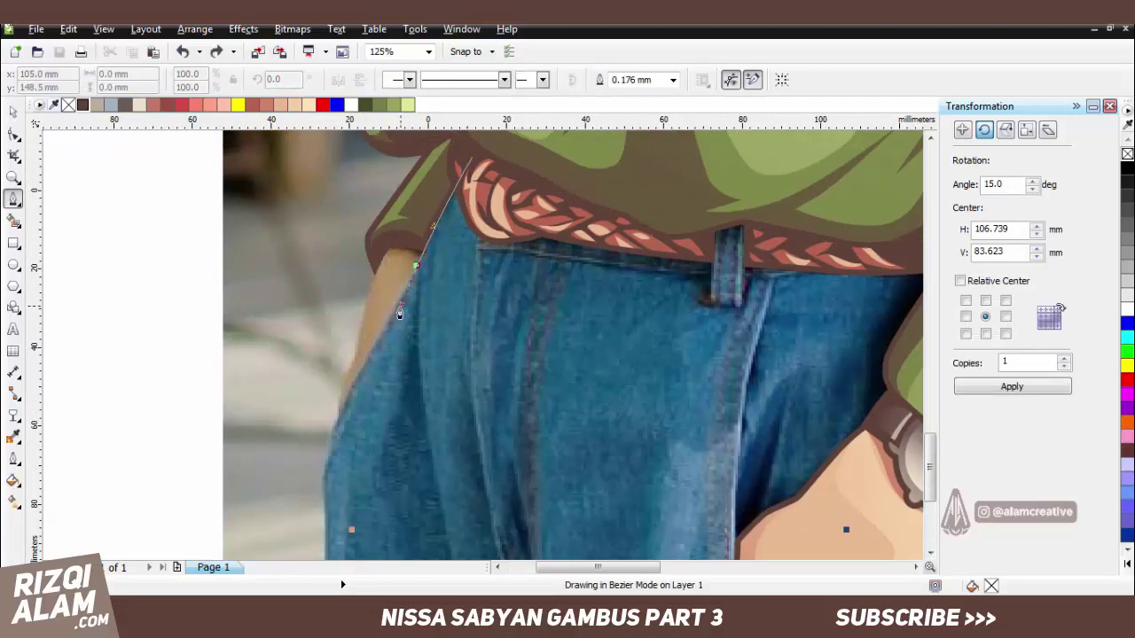
scroll(400, 313, down, 3)
scroll(321, 362, down, 3)
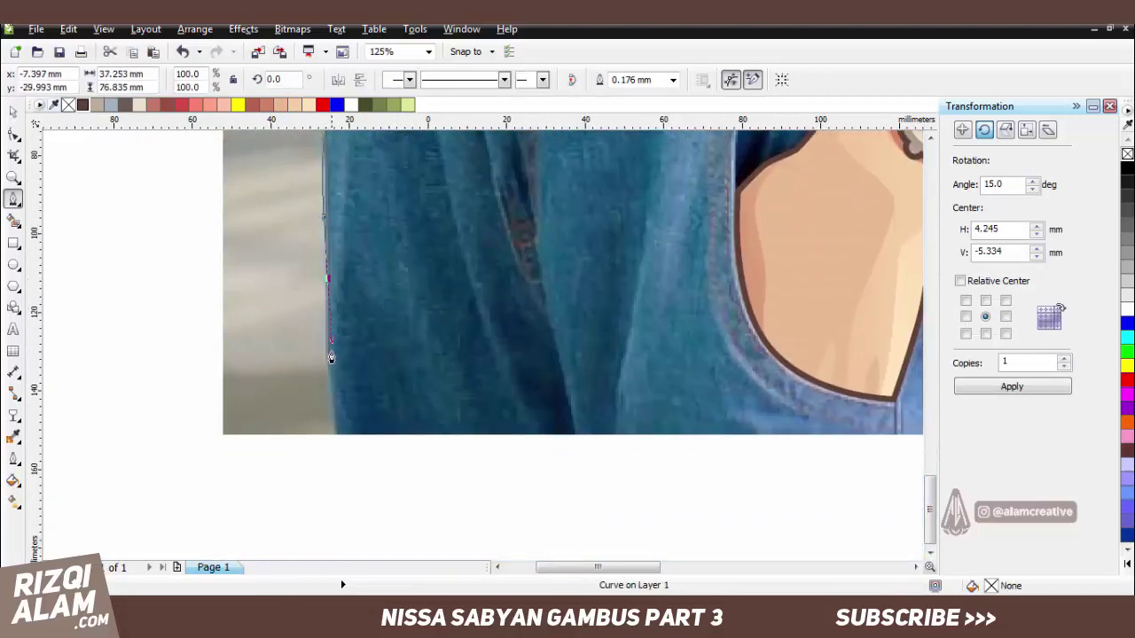
click(335, 435)
scroll(398, 418, down, 1)
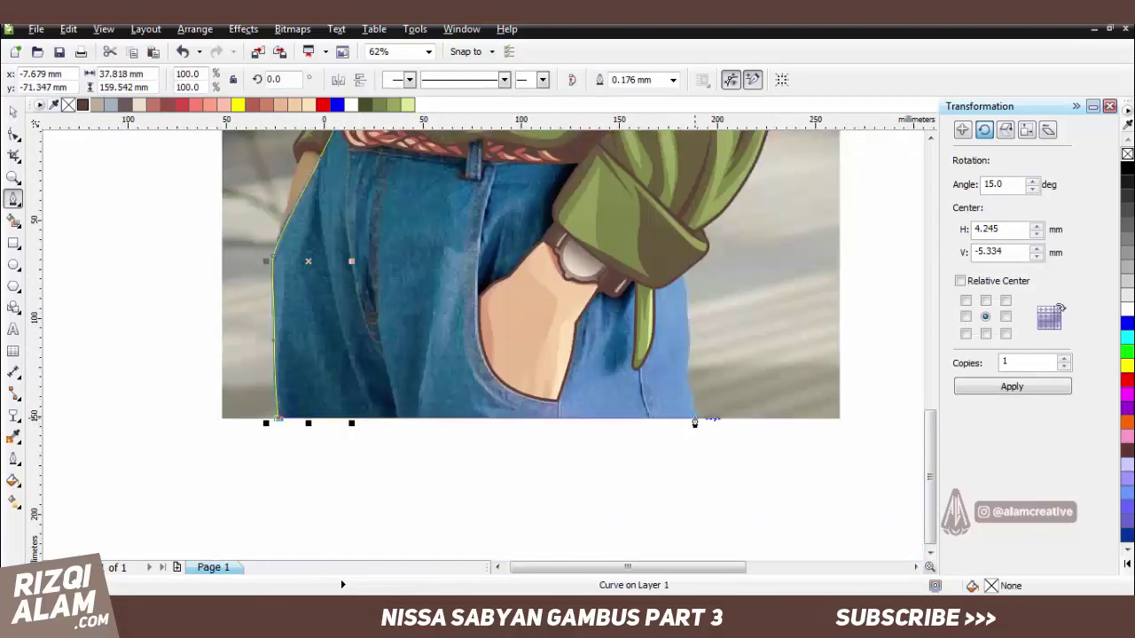
click(695, 423)
Continue the jeans outline up the near leg and over the shirt, closing it as a shape about 215 by 175 mm.
scroll(690, 415, up, 1)
scroll(682, 364, up, 2)
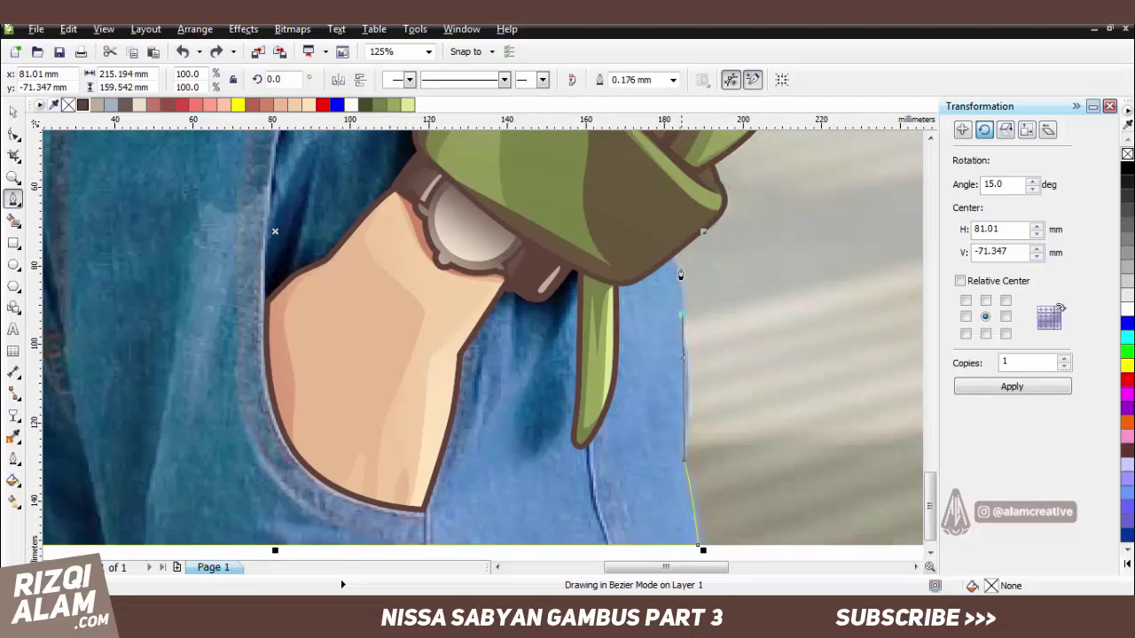
scroll(666, 230, down, 1)
scroll(497, 266, up, 2)
drag(495, 257, 453, 216)
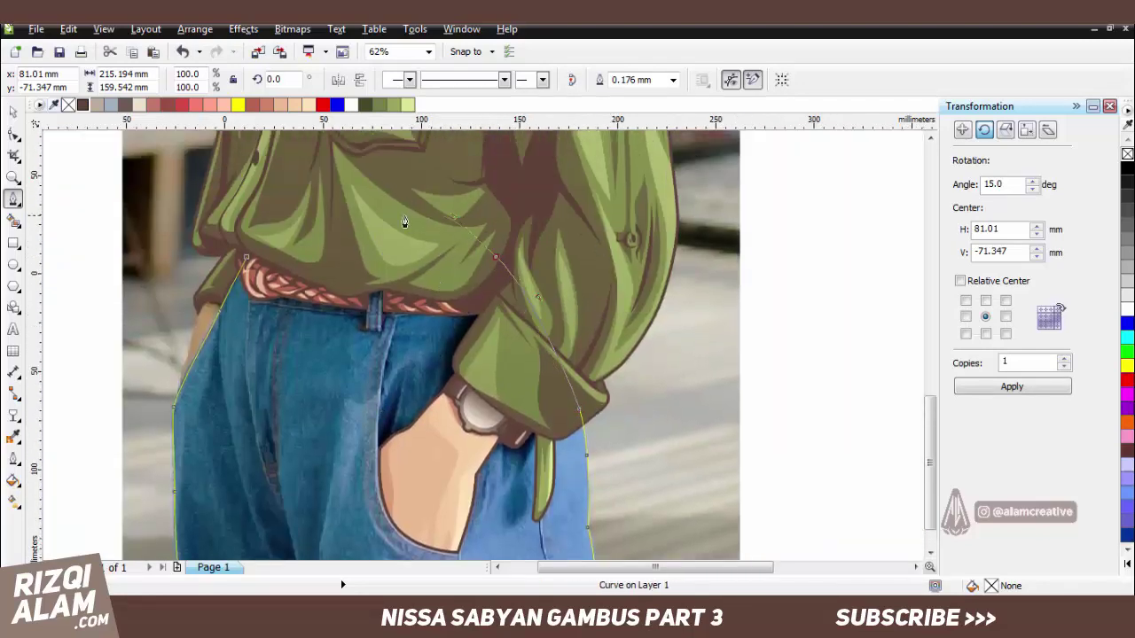
click(246, 259)
key(space)
Add a one-step outside contour with a 1.525 mm offset to the jeans shape and break the contour group apart.
click(14, 415)
click(53, 430)
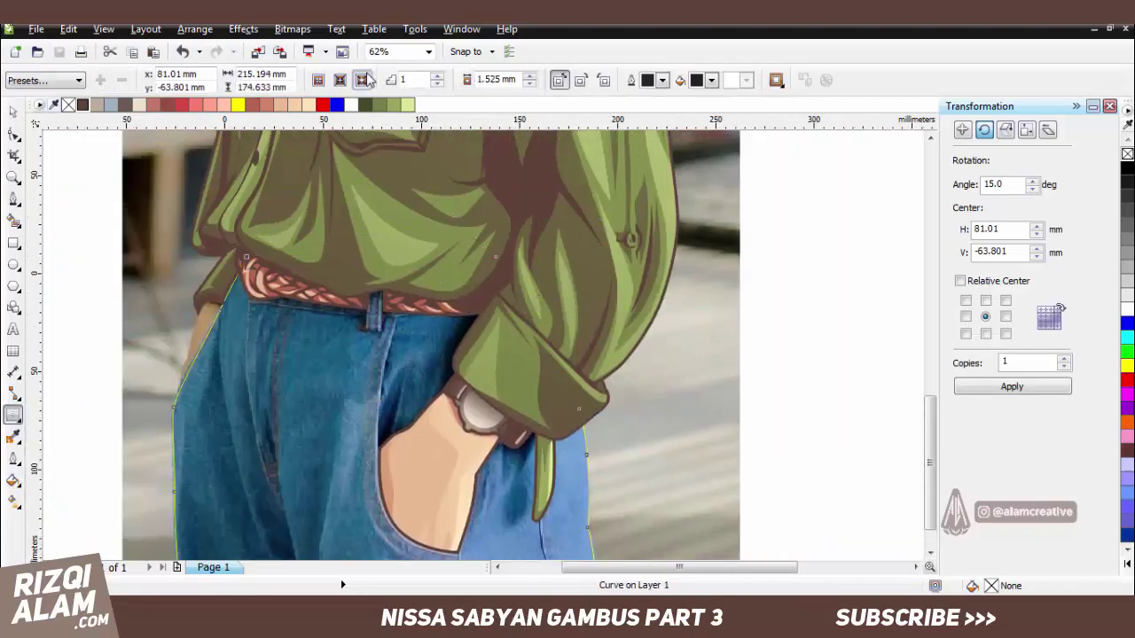
click(361, 80)
click(622, 351)
text(1)
key(Return)
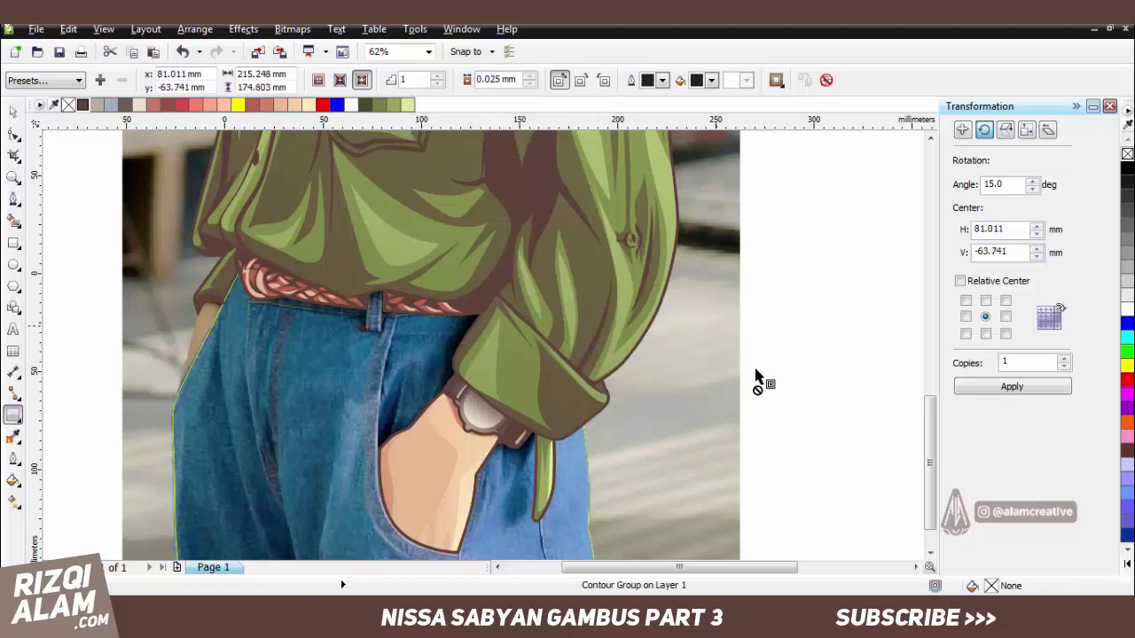
click(530, 81)
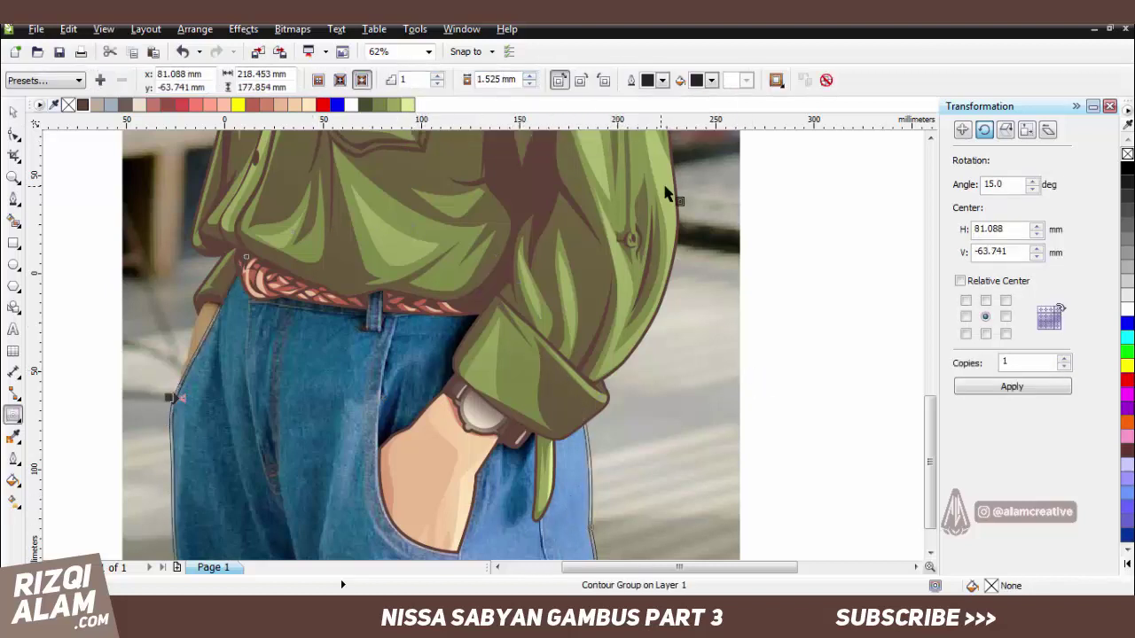
key(ctrl+k)
Trace the belt loop's inner edge down one side, across its lower end and back up the other side.
scroll(142, 377, down, 2)
click(14, 198)
scroll(386, 266, left, 2)
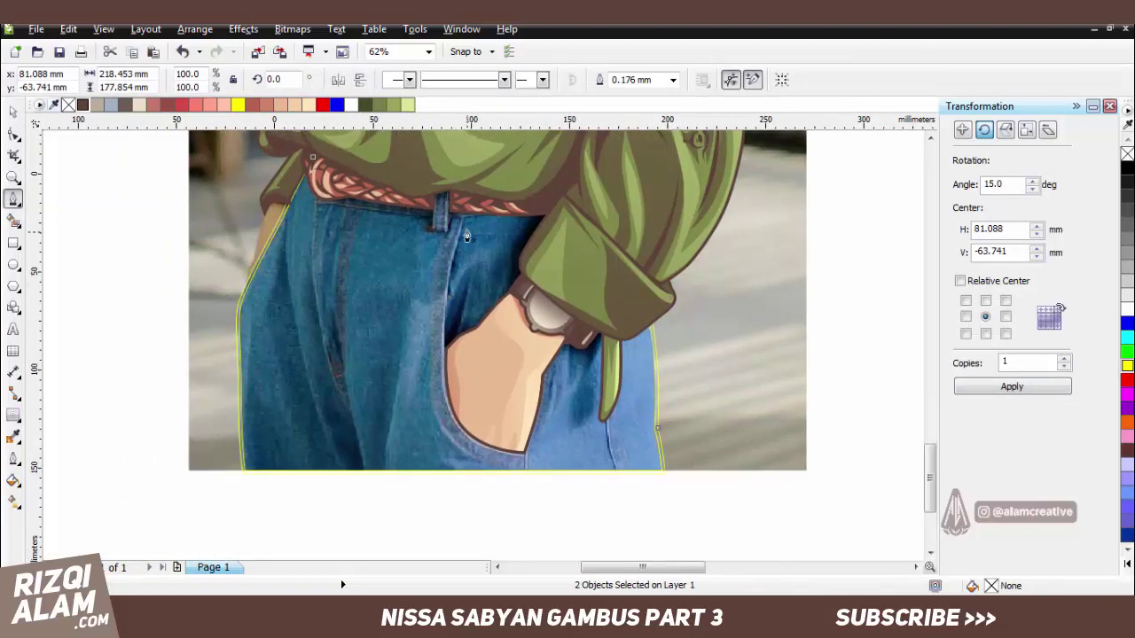
scroll(386, 204, up, 4)
click(311, 156)
drag(305, 294, 345, 315)
click(354, 309)
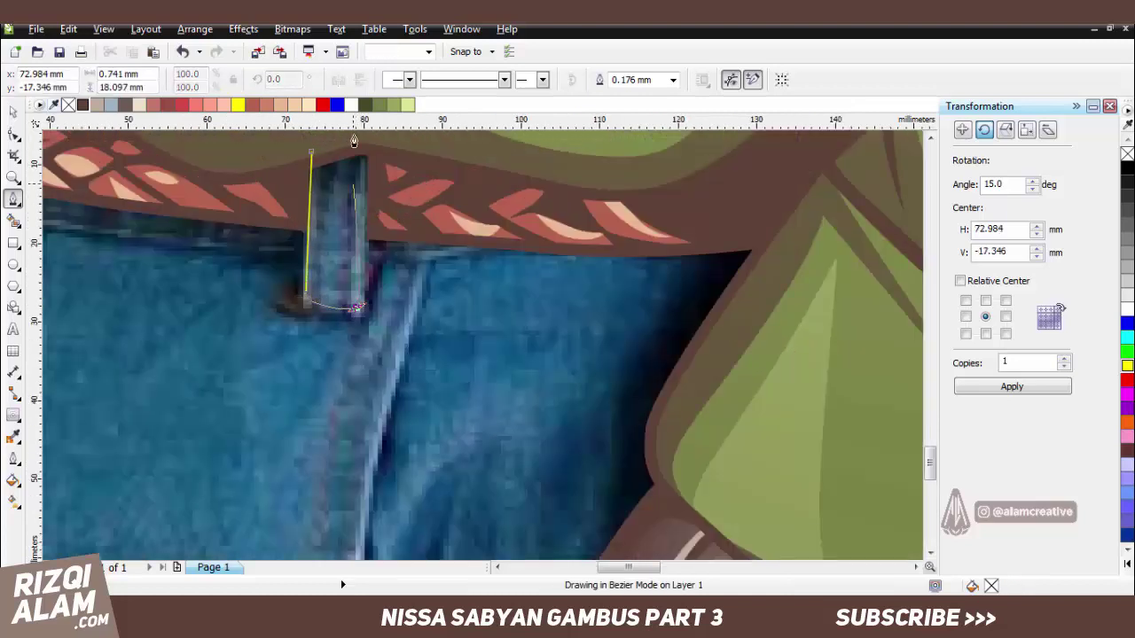
click(370, 140)
Add a pointed wedge inside the belt loop and wrap the path around its outer edge to close the border shape.
click(348, 255)
click(344, 133)
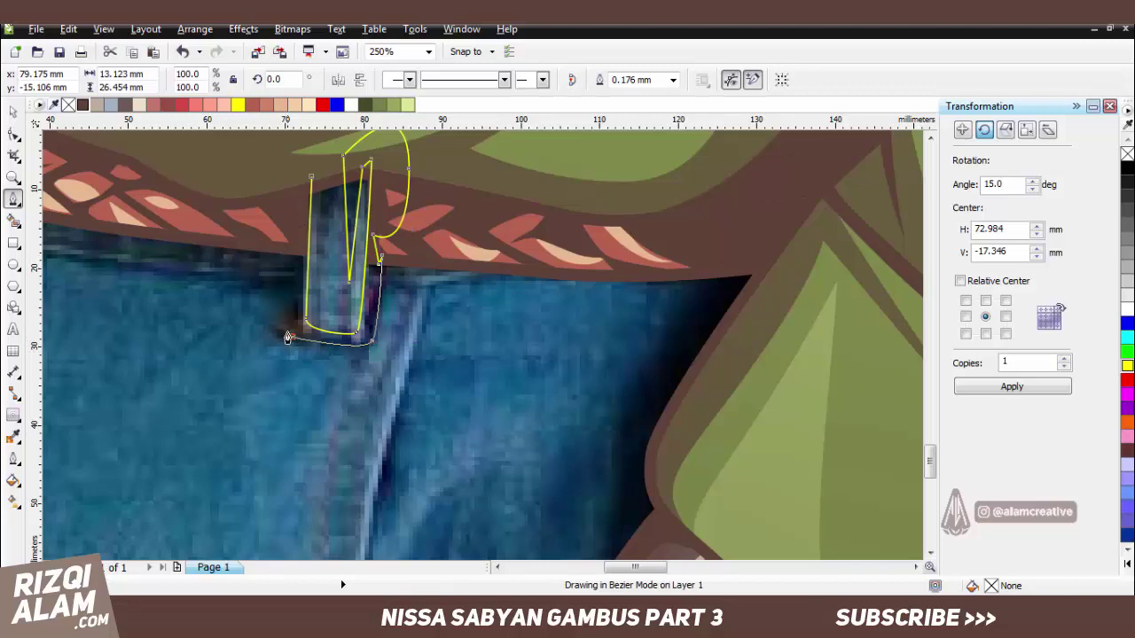
click(303, 170)
scroll(414, 253, down, 2)
key(Escape)
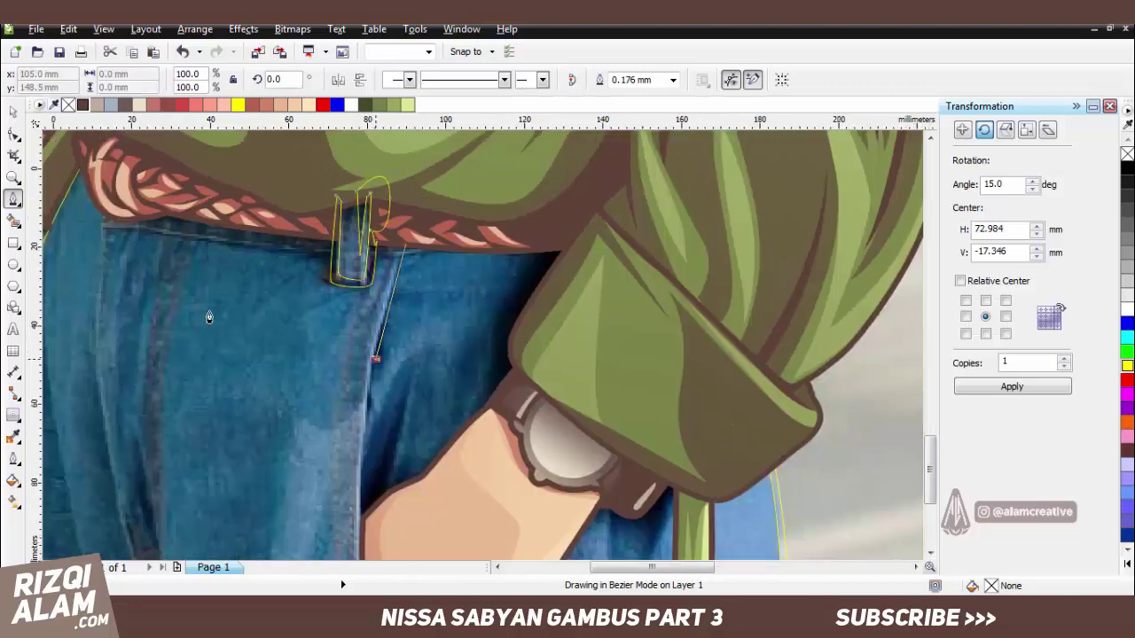
Trace one edge of the long front crease from the belt's buckle end down the jeans to the photo's lower edge.
click(102, 209)
scroll(99, 293, down, 3)
click(96, 238)
click(109, 329)
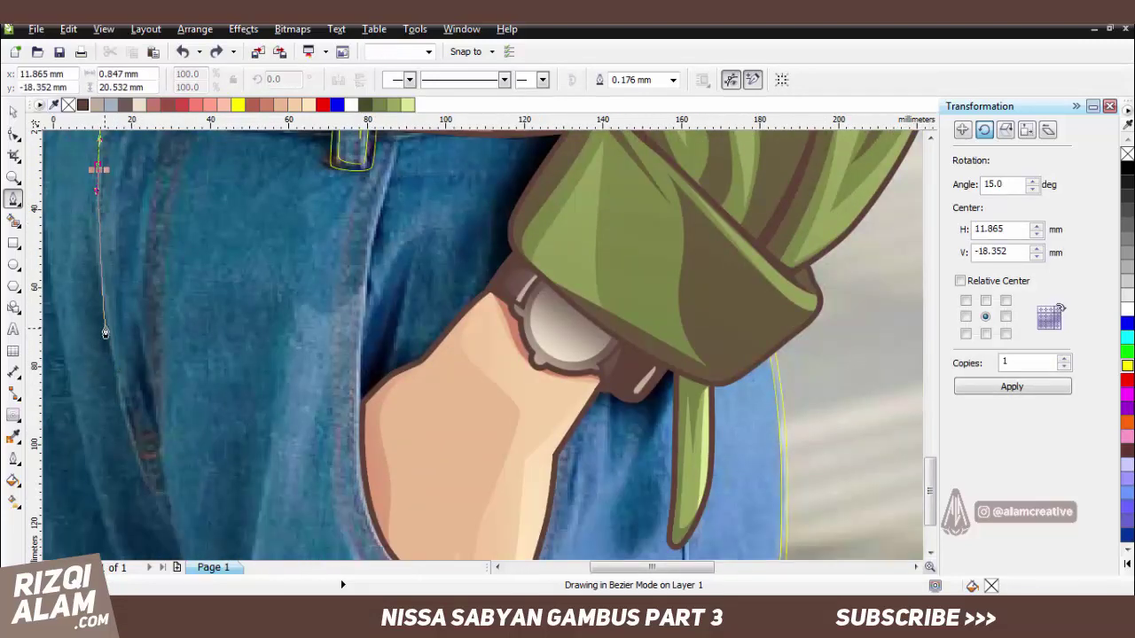
click(124, 424)
scroll(142, 390, down, 4)
click(172, 366)
scroll(192, 392, down, 2)
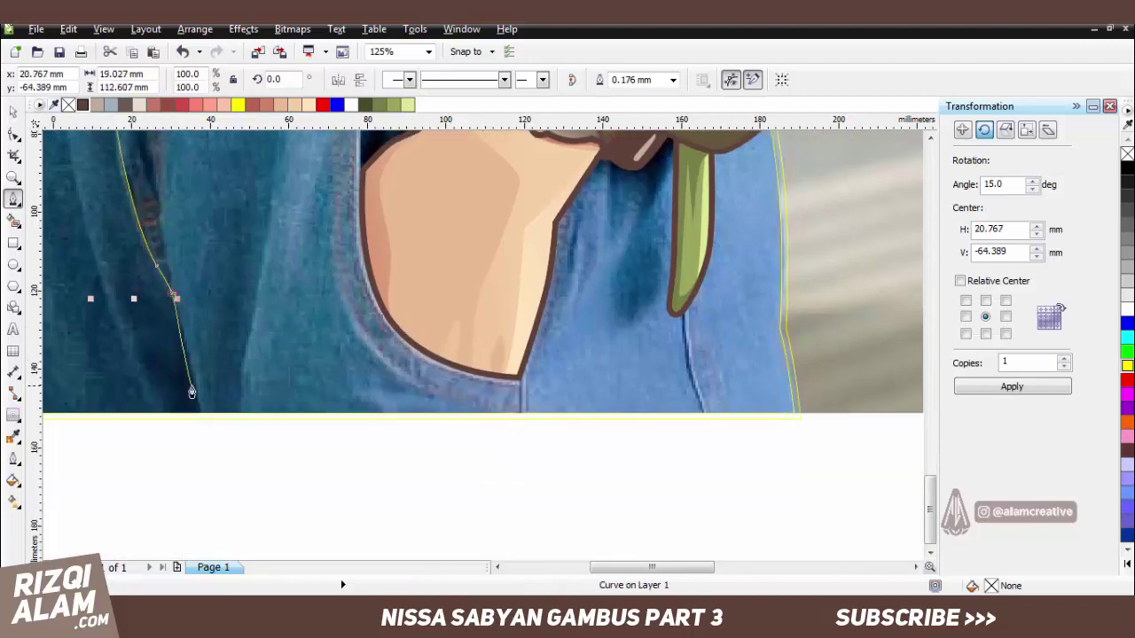
click(198, 420)
Trace the crease's second edge back up to the belt, closing a thin tapered shape about 28.5 by 156 mm.
scroll(197, 421, left, 2)
click(263, 293)
scroll(230, 304, up, 2)
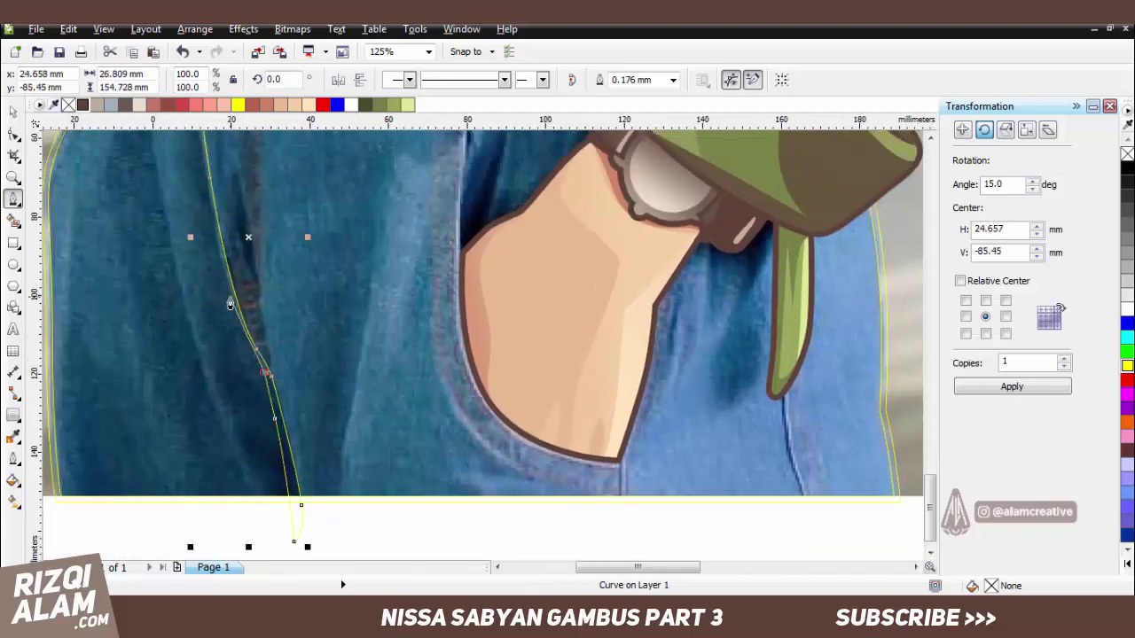
scroll(210, 245, up, 7)
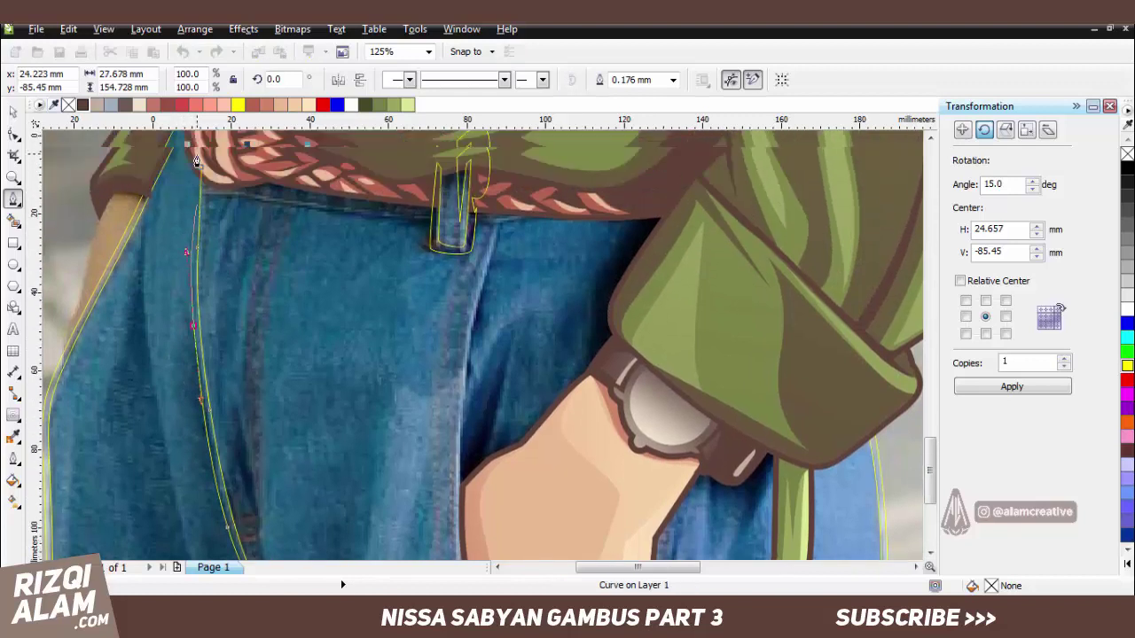
click(197, 161)
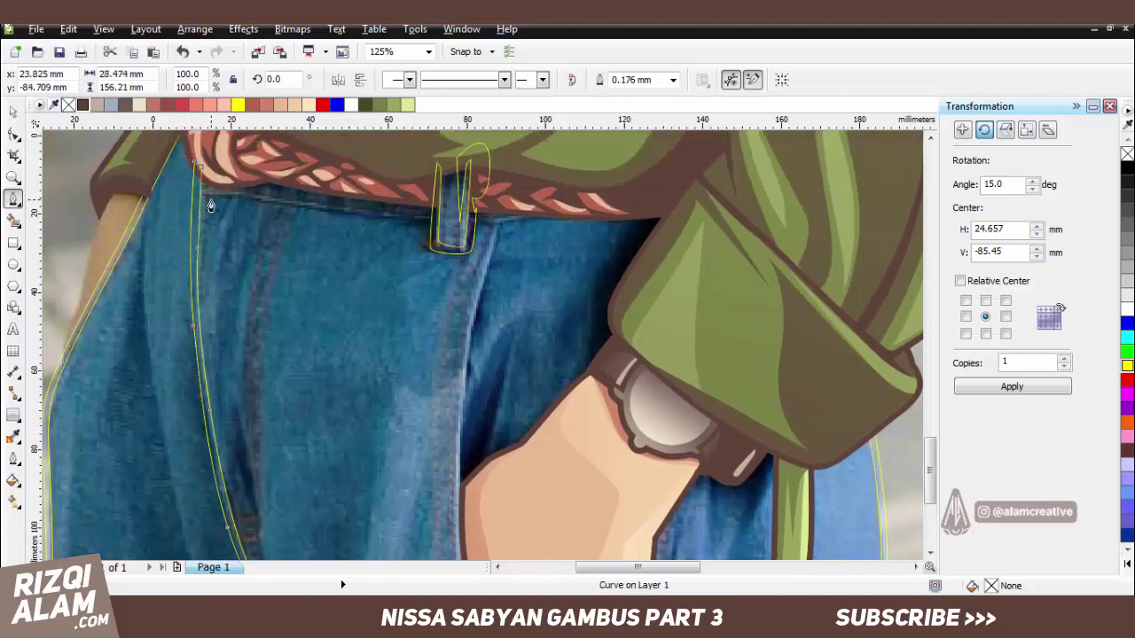
Draw a waistband line about 104 mm wide below the belt and set its outline width to 1.0 mm.
click(470, 223)
click(194, 191)
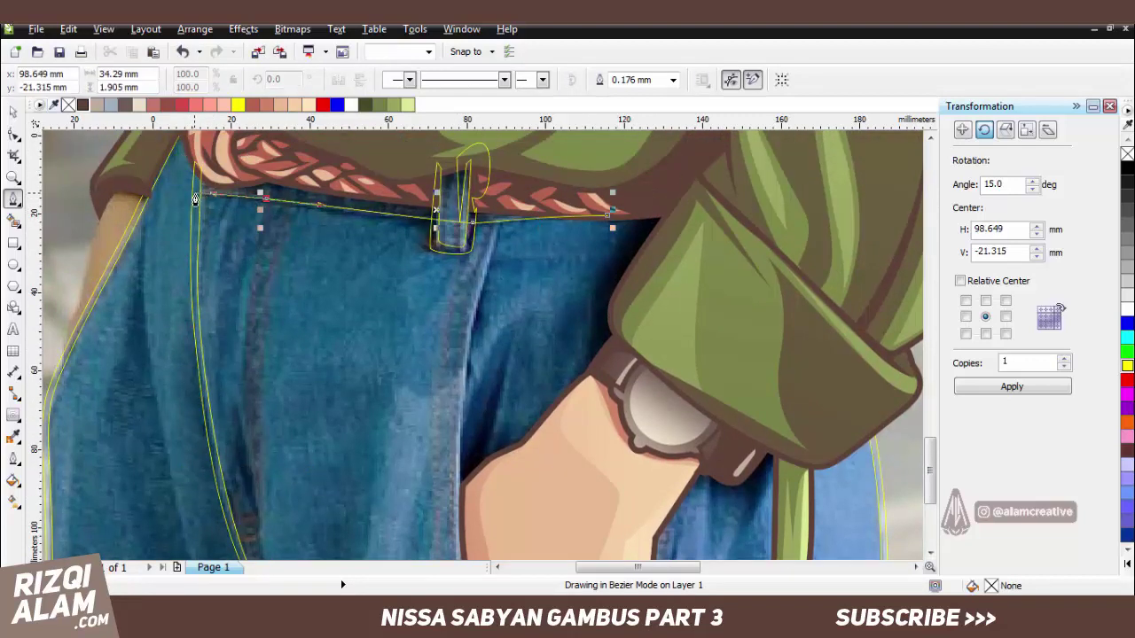
click(673, 80)
click(635, 172)
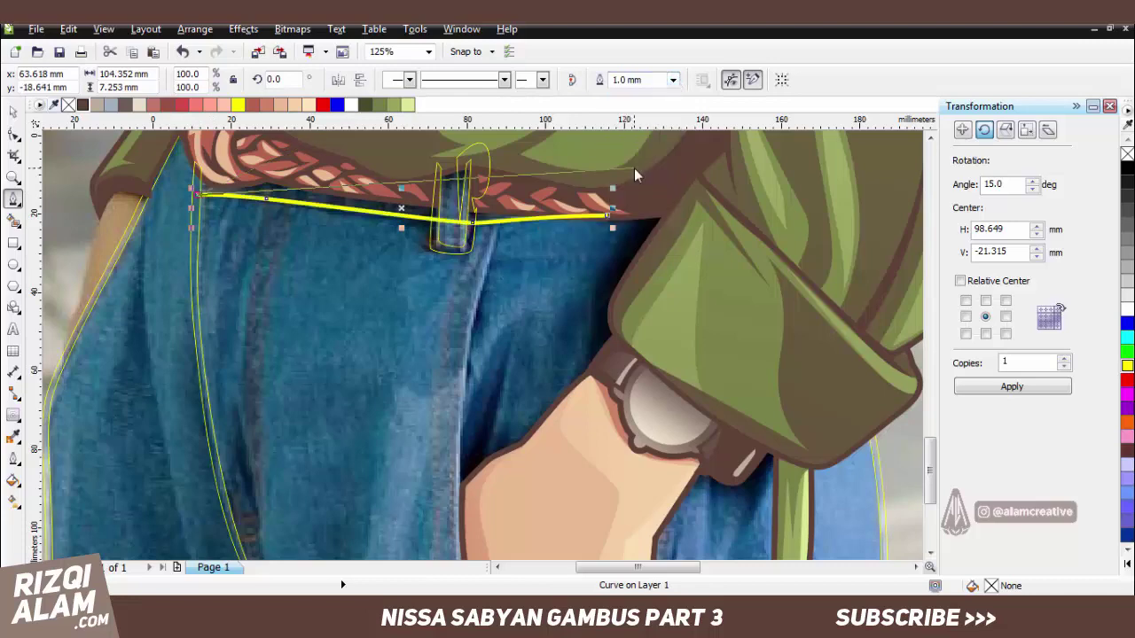
Convert the waistband line to a filled object and use a four-sided shape over the belt loop to cut away the crossing part.
scroll(507, 220, up, 2)
click(364, 167)
click(363, 263)
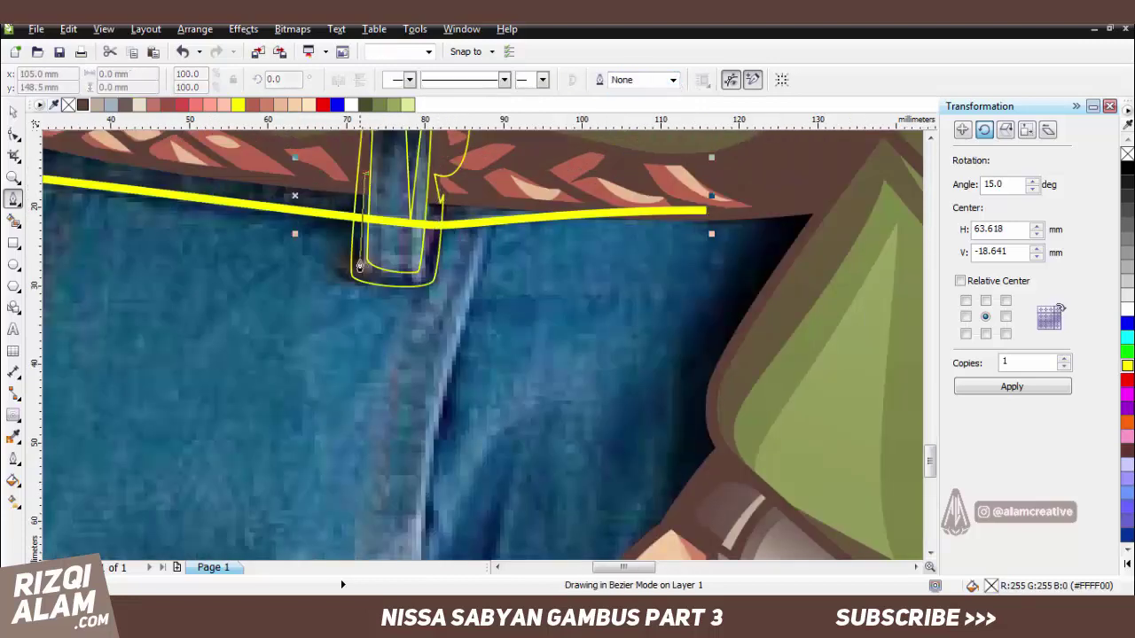
click(434, 199)
shift+click(621, 211)
click(497, 79)
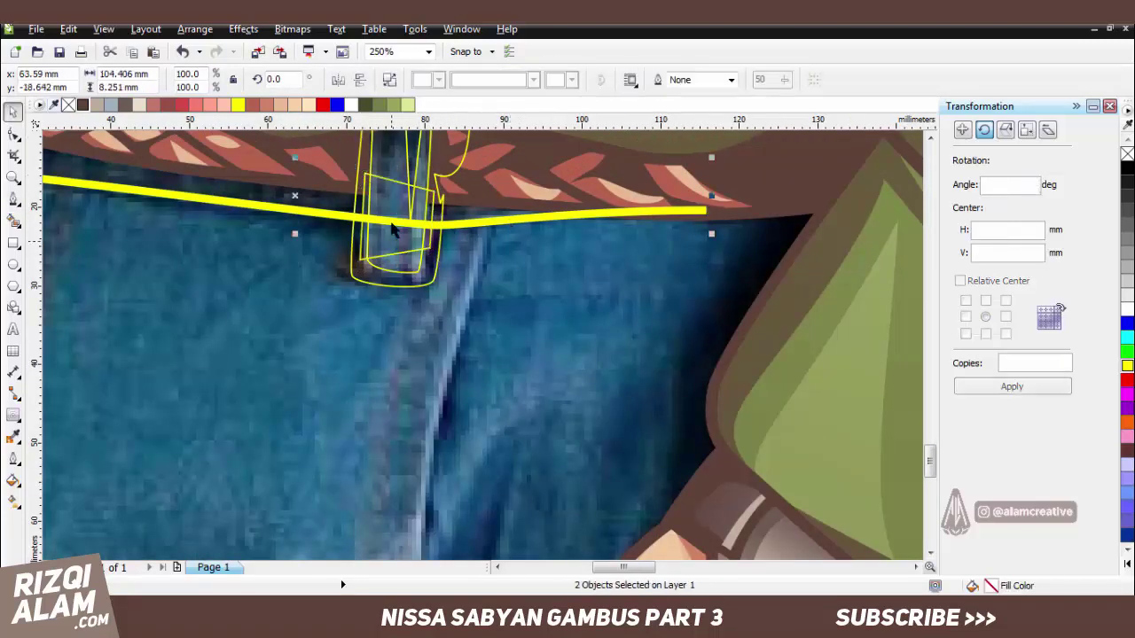
click(486, 232)
click(486, 232)
scroll(486, 232, down, 1)
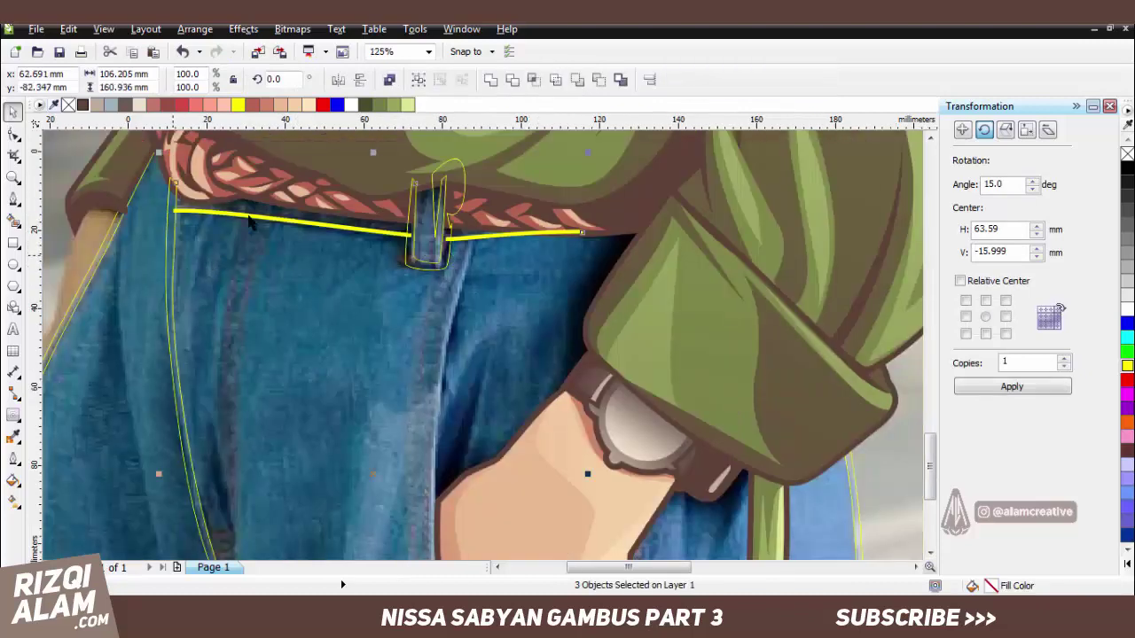
click(13, 197)
scroll(443, 257, down, 1)
click(442, 271)
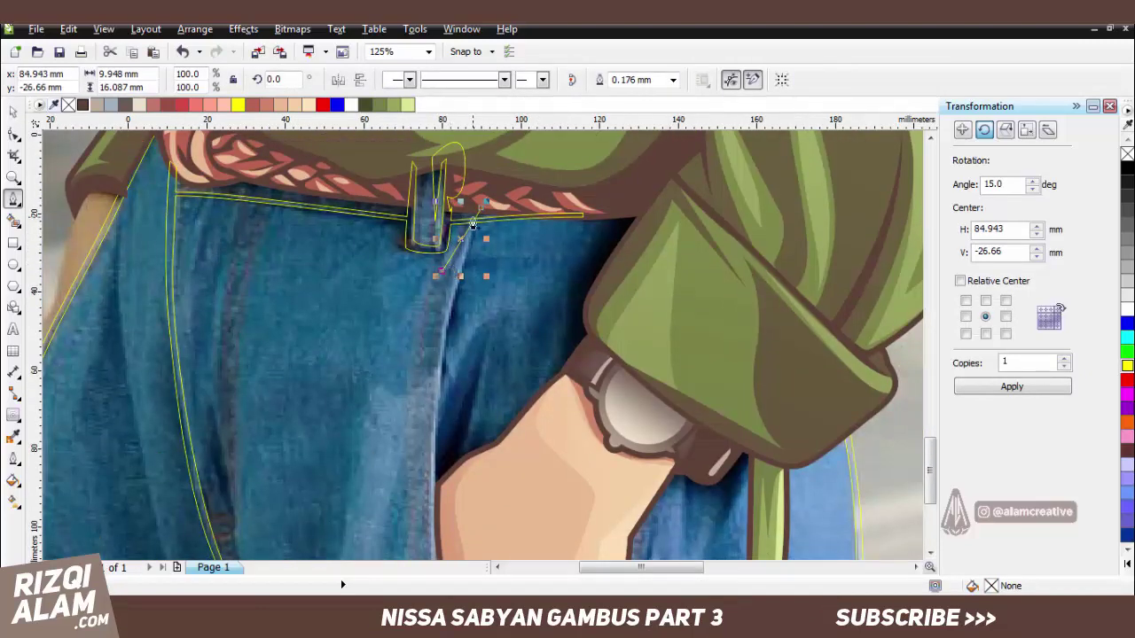
scroll(472, 224, up, 1)
key(ctrl+z)
Trace the pocket outline from the belt's end down the sleeve and hand edge, adding a pointed crease, and back up to the waistband.
click(671, 221)
scroll(671, 221, down, 1)
drag(630, 296, 623, 323)
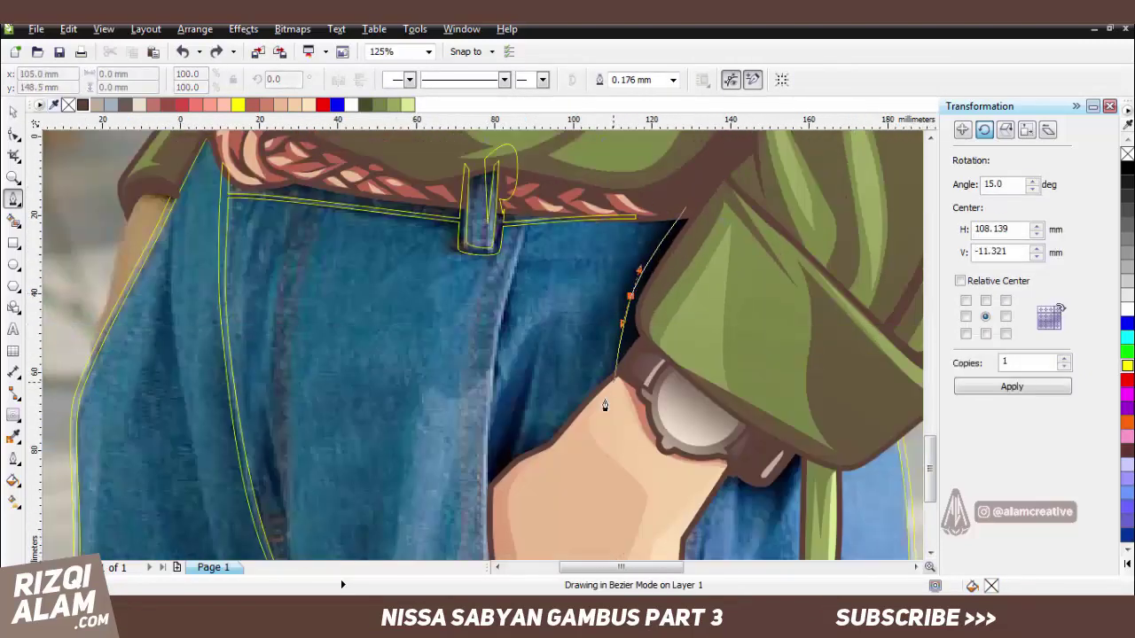
drag(608, 387, 533, 463)
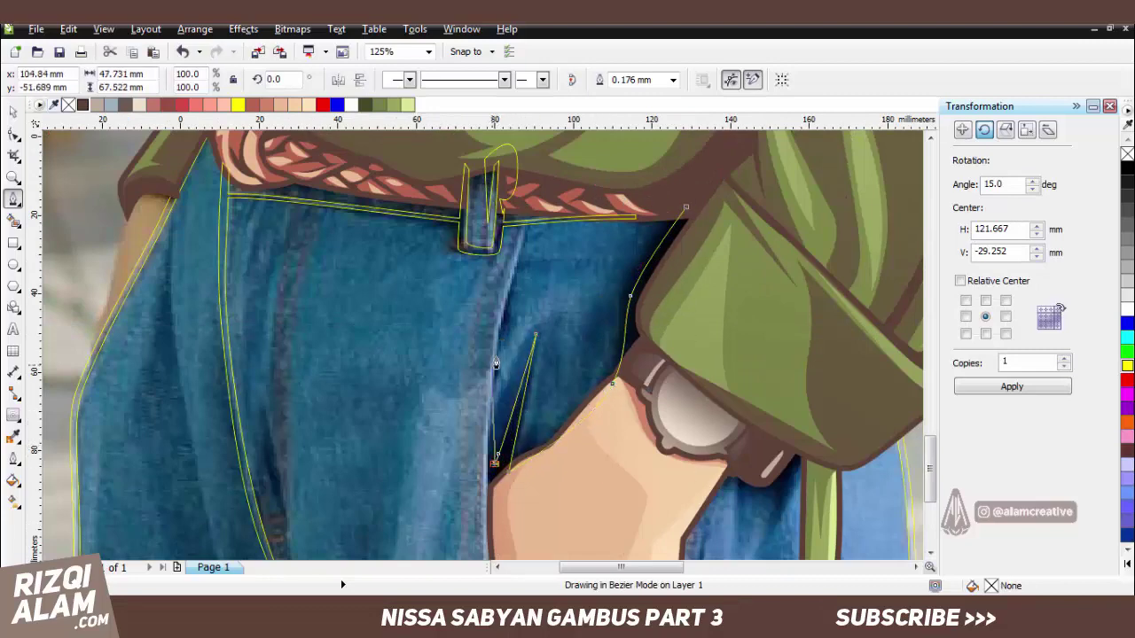
double_click(528, 224)
scroll(527, 226, up, 2)
scroll(527, 225, down, 2)
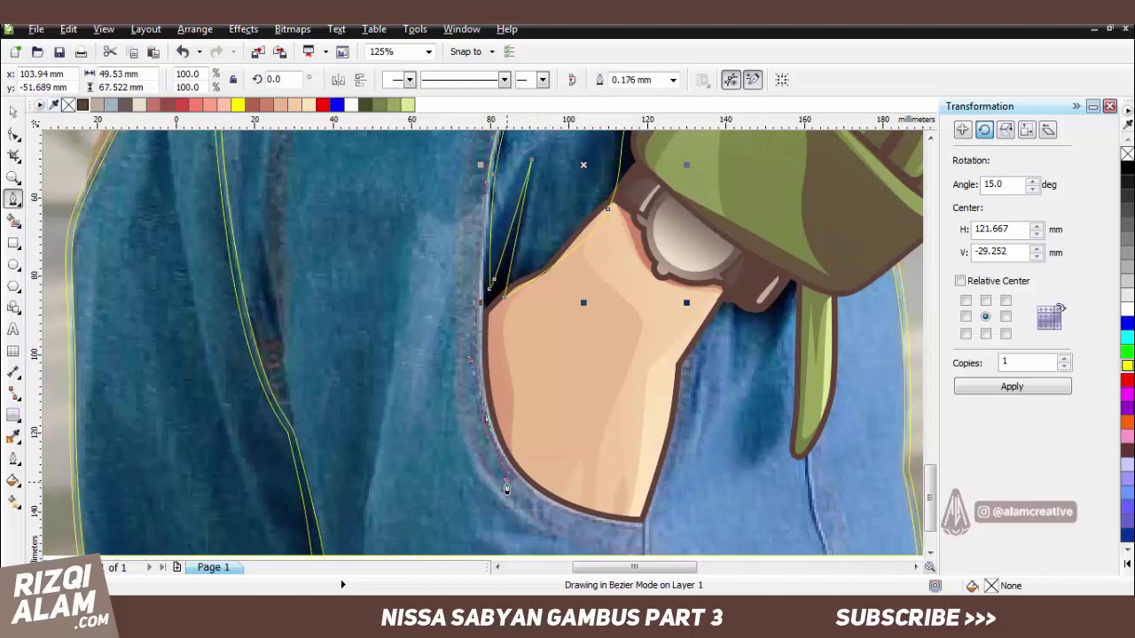
Extend the outline along the pocket opening's curve beneath the hand and add a short seam past the photo's lower edge.
click(641, 517)
scroll(577, 375, down, 1)
scroll(612, 328, down, 2)
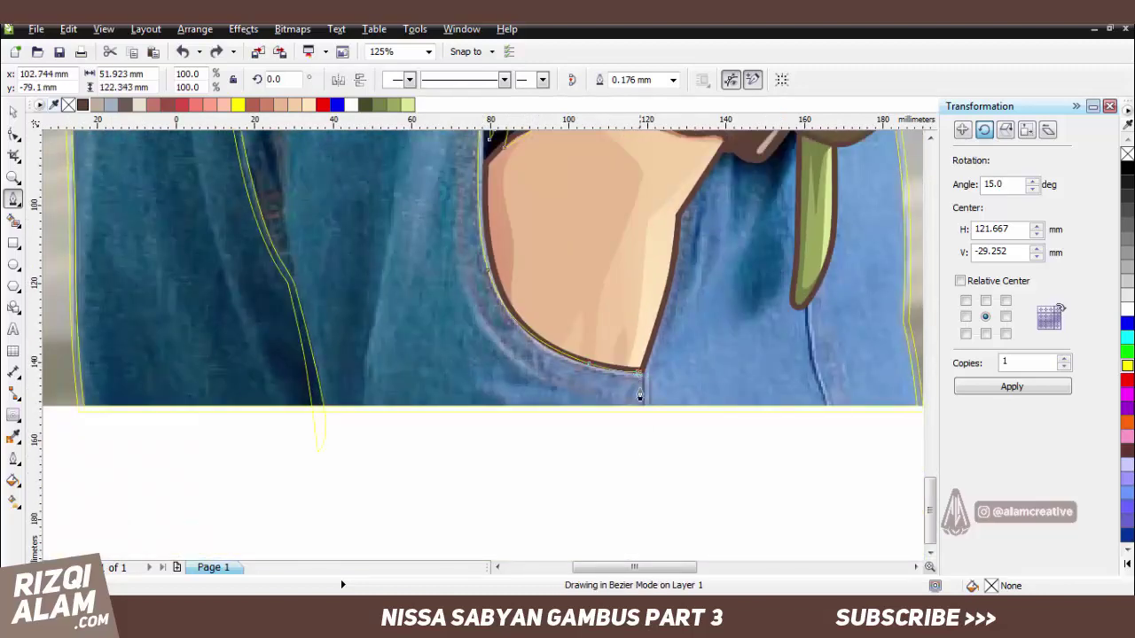
scroll(648, 434, up, 1)
Add pointed creases below the watch and the seam under the green strap, closing the outline across the sleeve at about 92 by 141 mm.
drag(700, 190, 745, 159)
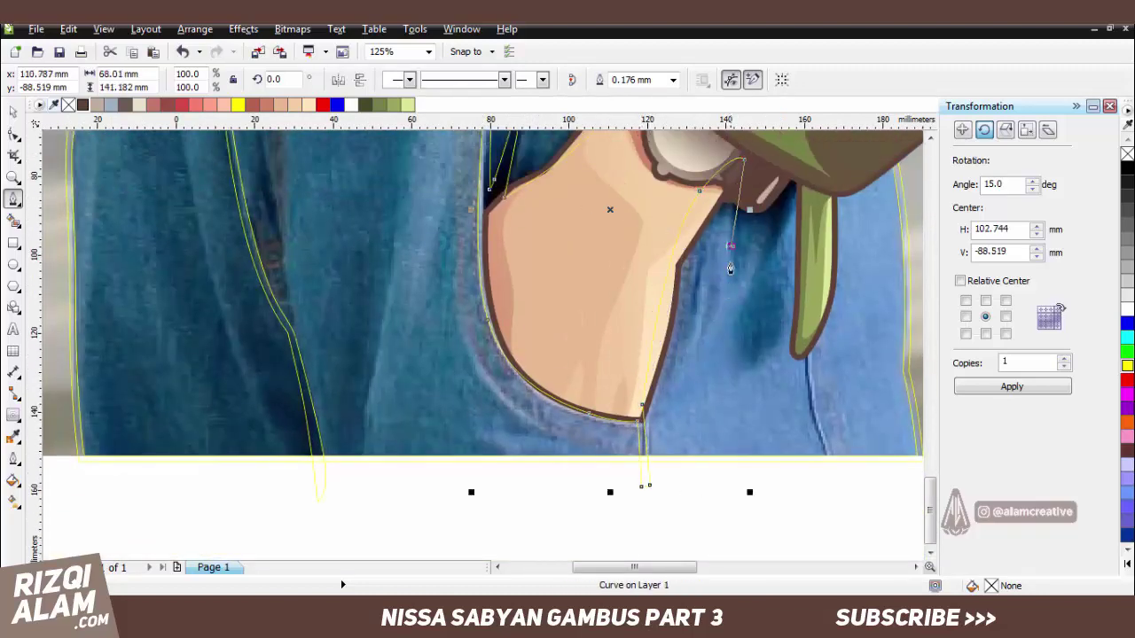
click(807, 165)
scroll(805, 204, down, 2)
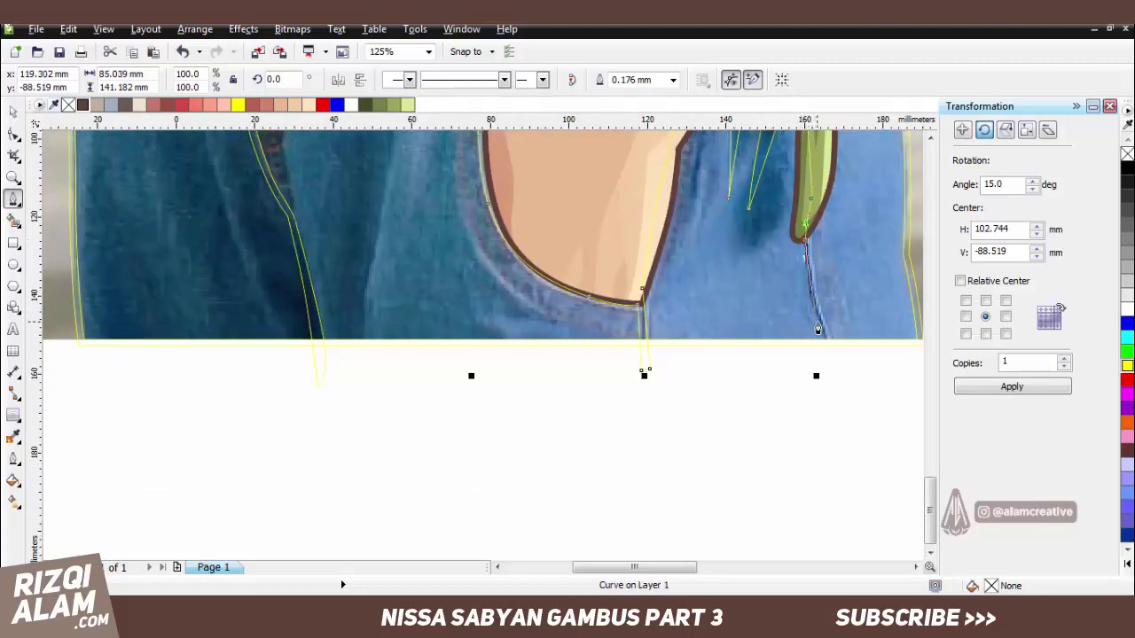
scroll(798, 293, up, 9)
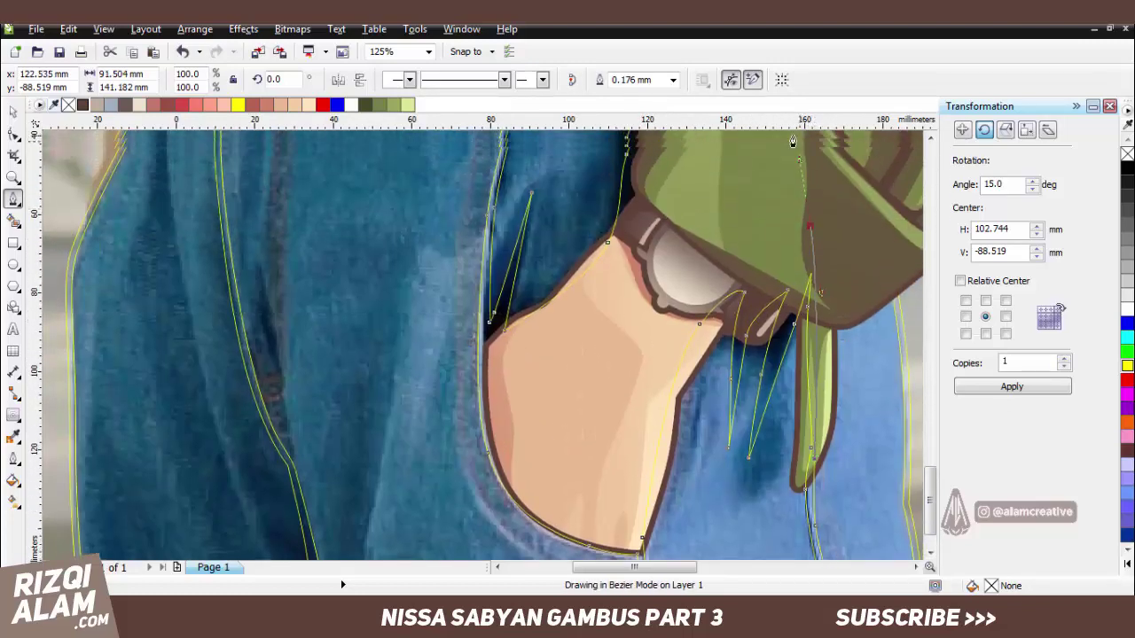
scroll(745, 192, down, 2)
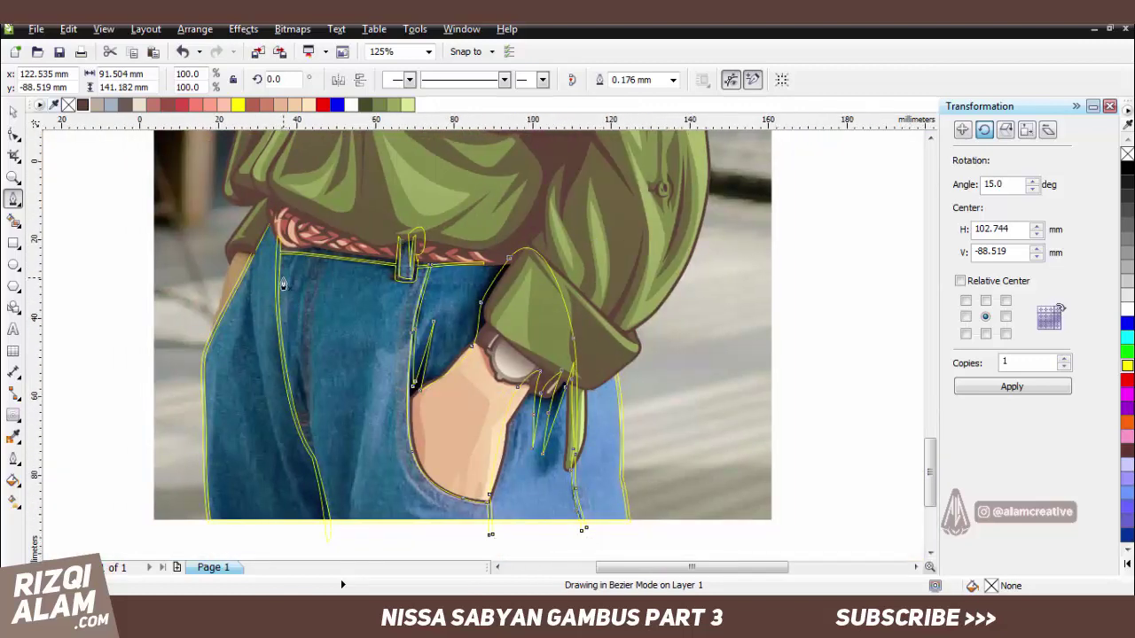
Join the pocket outline with the waistband, belt loop and long front crease outlines into a single curve.
scroll(270, 231, up, 2)
key(space)
shift+click(270, 229)
click(253, 229)
key(space)
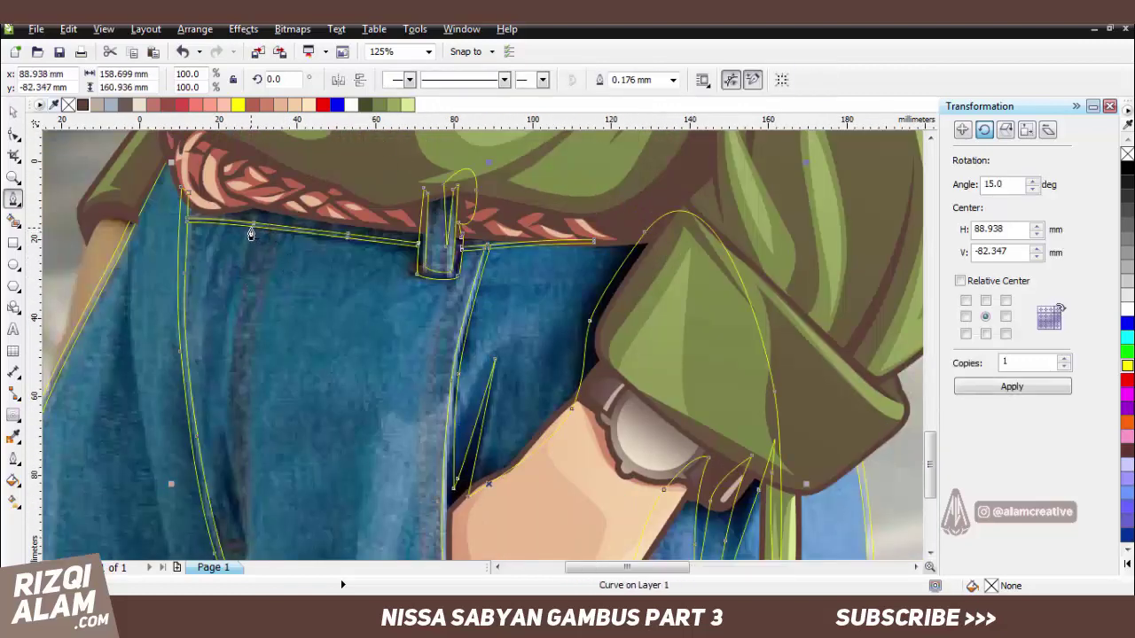
Trace a thin seam about 12 by 111 mm from the front crease up to the waistband and back, with a pointed side fold.
scroll(223, 431, down, 3)
click(263, 515)
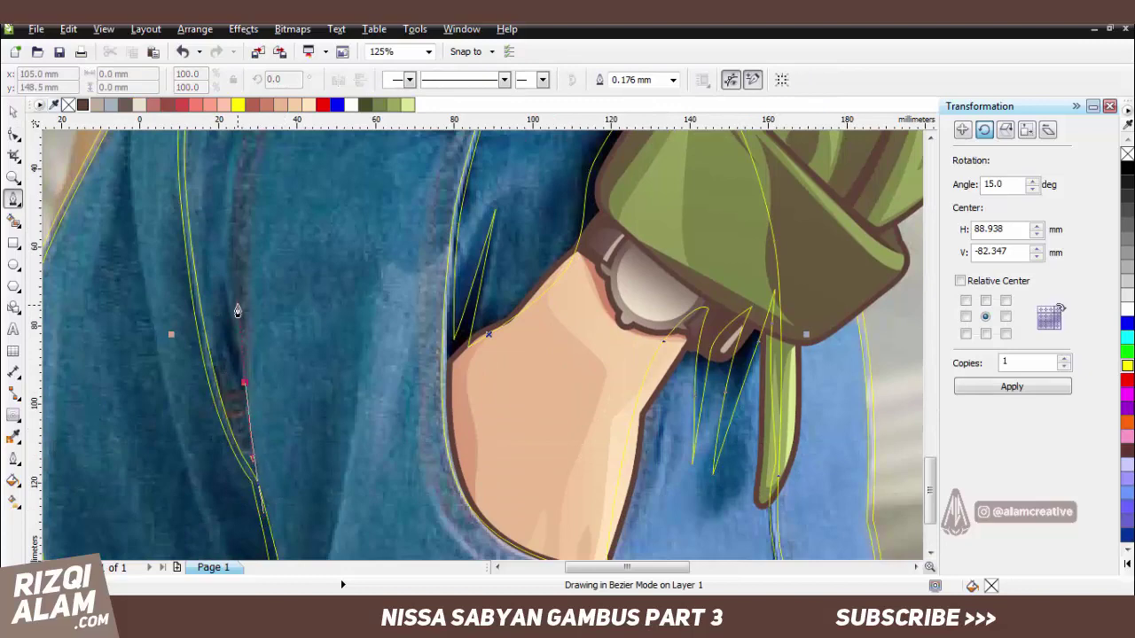
scroll(236, 310, up, 3)
click(262, 226)
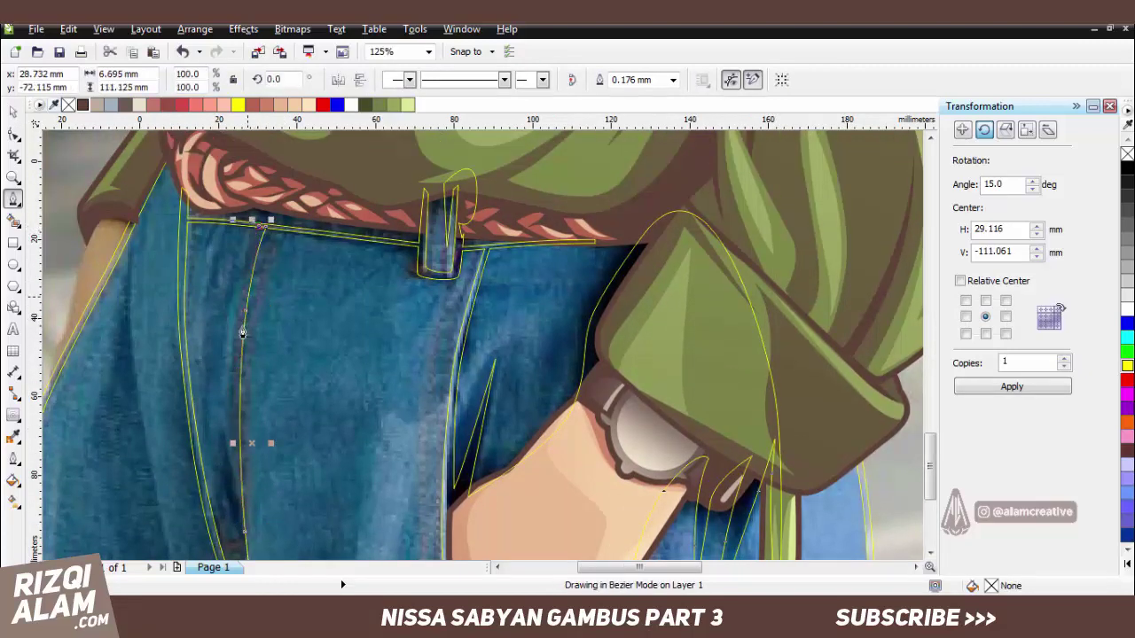
click(219, 426)
scroll(230, 412, down, 2)
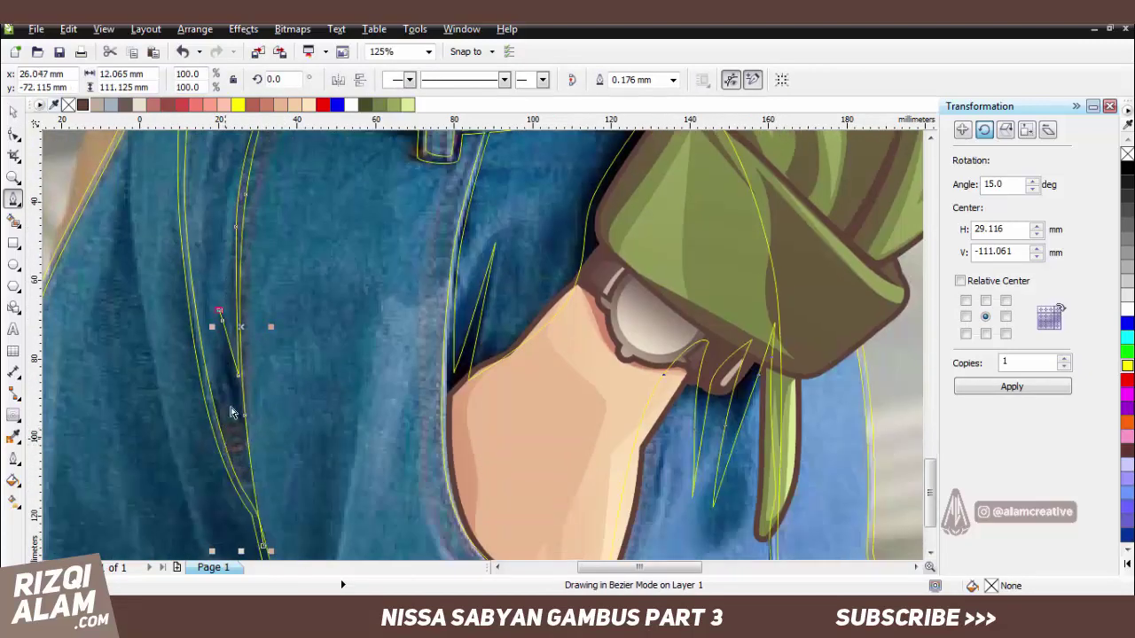
scroll(238, 432, down, 1)
click(253, 495)
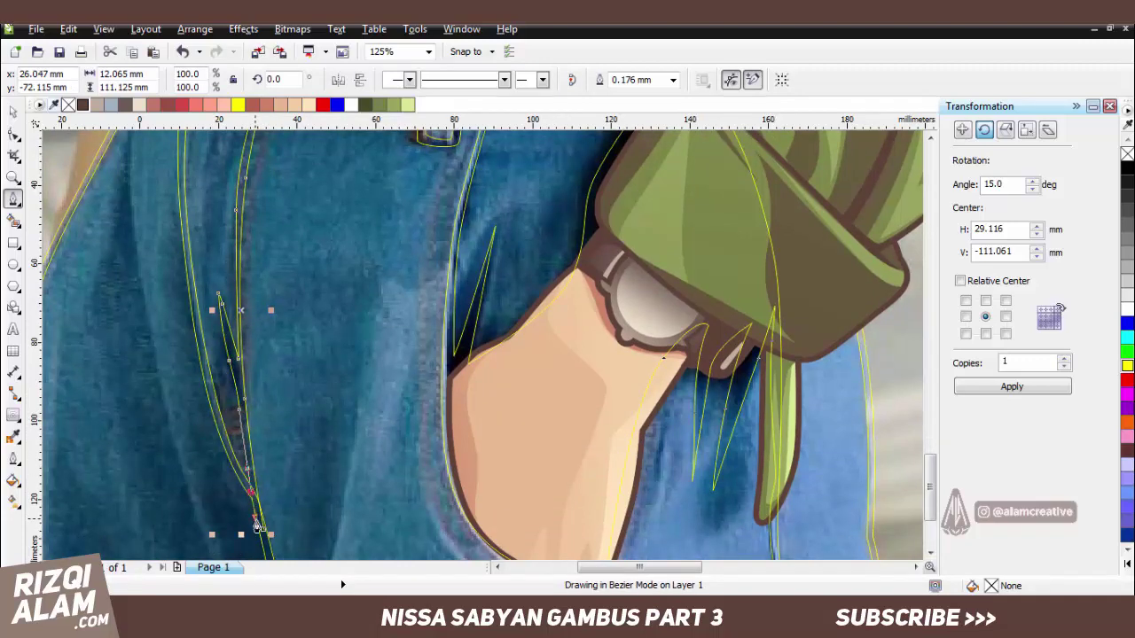
Trace a small tapered crease about 23 by 49 mm beside the long front crease at the photo's lower edge.
scroll(286, 422, down, 2)
scroll(302, 408, down, 1)
scroll(320, 391, up, 2)
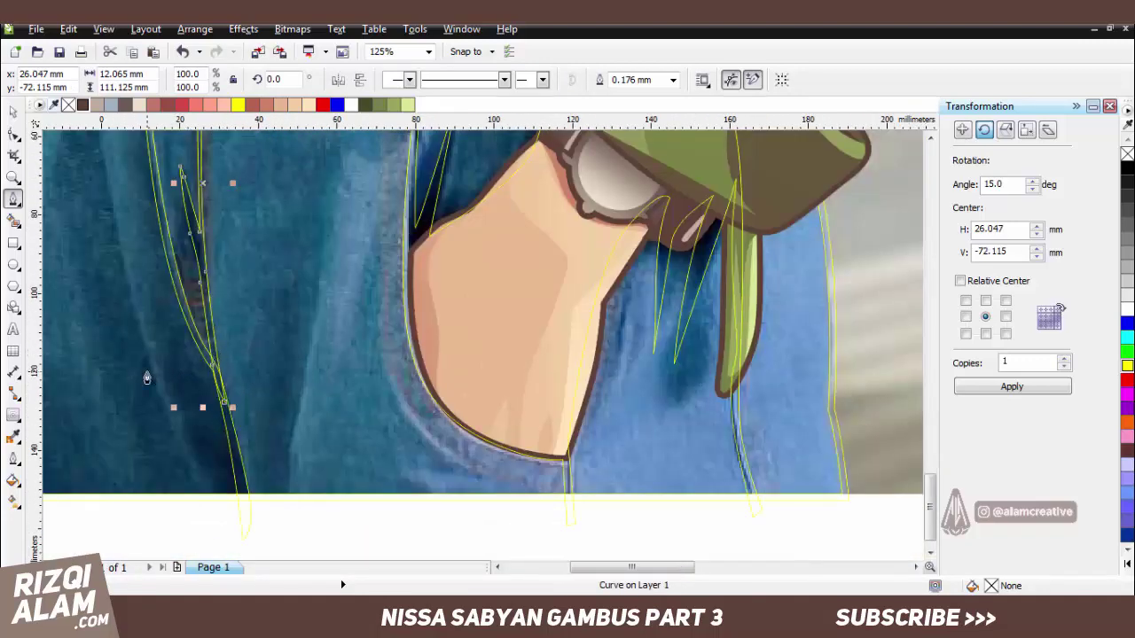
click(248, 515)
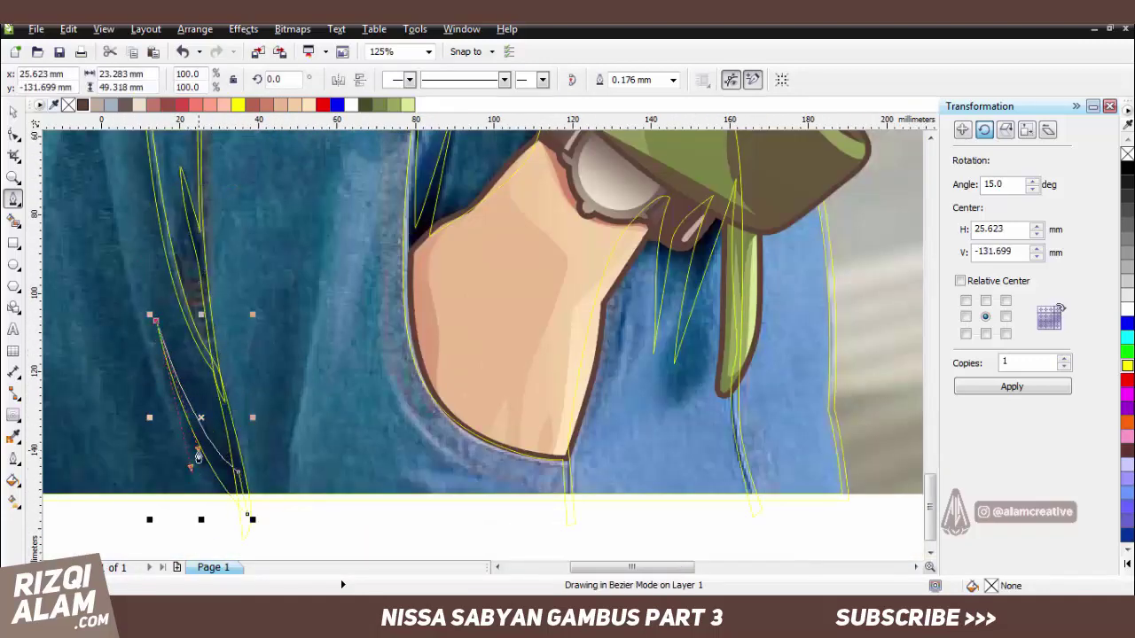
scroll(197, 456, down, 1)
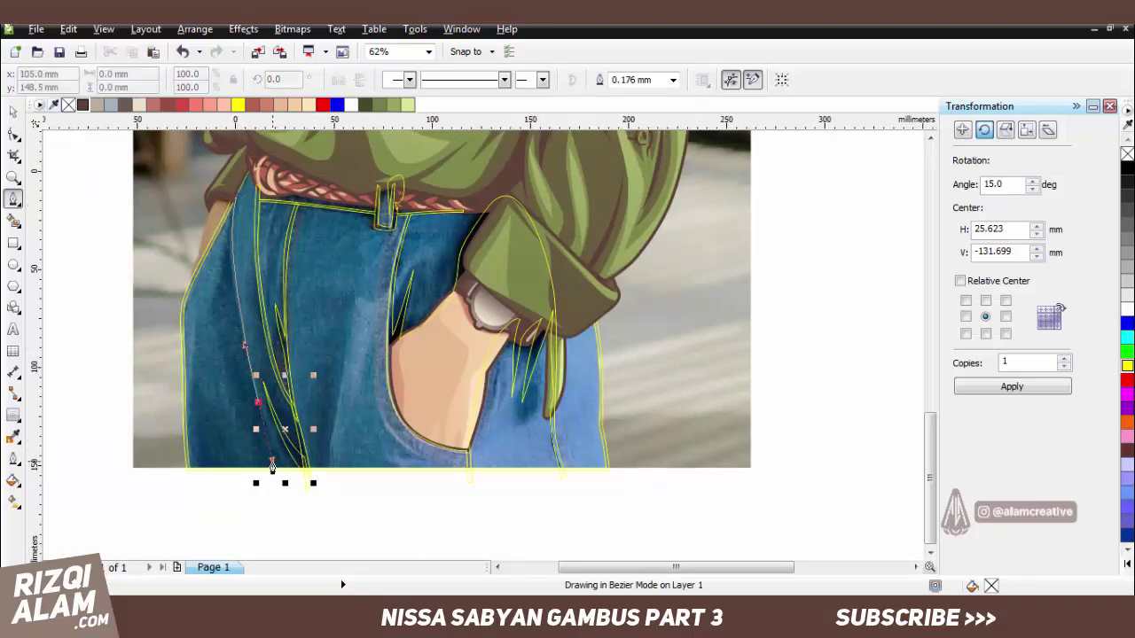
Trace a long thin crease about 23 by 131 mm from the sleeve hem beside the belt down the outer leg.
click(273, 467)
scroll(243, 238, up, 1)
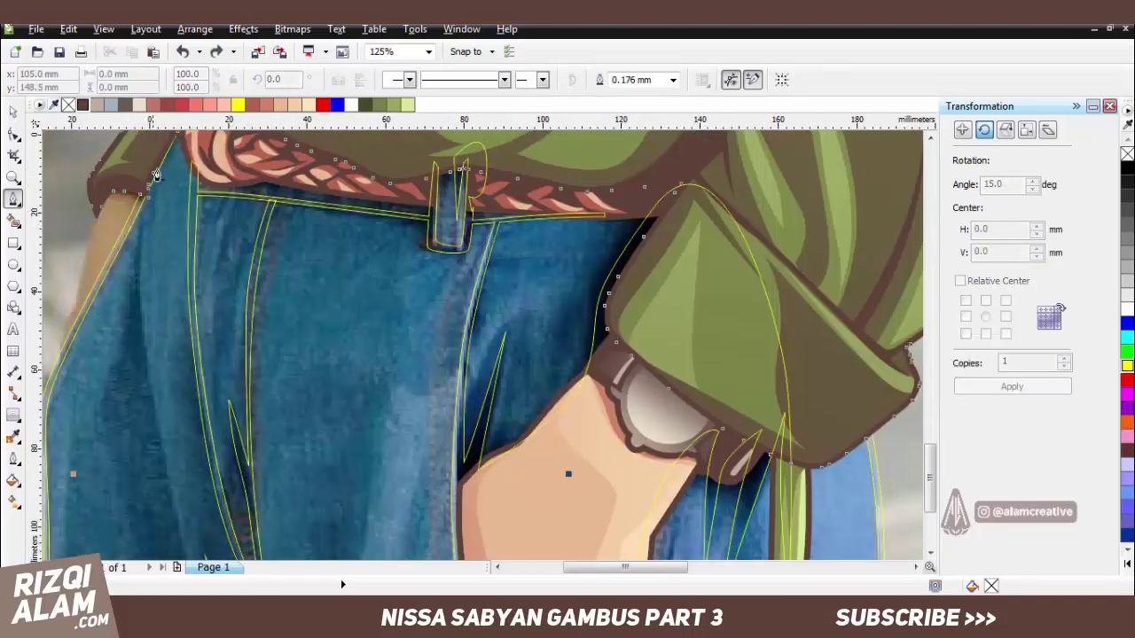
click(156, 175)
scroll(153, 248, down, 2)
click(178, 354)
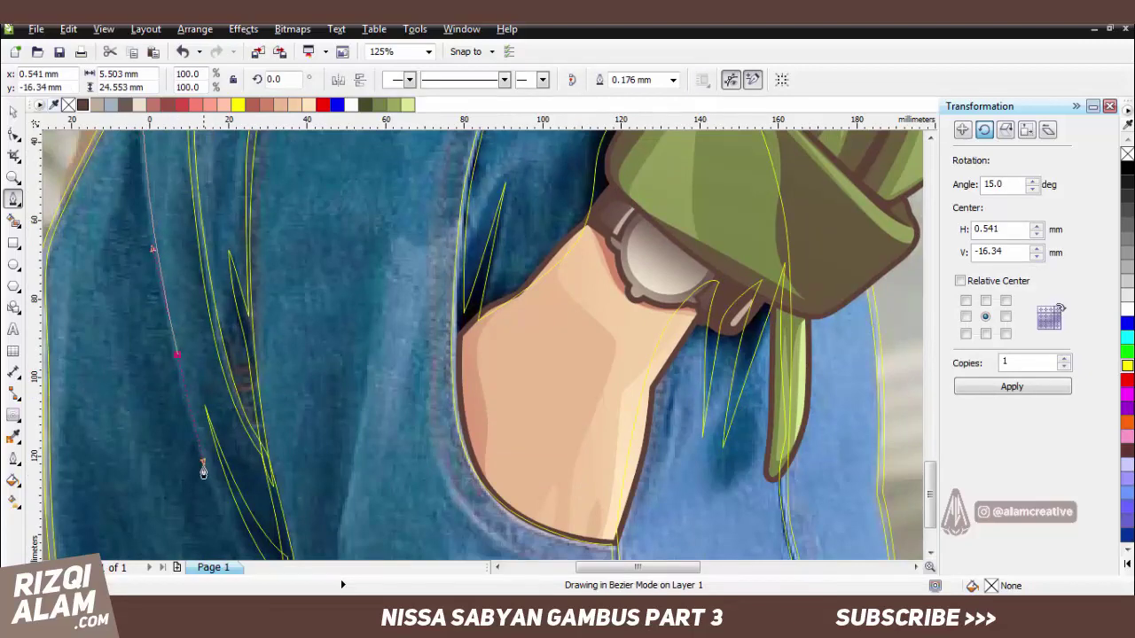
click(160, 302)
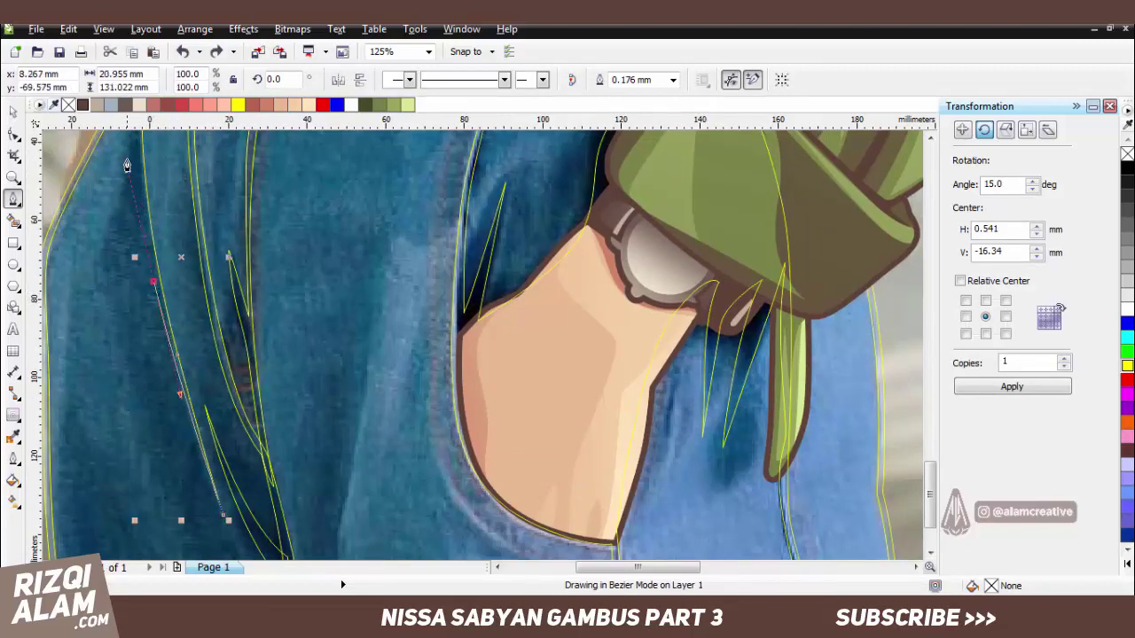
scroll(127, 166, up, 4)
scroll(176, 278, down, 1)
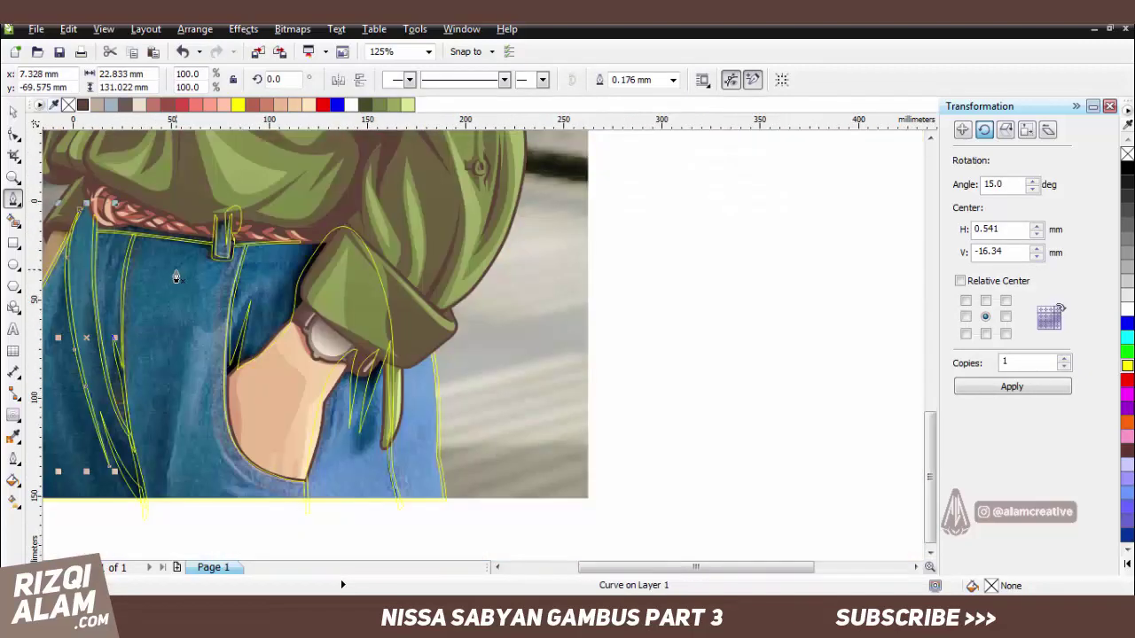
Merge the seam and long crease outlines into one shape, cut it off at the photo's lower edge, and fill it dark brown (#5E4139).
key(space)
key(ctrl+a)
mouse_move(412, 334)
mouse_down()
mouse_move(427, 362)
mouse_move(412, 334)
mouse_up()
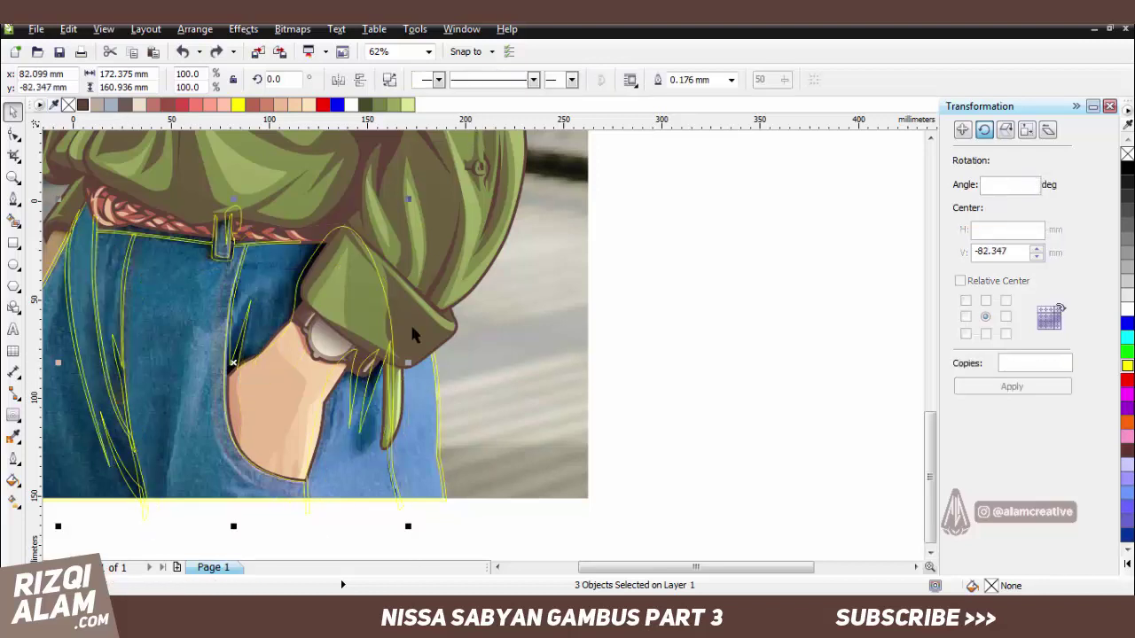
scroll(413, 334, down, 1)
key(ctrl+z)
key(ctrl+z)
key(ctrl+z)
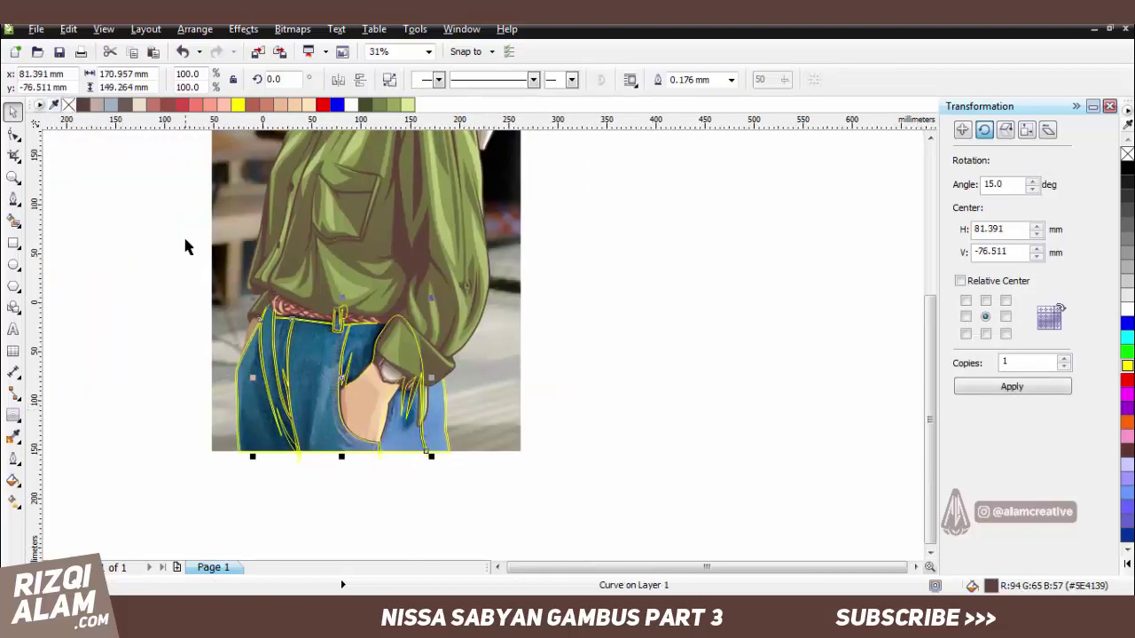
key(ctrl+z)
key(ctrl+z)
key(ctrl+z)
key(ctrl+z)
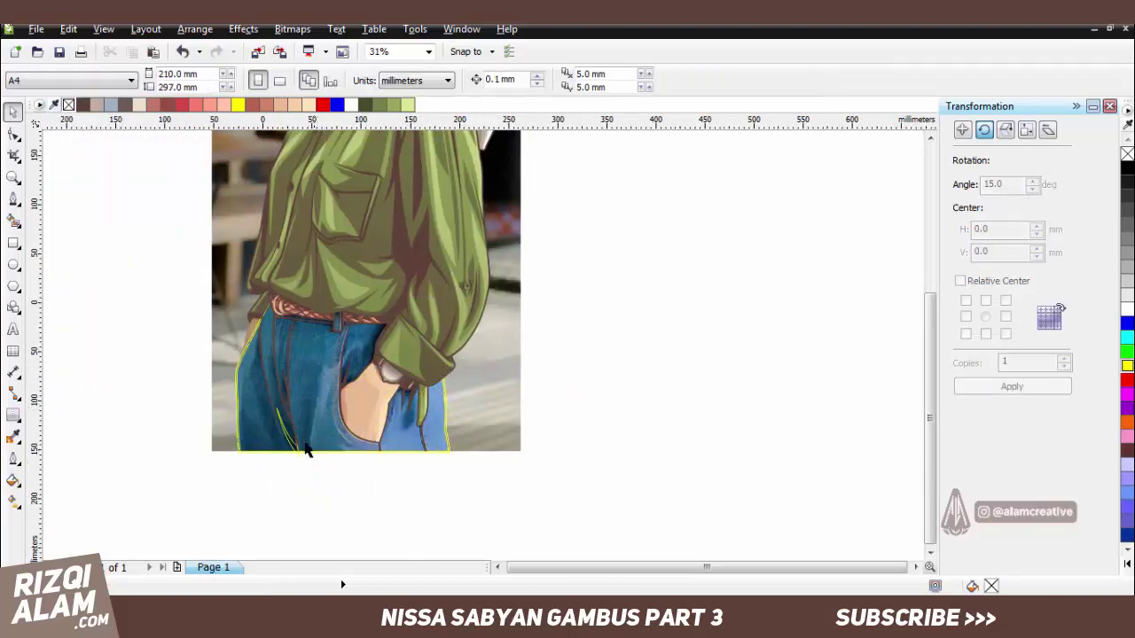
Cut the small tapered crease off at the photo's lower edge and fill it the same dark brown.
scroll(305, 451, up, 2)
key(ctrl+z)
key(ctrl+z)
key(ctrl+z)
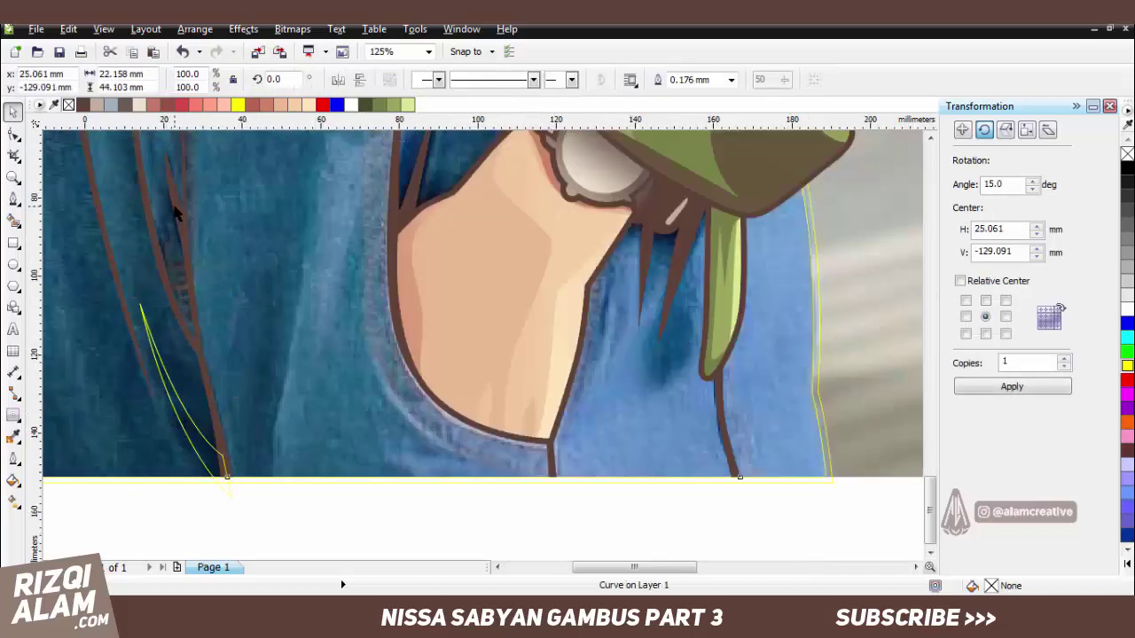
key(ctrl+z)
key(ctrl+z)
key(ctrl+z)
scroll(453, 459, down, 1)
scroll(124, 416, down, 1)
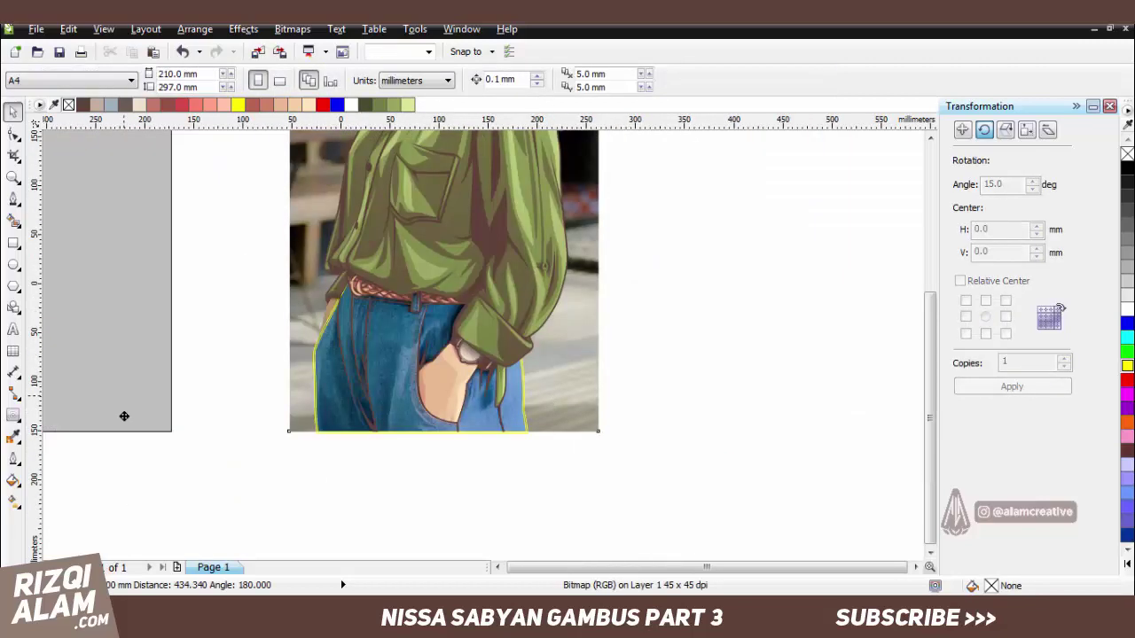
Start a shadow outline below the photo's lower edge and trace pointed folds up the outer leg between the long creases.
scroll(315, 457, up, 1)
key(b)
click(341, 514)
click(333, 338)
drag(335, 427, 443, 470)
click(364, 189)
click(398, 384)
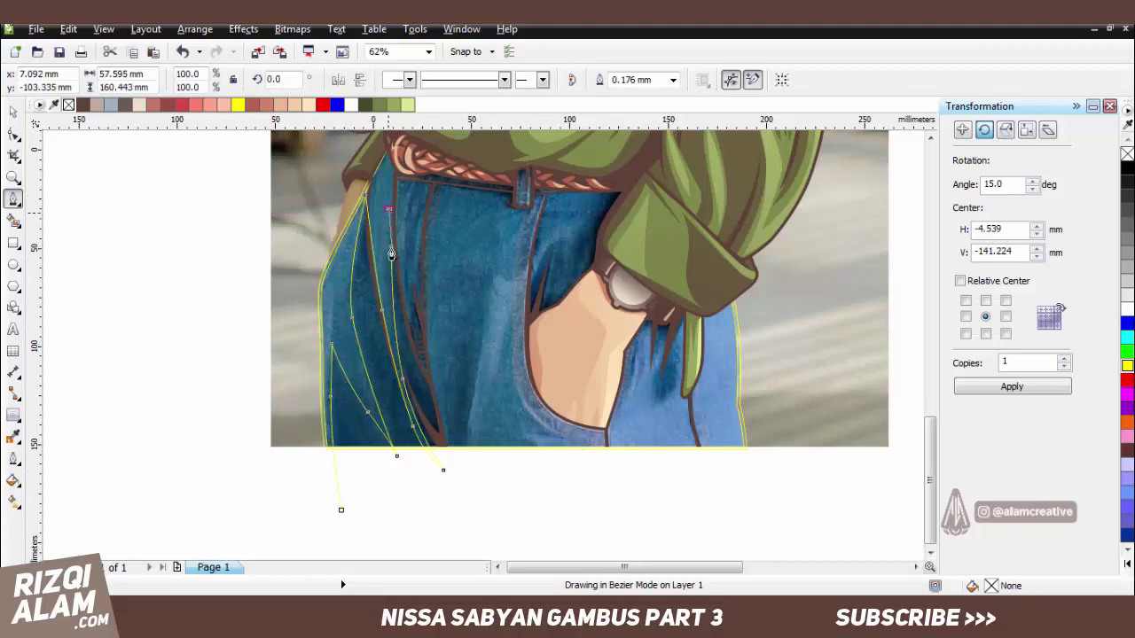
Continue the shadow outline around the waistband and belt loop and back down the front seam, reaching about 158 by 181 mm.
key(space)
key(space)
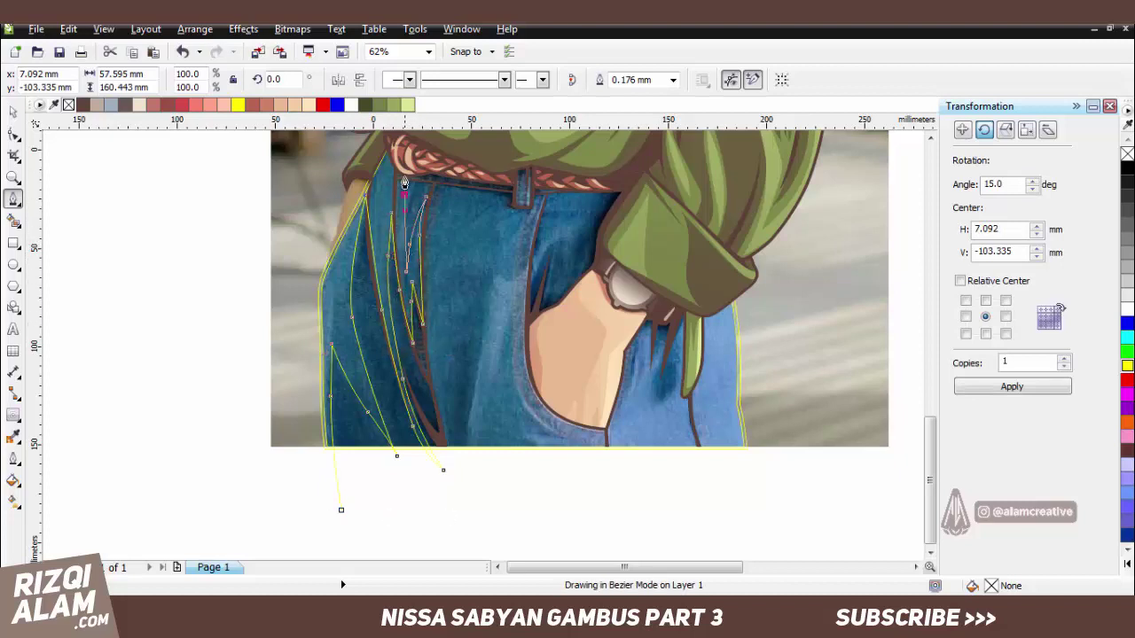
click(531, 165)
scroll(530, 165, up, 2)
drag(531, 168, 531, 197)
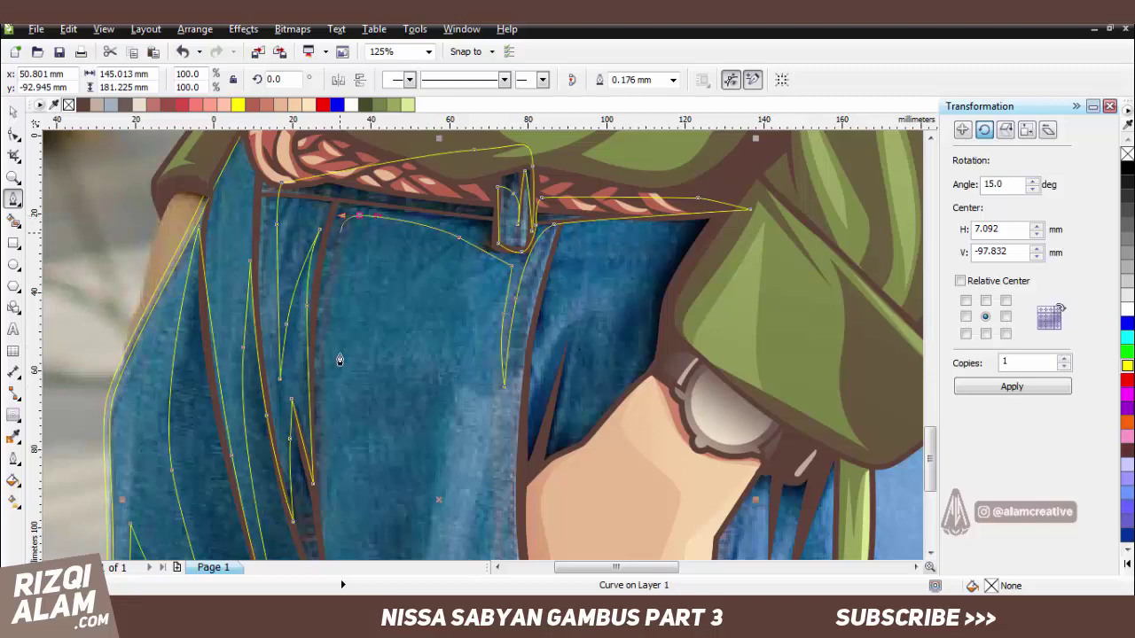
scroll(340, 361, down, 2)
drag(334, 466, 353, 507)
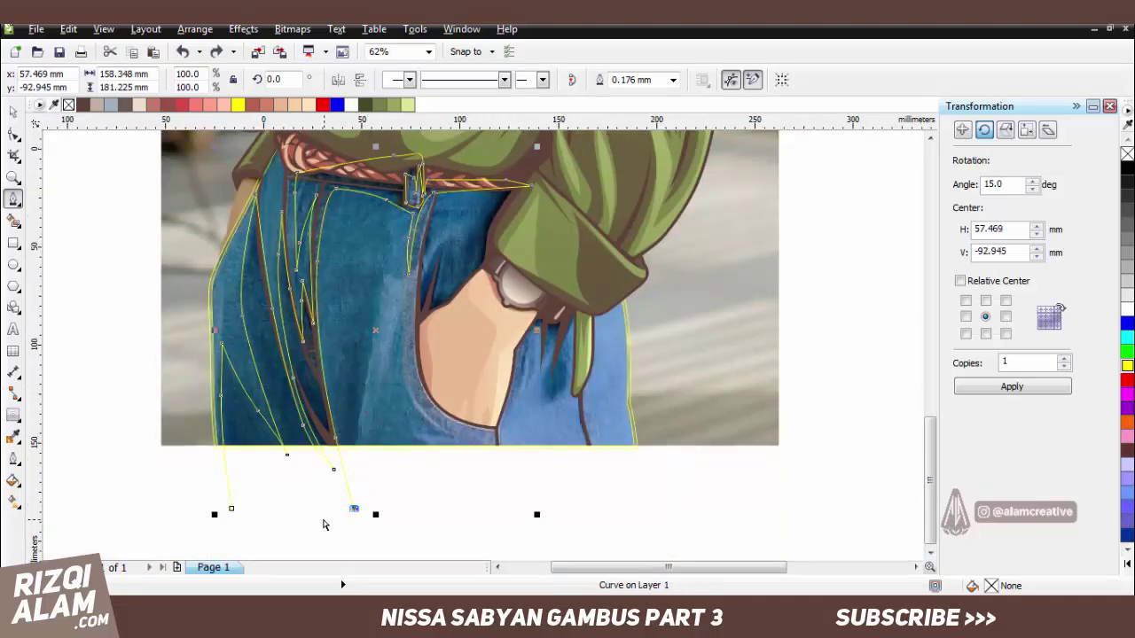
Close the large shadow and trace a separate tapered shadow about 21 by 116 mm beside the front seam.
click(336, 439)
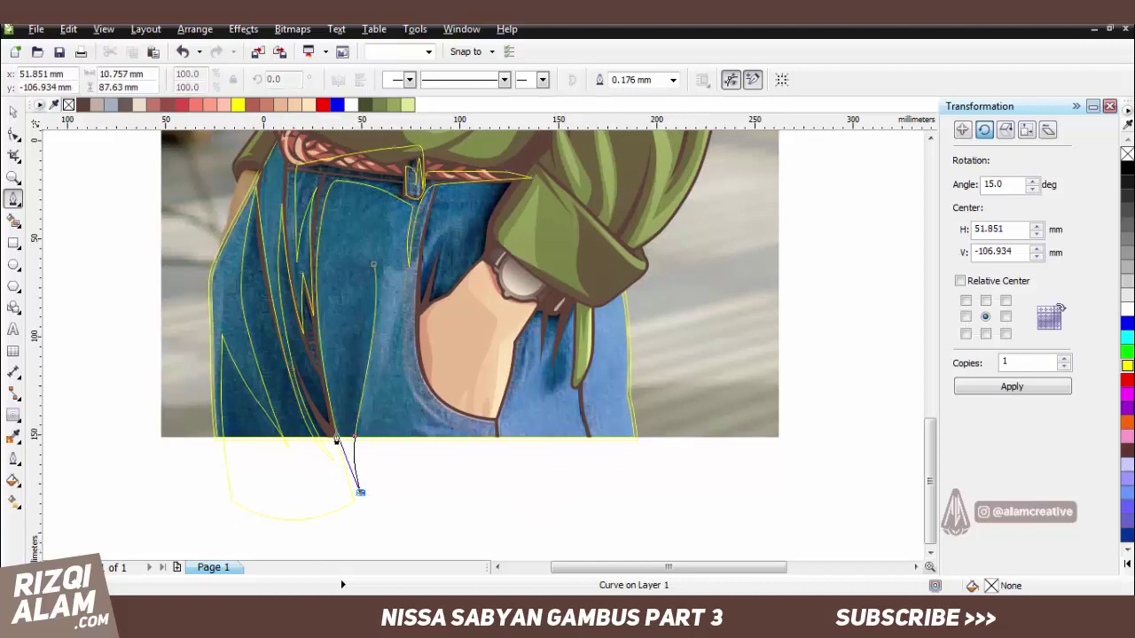
drag(373, 264, 372, 277)
scroll(362, 362, up, 2)
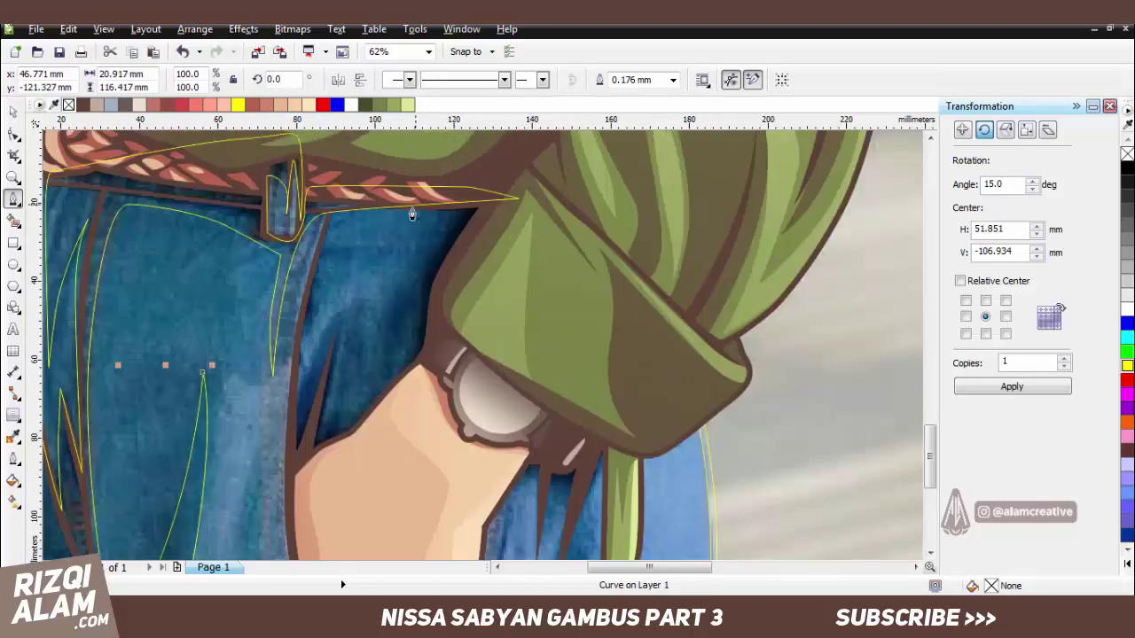
Trace the pocket-area shadow between the belt, sleeve and hand with a pointed fold, closing it at about 68 by 110 mm.
drag(315, 431, 398, 369)
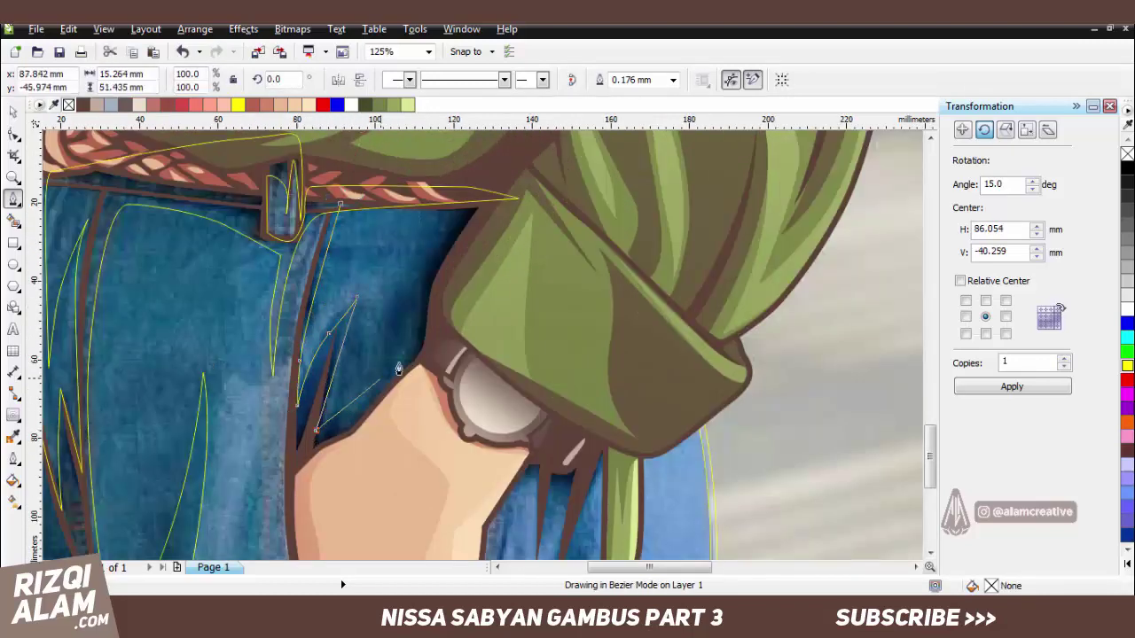
drag(302, 514, 355, 500)
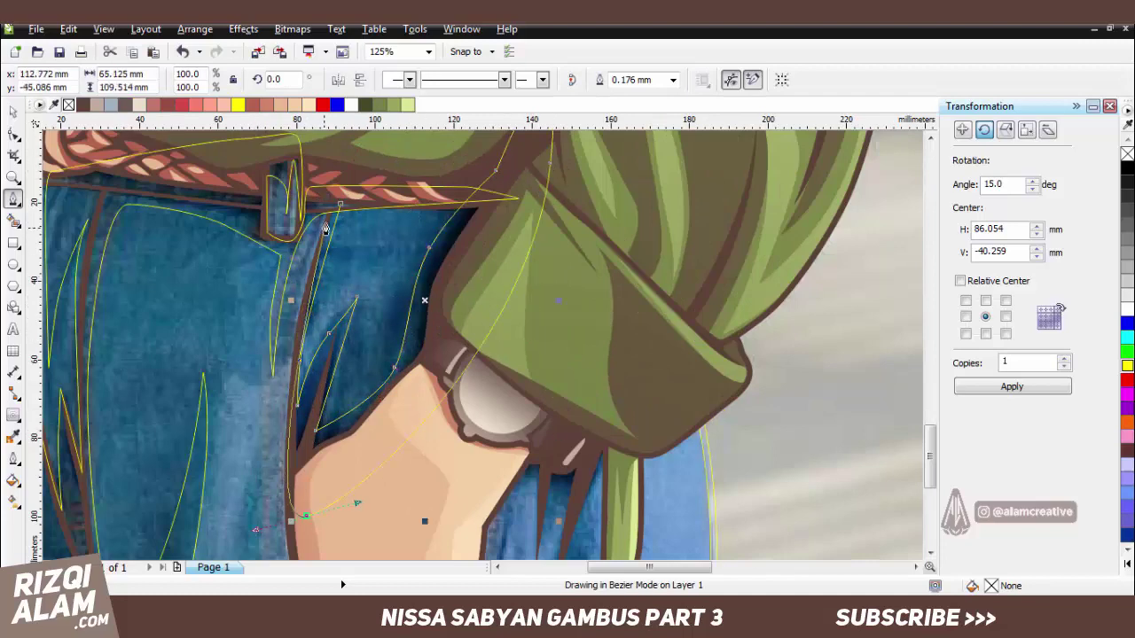
drag(330, 206, 352, 175)
scroll(375, 446, down, 1)
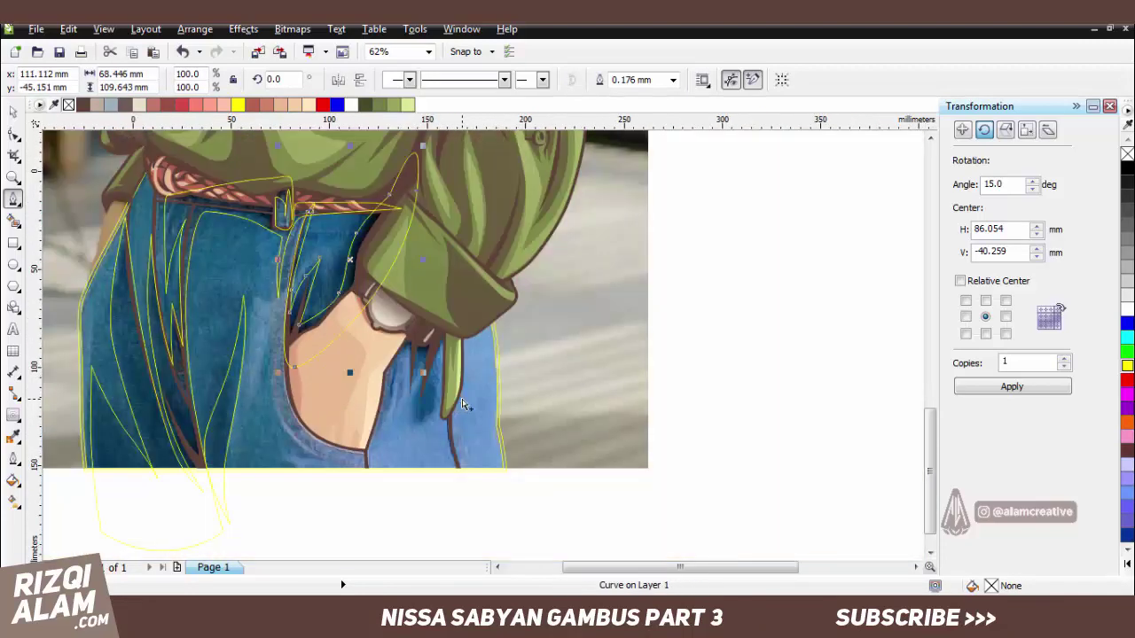
Trace the shadow beneath the sleeve cuff beside the hand, with pointed folds following the dark spikes, and close it over the cuff.
scroll(319, 433, up, 1)
scroll(346, 432, up, 3)
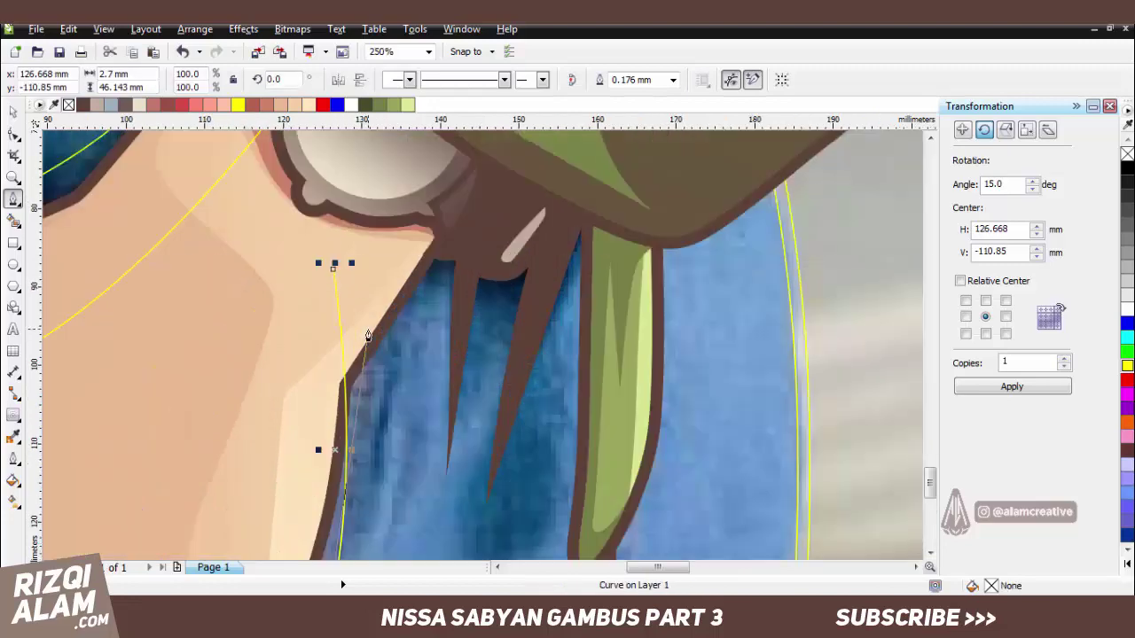
scroll(359, 431, down, 1)
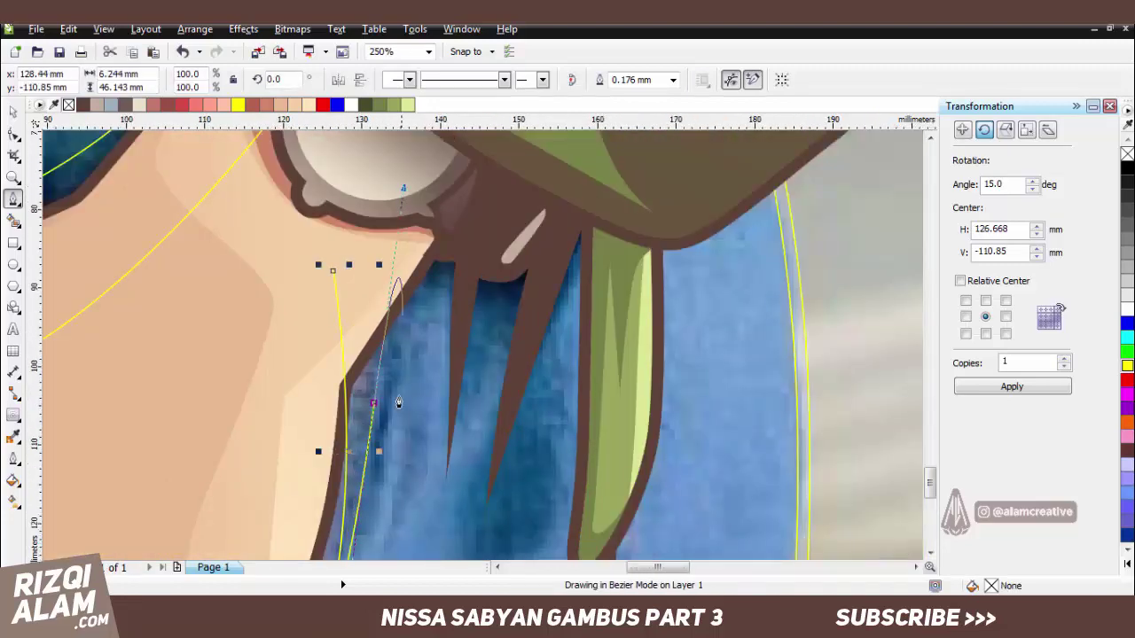
drag(408, 312, 439, 282)
drag(443, 505, 481, 321)
scroll(486, 316, down, 2)
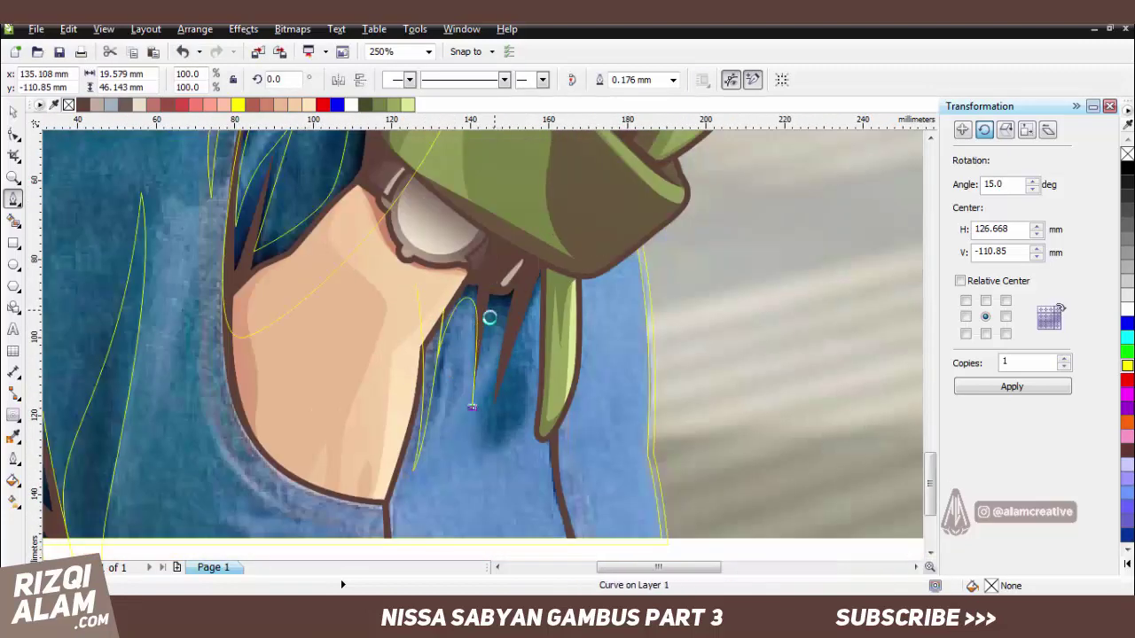
click(474, 390)
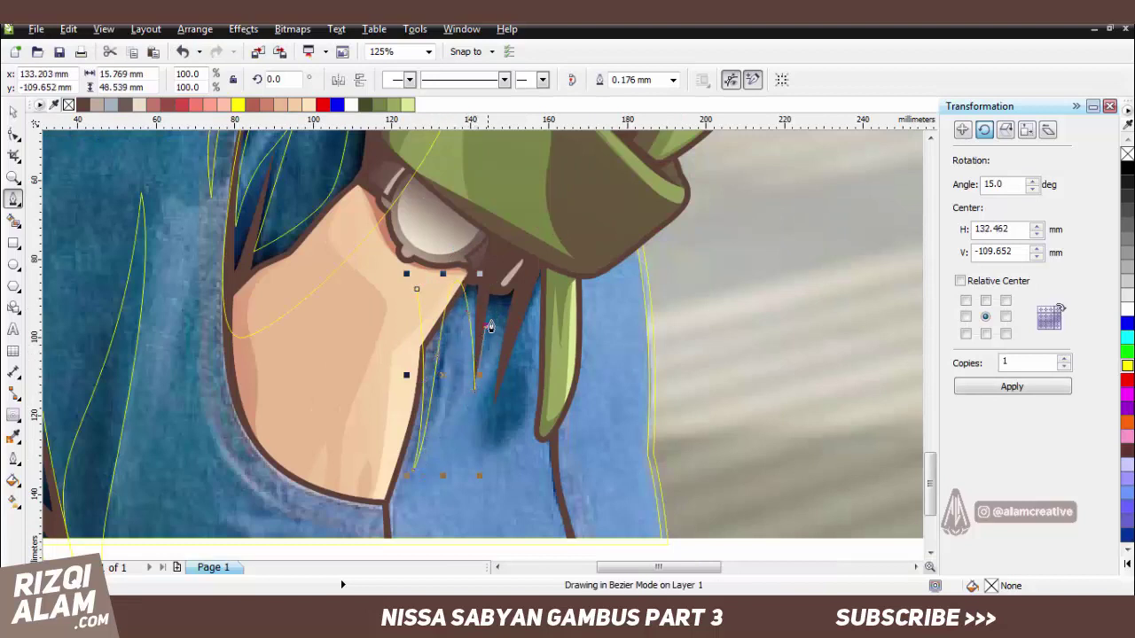
click(525, 307)
scroll(544, 295, down, 2)
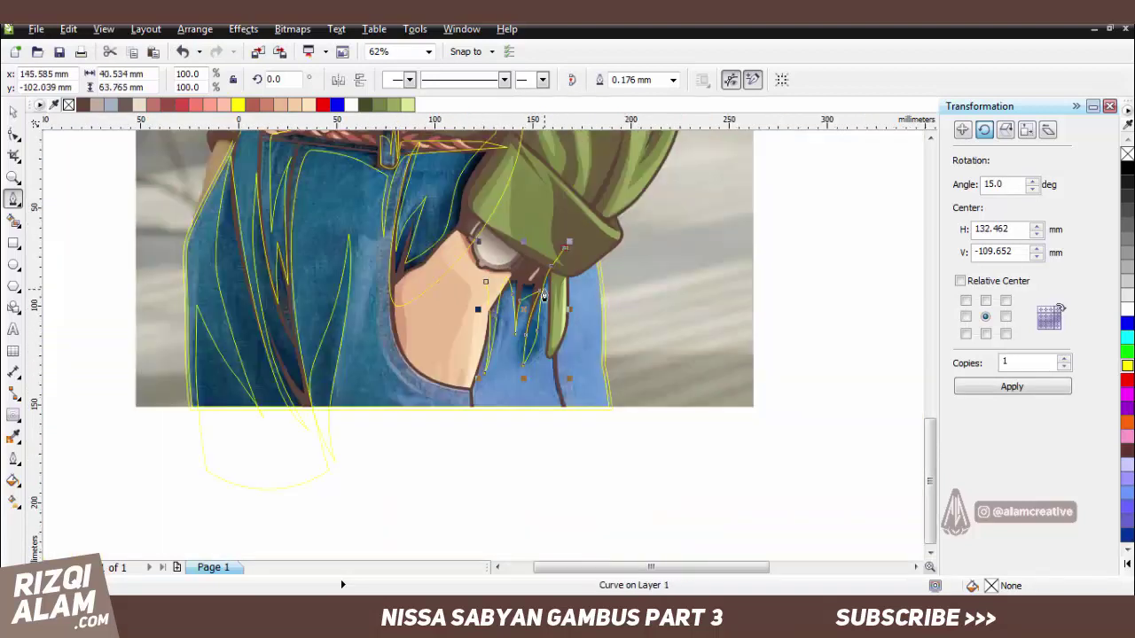
Trace a narrow crescent shadow curving along the outer edge of the pocket opening beside the hand.
scroll(485, 287, left, 2)
click(410, 276)
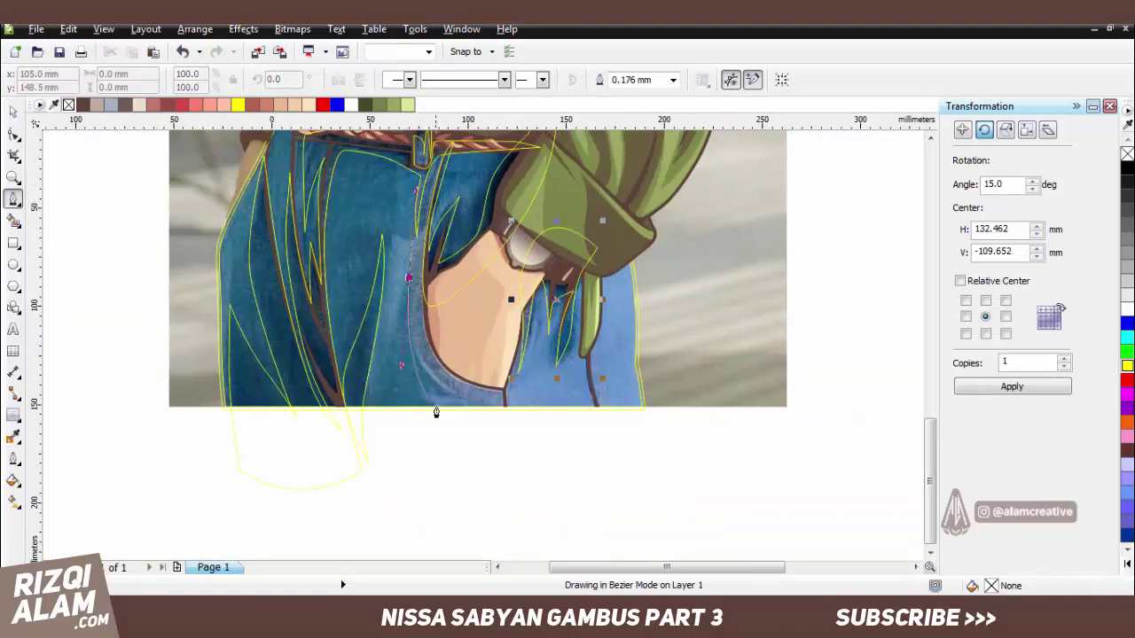
drag(401, 365, 401, 400)
Select and group the five jeans shadow shapes and clip them to the jeans outline.
key(space)
scroll(372, 292, up, 1)
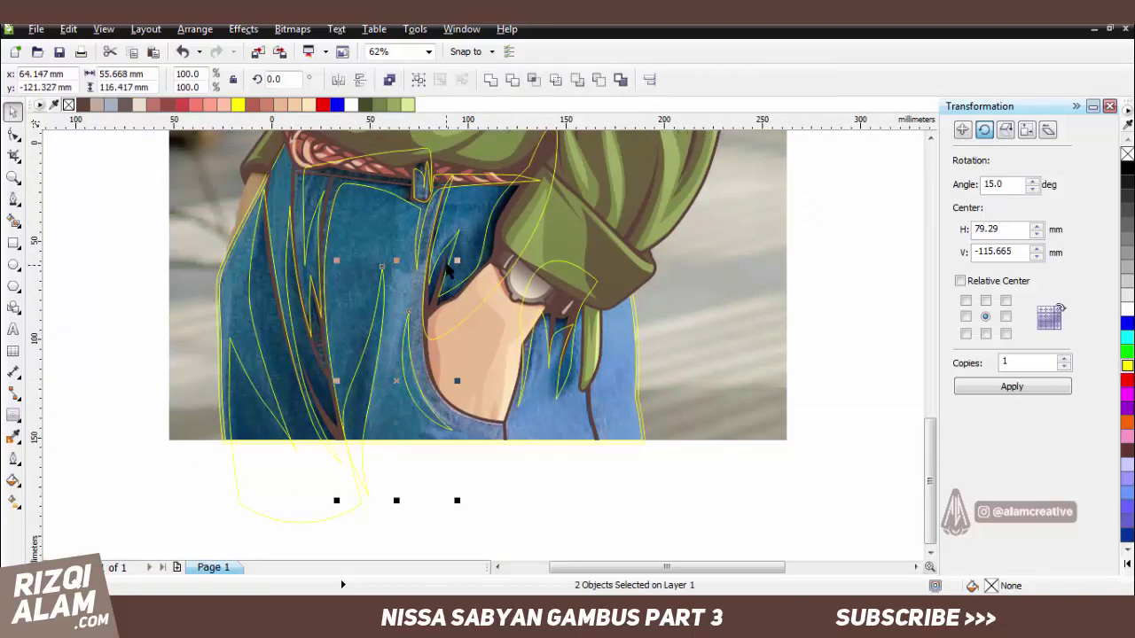
shift+click(460, 253)
drag(400, 194, 213, 222)
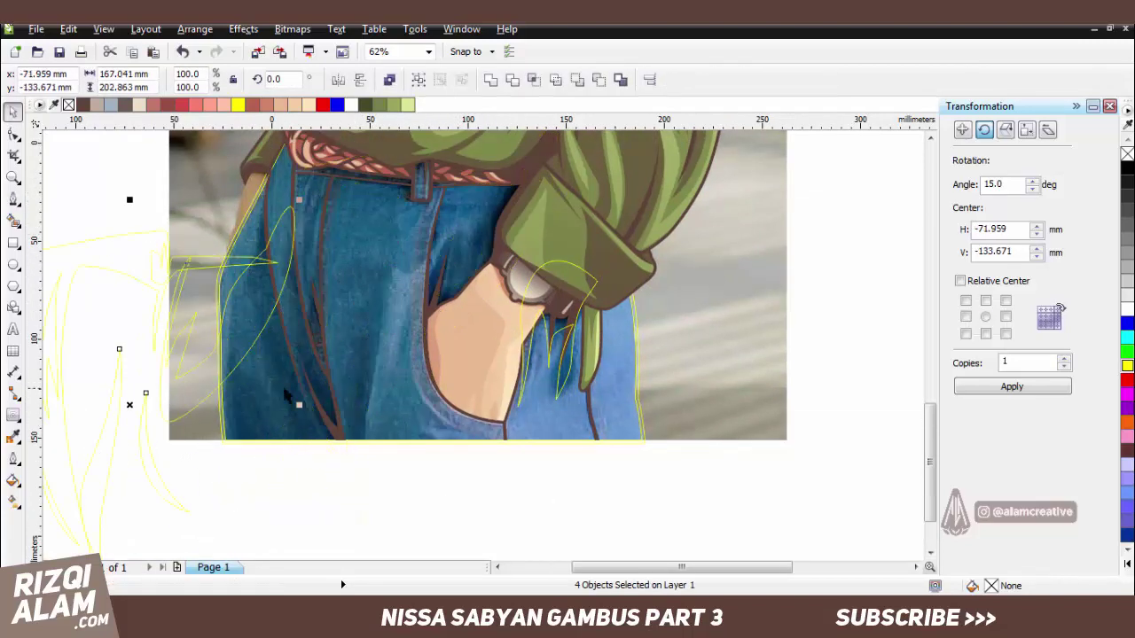
key(Escape)
key(ctrl+g)
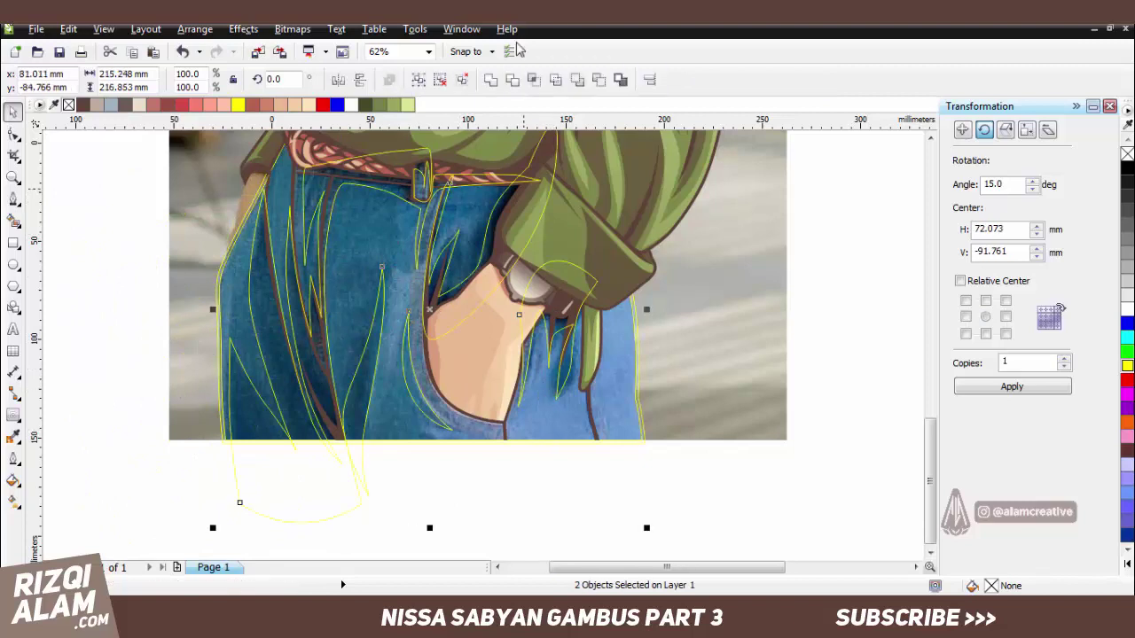
click(635, 486)
Trace a highlight with a pointed fold along the jeans' edge beyond the hanging strap, extending below the photo and up over the sleeve.
key(space)
click(608, 519)
click(615, 403)
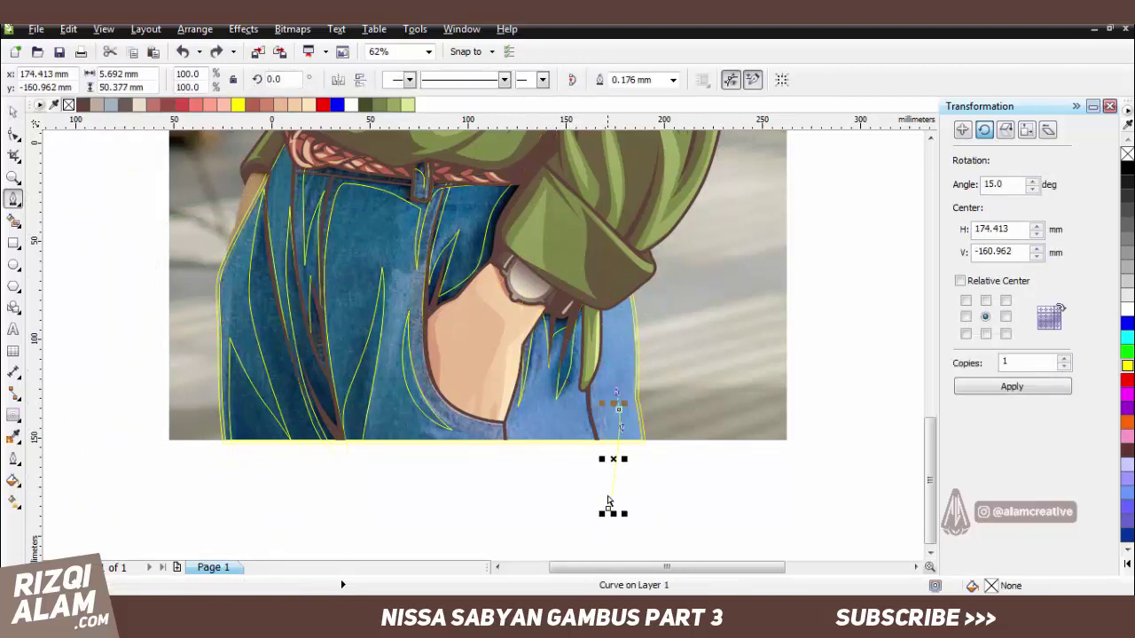
mouse_move(608, 484)
mouse_down()
mouse_move(585, 524)
mouse_move(603, 408)
mouse_up()
drag(672, 550, 735, 537)
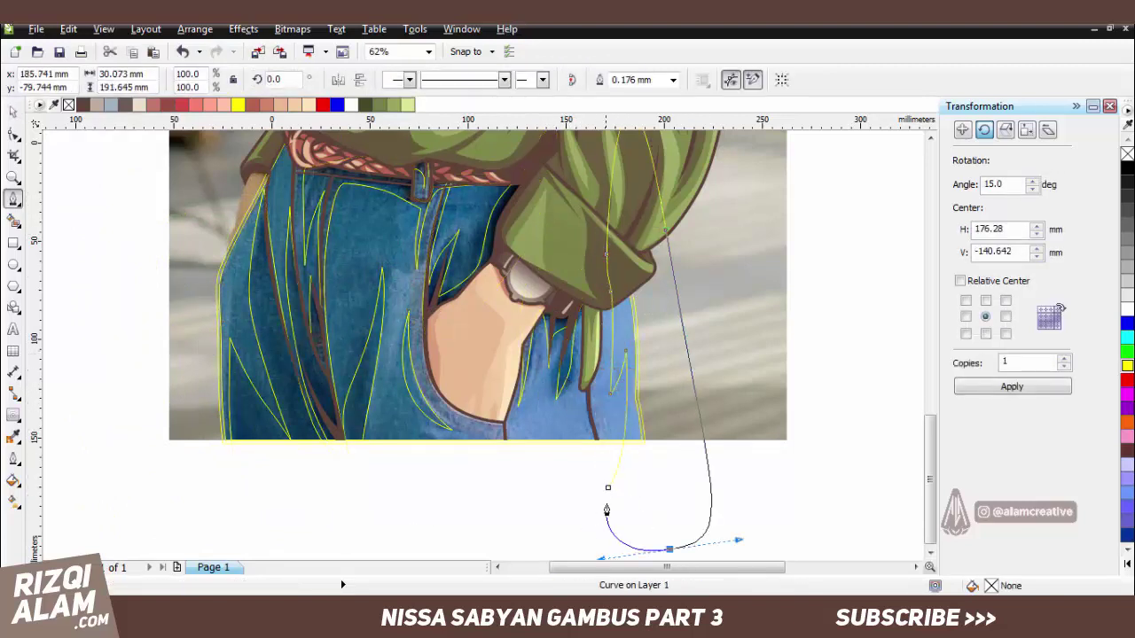
click(647, 134)
Trace a tapered highlight about 18 by 94 mm between the hand and the cuff shadow, extending below the photo's lower edge.
drag(516, 510, 525, 530)
click(511, 441)
drag(510, 441, 537, 338)
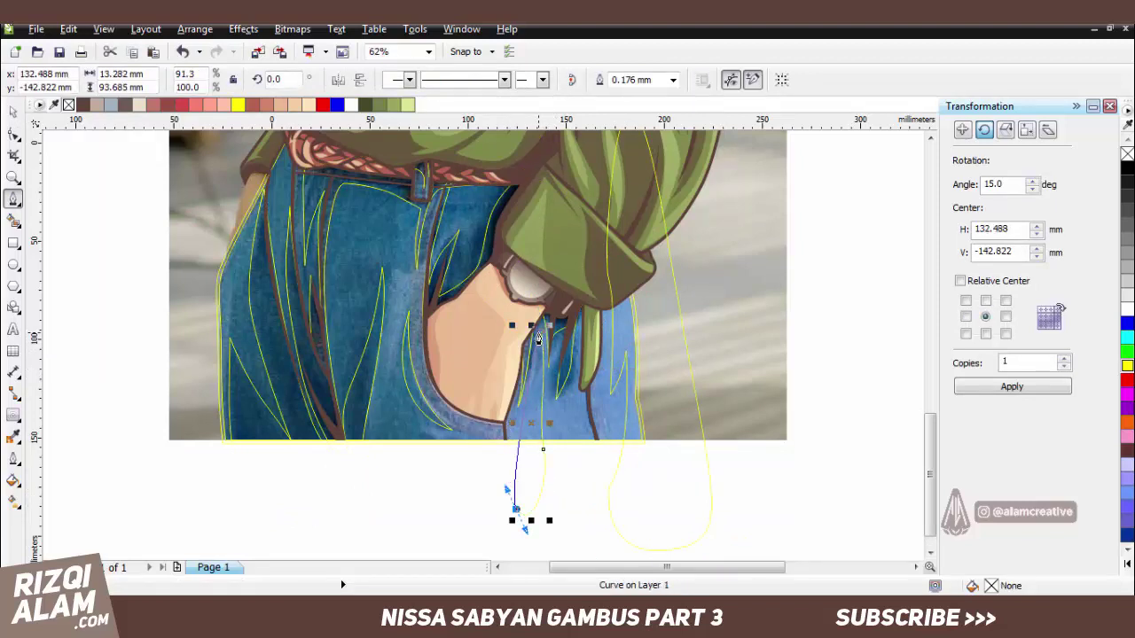
scroll(531, 424, up, 2)
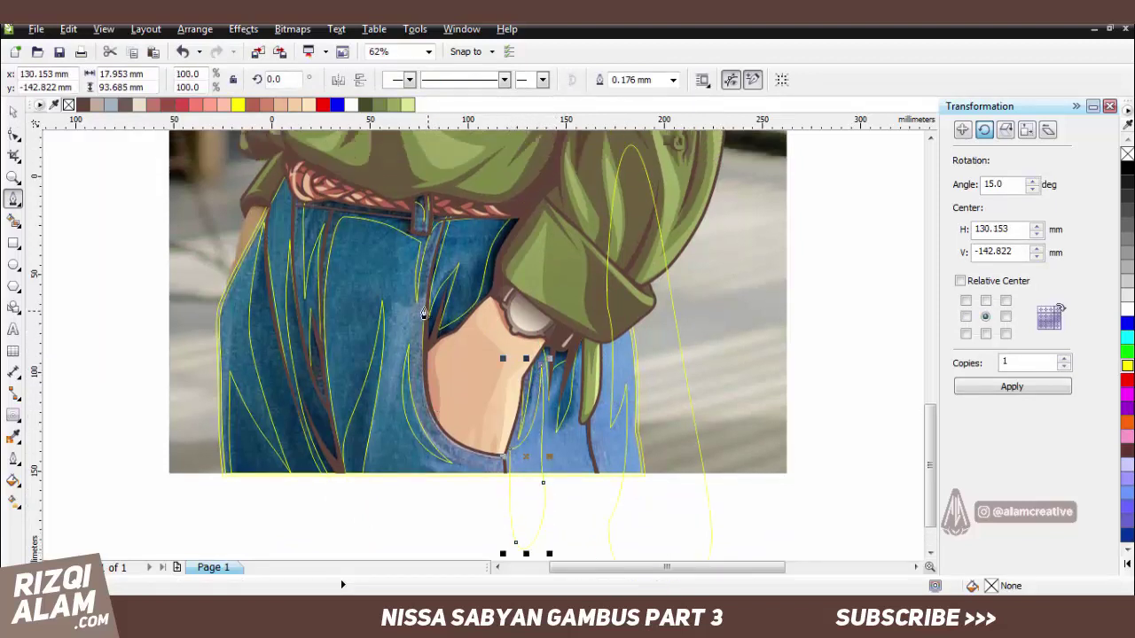
Trace a pocket-rim highlight about 47 by 98 mm and a slender fold highlight about 17 by 91 mm beside it.
click(478, 468)
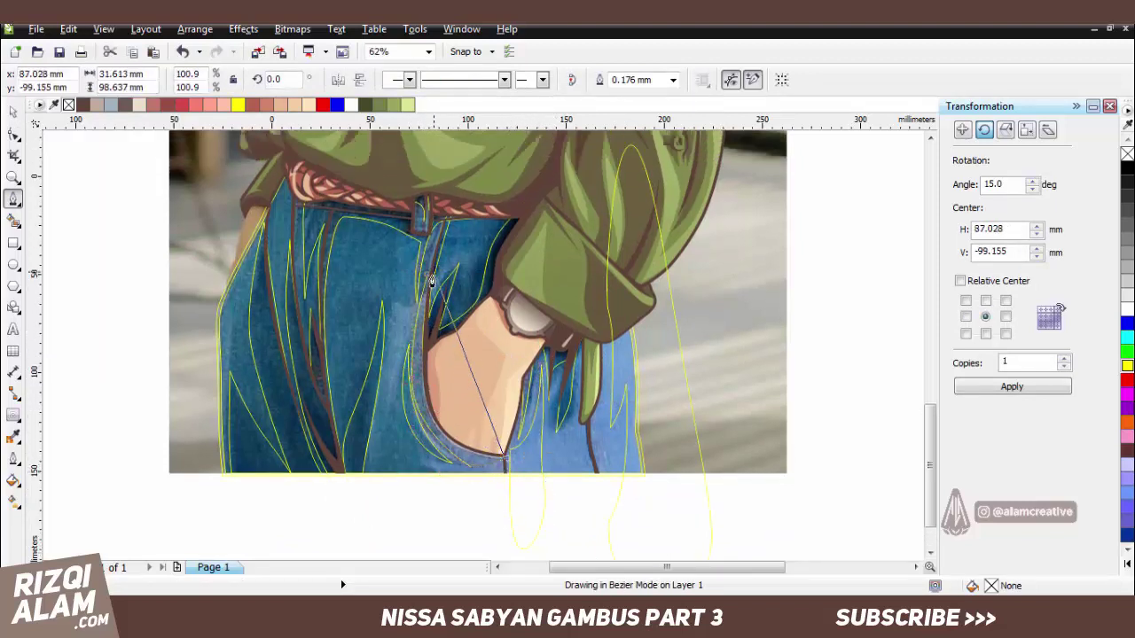
drag(431, 282, 428, 280)
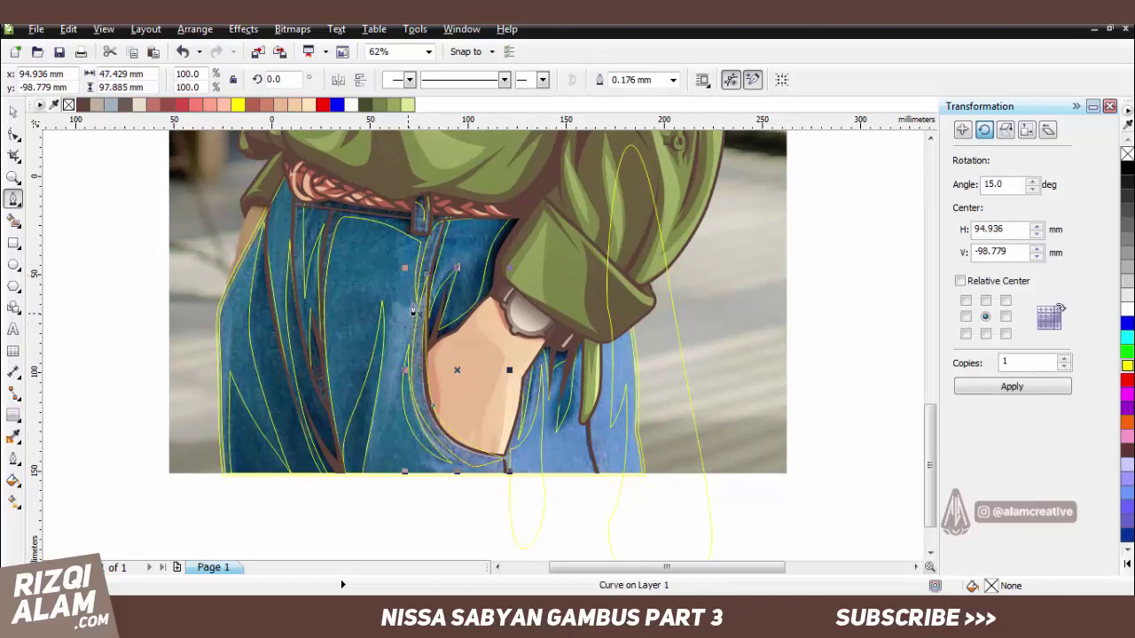
click(400, 256)
drag(396, 347, 372, 436)
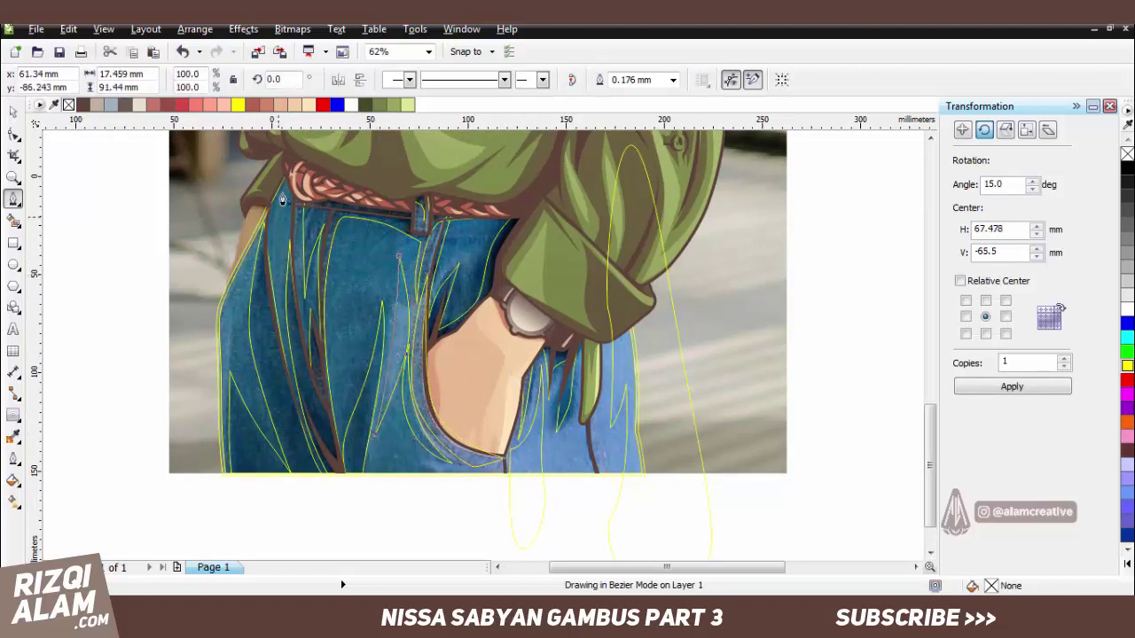
Trace a narrow highlight from the waist along the side crease and another about 32 by 117 mm along the jeans' outer edge.
click(287, 166)
drag(284, 364, 266, 257)
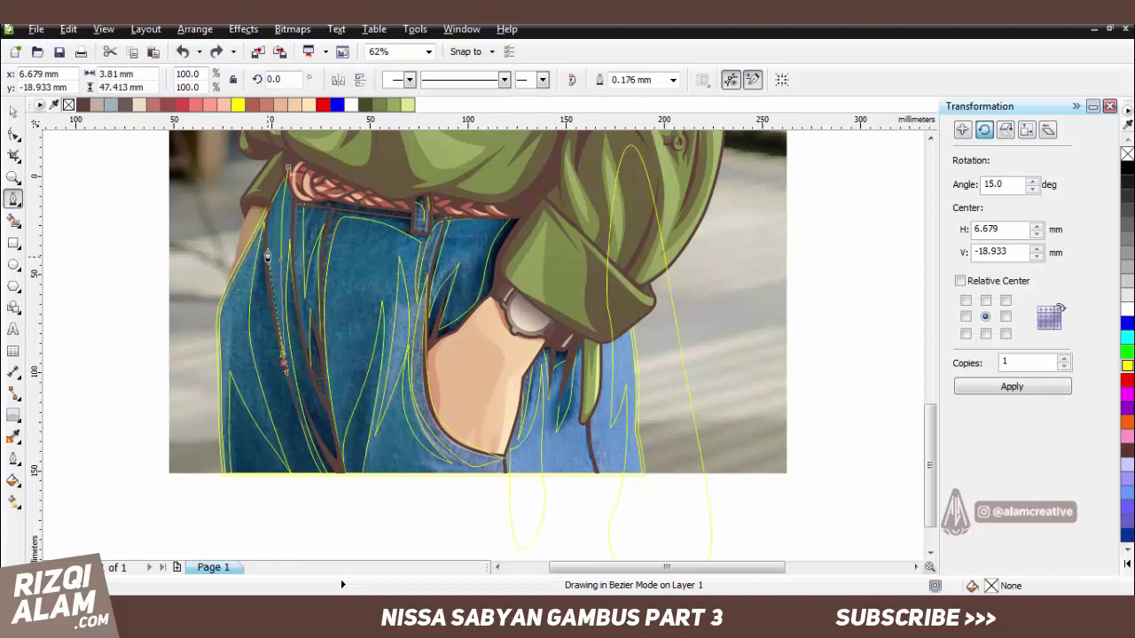
click(286, 181)
click(197, 308)
click(217, 447)
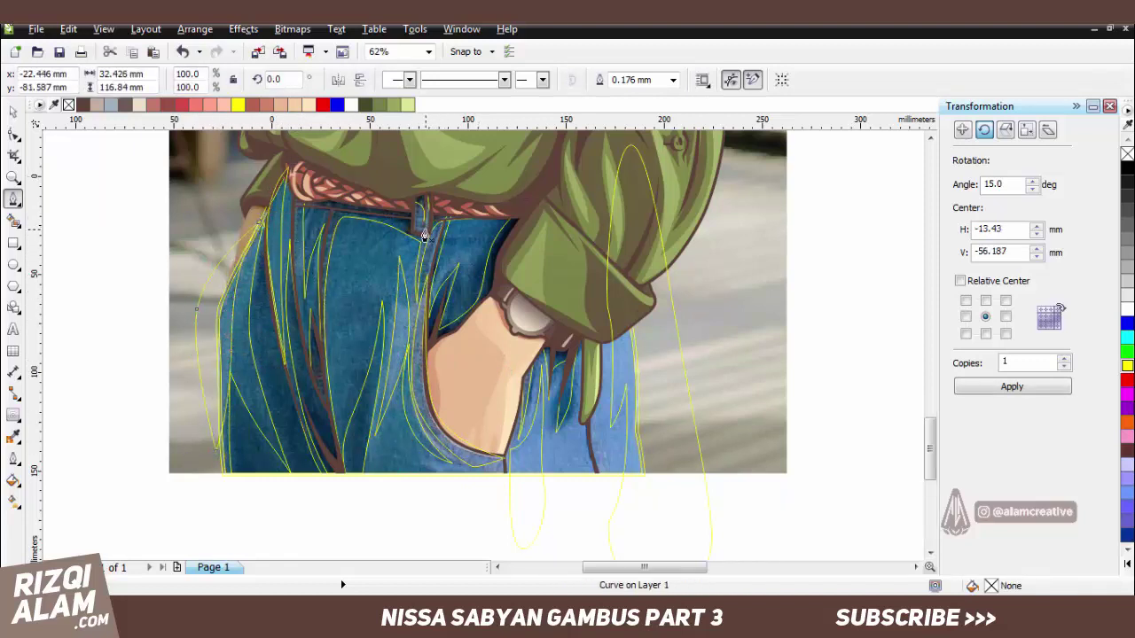
Trace a thin highlight along the seam running down from the waistband beside the belt loop.
scroll(425, 235, up, 2)
click(329, 340)
click(361, 220)
double_click(362, 220)
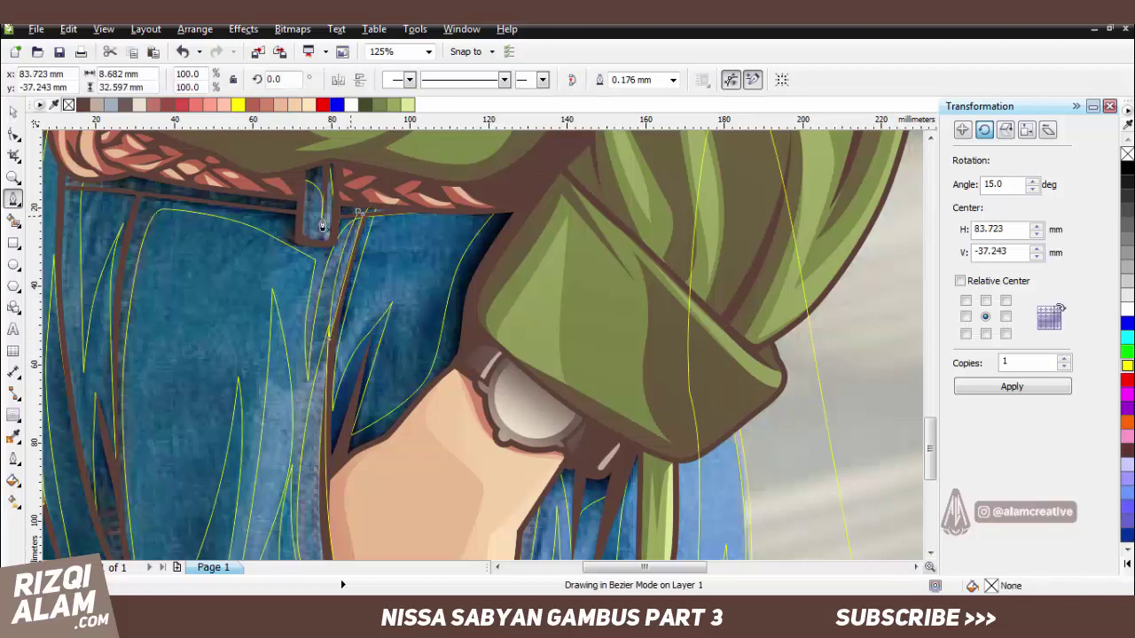
Trace a sliver highlight about 2 by 20 mm on the belt loop and a curved highlight about 22 by 33 mm across the pocket area.
click(318, 244)
click(327, 168)
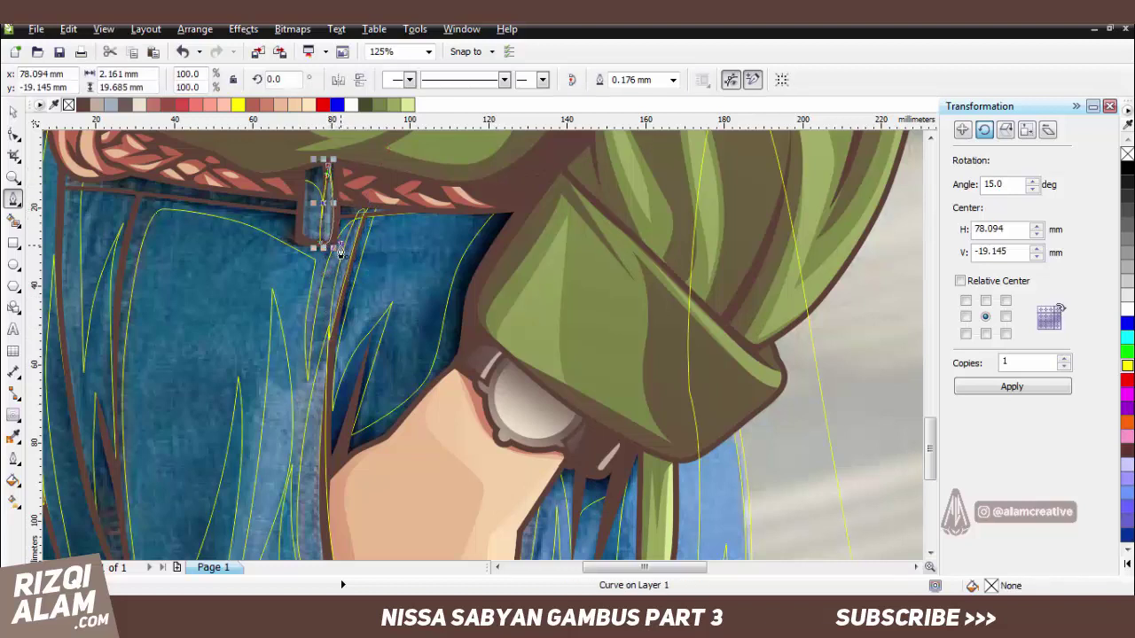
click(391, 306)
click(419, 246)
Select and group the nine highlight shapes and clip them to the jeans outline.
scroll(347, 297, down, 3)
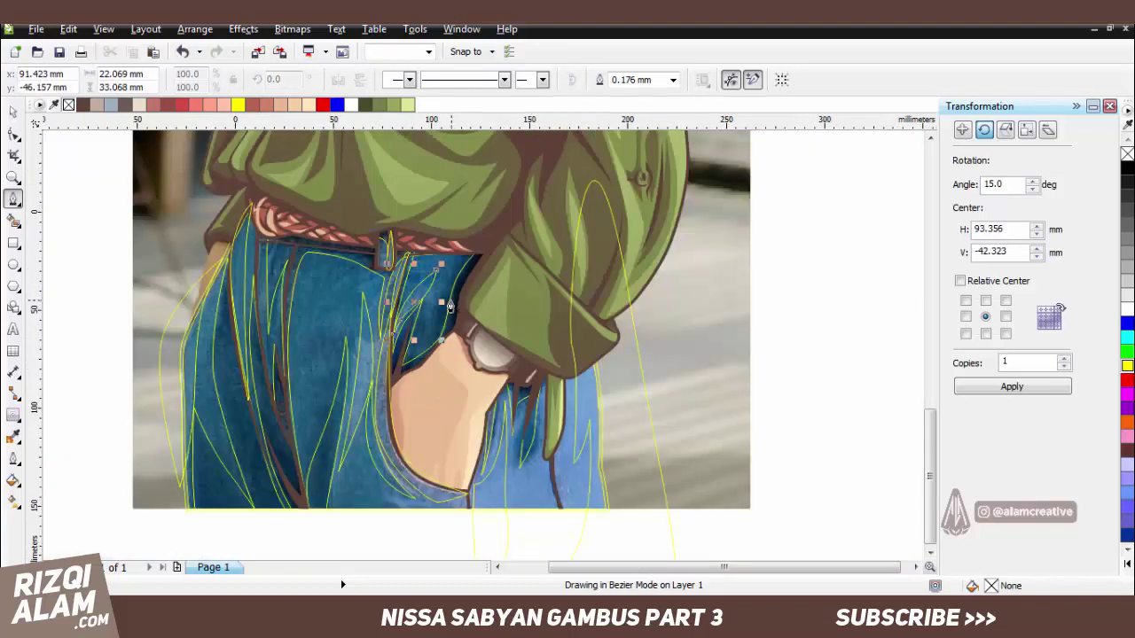
key(space)
click(519, 464)
scroll(319, 418, left, 2)
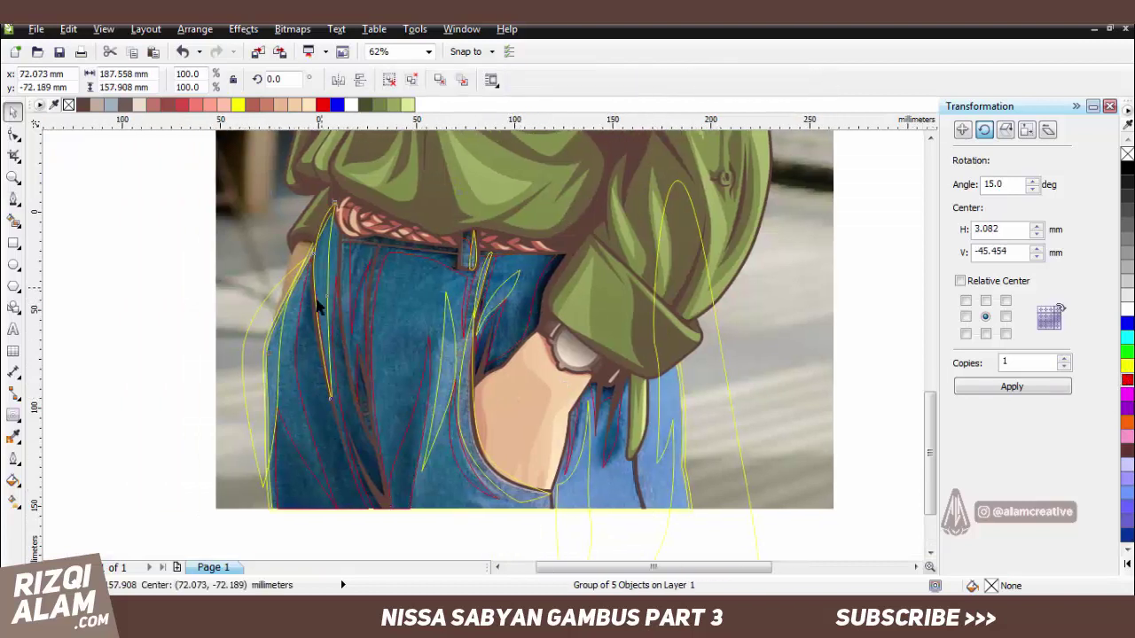
drag(317, 299, 479, 323)
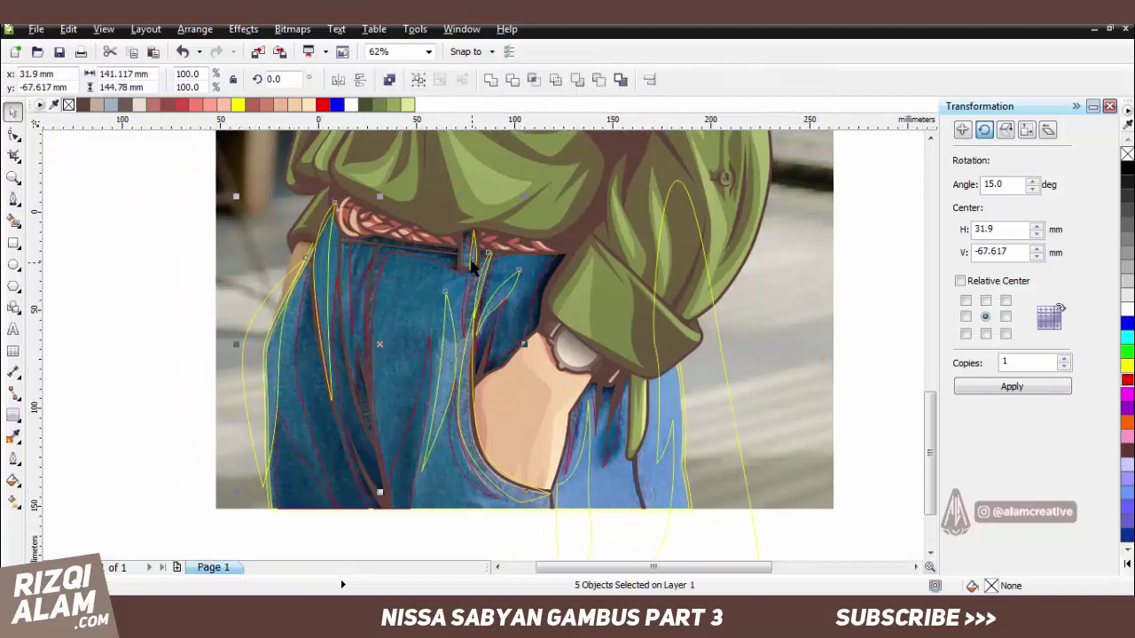
scroll(728, 406, down, 1)
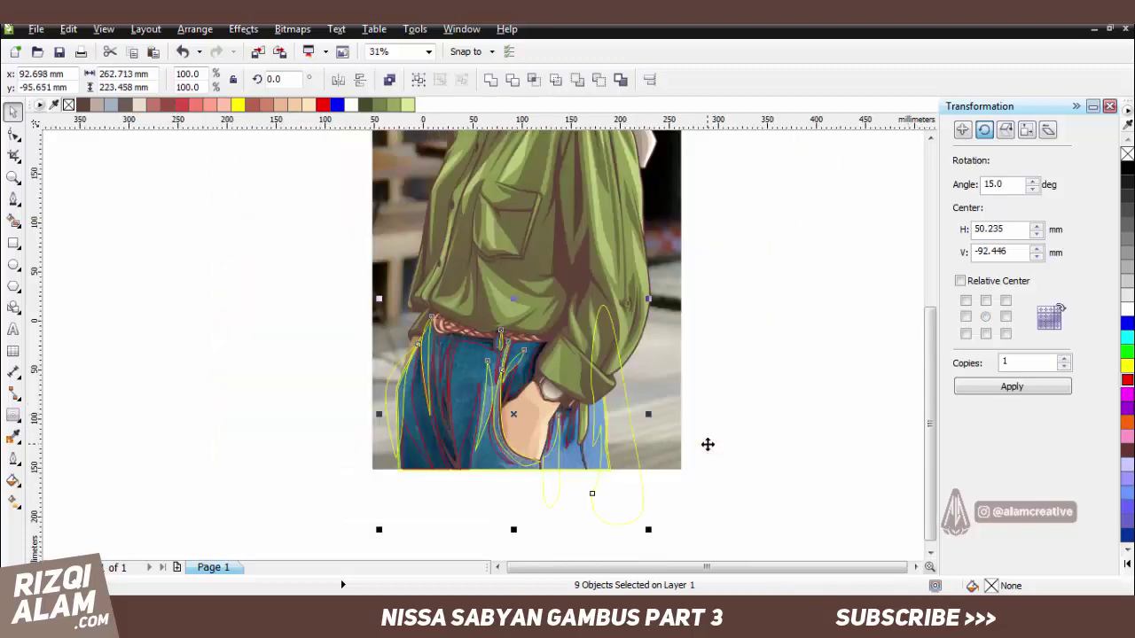
shift+click(310, 436)
scroll(393, 431, up, 1)
key(ctrl+l)
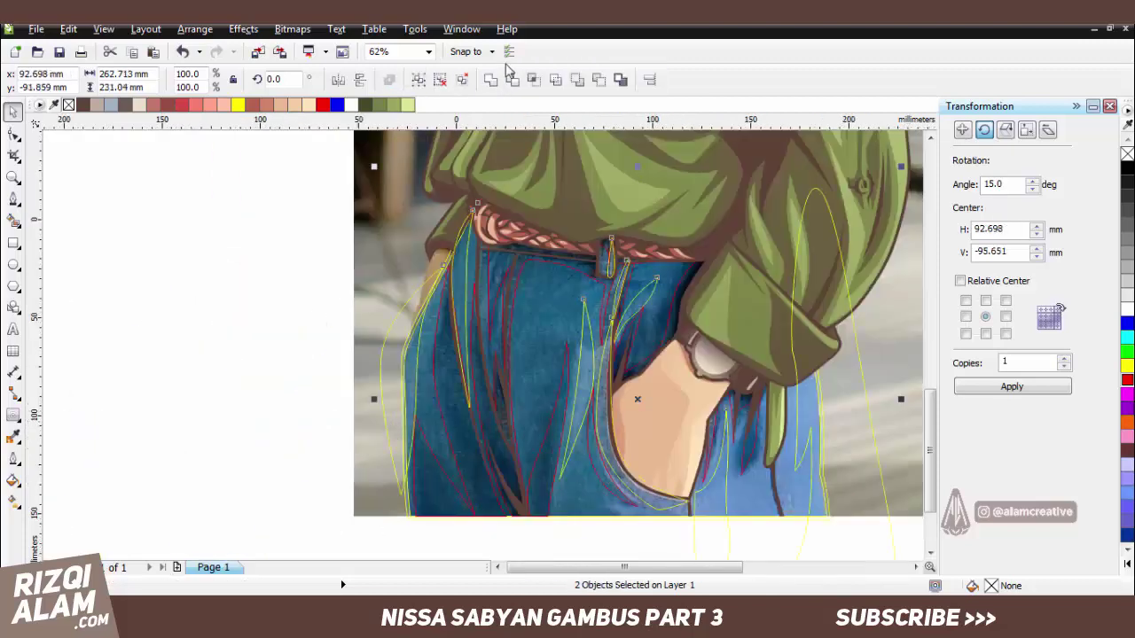
Sample a blue (#5686AA) from the photo's denim and fill the jeans base shape with it.
click(588, 381)
click(13, 436)
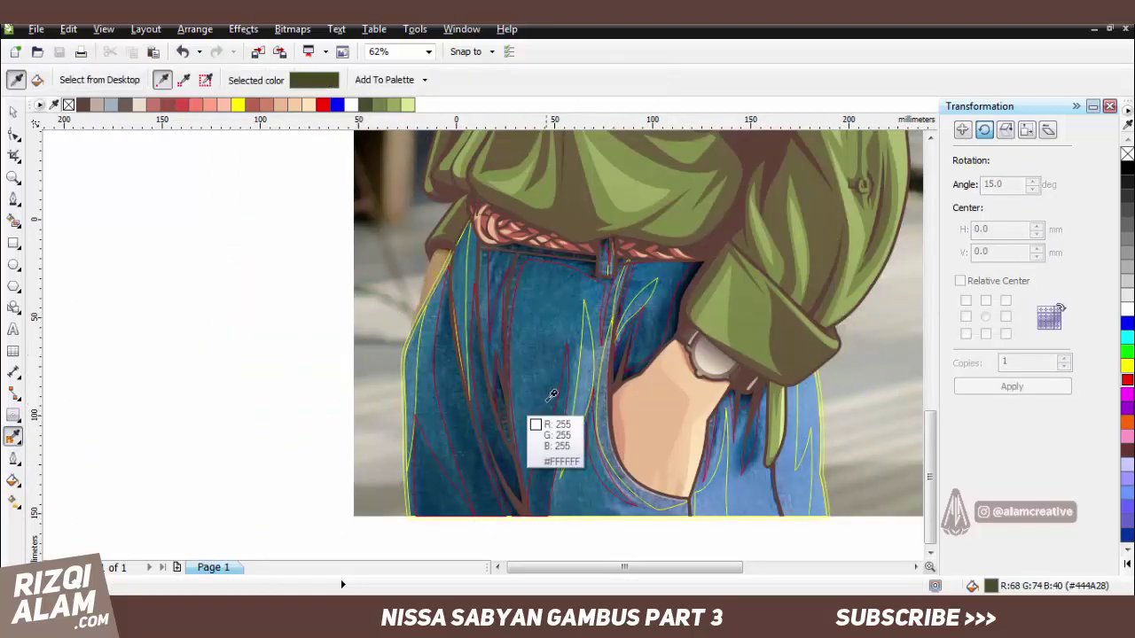
click(576, 293)
click(561, 365)
click(561, 364)
scroll(557, 422, down, 1)
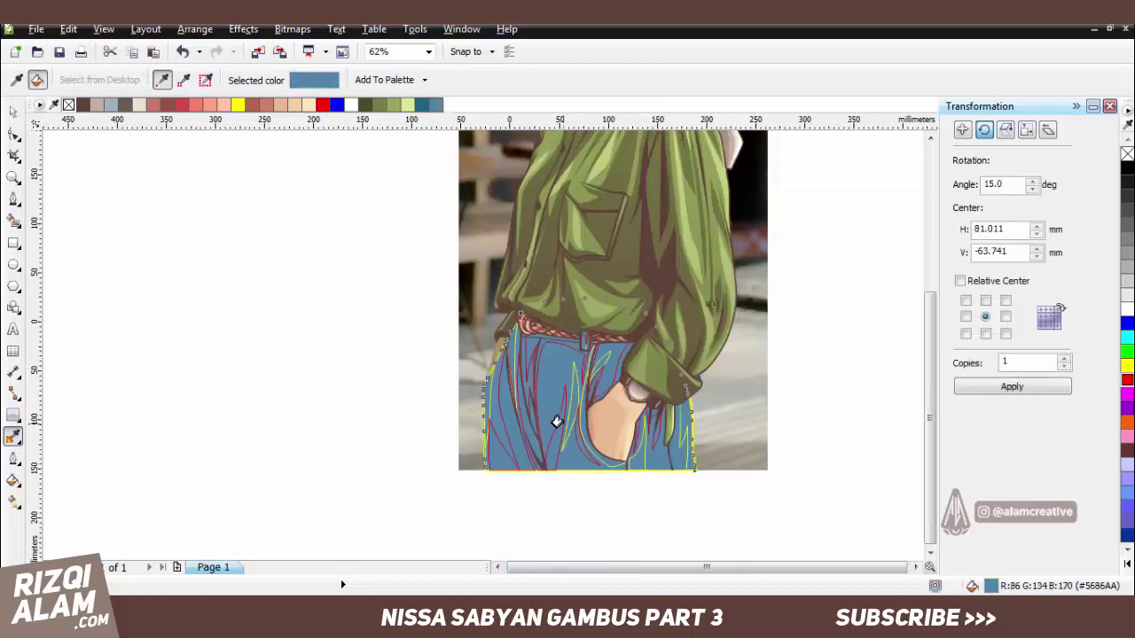
Mix a darker blue (#3D6787) on the jeans base and apply it as the fill of the grouped shadows.
key(space)
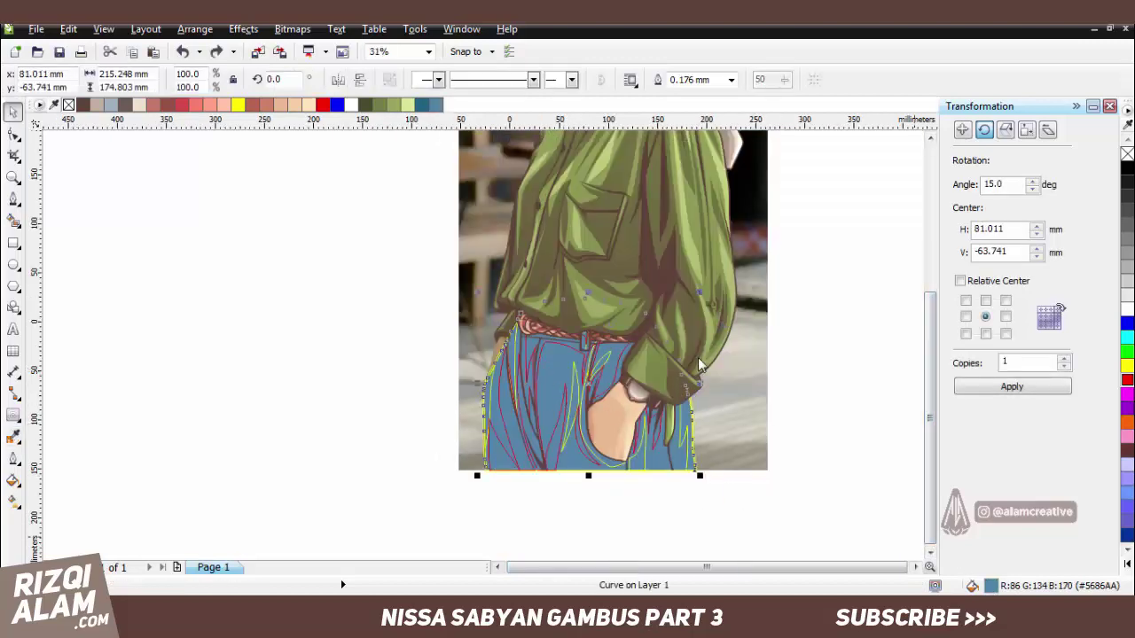
key(shift+F11)
drag(495, 303, 495, 318)
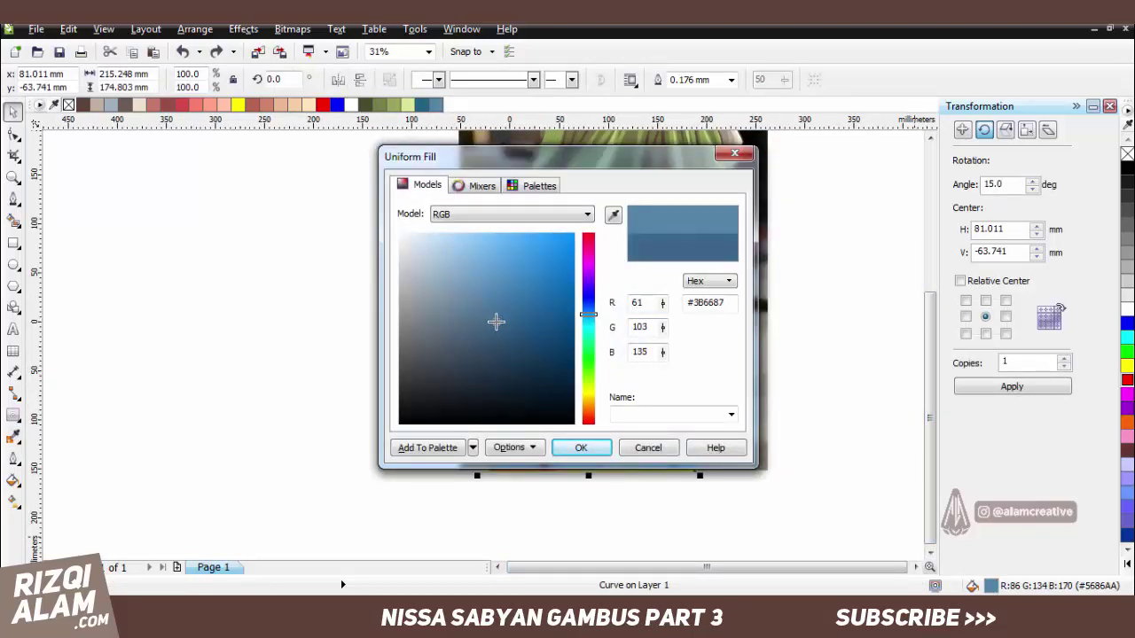
click(580, 447)
scroll(563, 435, up, 2)
click(567, 439)
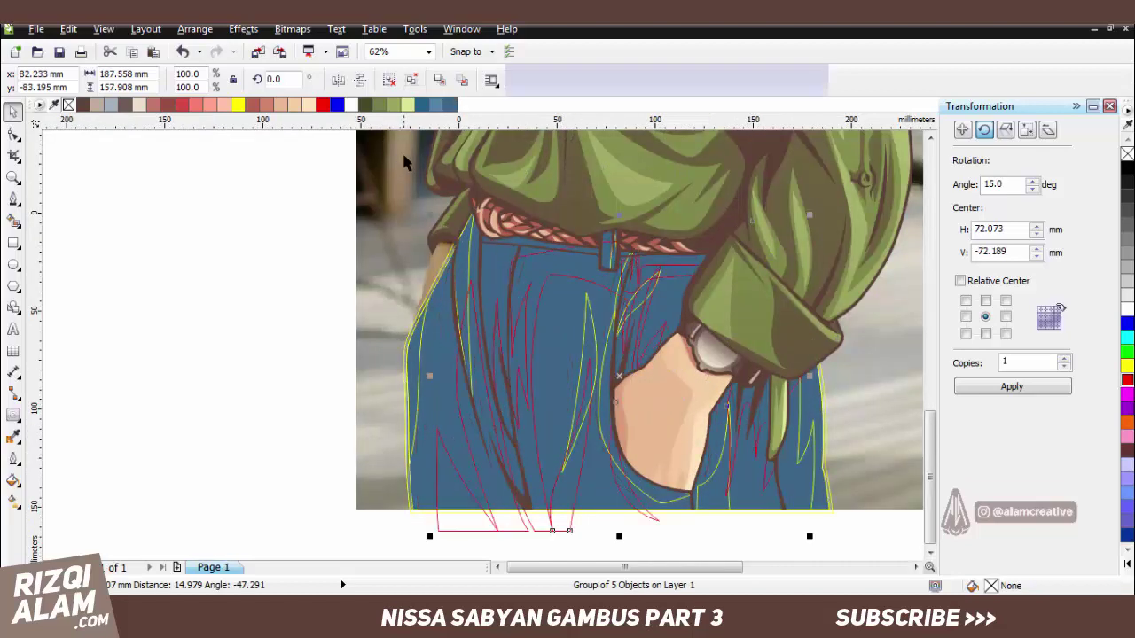
Change the jeans base shape's fill to a lighter blue, #779FBD.
ctrl+click(618, 468)
key(shift+F11)
click(462, 272)
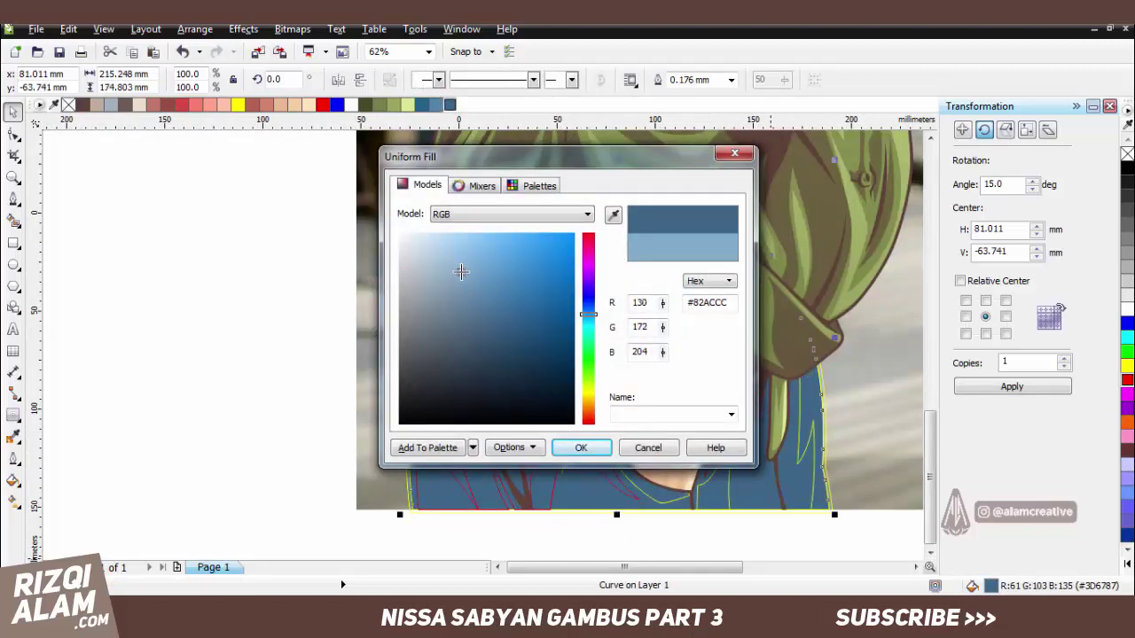
click(578, 451)
Fill the grouped jeans highlights with a pale blue lighter than the base colour.
click(580, 341)
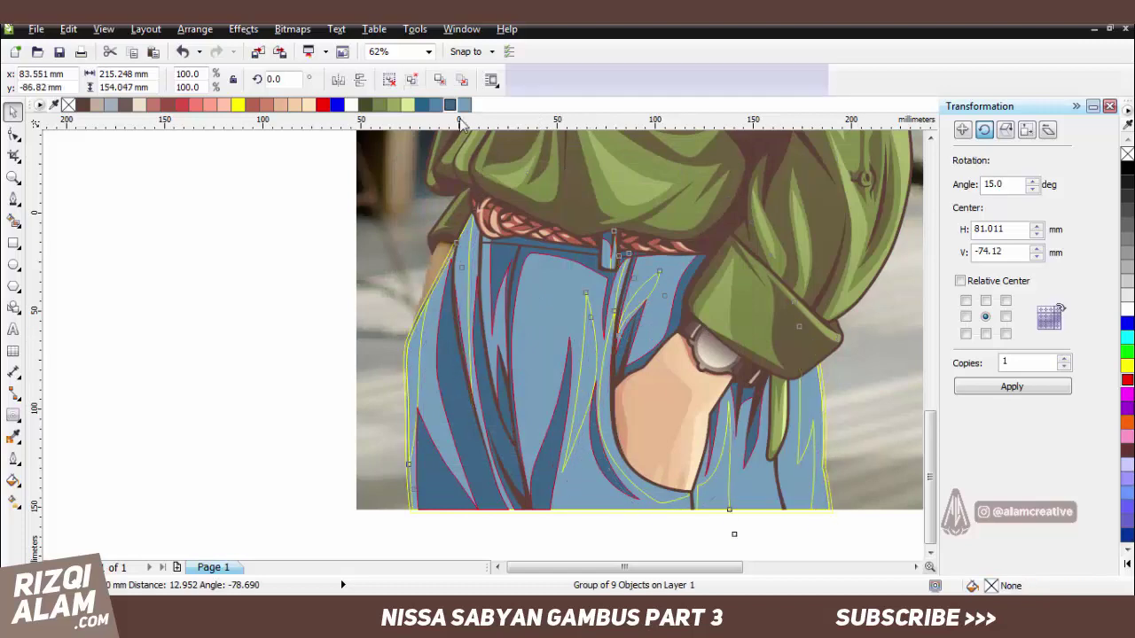
key(shift+F11)
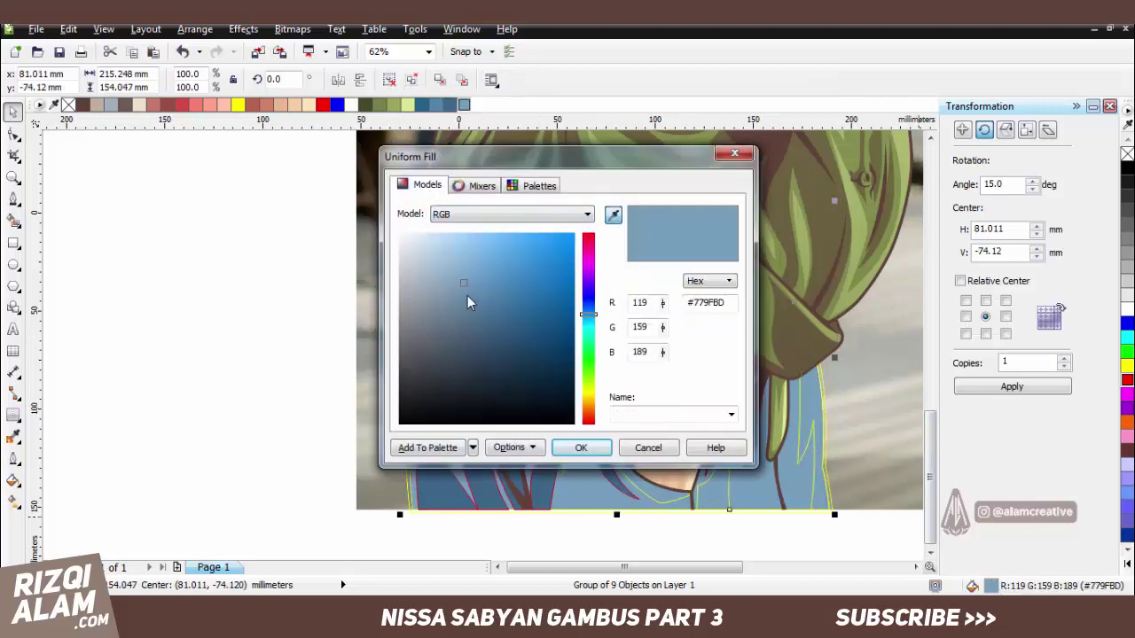
click(431, 251)
click(581, 447)
Fill the jeans' outer contour with dark brown and remove the outlines from all jeans shapes.
click(574, 295)
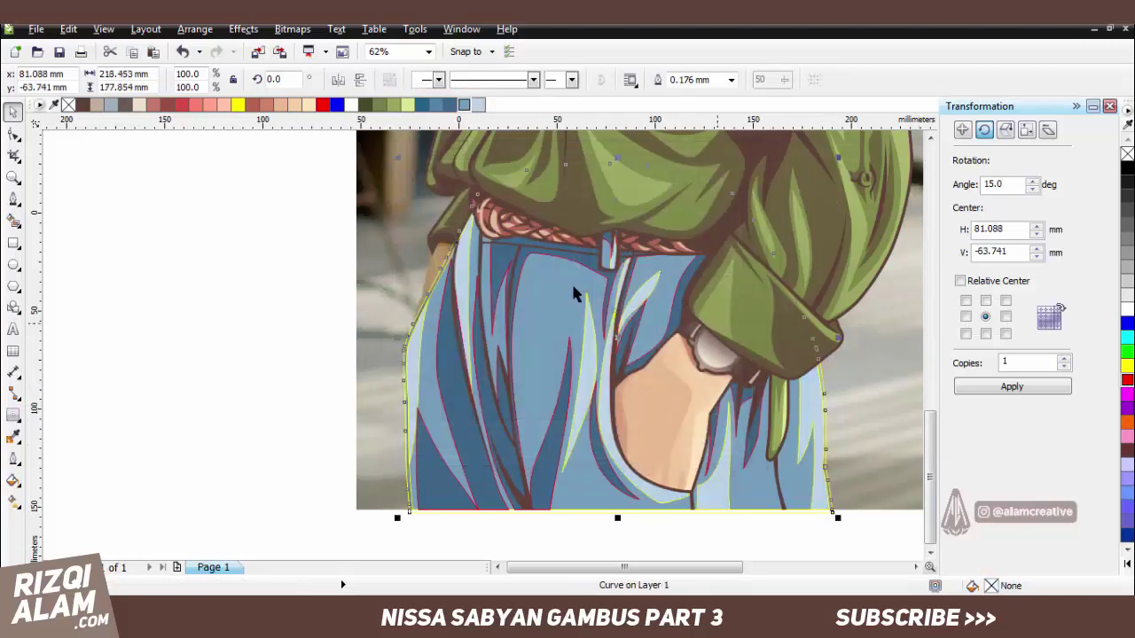
key(F3)
click(666, 189)
drag(585, 447, 351, 241)
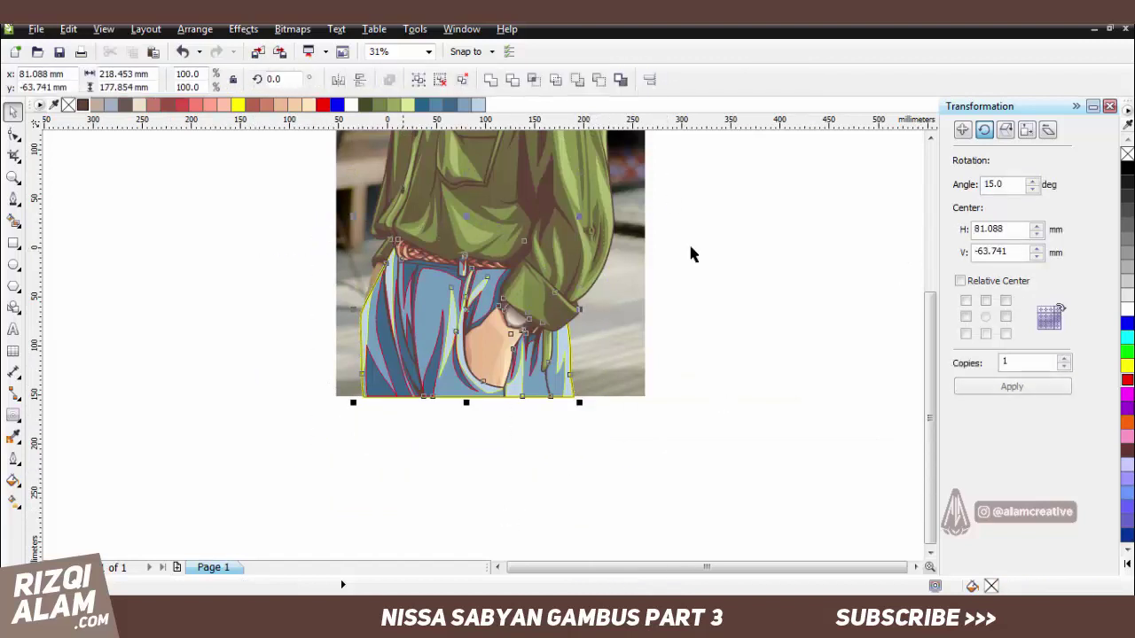
key(Delete)
Change the grouped jeans shadows' fill to the greyer blue #53728A.
scroll(532, 266, left, 2)
drag(477, 373, 498, 412)
key(ctrl+z)
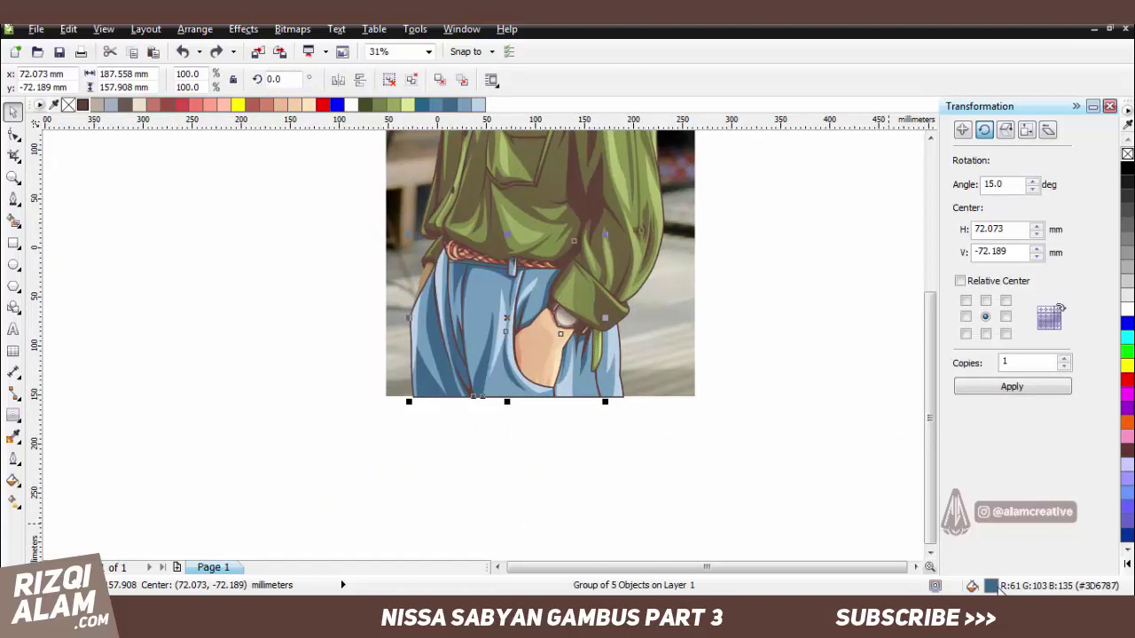
double_click(991, 586)
click(425, 185)
click(470, 333)
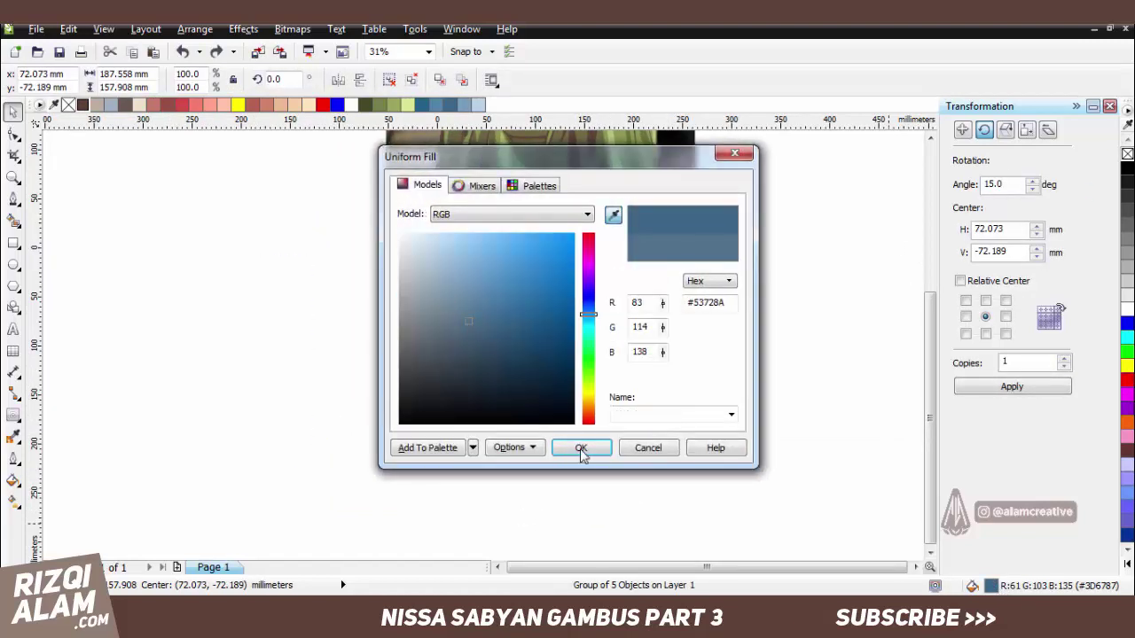
click(581, 448)
Move the reference photo out beside the illustration to compare the whole figure with it.
key(Escape)
key(F3)
drag(648, 393, 519, 456)
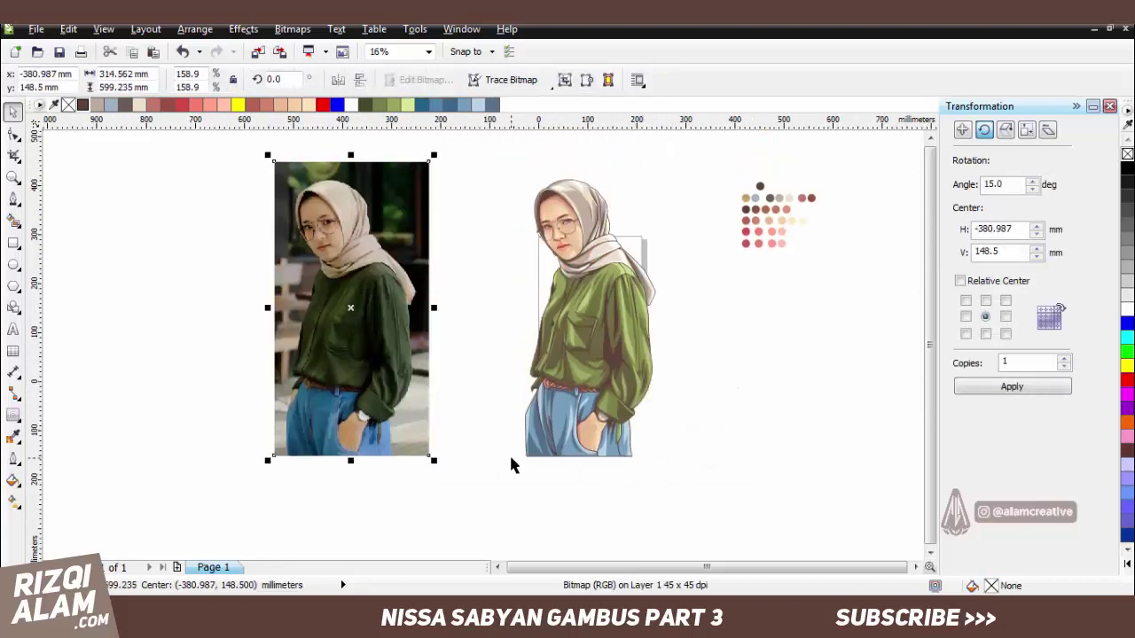
key(Escape)
scroll(450, 381, up, 3)
scroll(449, 381, down, 1)
Give the jeans base a vertical linear fountain fill running from its light blue down to a darker blue.
click(475, 411)
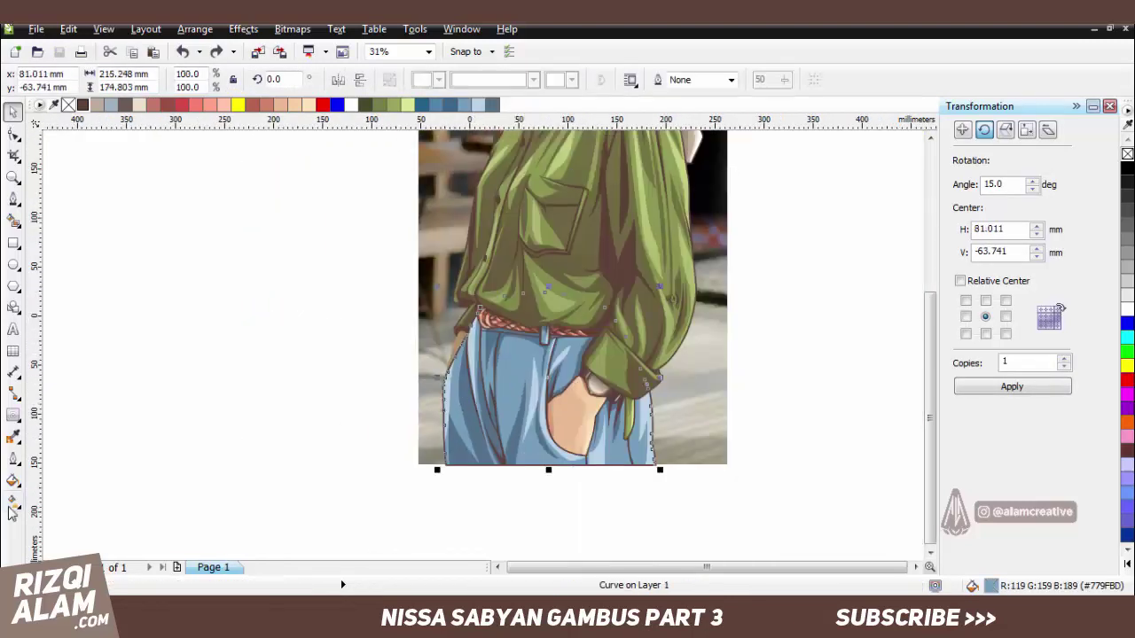
key(g)
drag(510, 353, 507, 484)
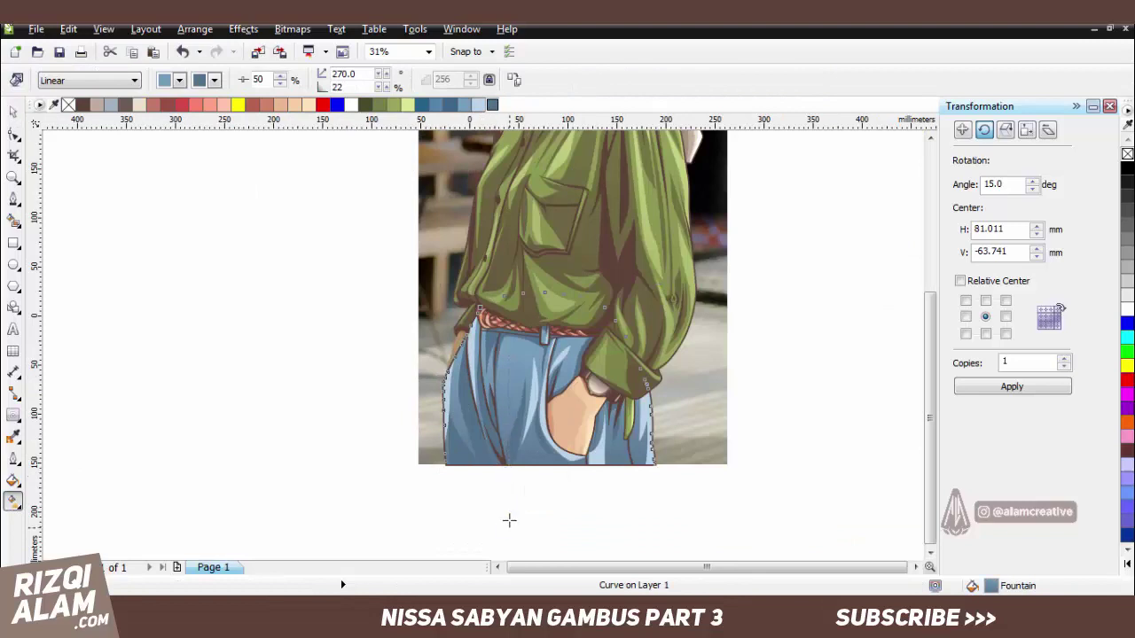
Give the grouped jeans shadows a vertical linear fountain fill from blue to dark brown, its dark end extending below the jeans.
click(519, 382)
scroll(532, 468, down, 1)
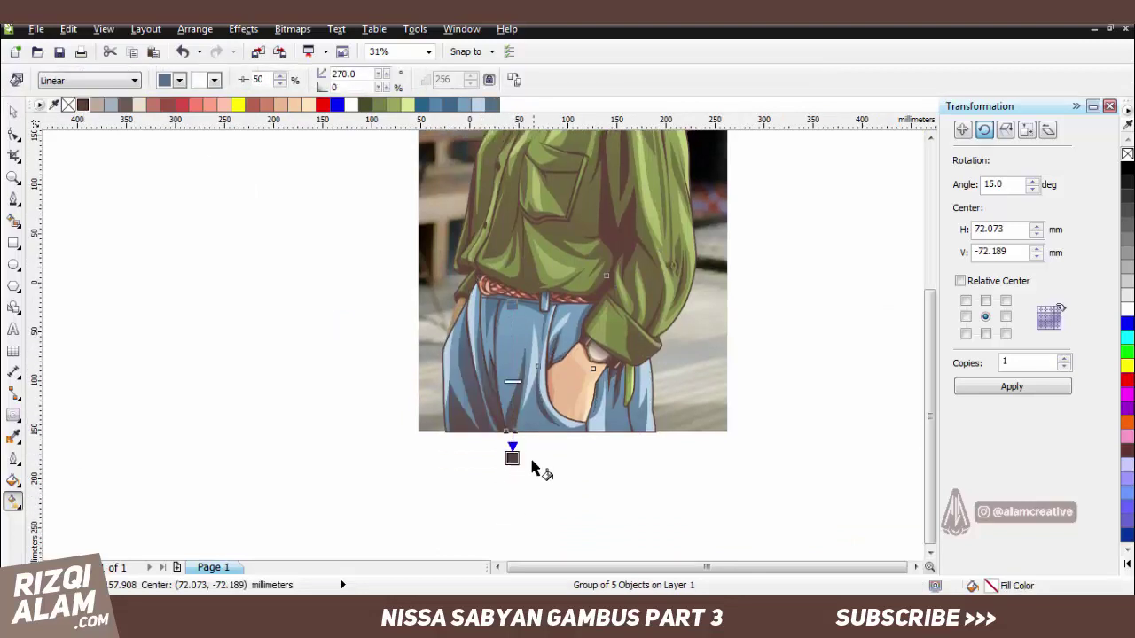
drag(511, 458, 511, 494)
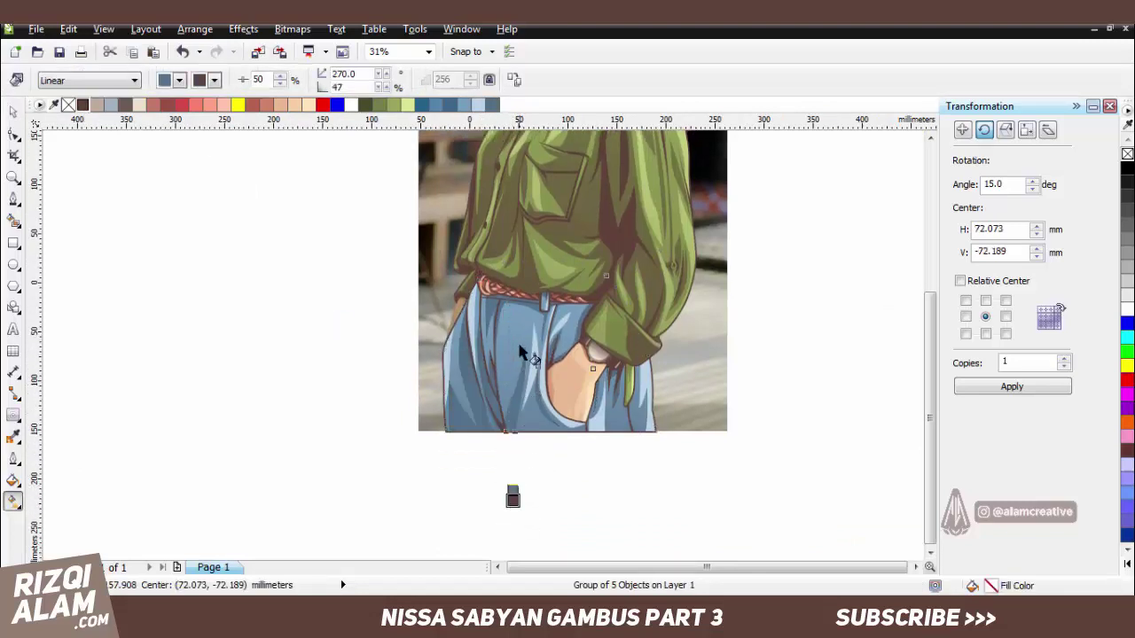
key(space)
click(644, 490)
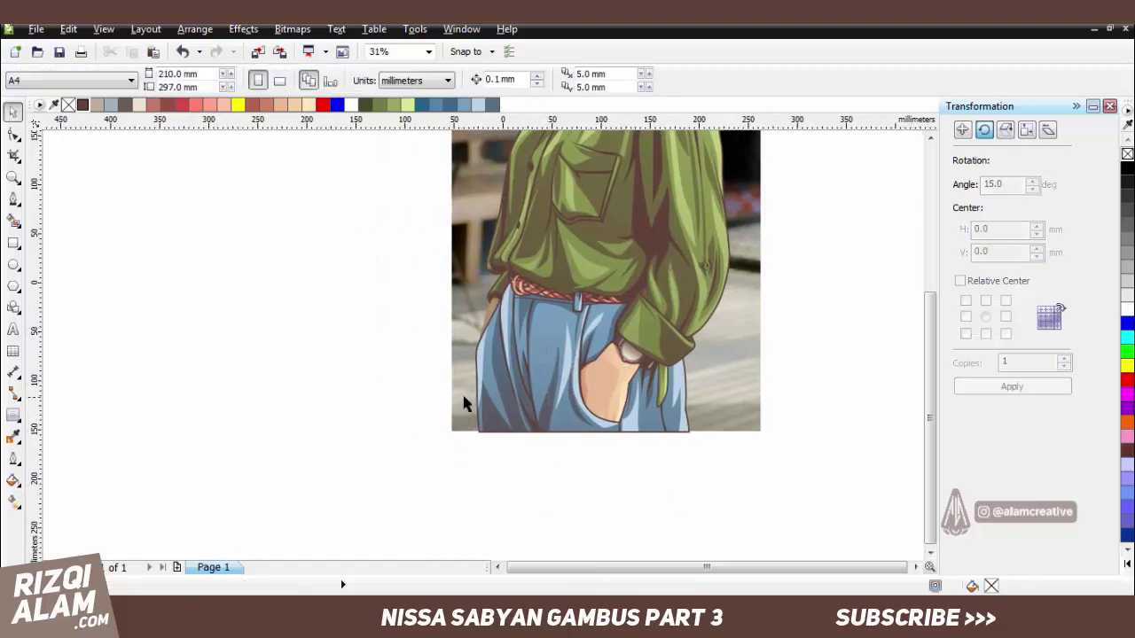
Draw a closed shape over the bare forearm between the sleeve cuff and the jeans, extending behind the jeans.
scroll(462, 392, up, 2)
click(14, 201)
scroll(464, 316, up, 2)
click(557, 296)
click(527, 397)
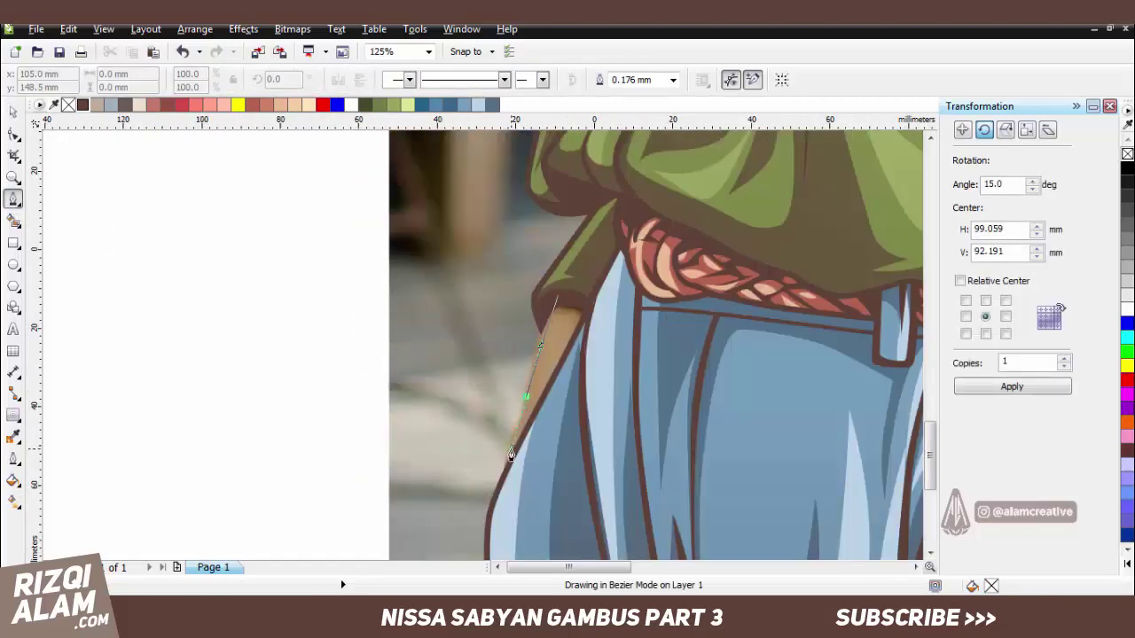
click(507, 474)
drag(618, 402, 631, 360)
click(557, 296)
Redraw the outer edge of the forearm shape so that it follows the arm in the photo.
scroll(526, 361, up, 2)
key(ctrl+z)
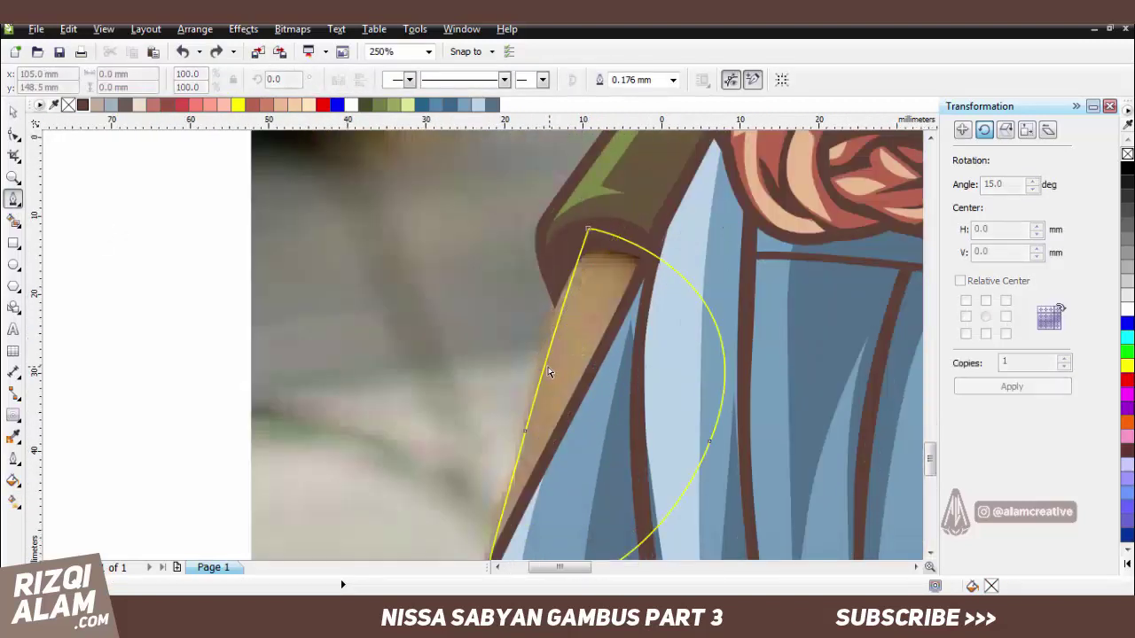
click(532, 392)
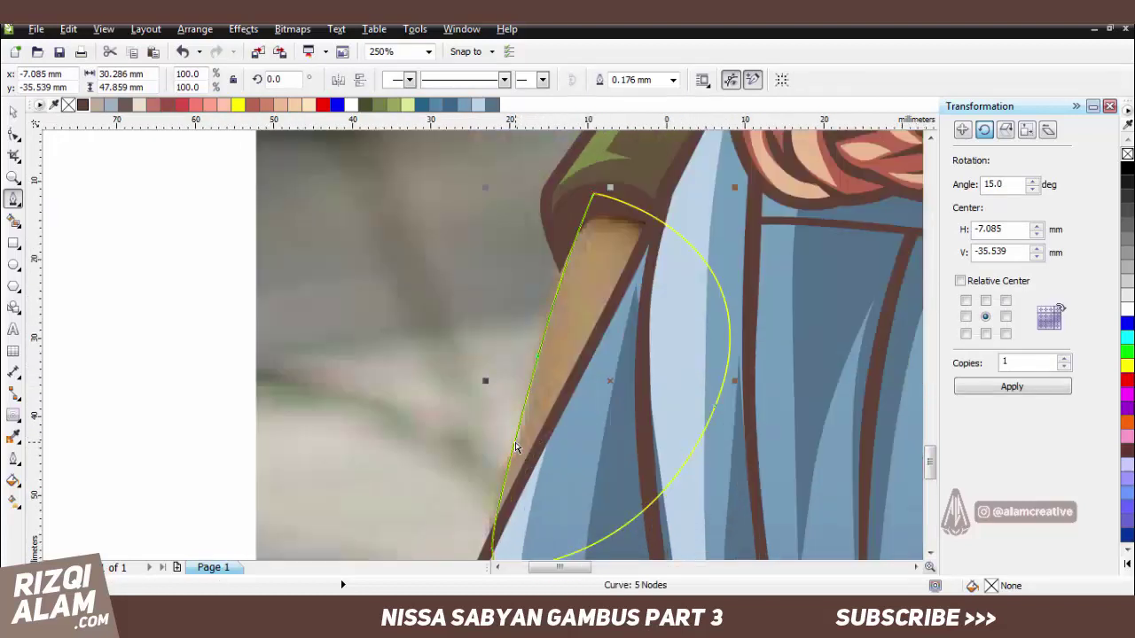
drag(517, 447, 492, 518)
scroll(520, 479, down, 2)
scroll(541, 435, down, 2)
Add a one-step outside contour of 1.525 mm to the forearm shape and break the contour apart.
key(space)
click(14, 413)
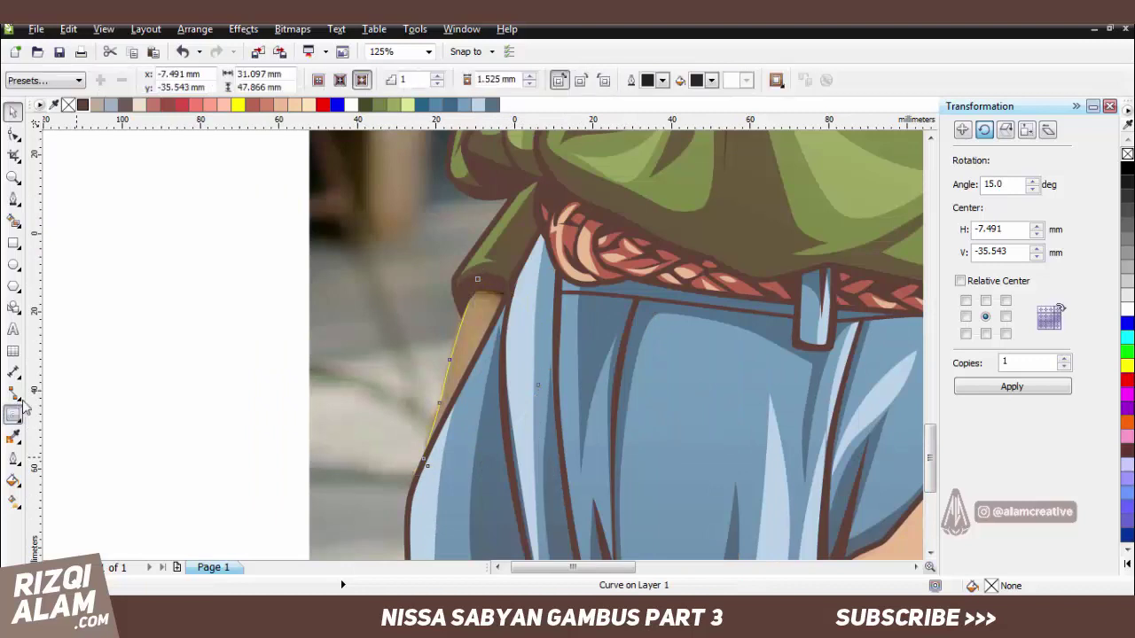
click(361, 80)
key(ctrl+k)
key(F5)
Draw a curved shadow shape below the cuff on the forearm and clip it to the arm.
scroll(421, 354, up, 2)
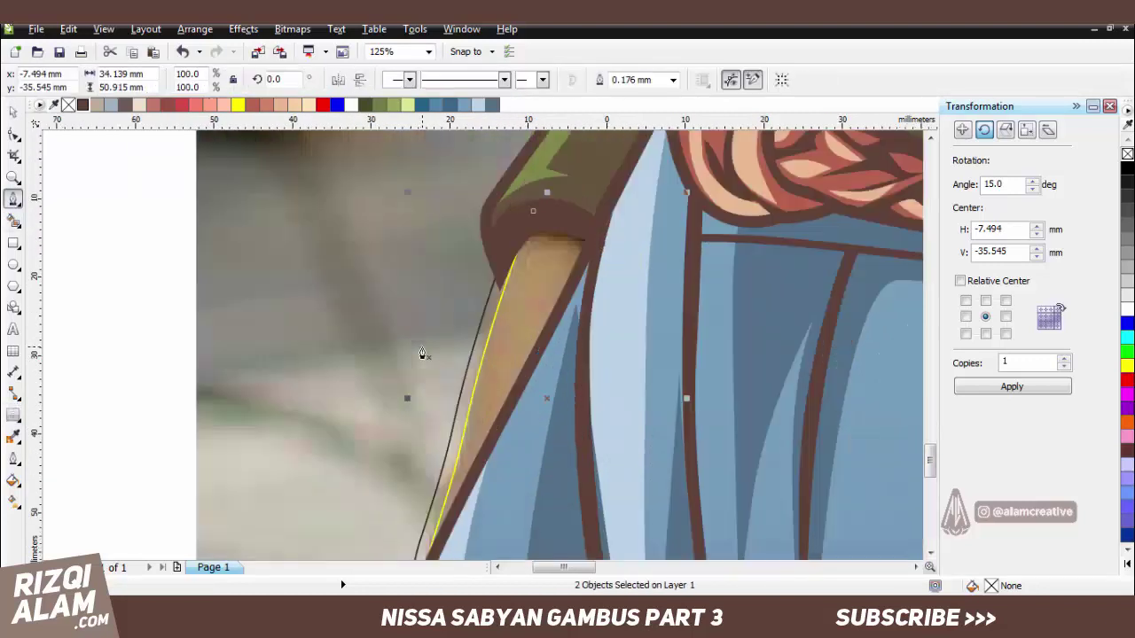
click(585, 292)
key(Escape)
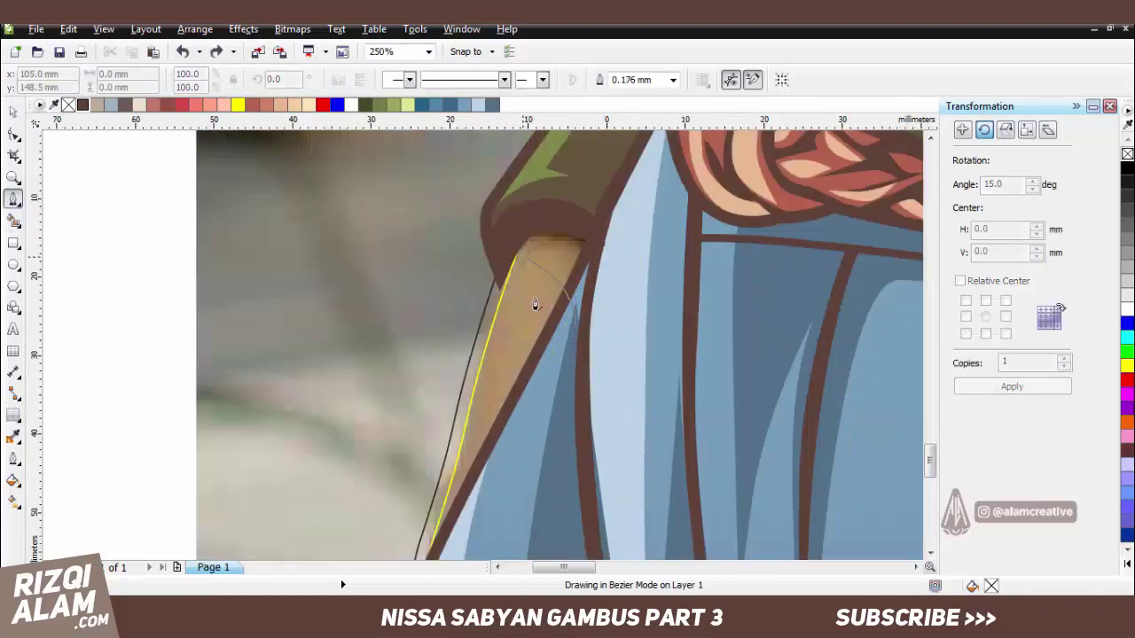
click(519, 246)
drag(527, 392, 455, 408)
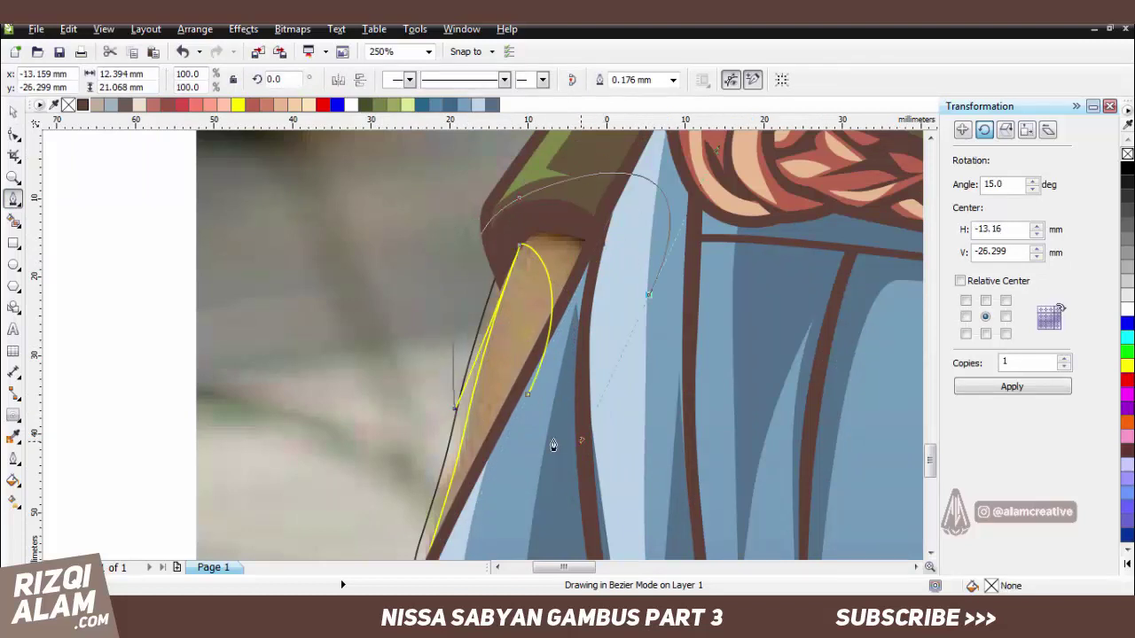
click(520, 246)
shift+click(540, 379)
key(Escape)
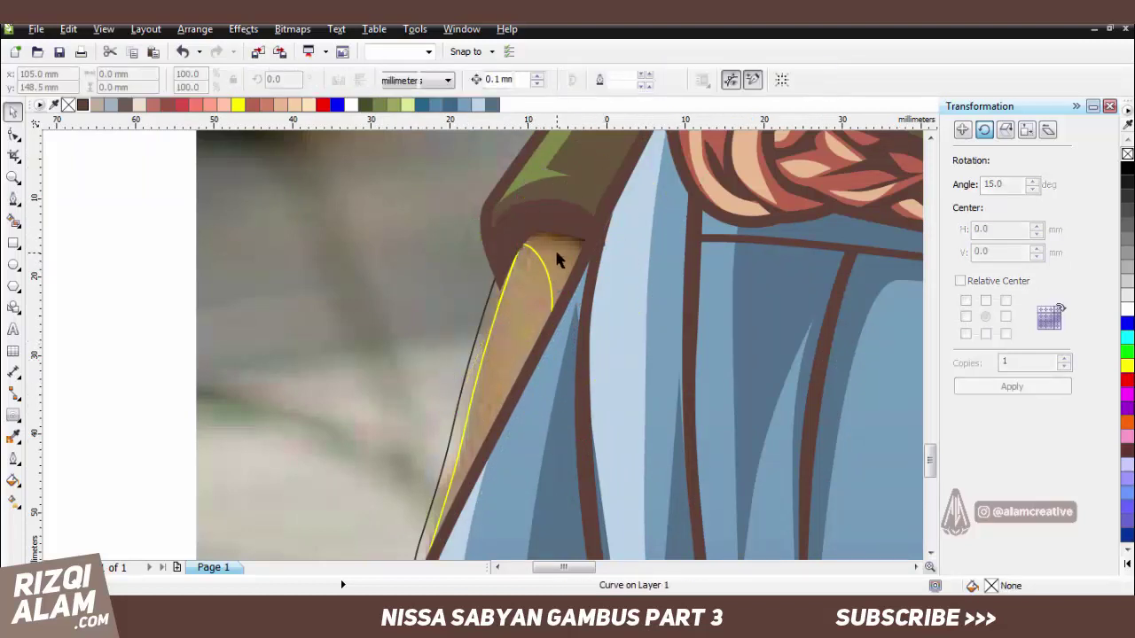
key(space)
Draw a long narrow curve along the forearm's outer edge to divide its skin tones, and add a cream fill.
scroll(557, 258, down, 2)
click(543, 220)
drag(494, 432, 456, 405)
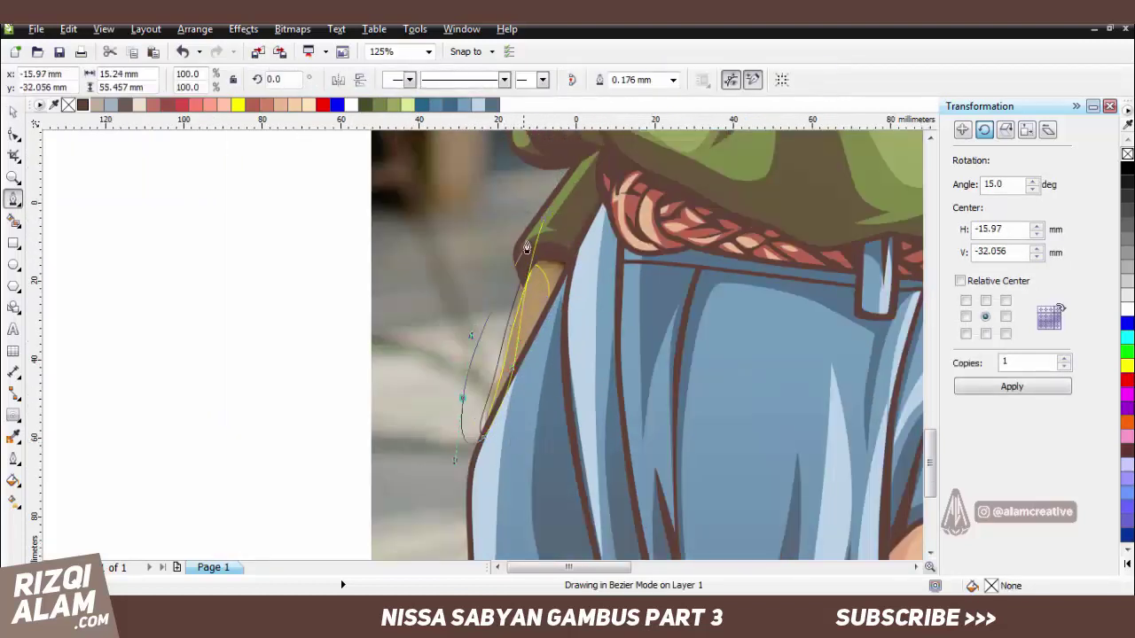
key(space)
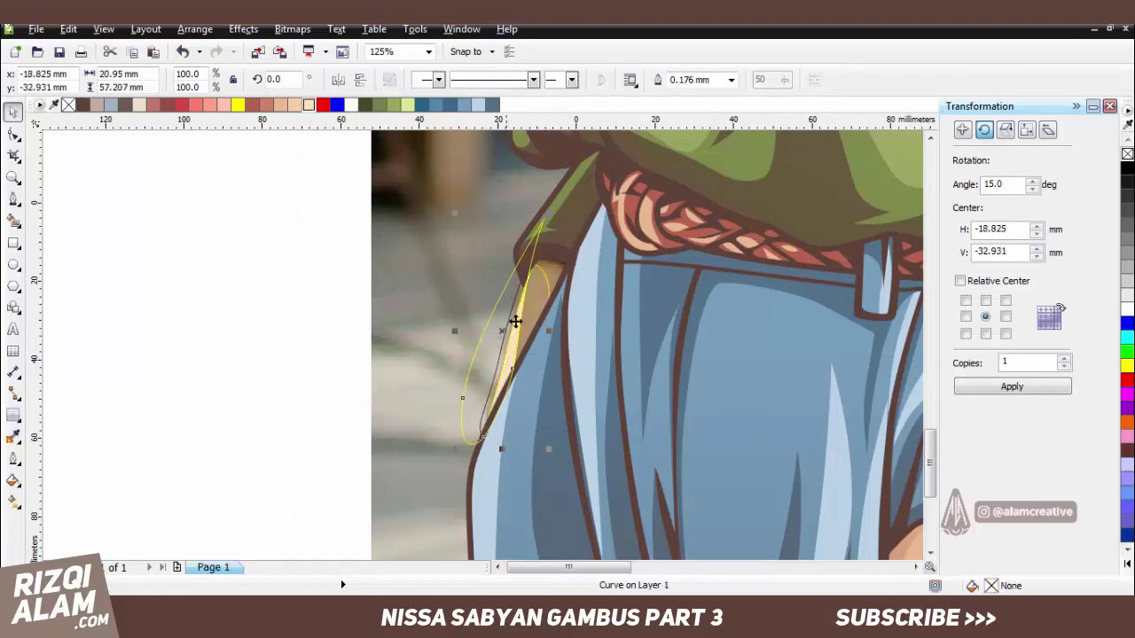
Fill the forearm with skin tones including #F3D0A6 and its outer contour with dark brown (#5E4139), without outlines.
click(515, 321)
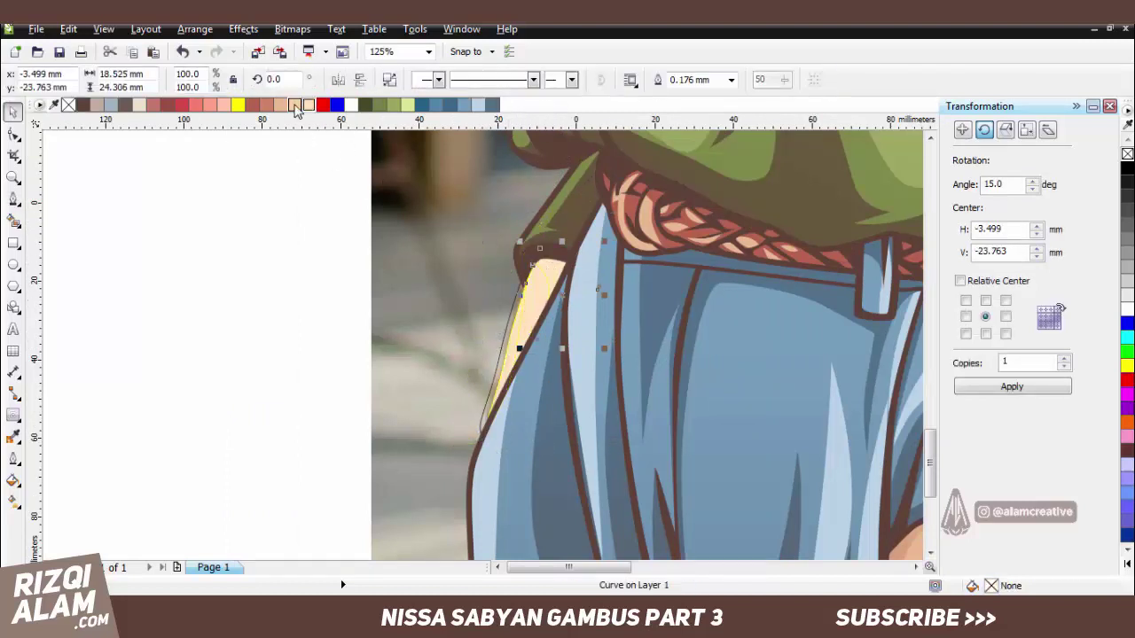
click(297, 107)
click(503, 342)
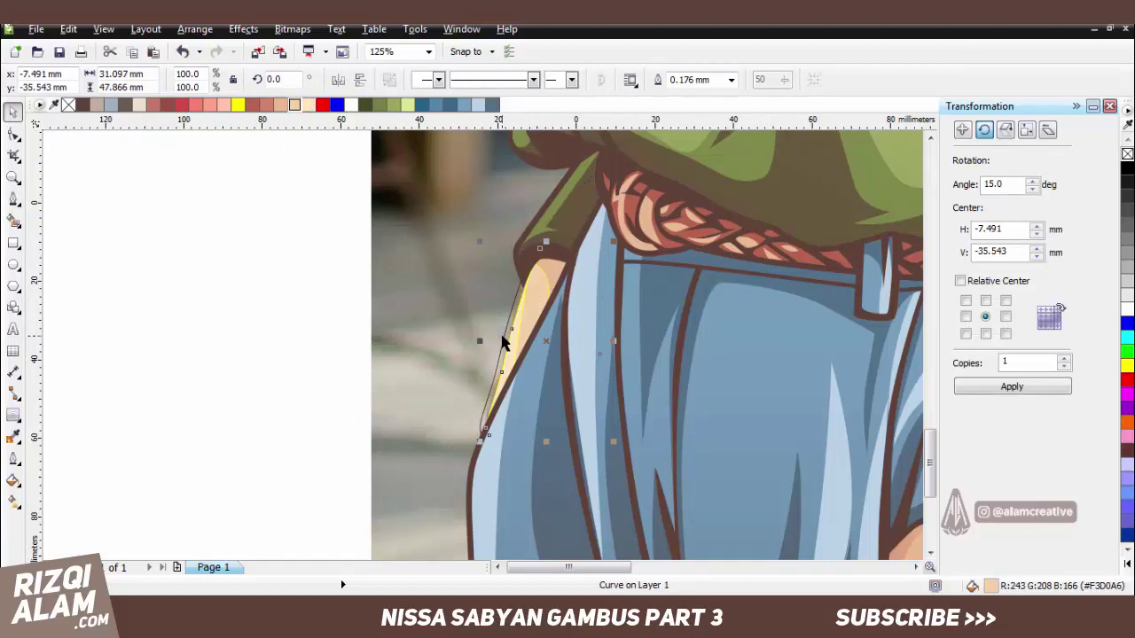
scroll(541, 346, down, 2)
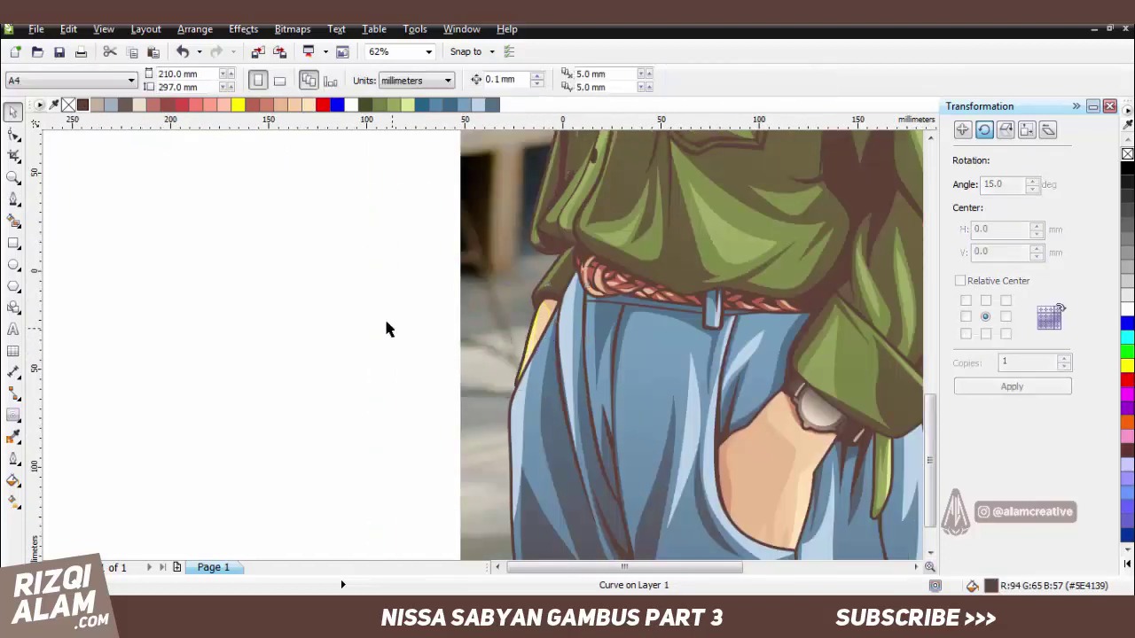
click(101, 160)
Change the forearm's cuff shadow to a lighter tan and its skin base to #F3D0A6.
scroll(541, 373, down, 4)
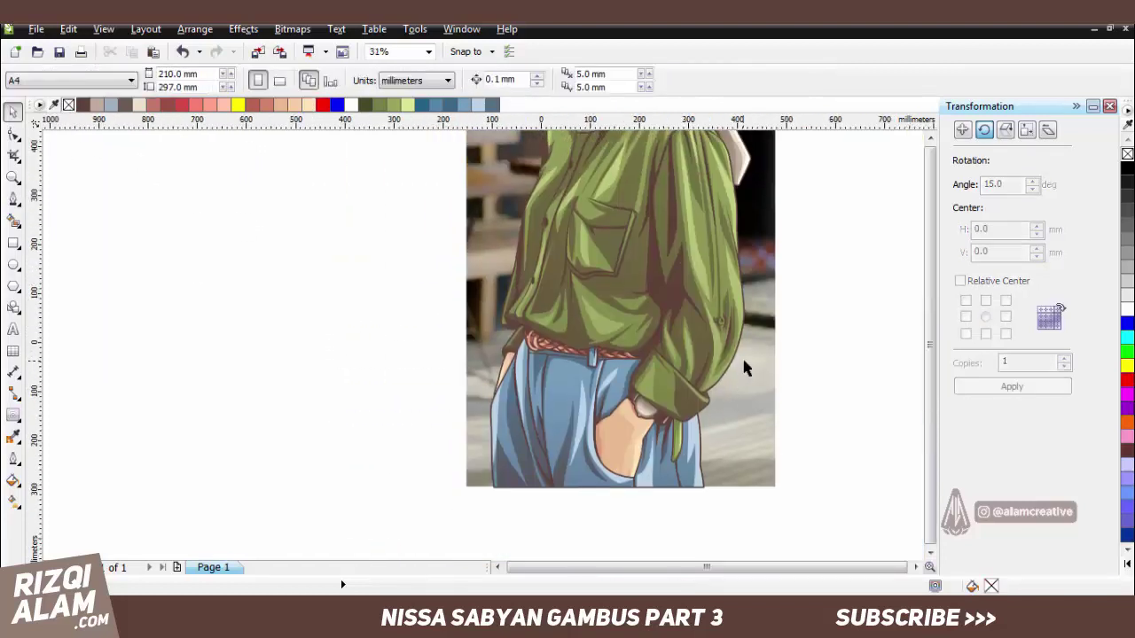
scroll(537, 368, up, 6)
click(524, 363)
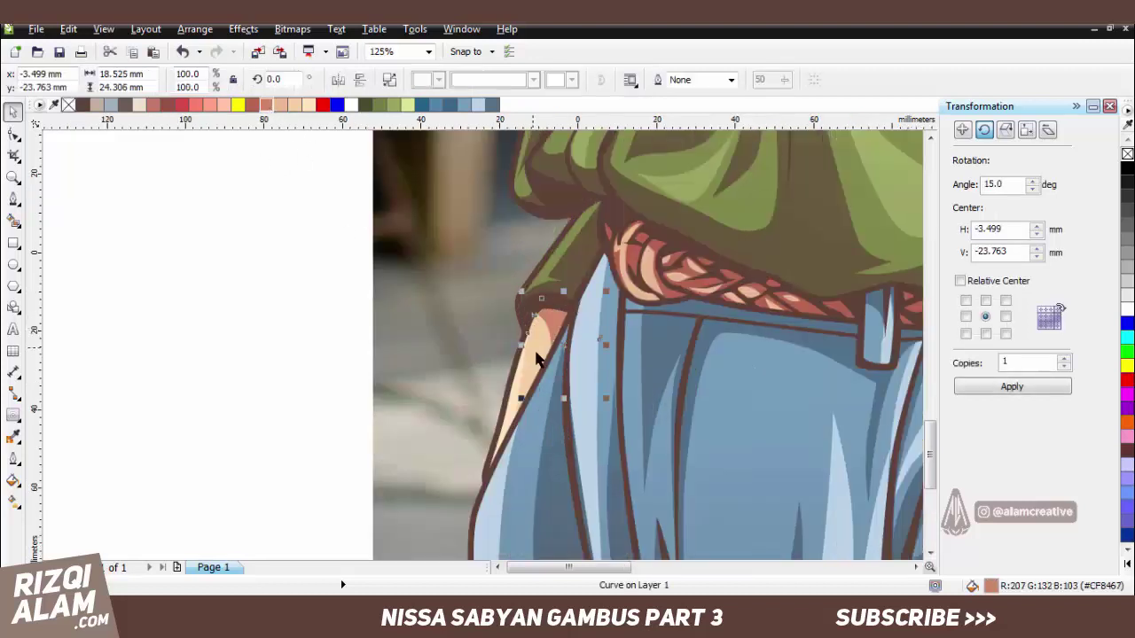
click(283, 106)
scroll(275, 324, down, 6)
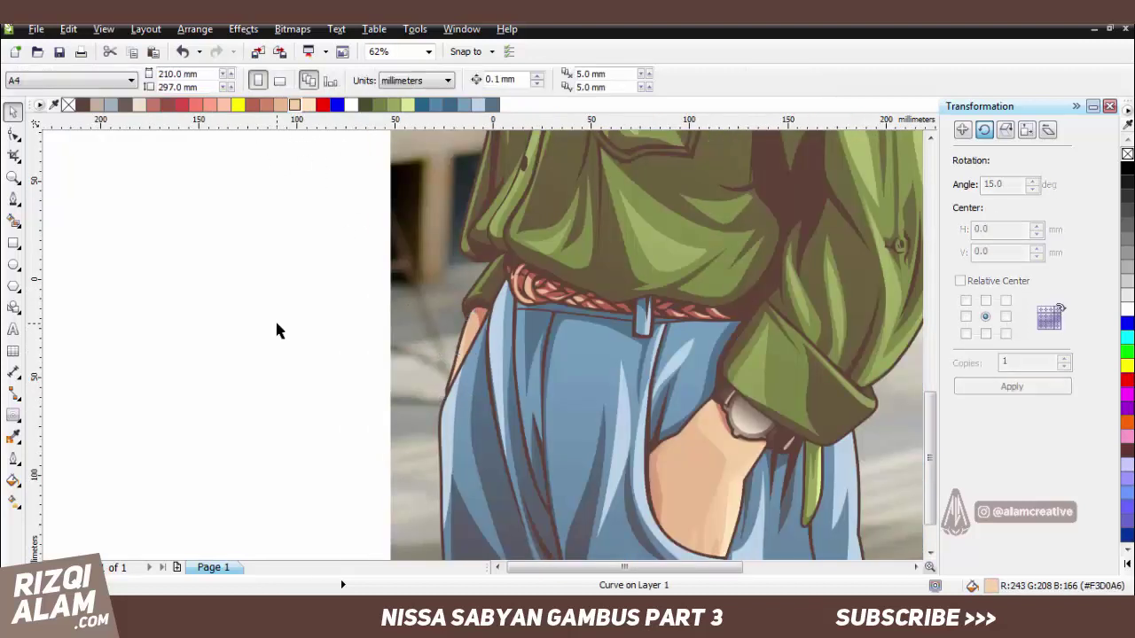
Place the reference photo beside the illustration to check the finished forearm and face against it.
click(598, 416)
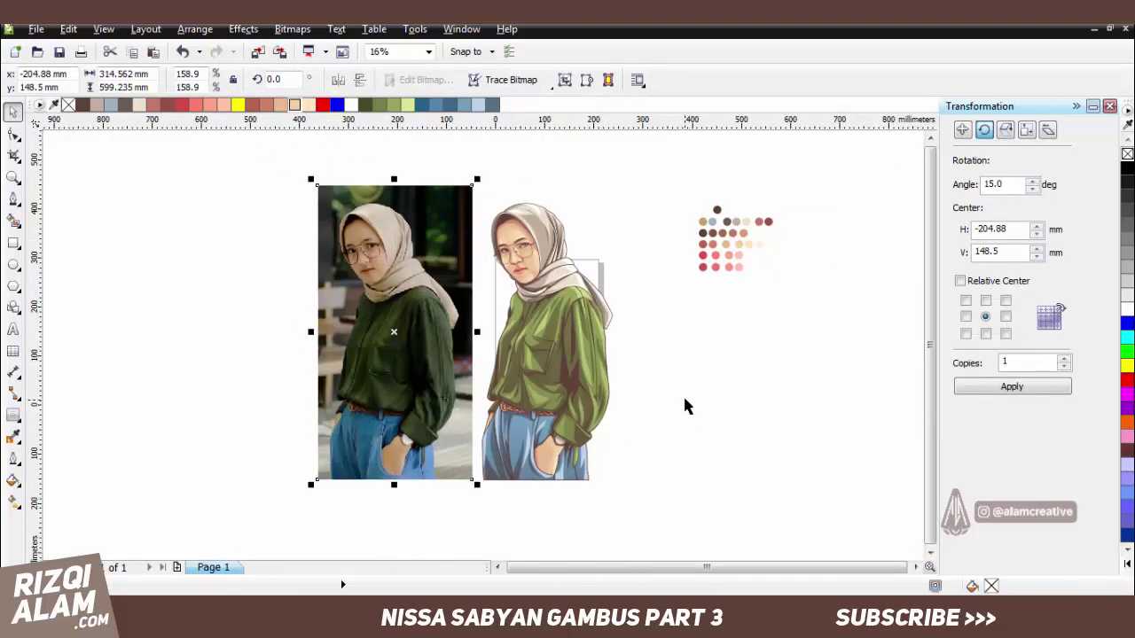
scroll(582, 243, up, 2)
scroll(532, 270, up, 6)
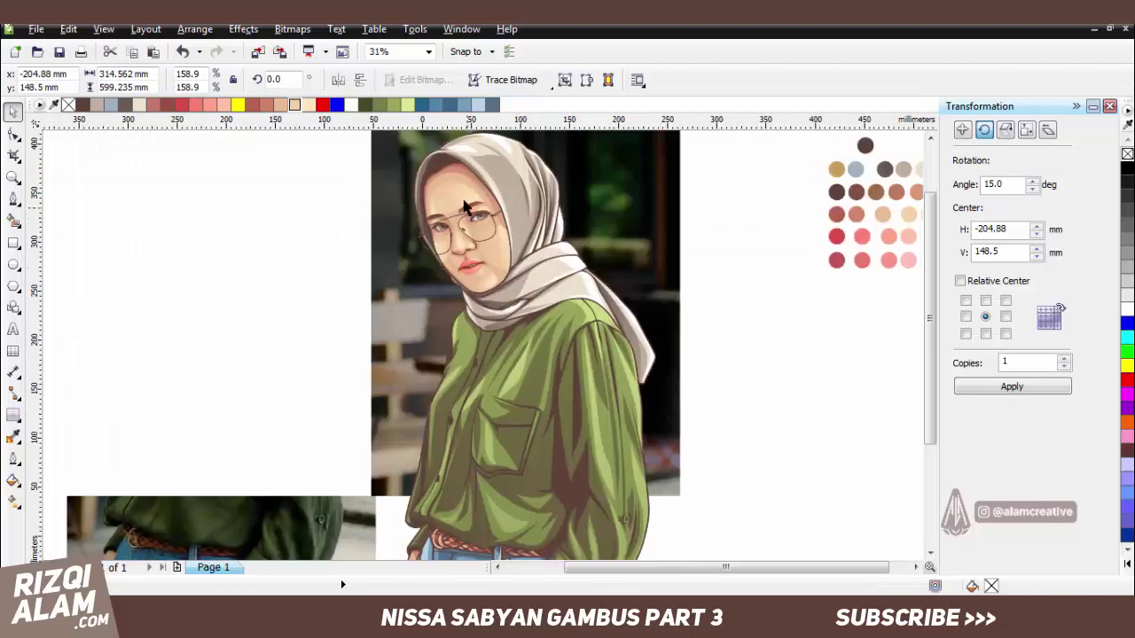
Select the light reflections in both eyes and set their transparency to None.
click(297, 261)
scroll(213, 333, left, 2)
shift+click(164, 358)
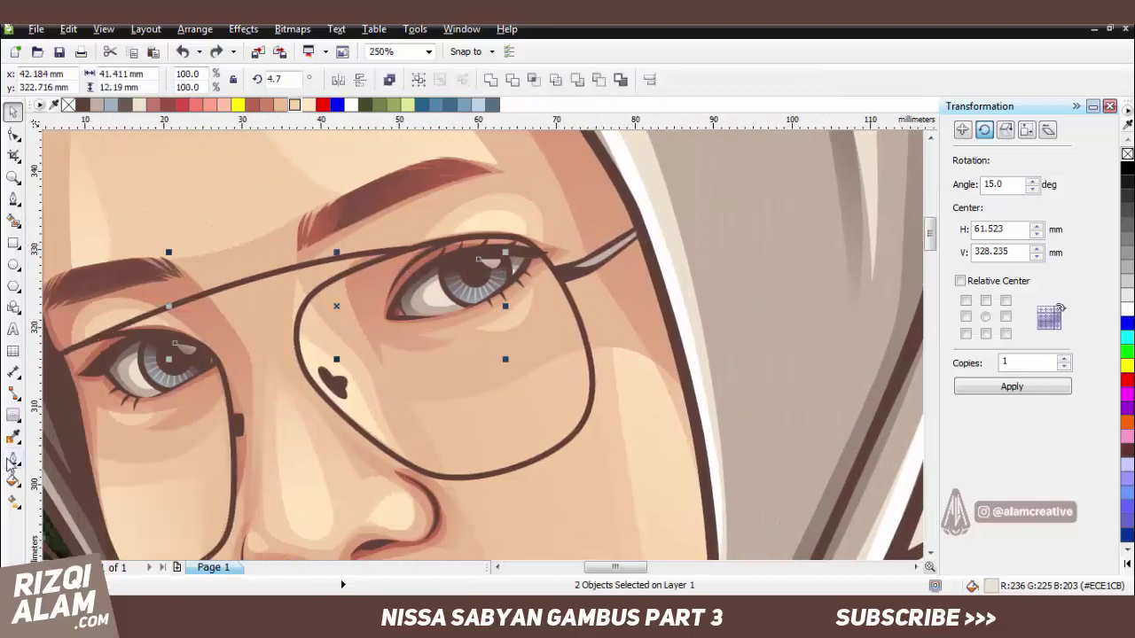
click(13, 415)
click(48, 523)
click(86, 80)
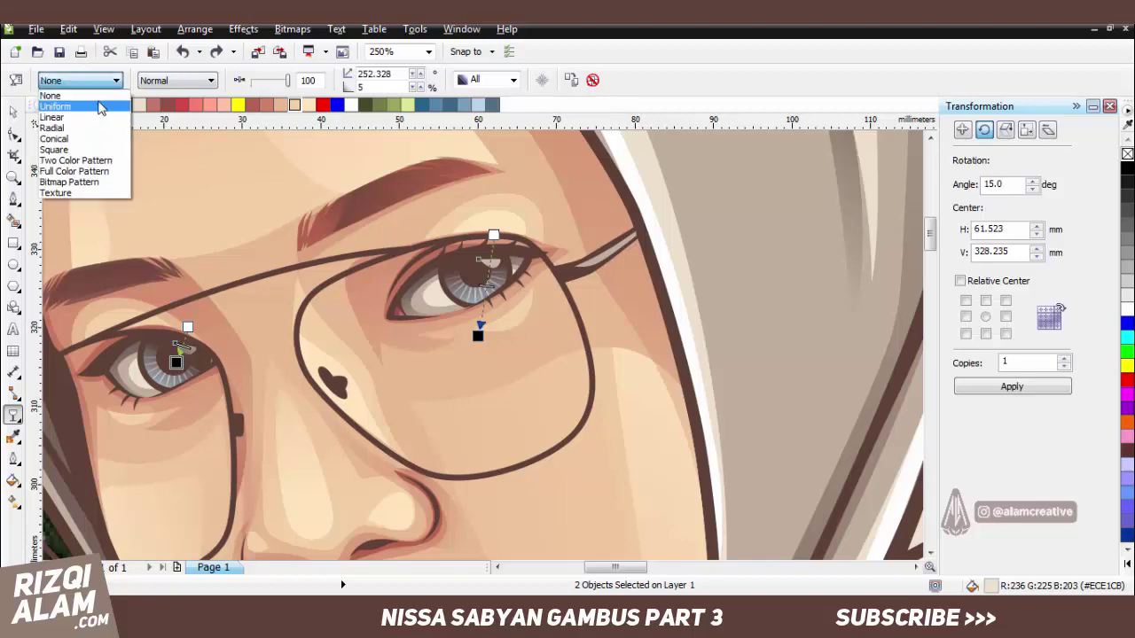
click(50, 94)
key(space)
scroll(566, 252, down, 4)
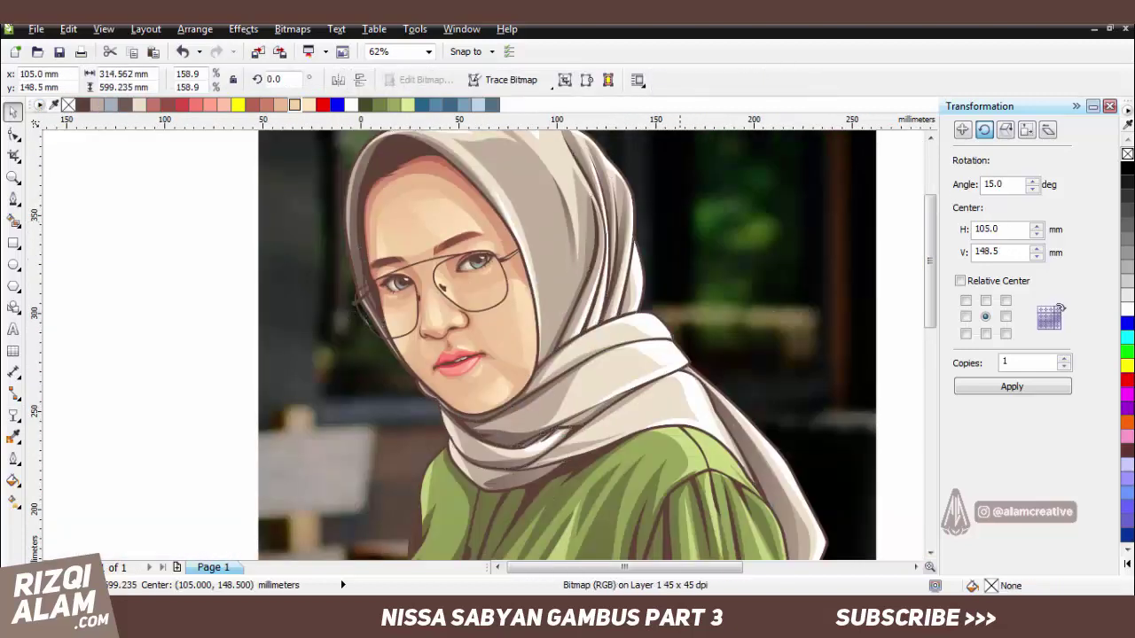
Apply a linear transparency to the light shape of each iris, fading it from the lower edge up towards the pupil.
scroll(461, 266, up, 6)
key(space)
click(616, 321)
drag(635, 324, 627, 252)
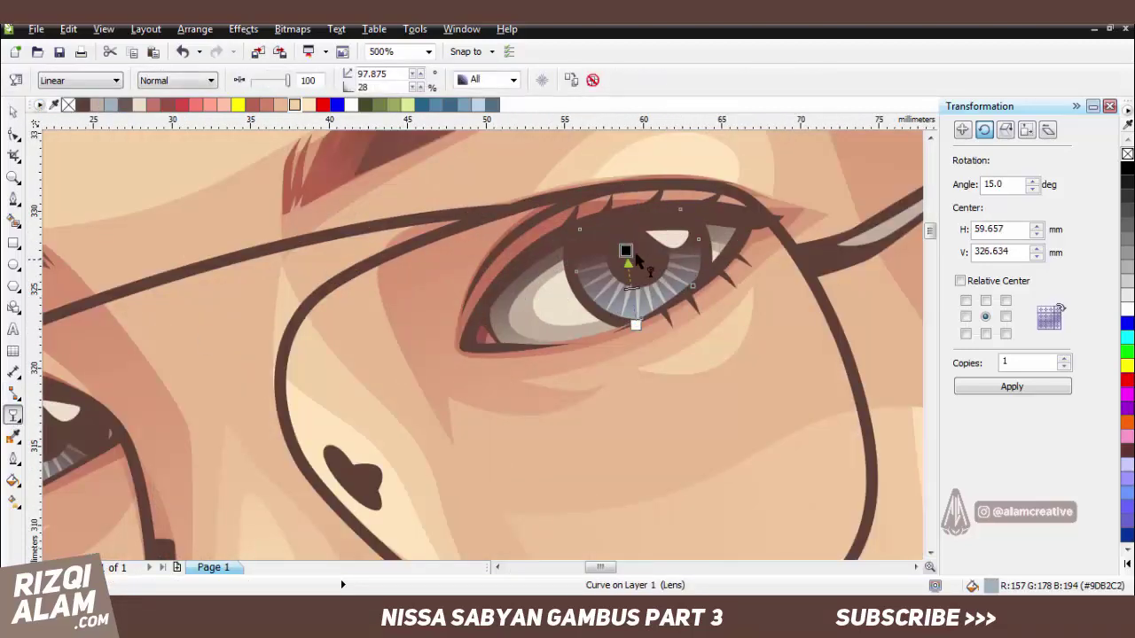
scroll(632, 266, down, 2)
scroll(315, 377, up, 2)
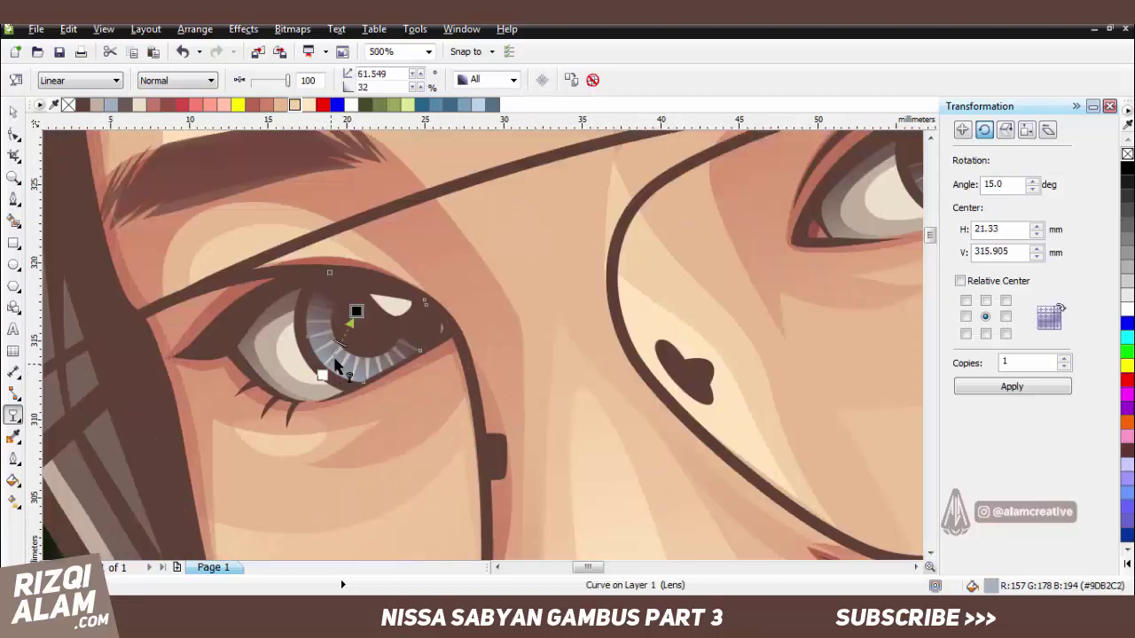
key(space)
Try shifting the reference photo to the side of the illustration to compare the eyes.
scroll(488, 266, down, 5)
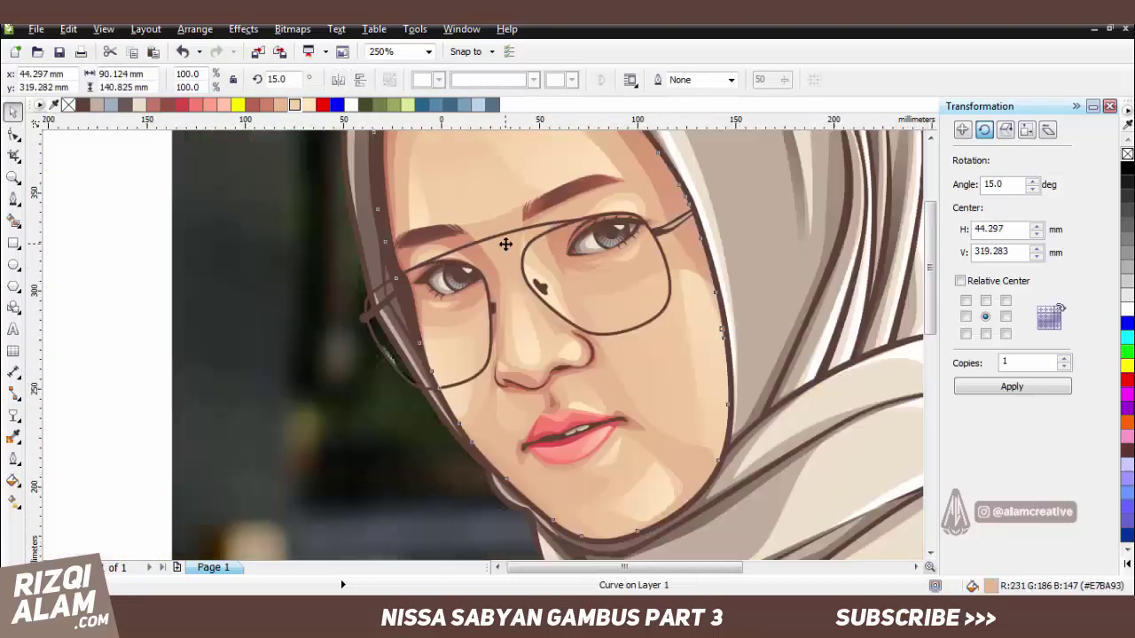
click(505, 242)
scroll(523, 222, down, 2)
drag(541, 214, 541, 213)
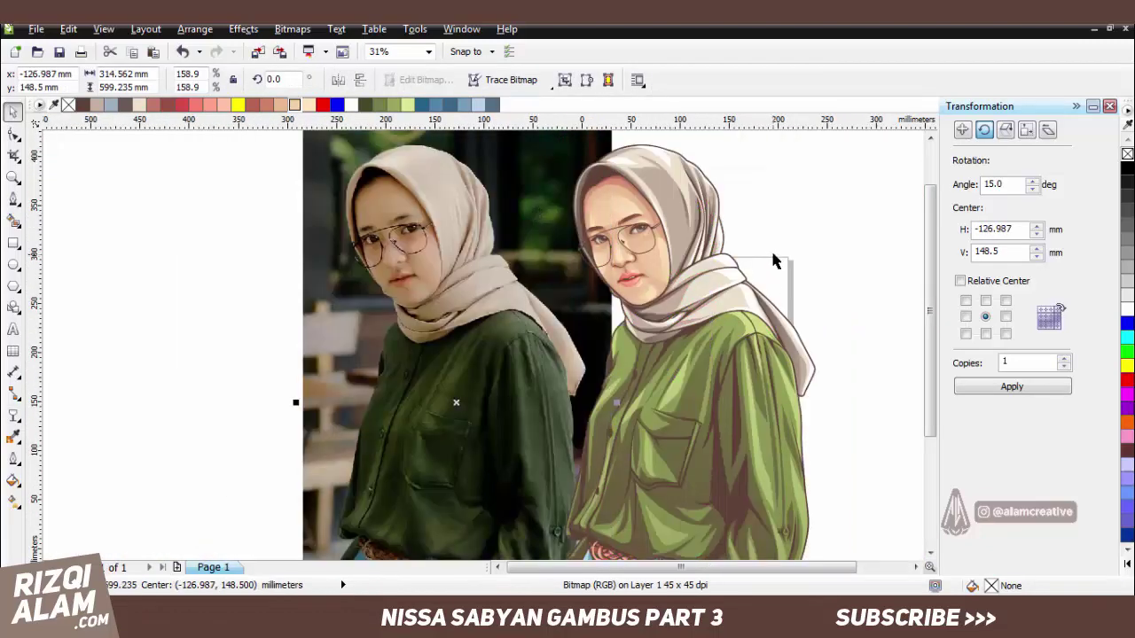
scroll(771, 246, down, 2)
key(ctrl+z)
key(Escape)
Move the reference photo about 360.7 mm horizontally to stand clear beside the illustration, and compare the two.
drag(638, 266, 468, 266)
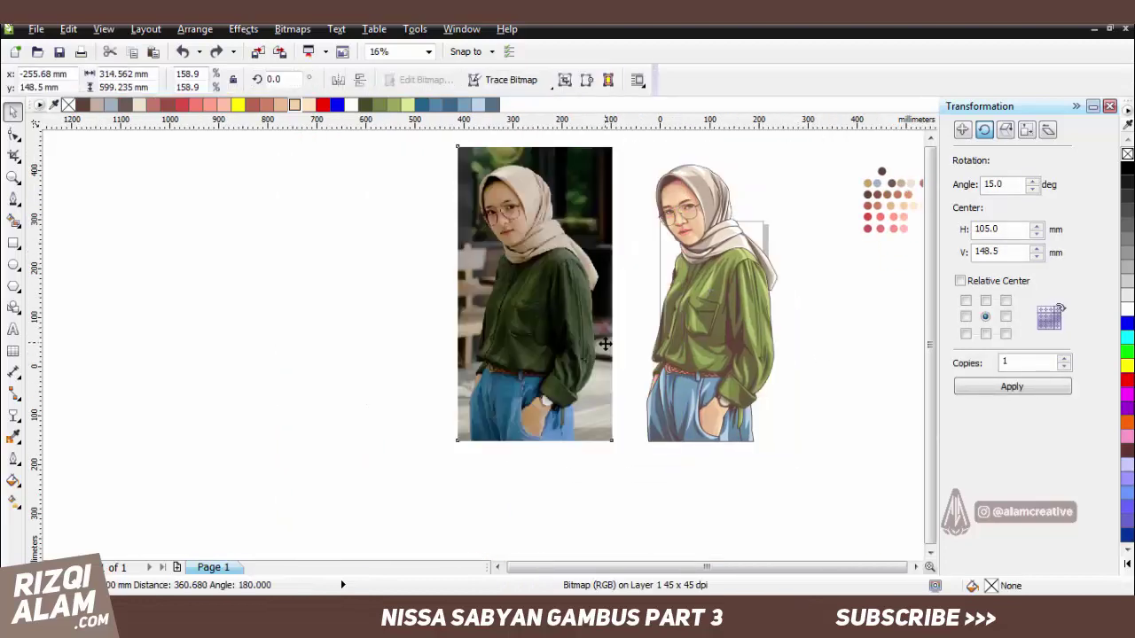
key(z)
scroll(486, 159, up, 1)
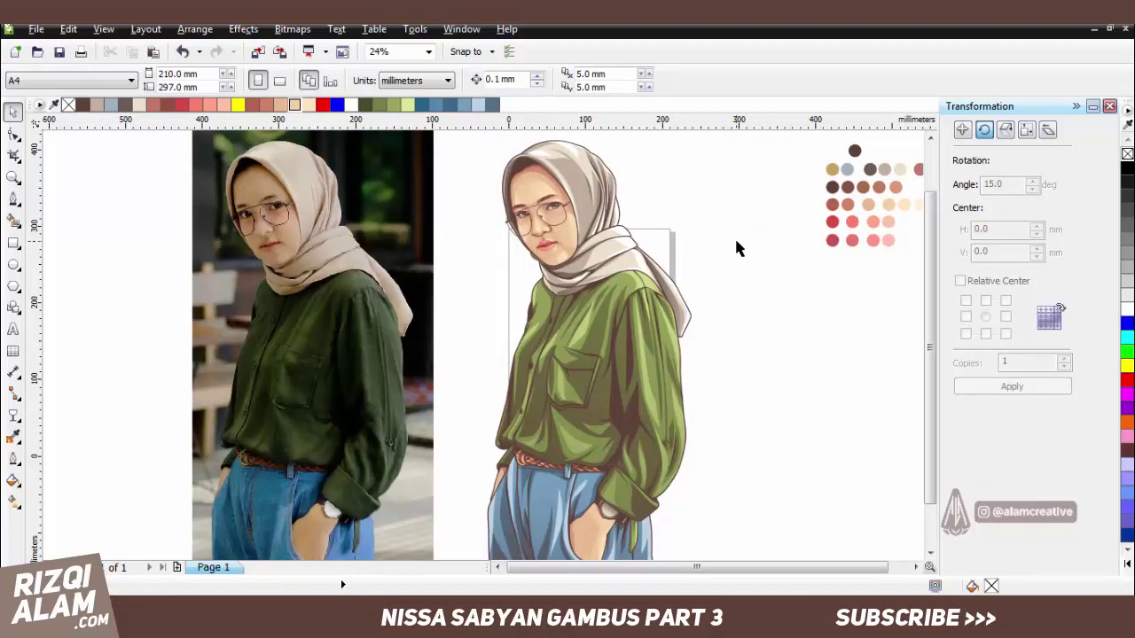
key(ctrl+z)
key(Escape)
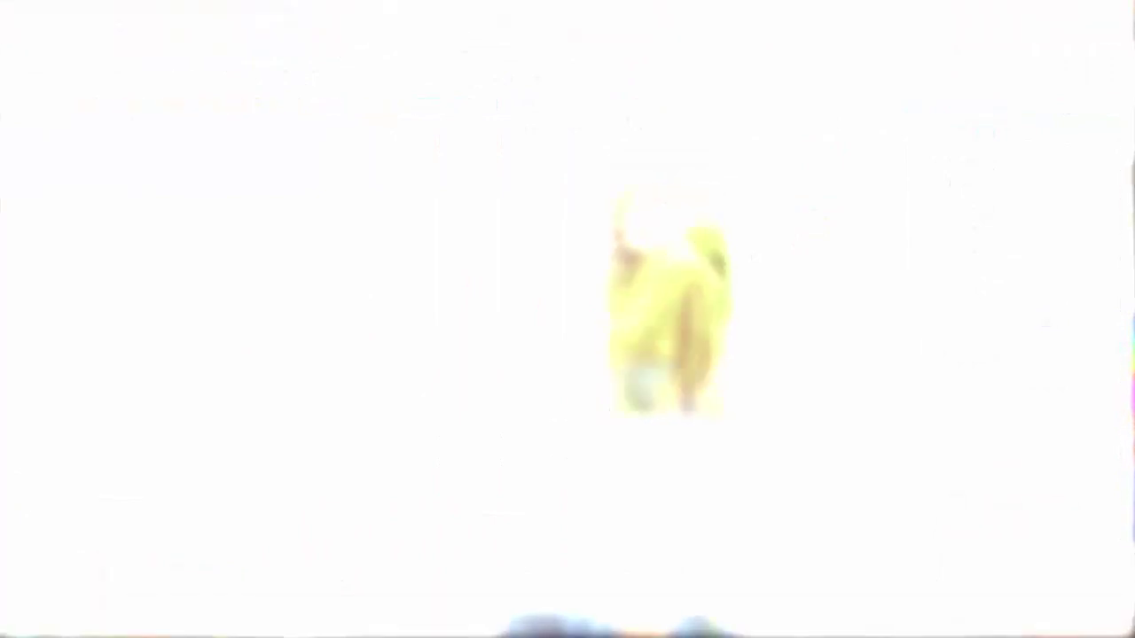